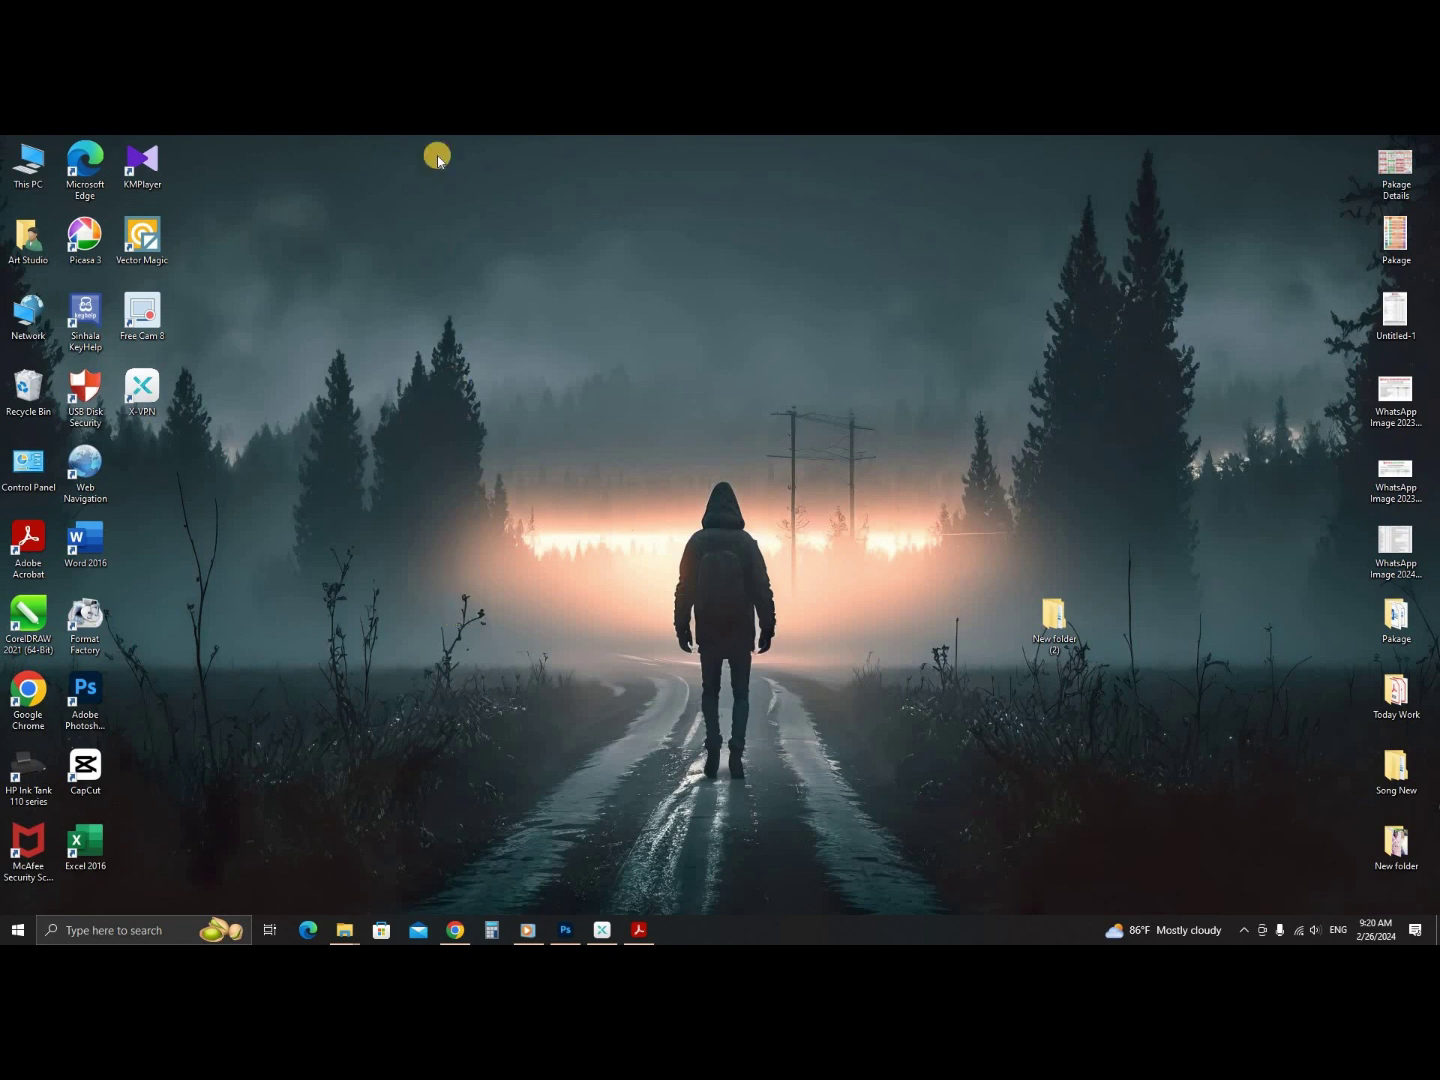
- Refresh the desktop and launch Chrome to the Google home page
right_click(614, 398)
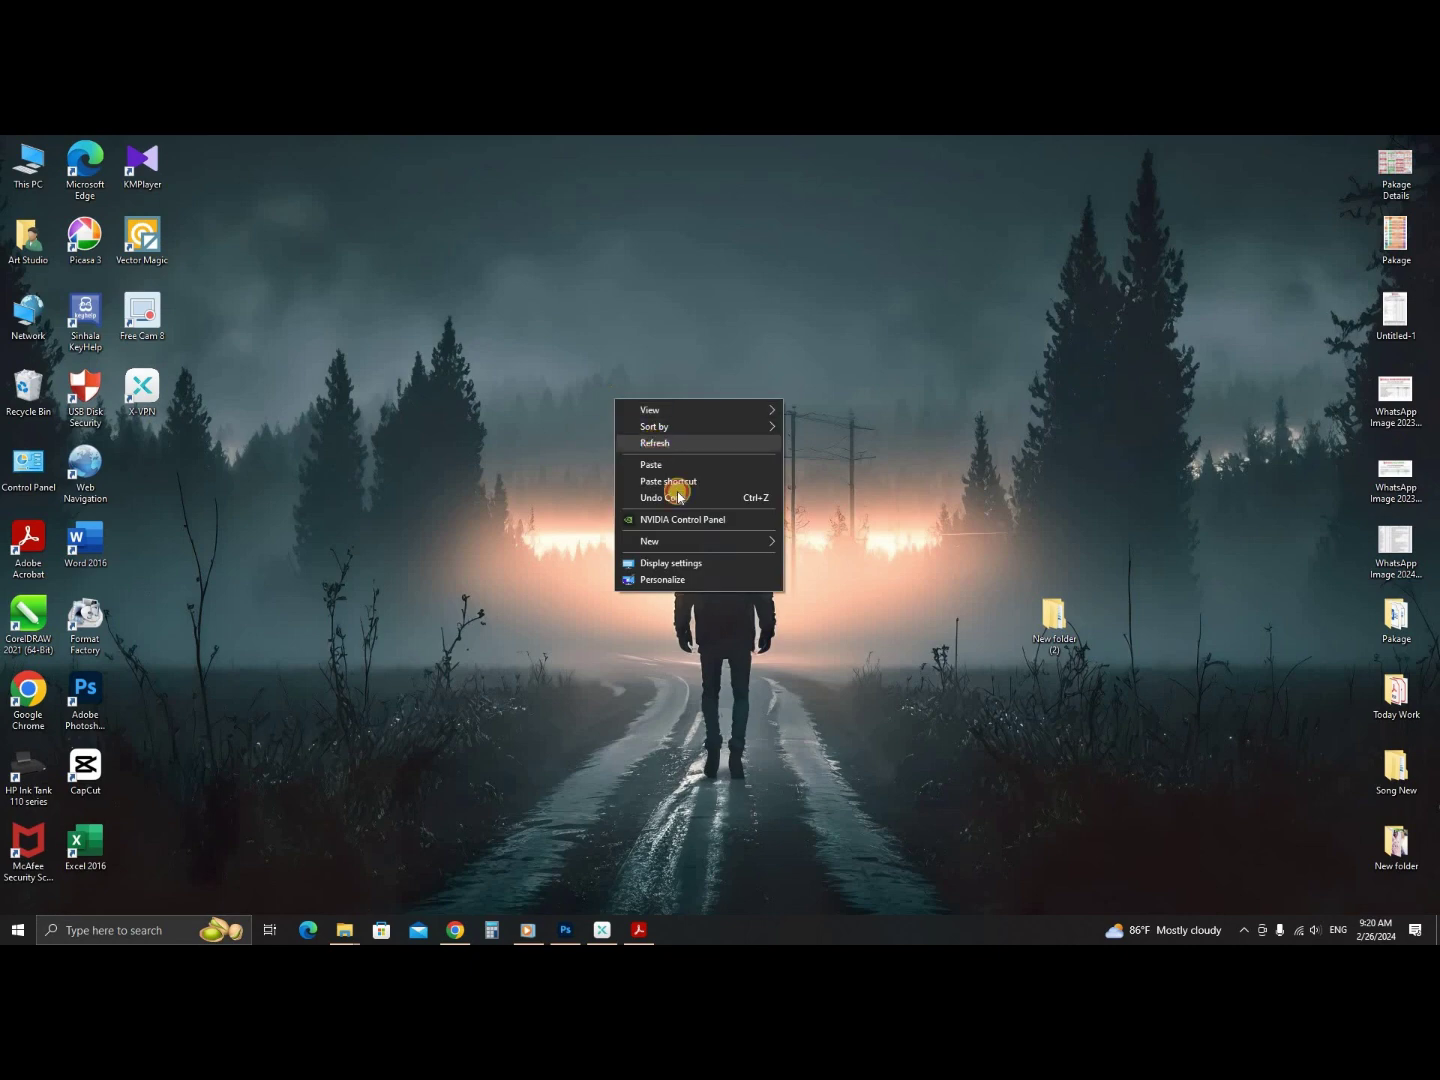
left_click(652, 443)
left_click(458, 931)
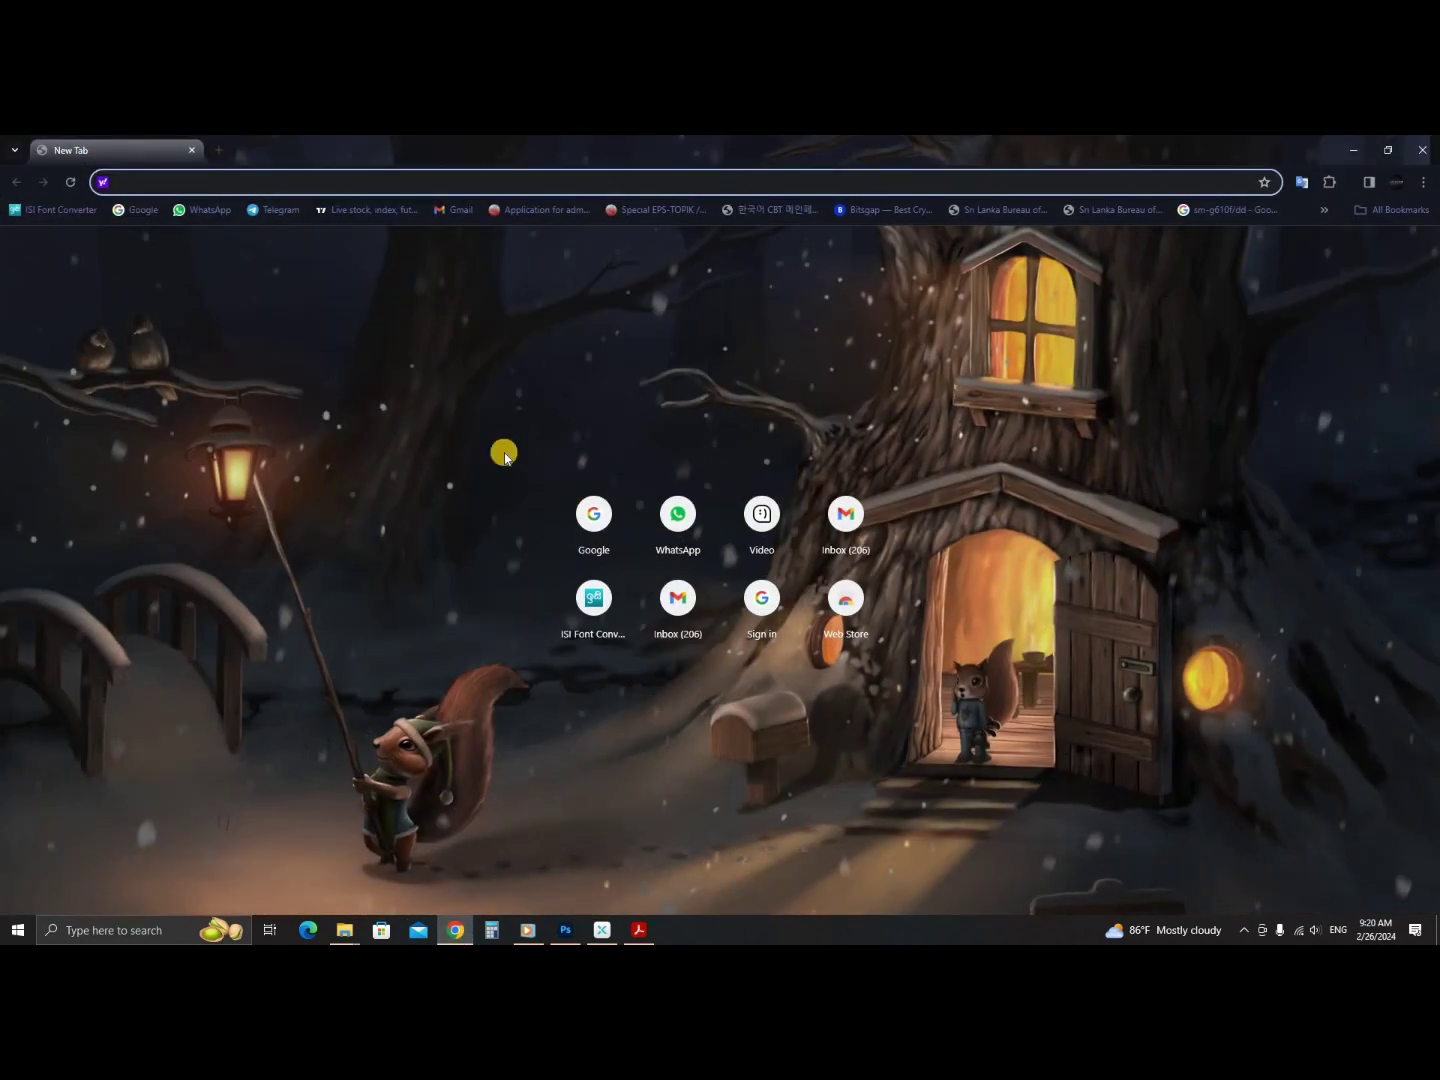
left_click(610, 540)
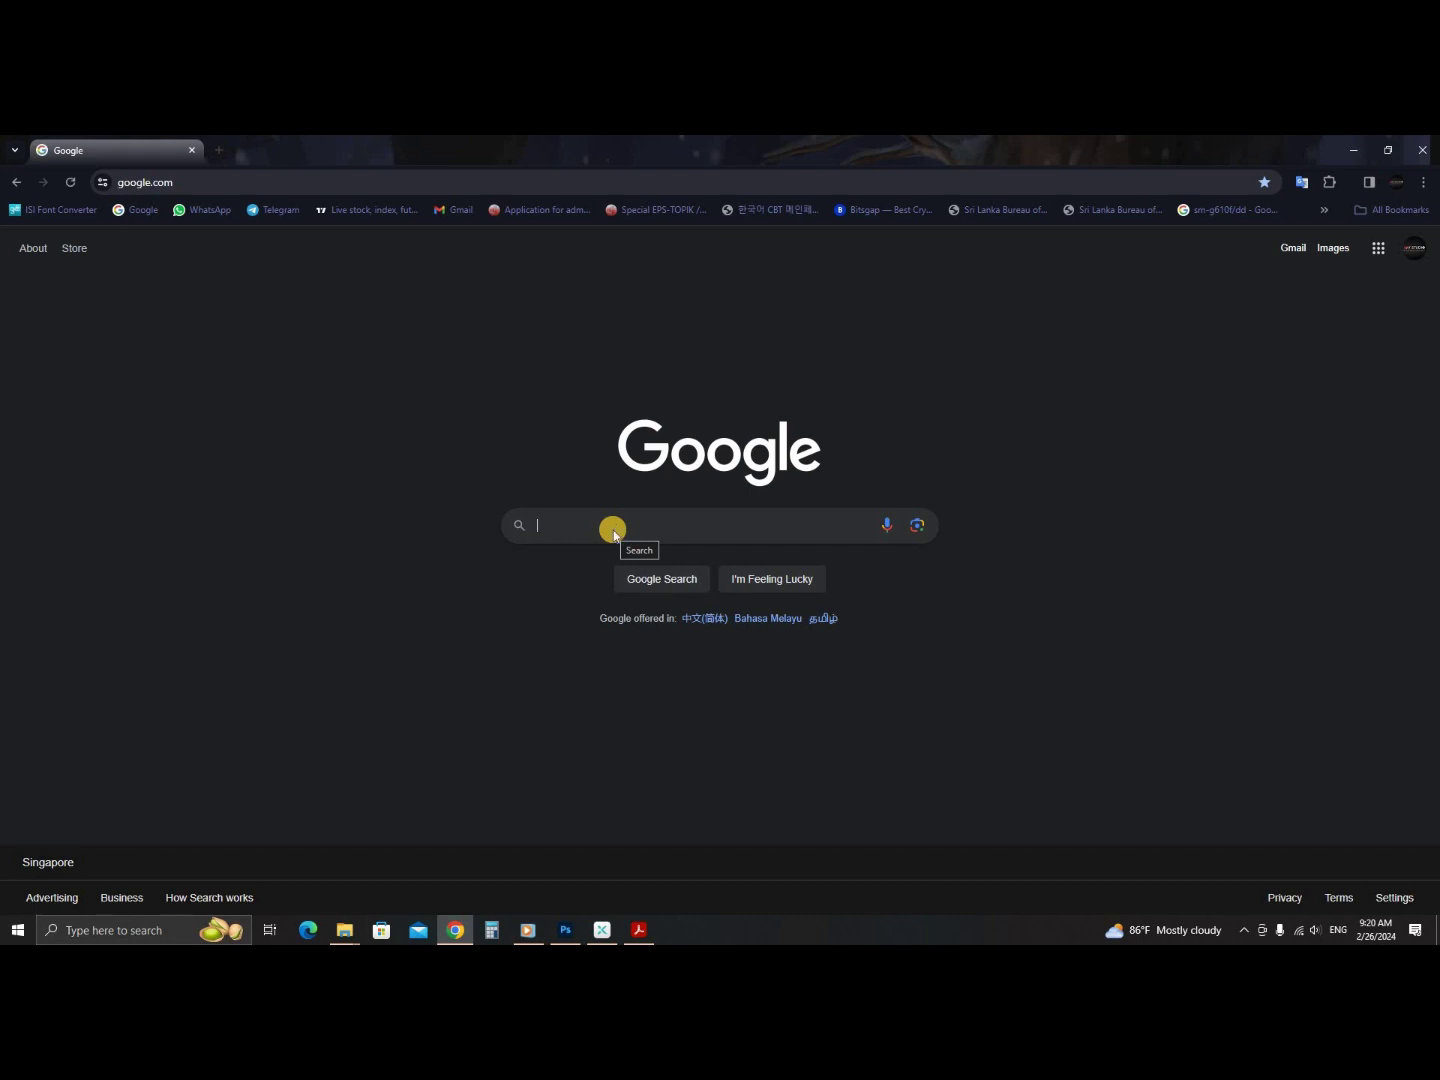
left_click(616, 529)
type("www")
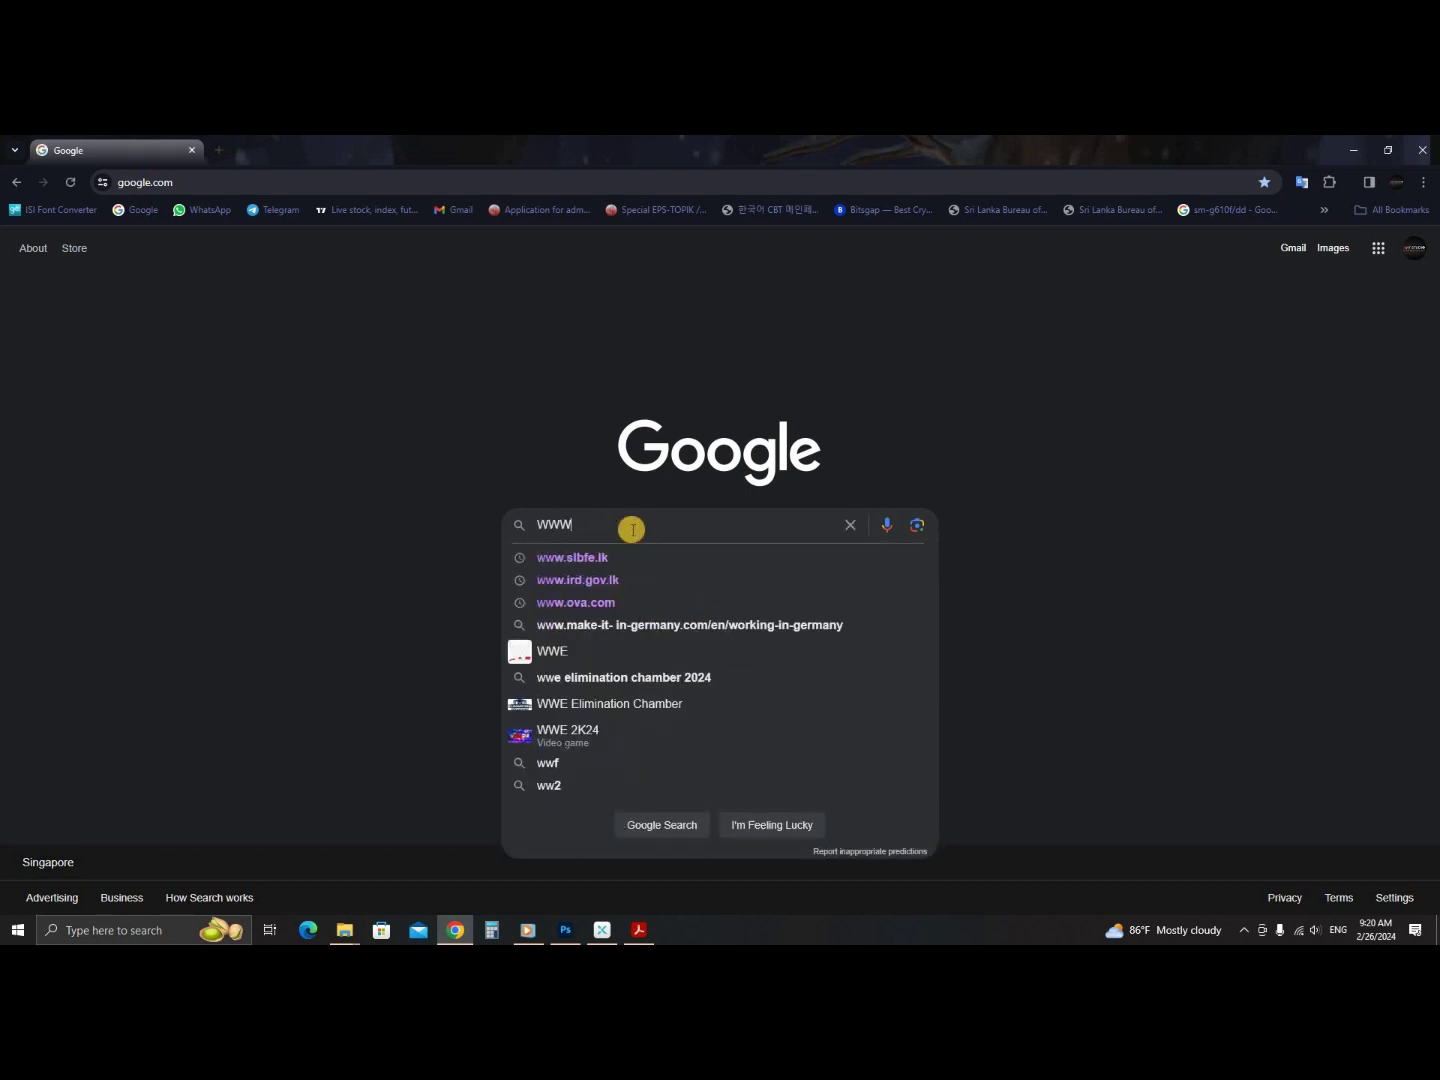
type(".slbfe.lk")
key("Return")
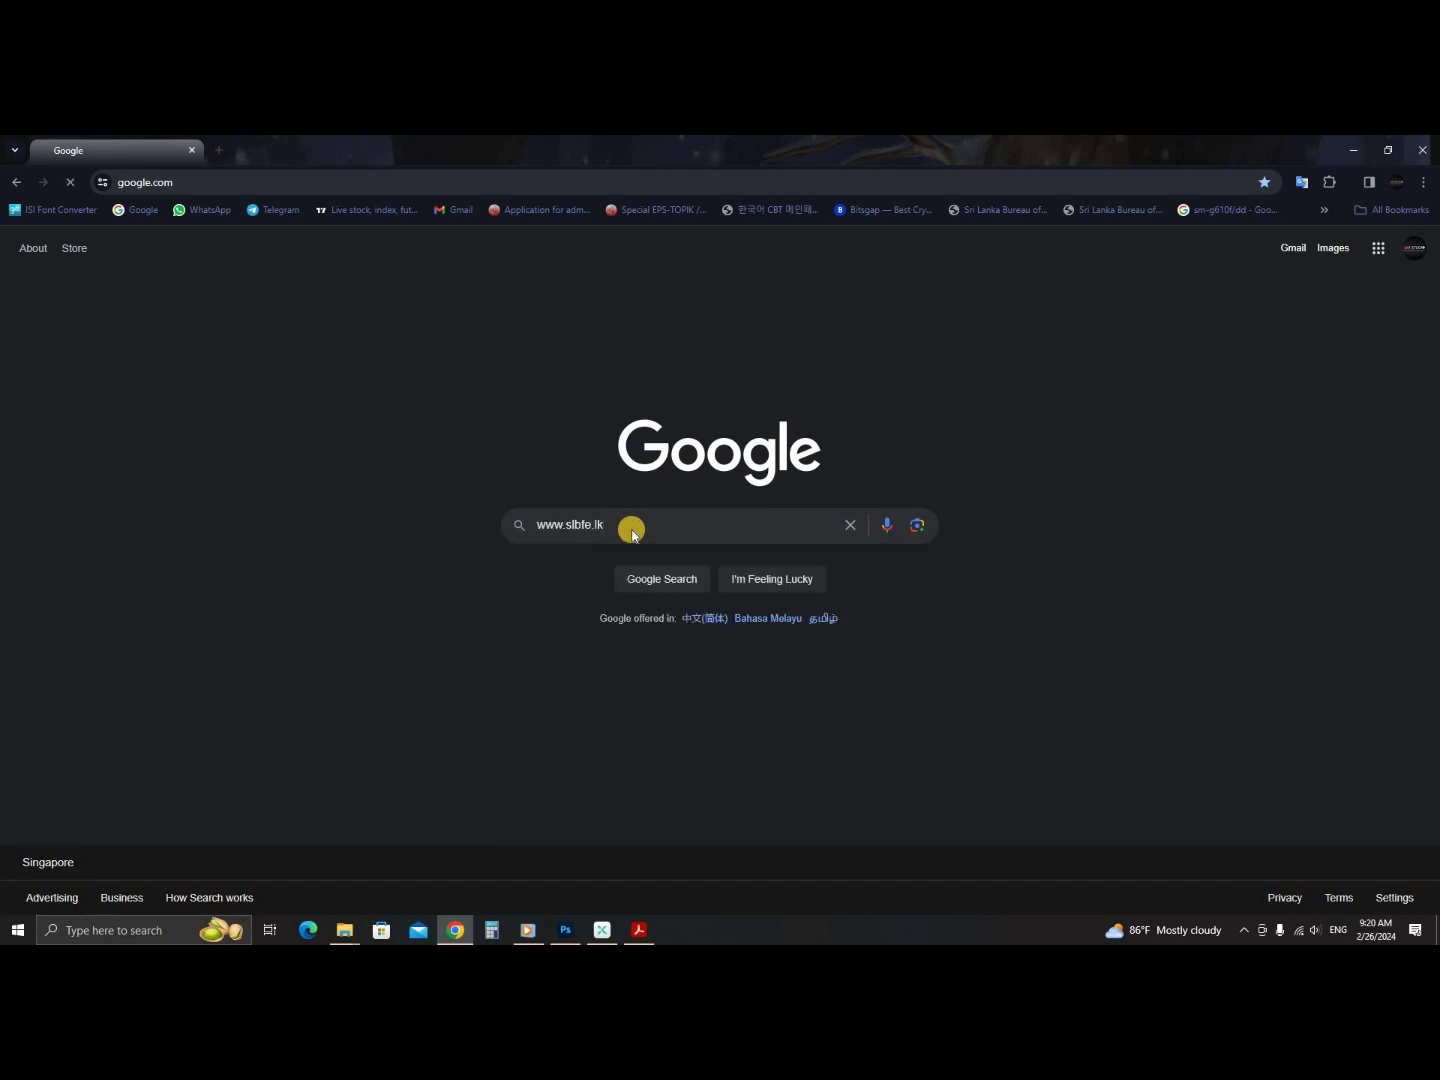
left_click(334, 460)
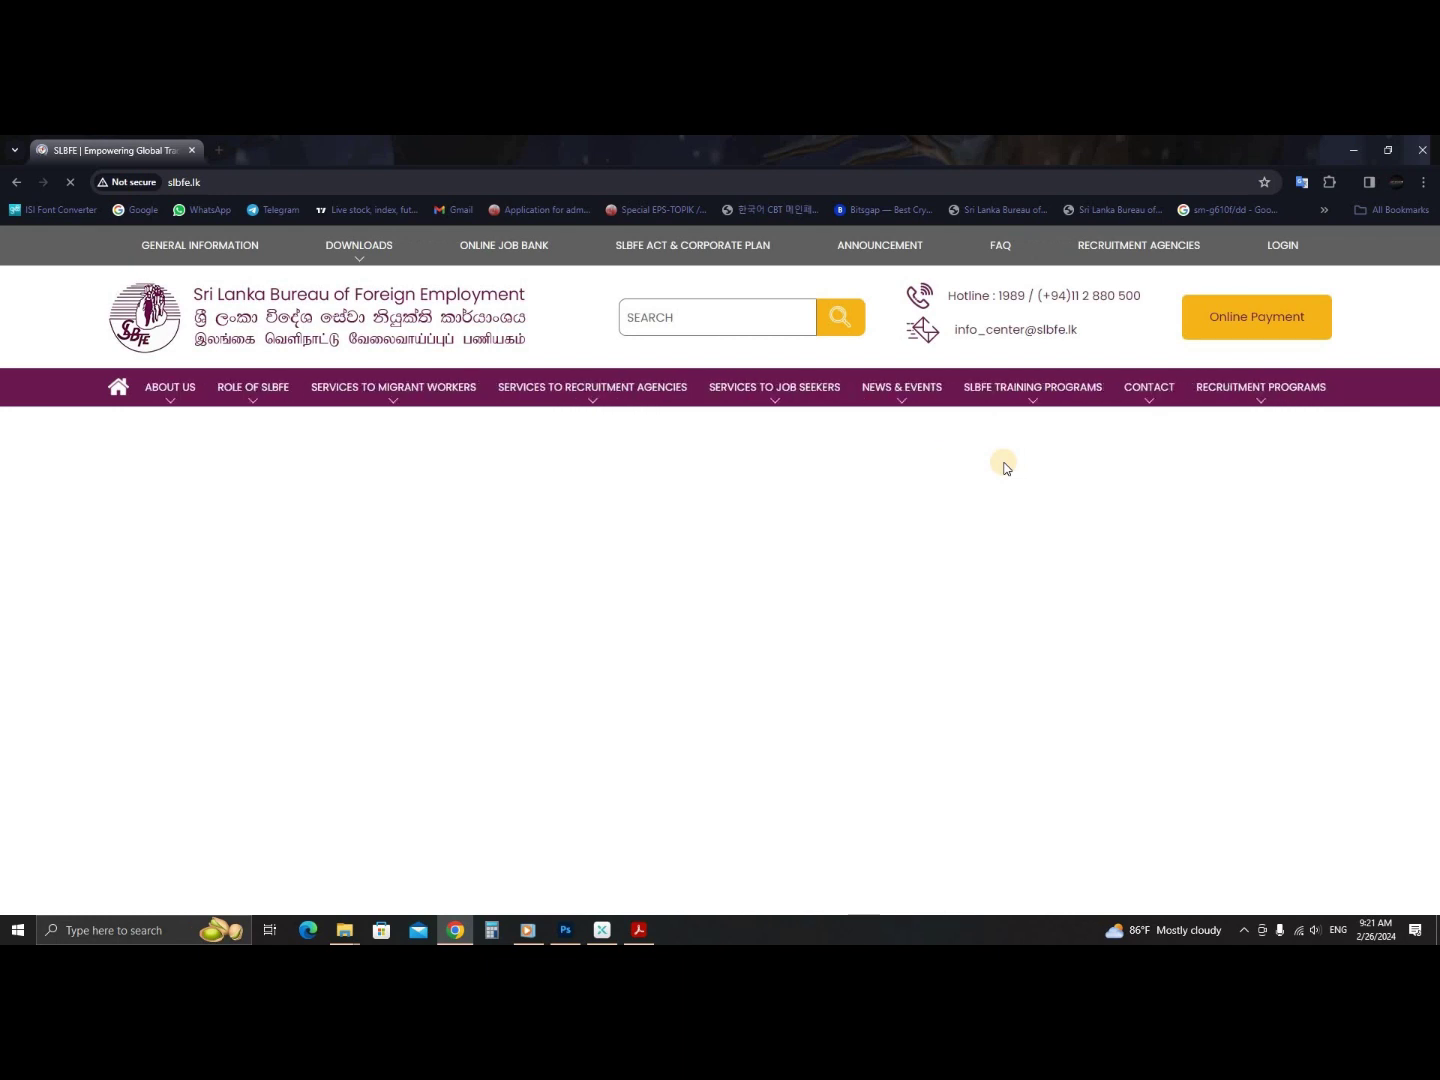
scroll(890, 577, "down", 3)
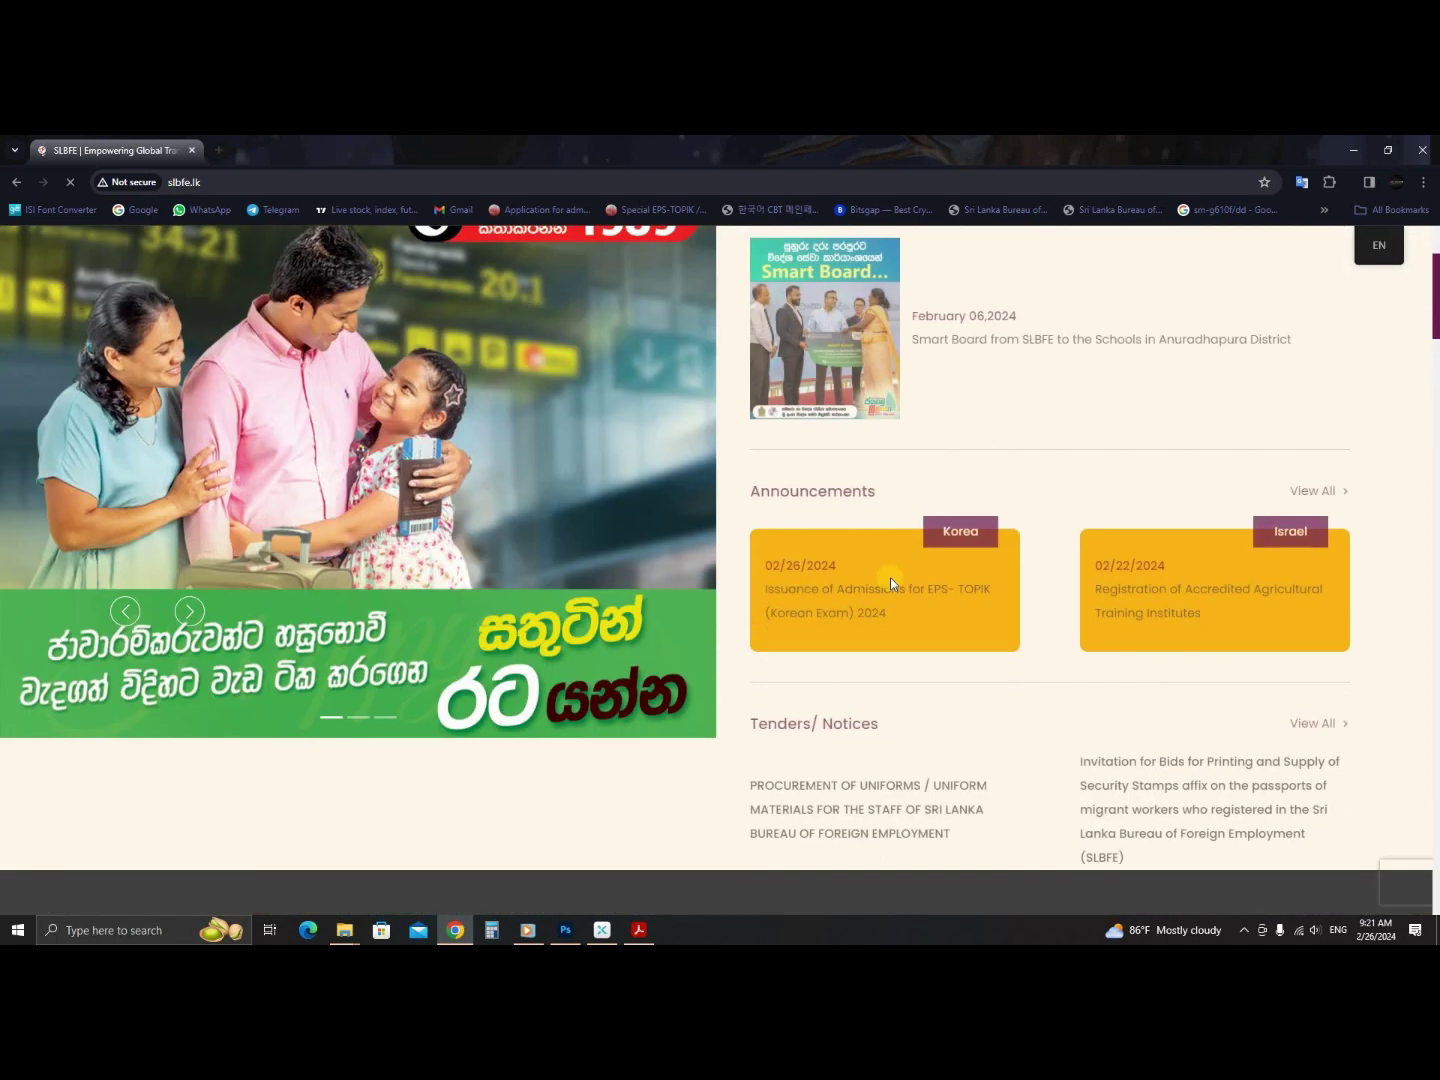
scroll(869, 611, "up", 2)
scroll(868, 611, "up", 1)
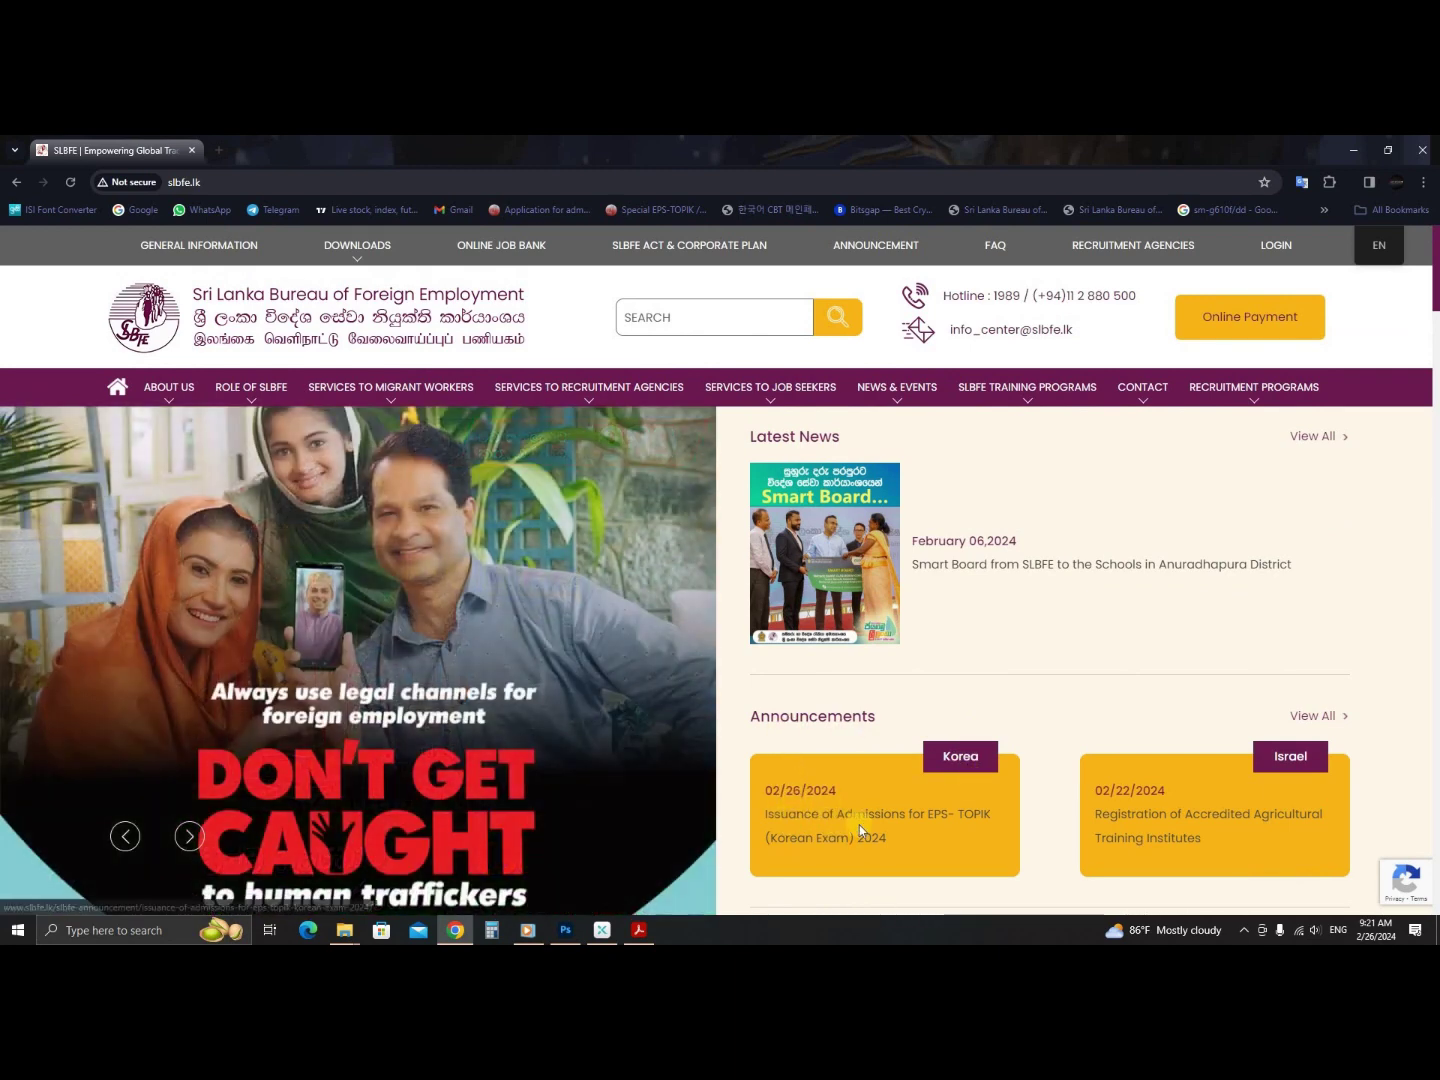
scroll(857, 814, "down", 2)
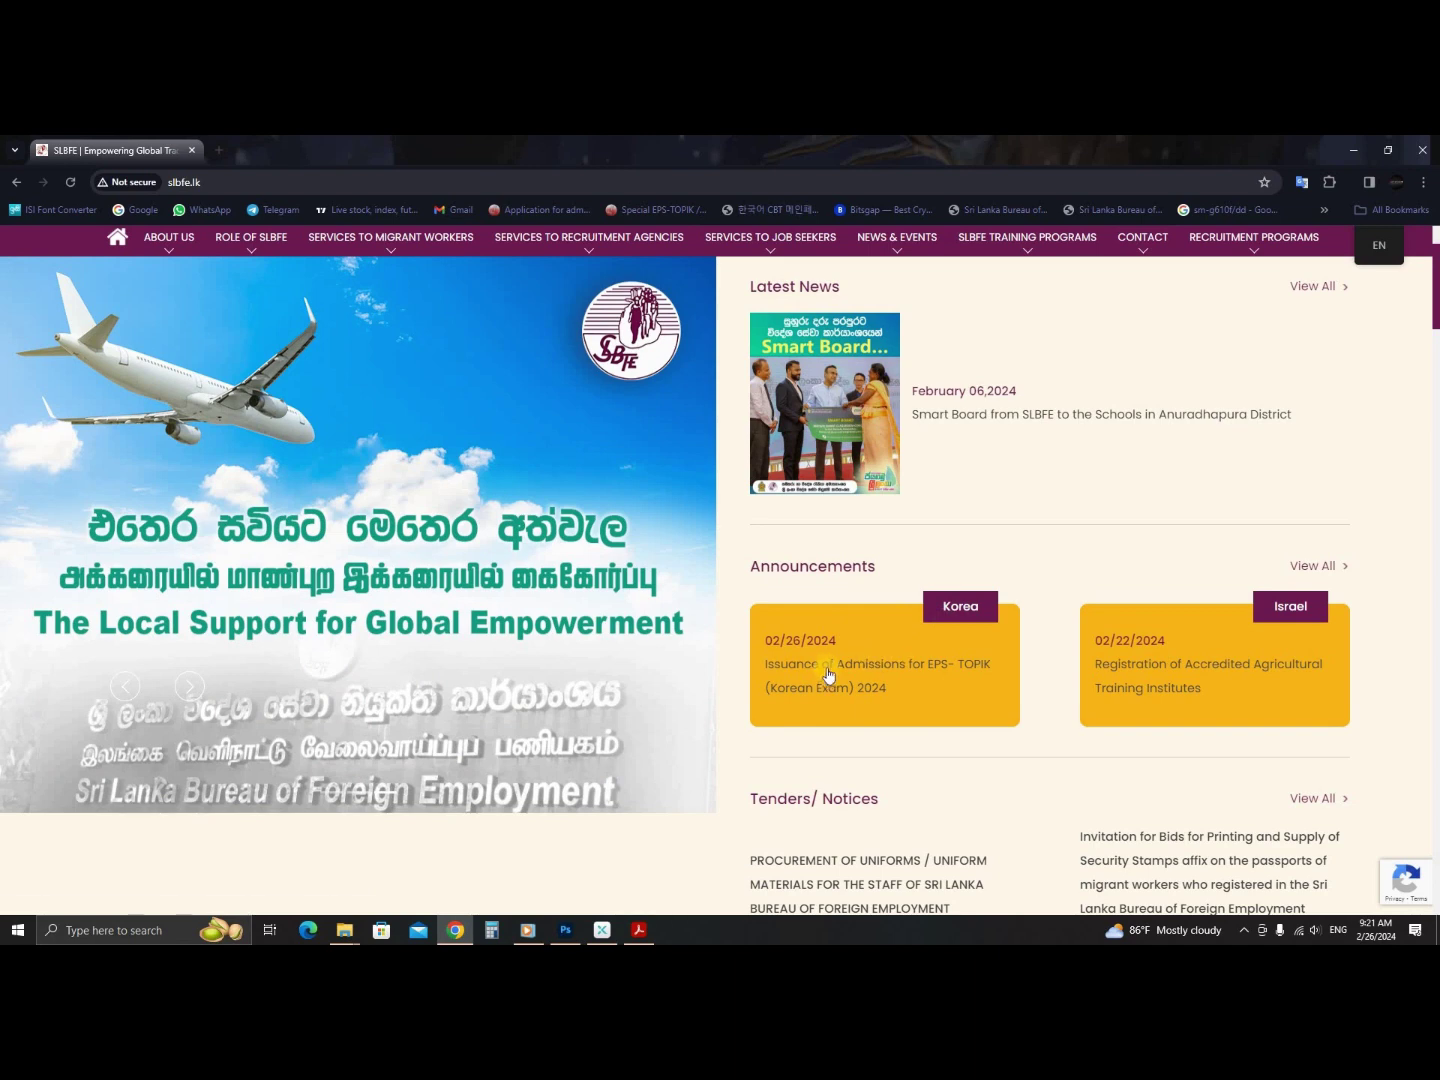
- Open the Korea 'Issuing Admission for EPS-TOPIK 2024' page and its Sinhala instruction PDF link
left_click(828, 672)
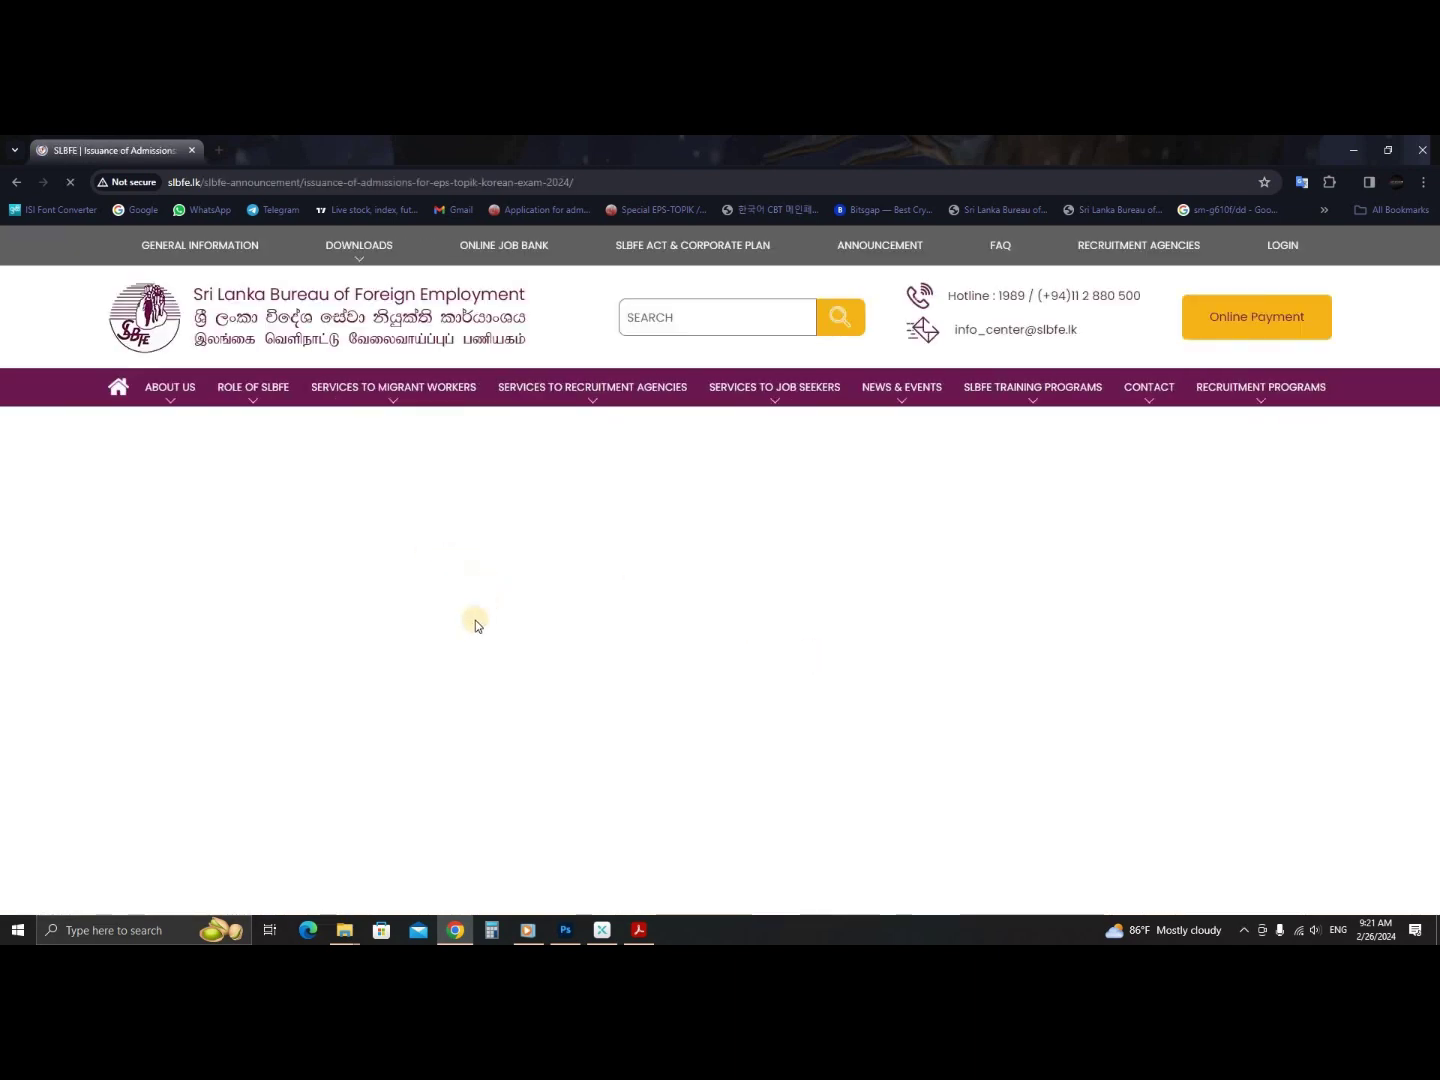
scroll(466, 630, "down", 2)
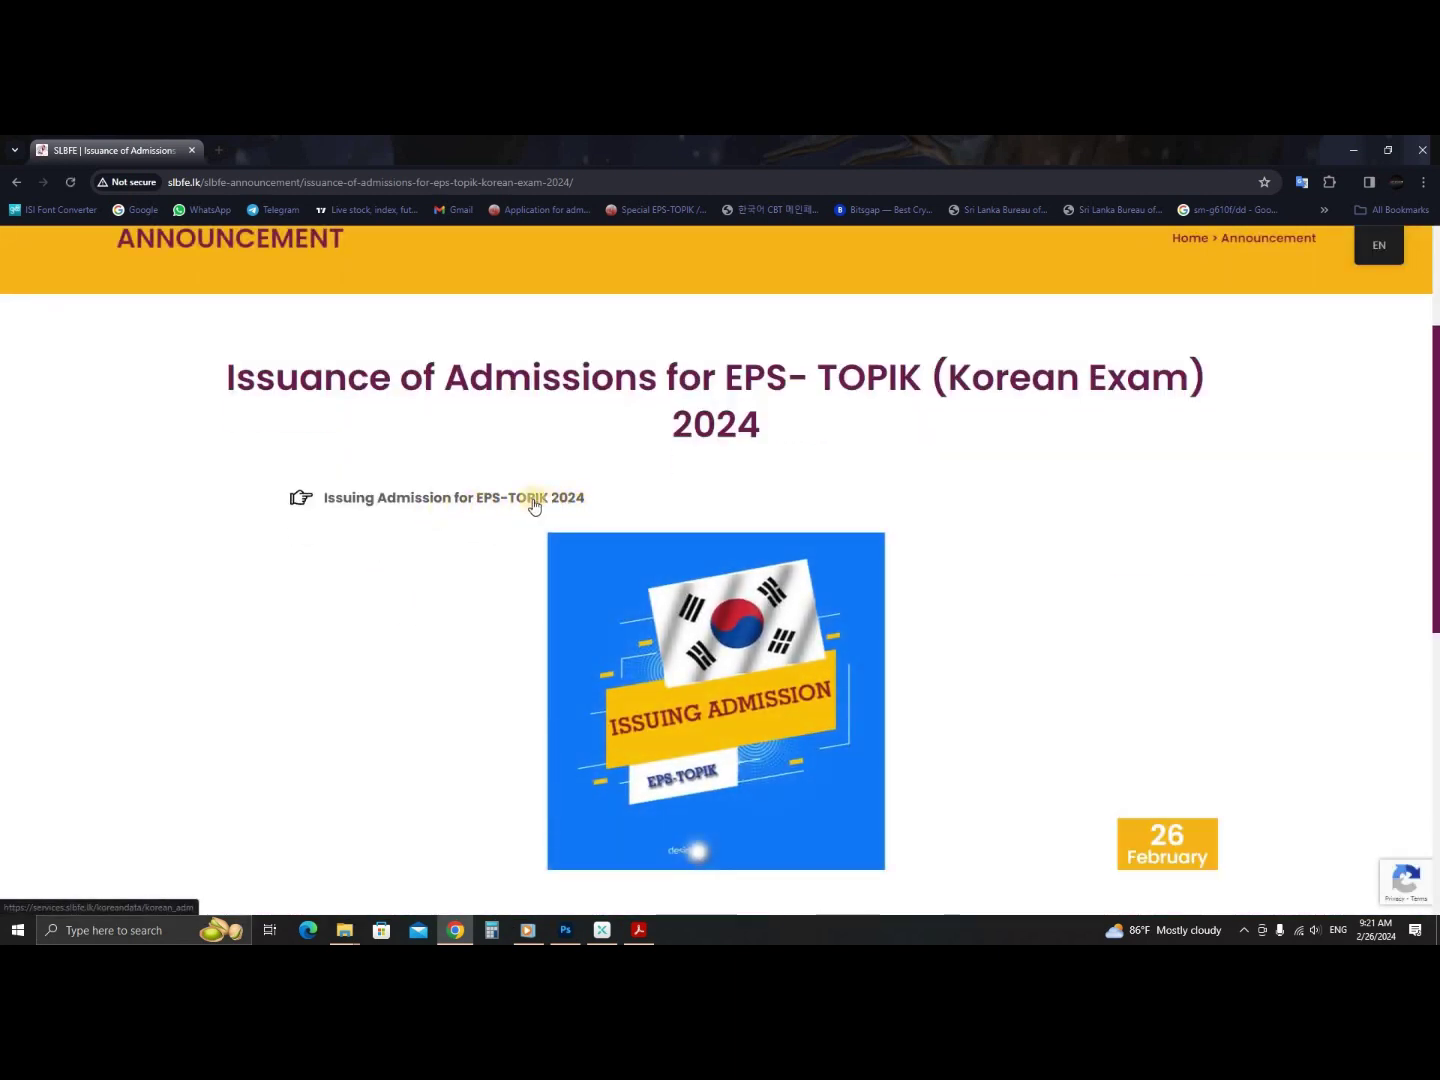
left_click(456, 499)
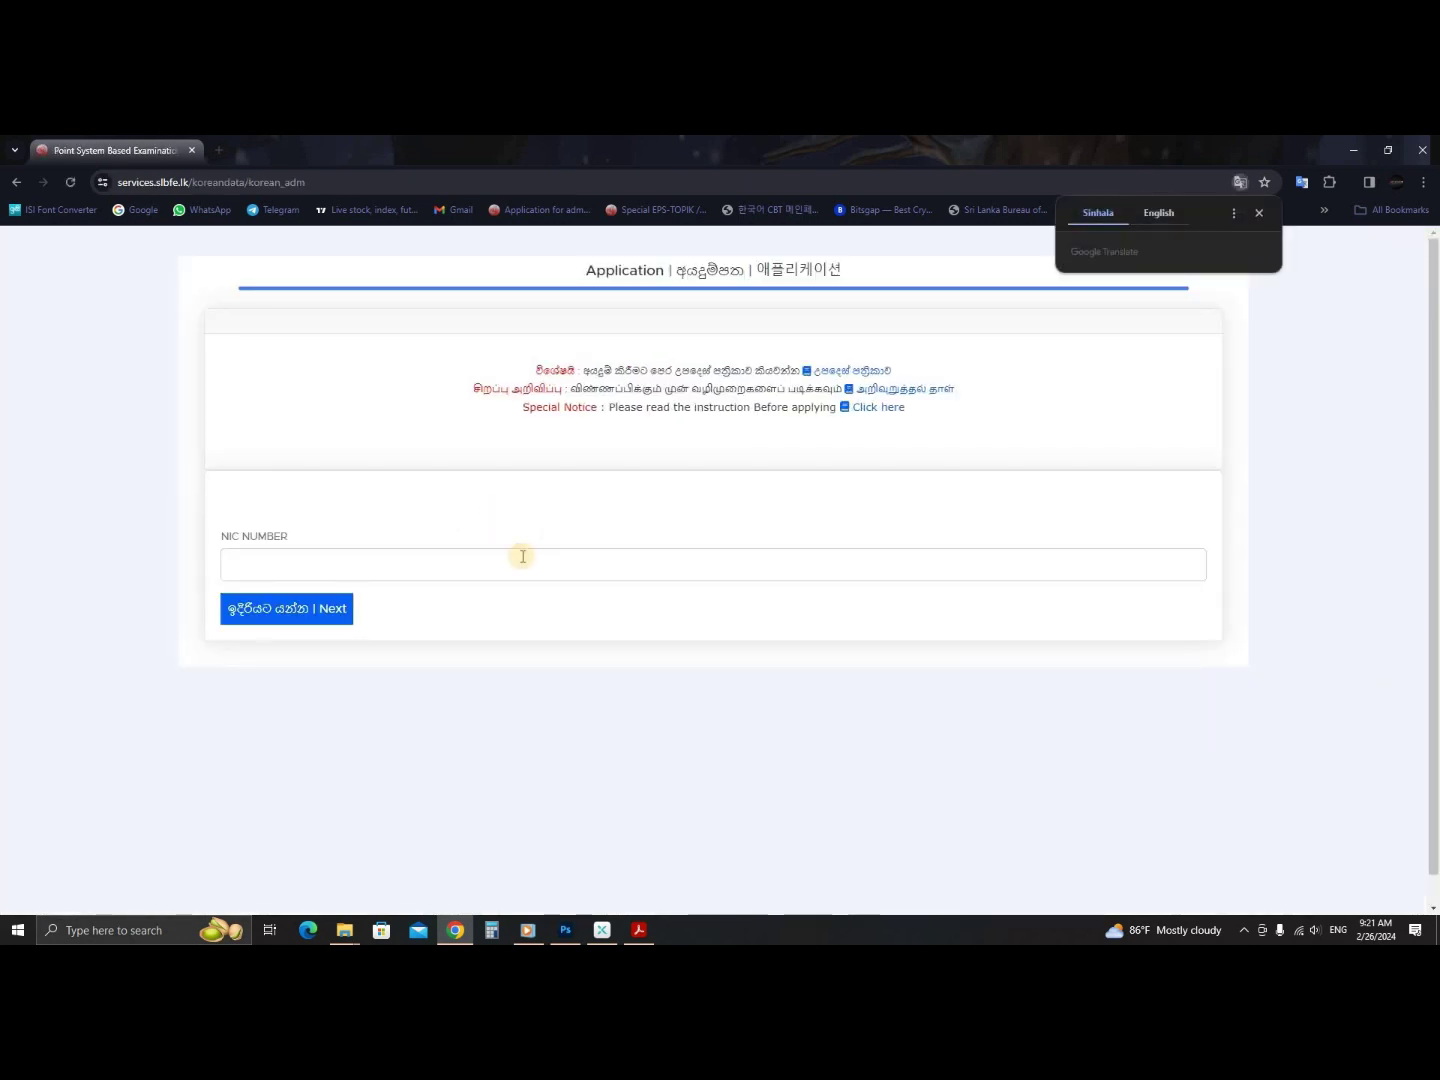
left_click_drag(631, 373, 845, 374)
left_click(845, 373)
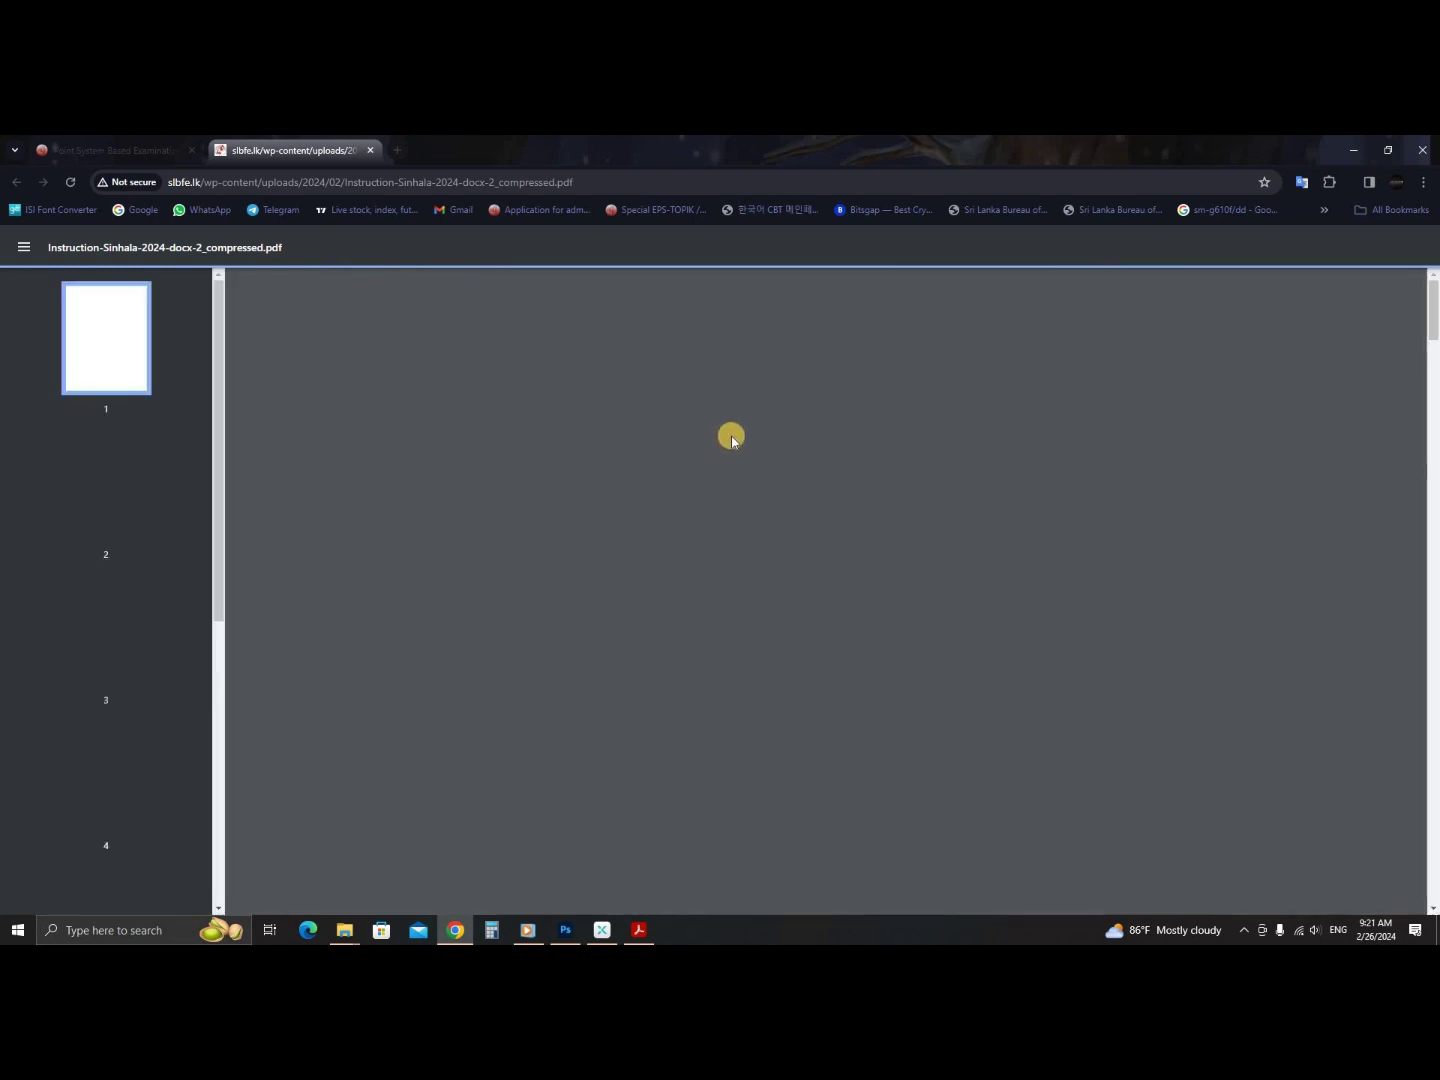
- Scroll through the Sinhala instruction PDF, then close it and go to the NIC NUMBER field
scroll(709, 454, "down", 18)
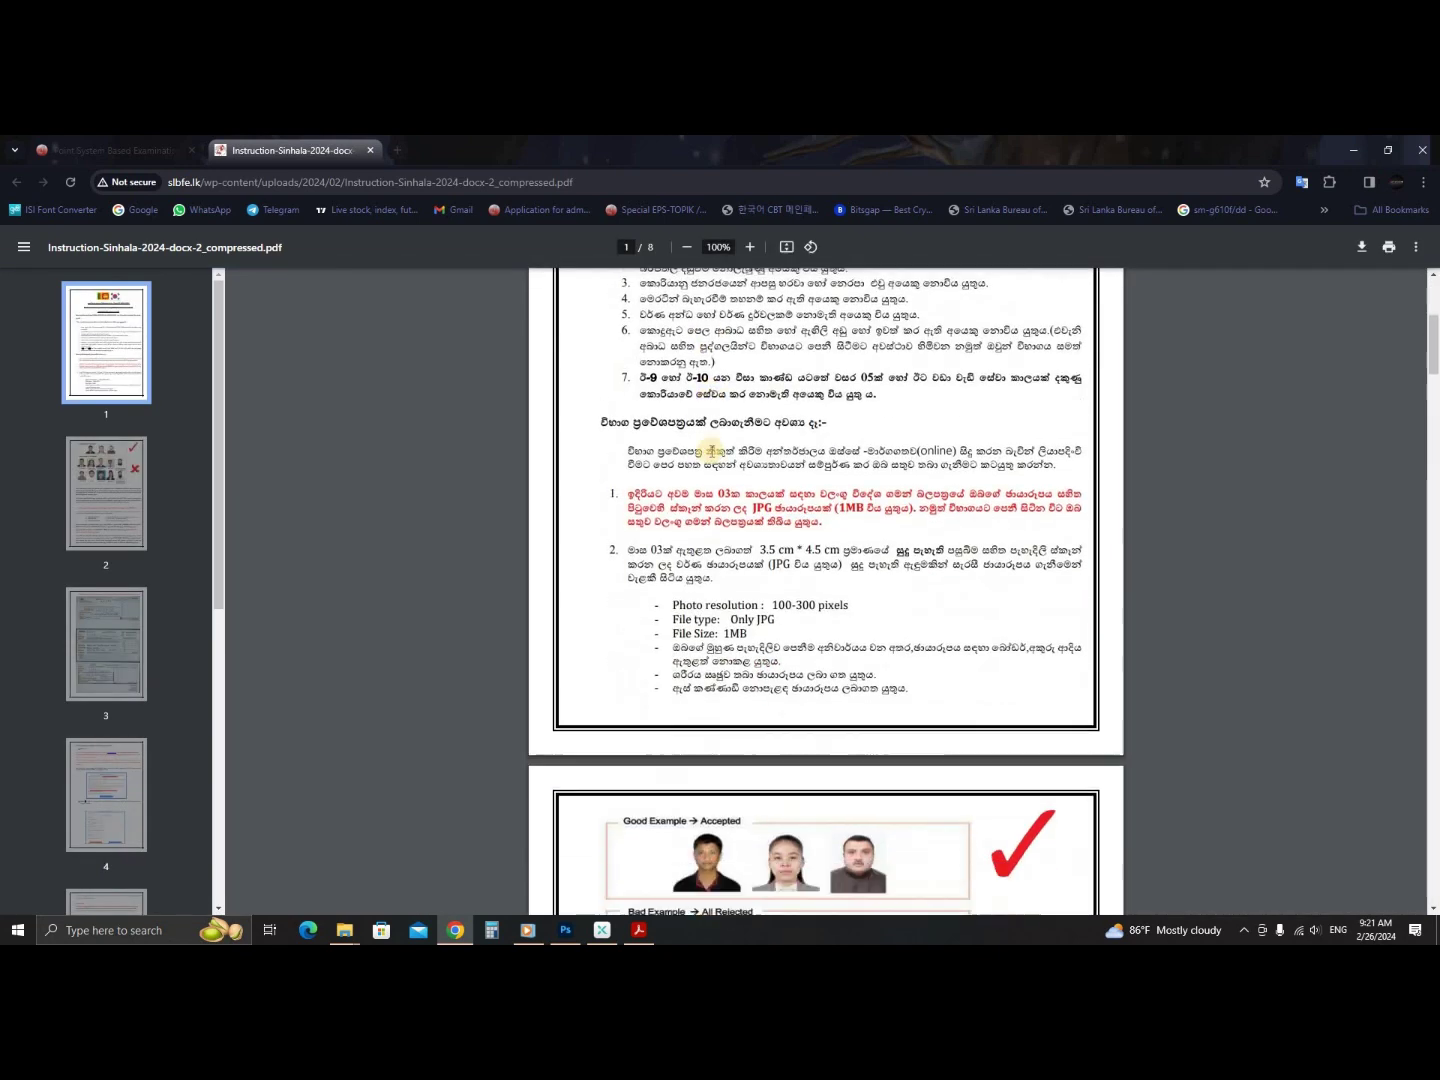
scroll(717, 465, "up", 15)
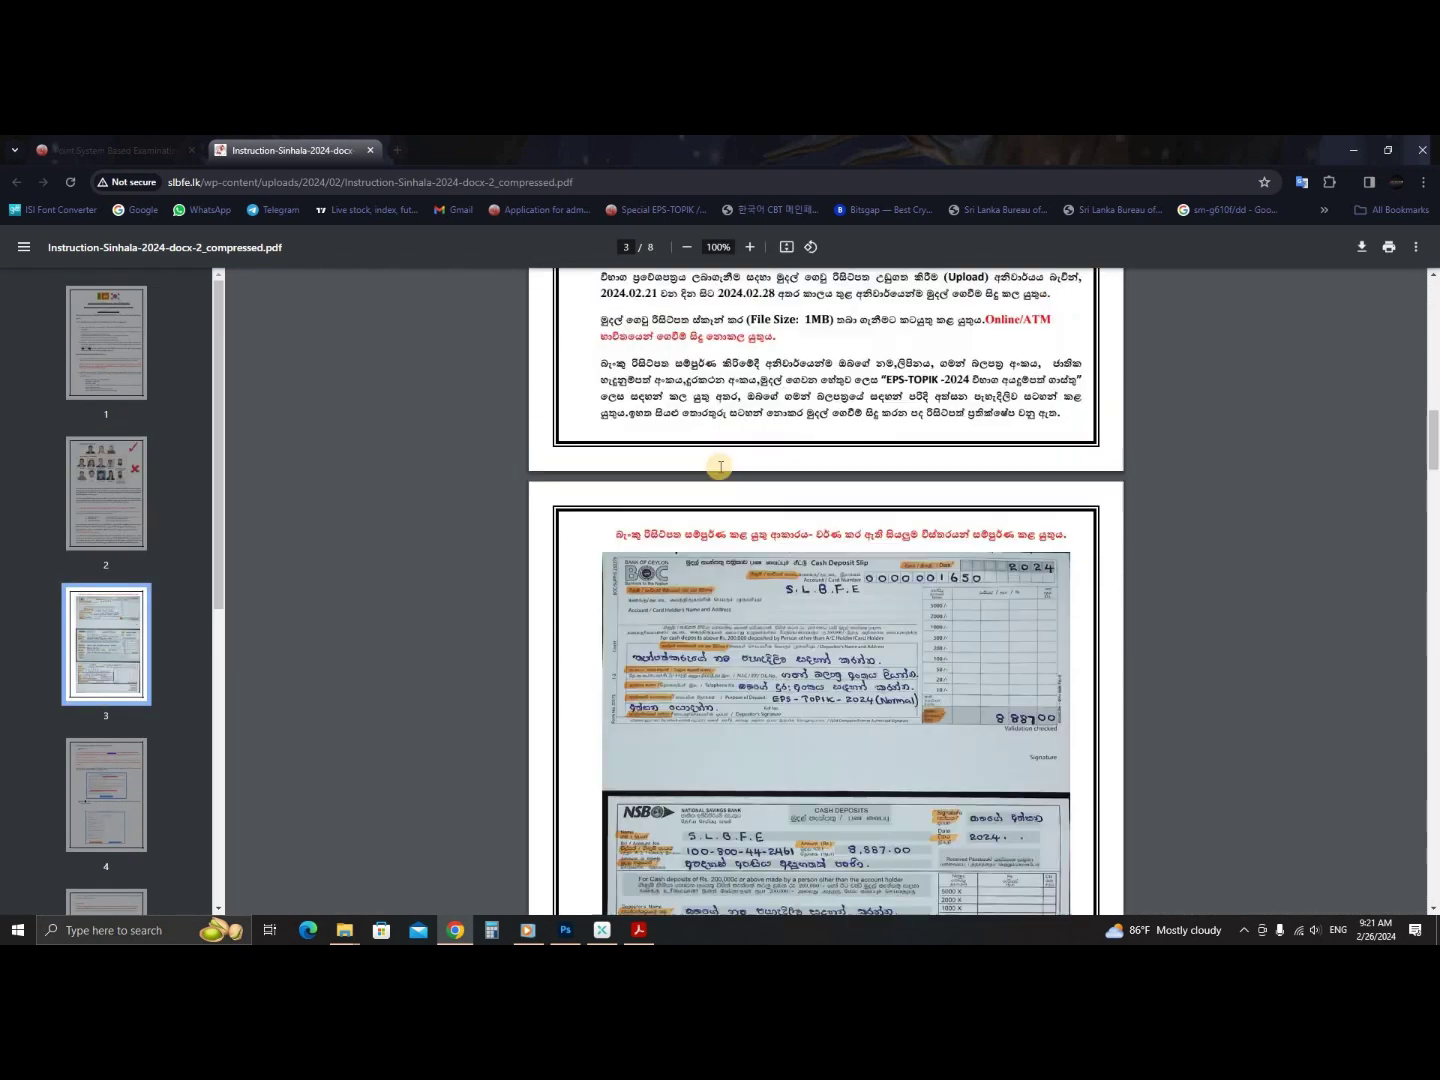
scroll(731, 471, "up", 2)
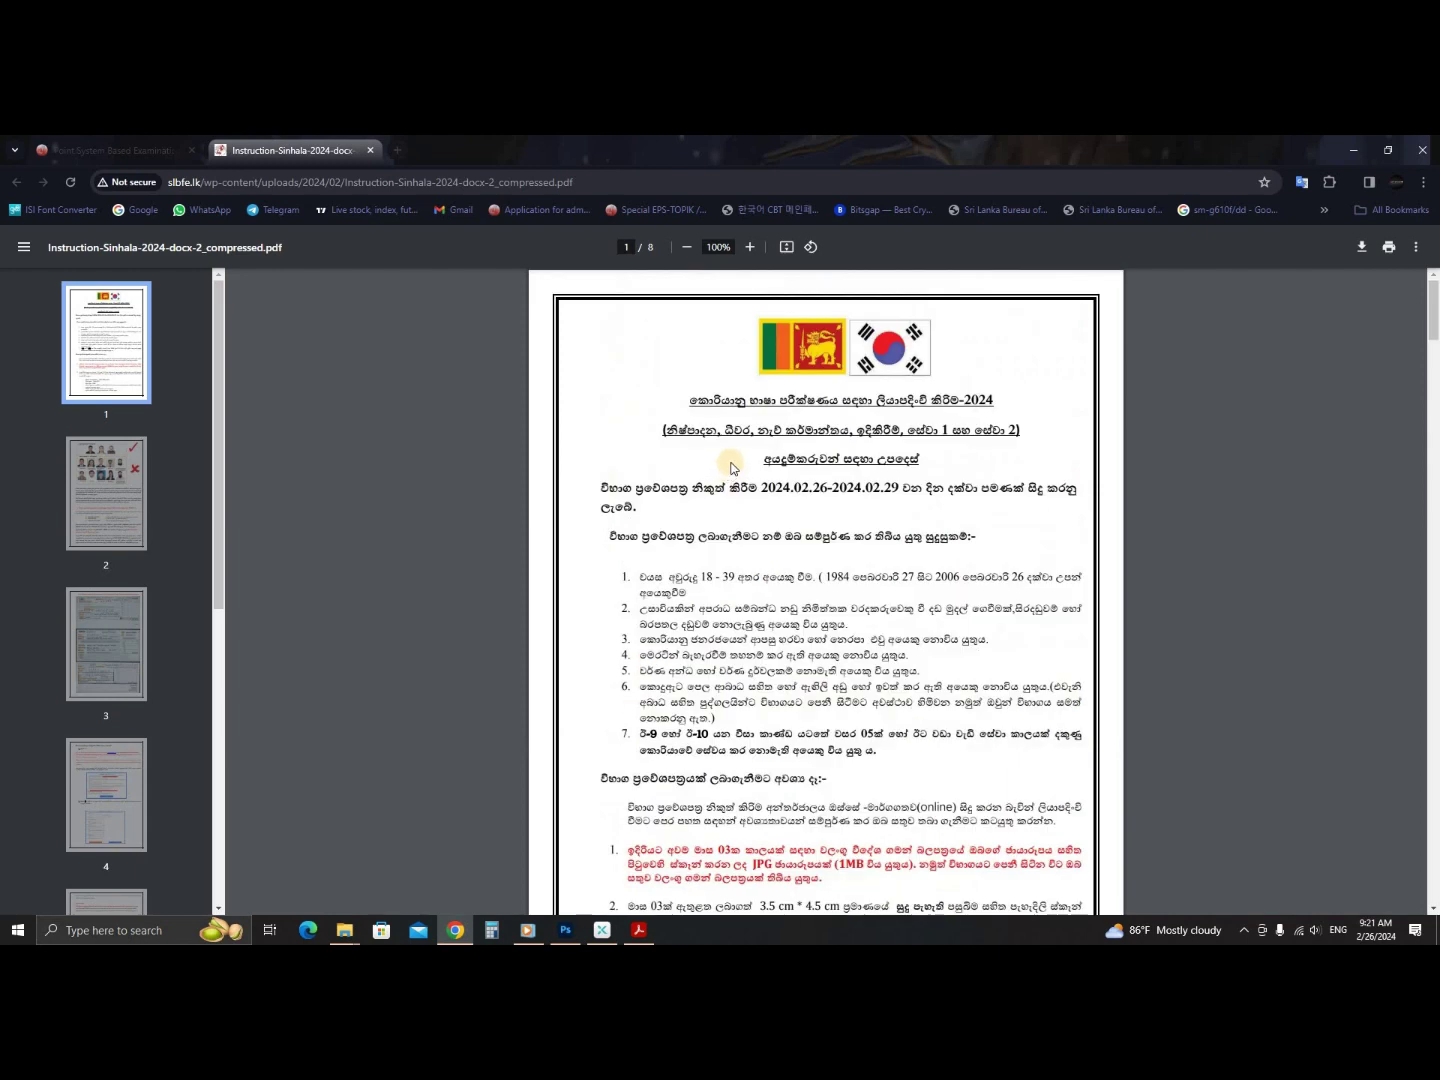
scroll(730, 478, "down", 16)
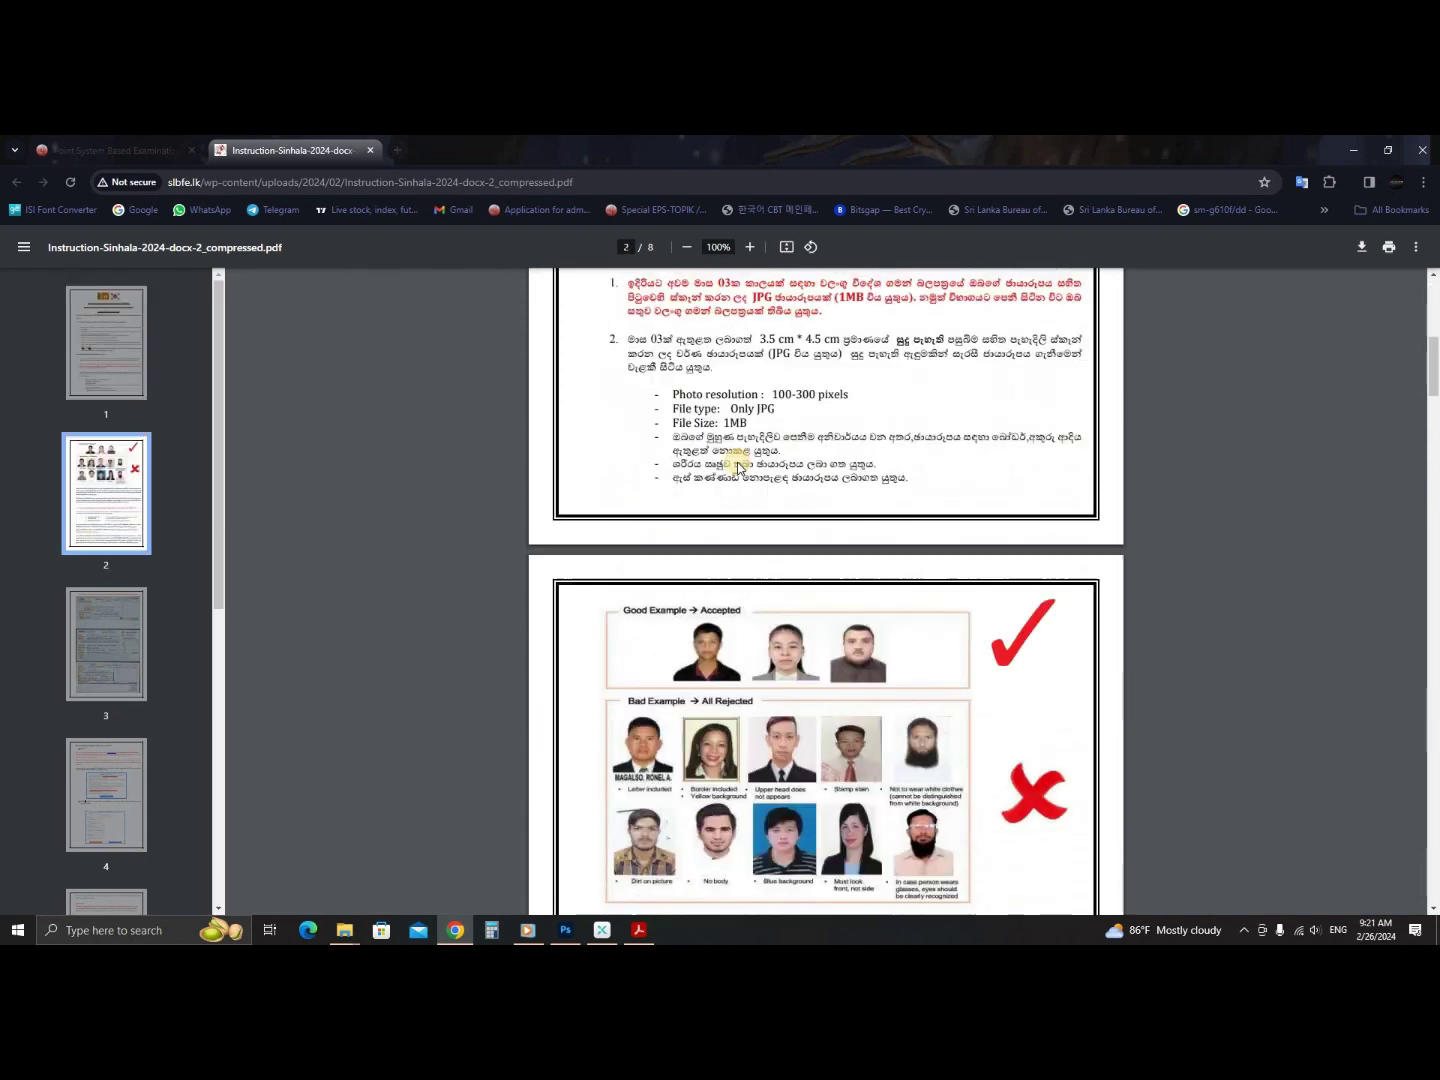
scroll(733, 467, "down", 5)
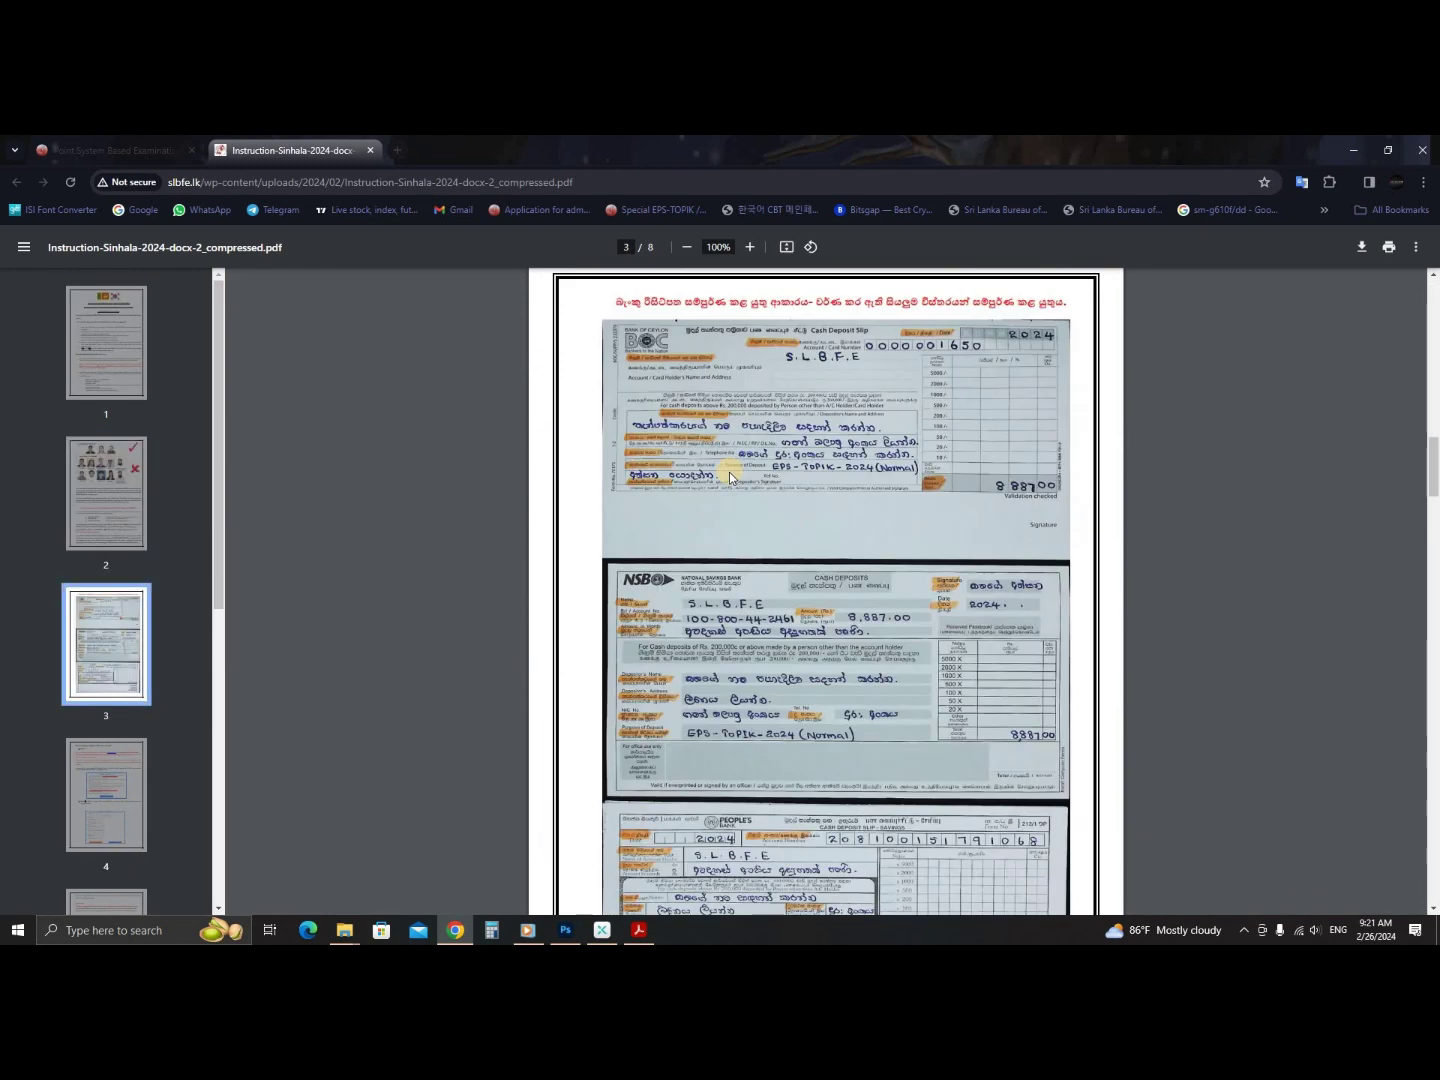
scroll(734, 481, "up", 5)
scroll(737, 488, "up", 15)
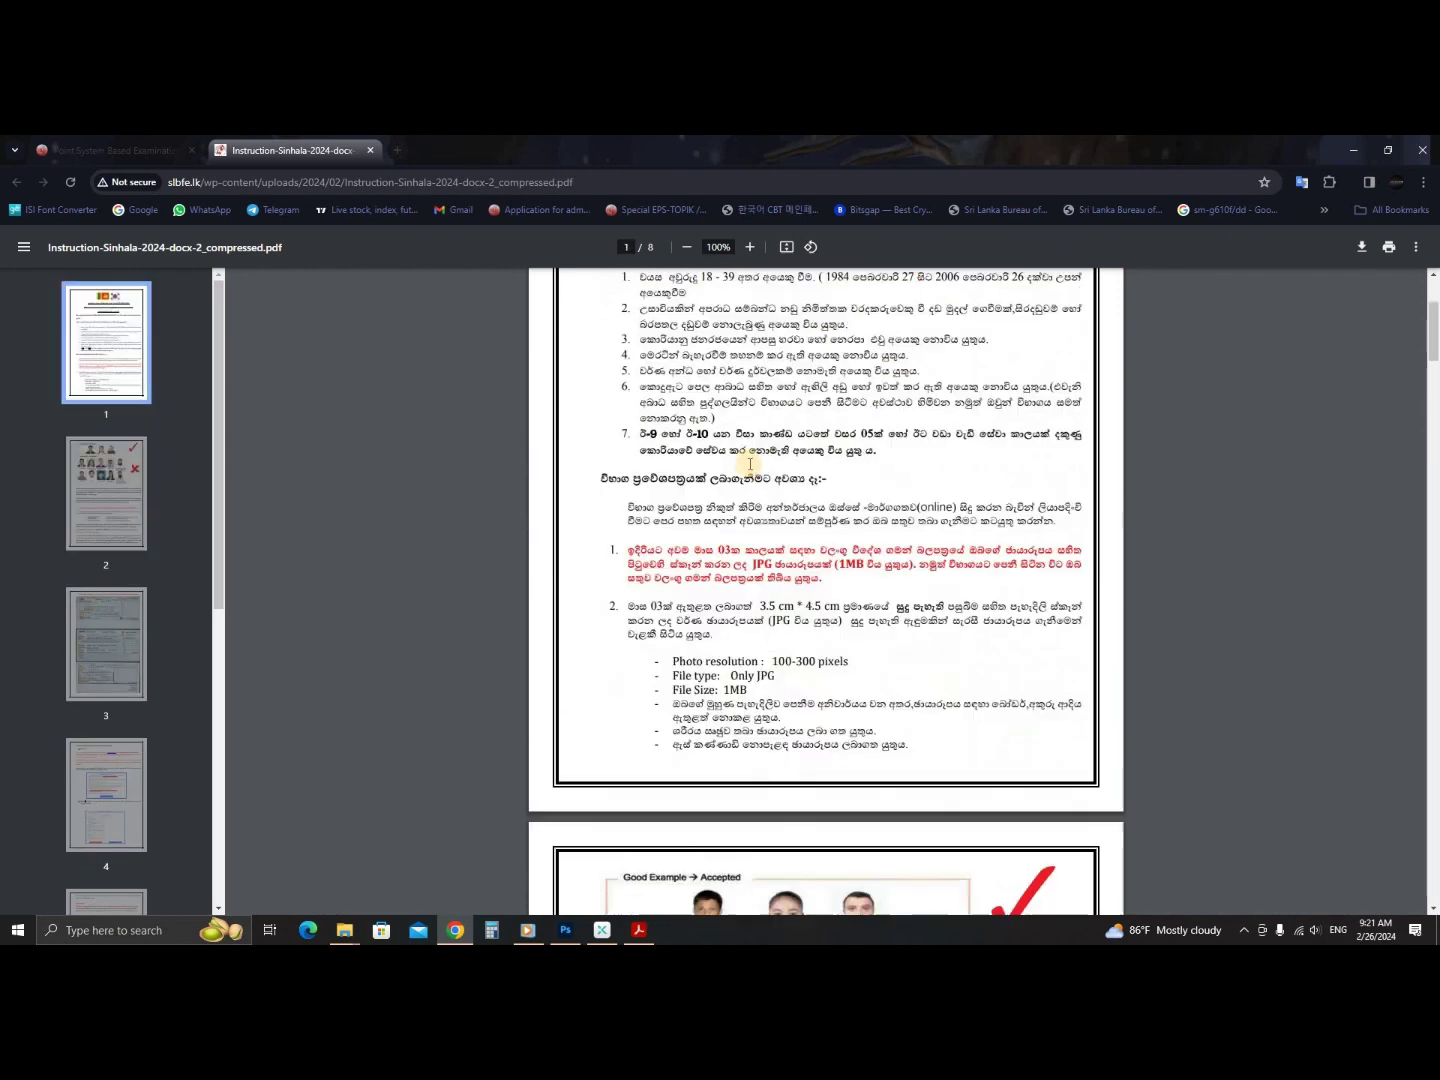
left_click(373, 155)
left_click(442, 562)
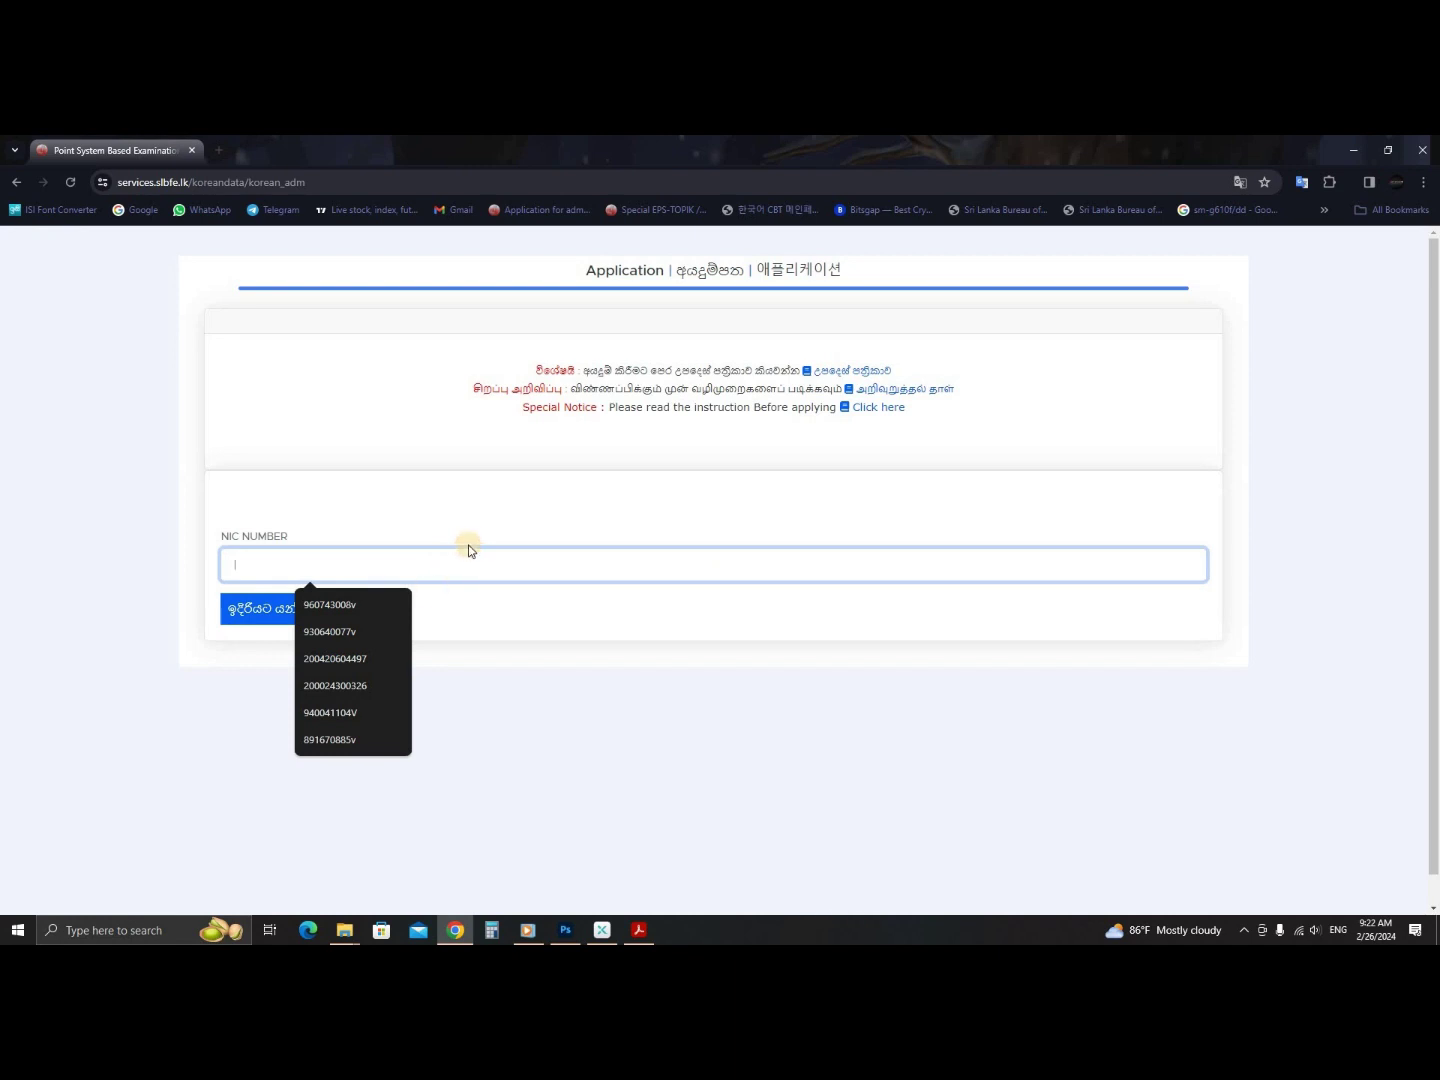
- Enter the saved NIC number and continue, retrying once from the EPS-TOPIK application page
left_click(336, 604)
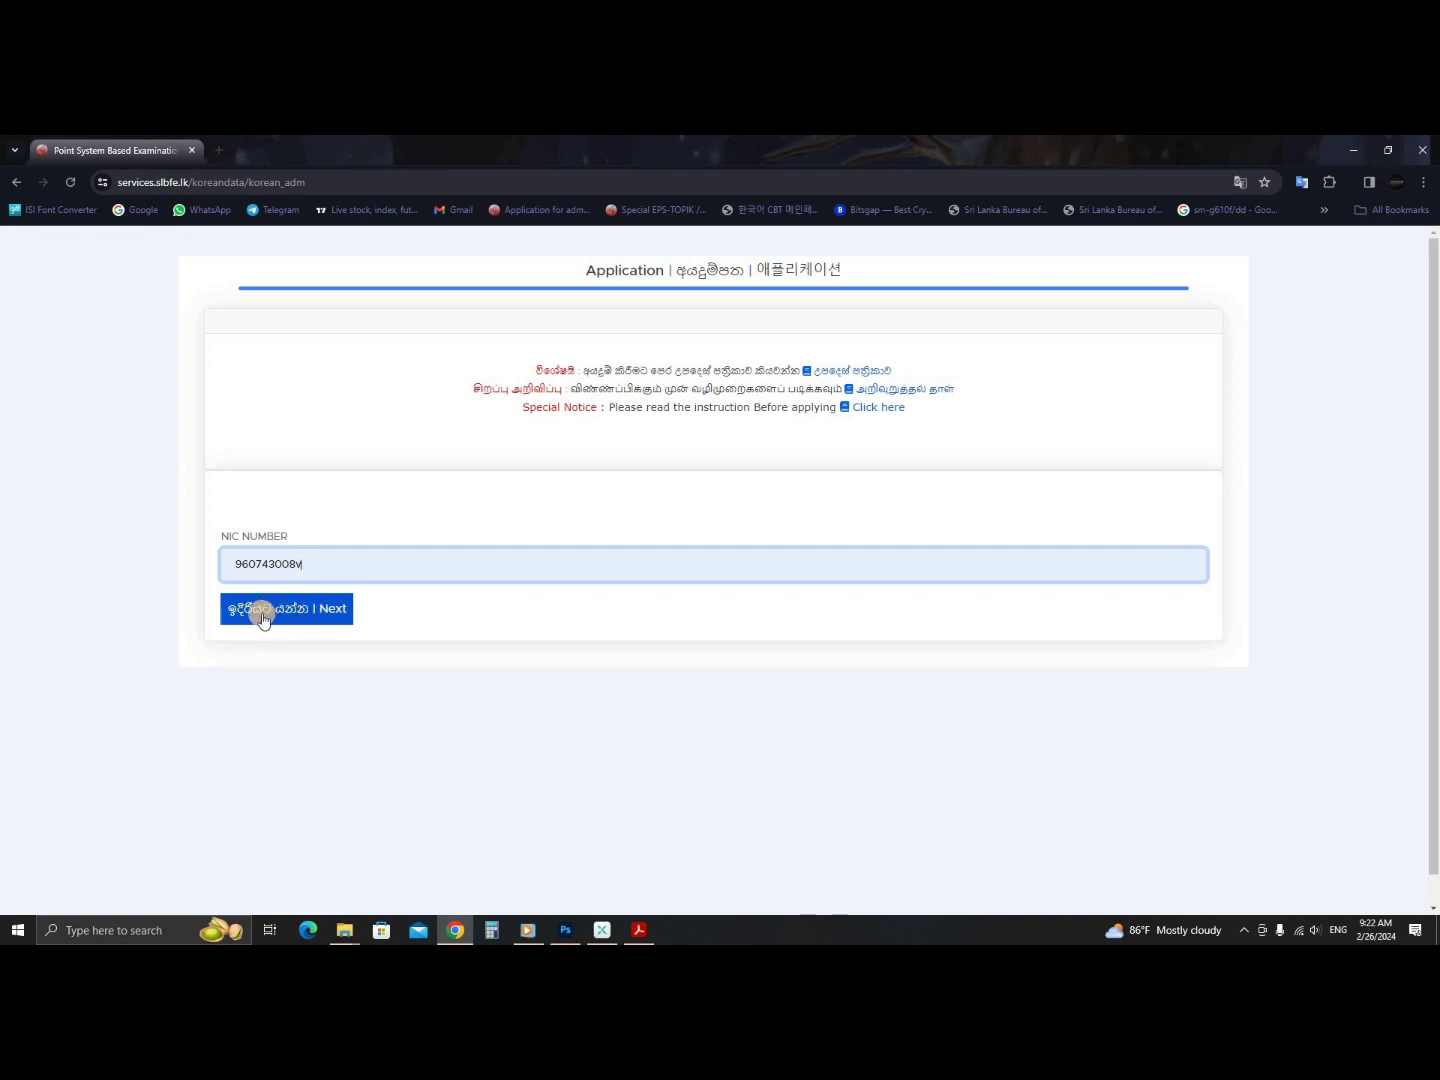
left_click(303, 608)
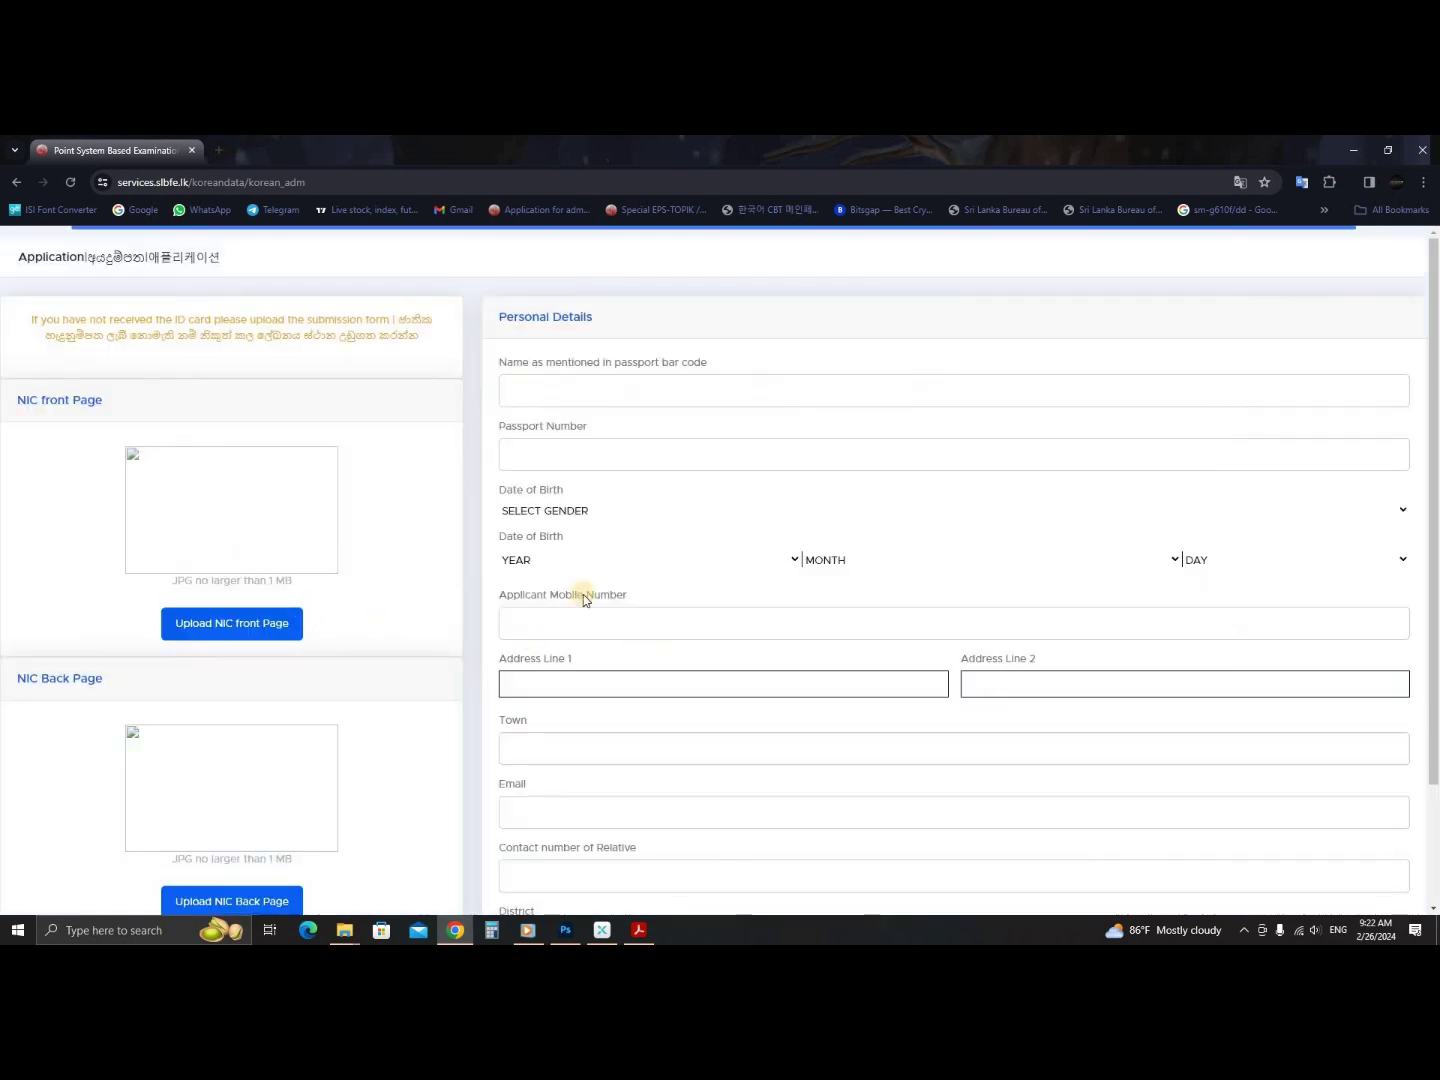
left_click(16, 182)
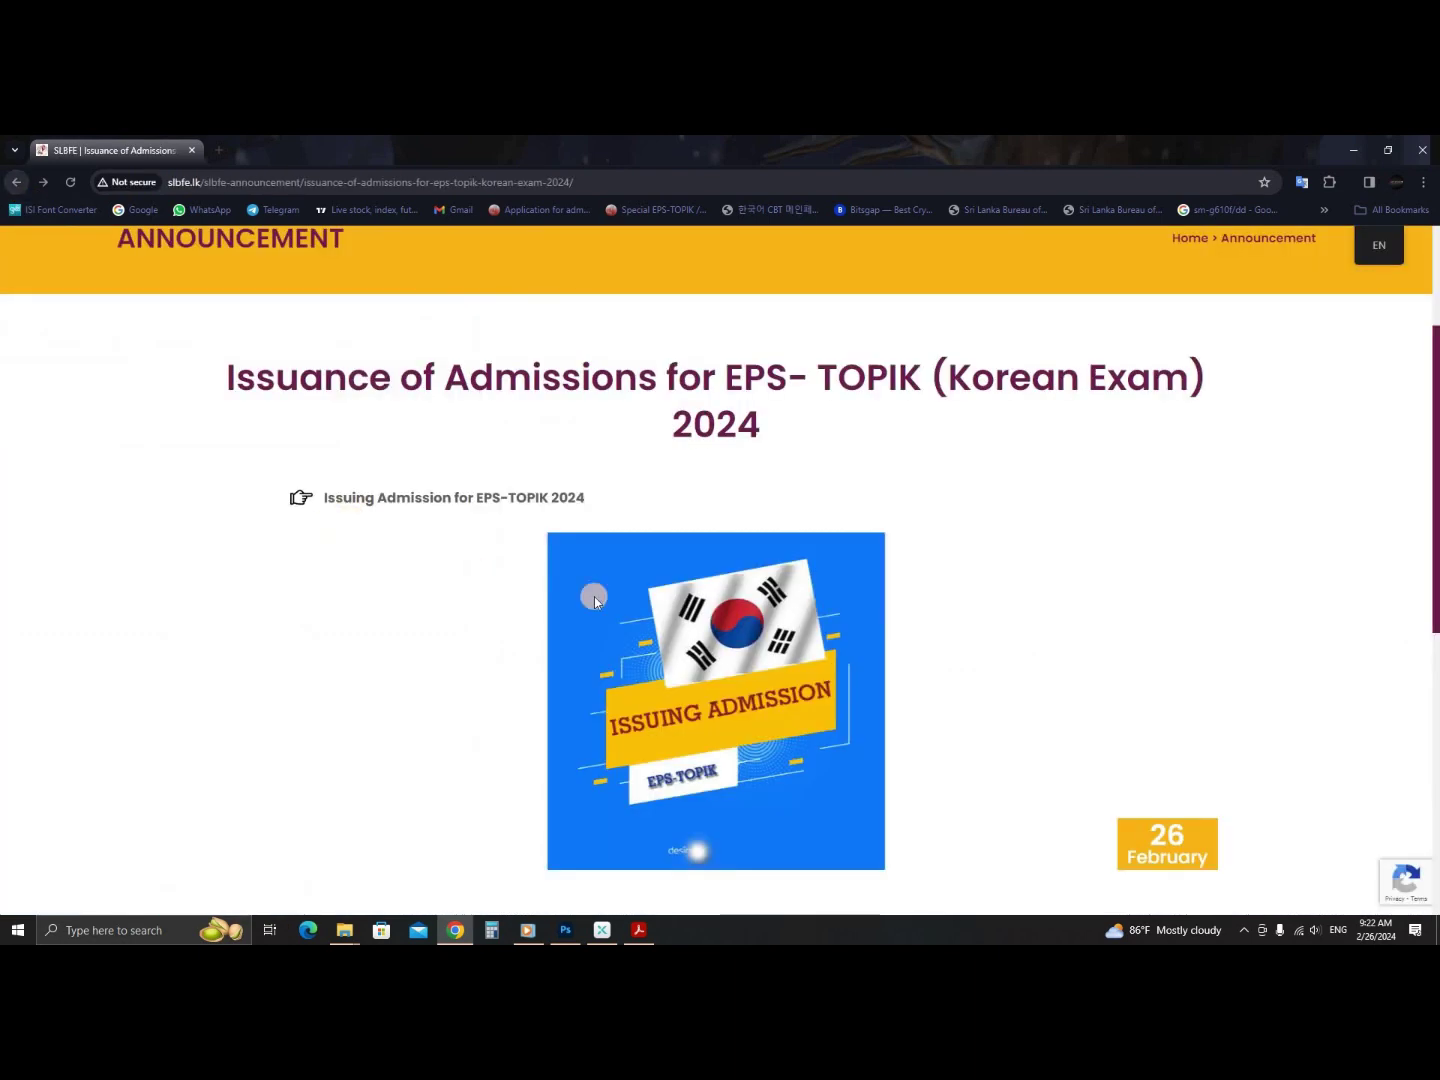
left_click(442, 499)
left_click(358, 570)
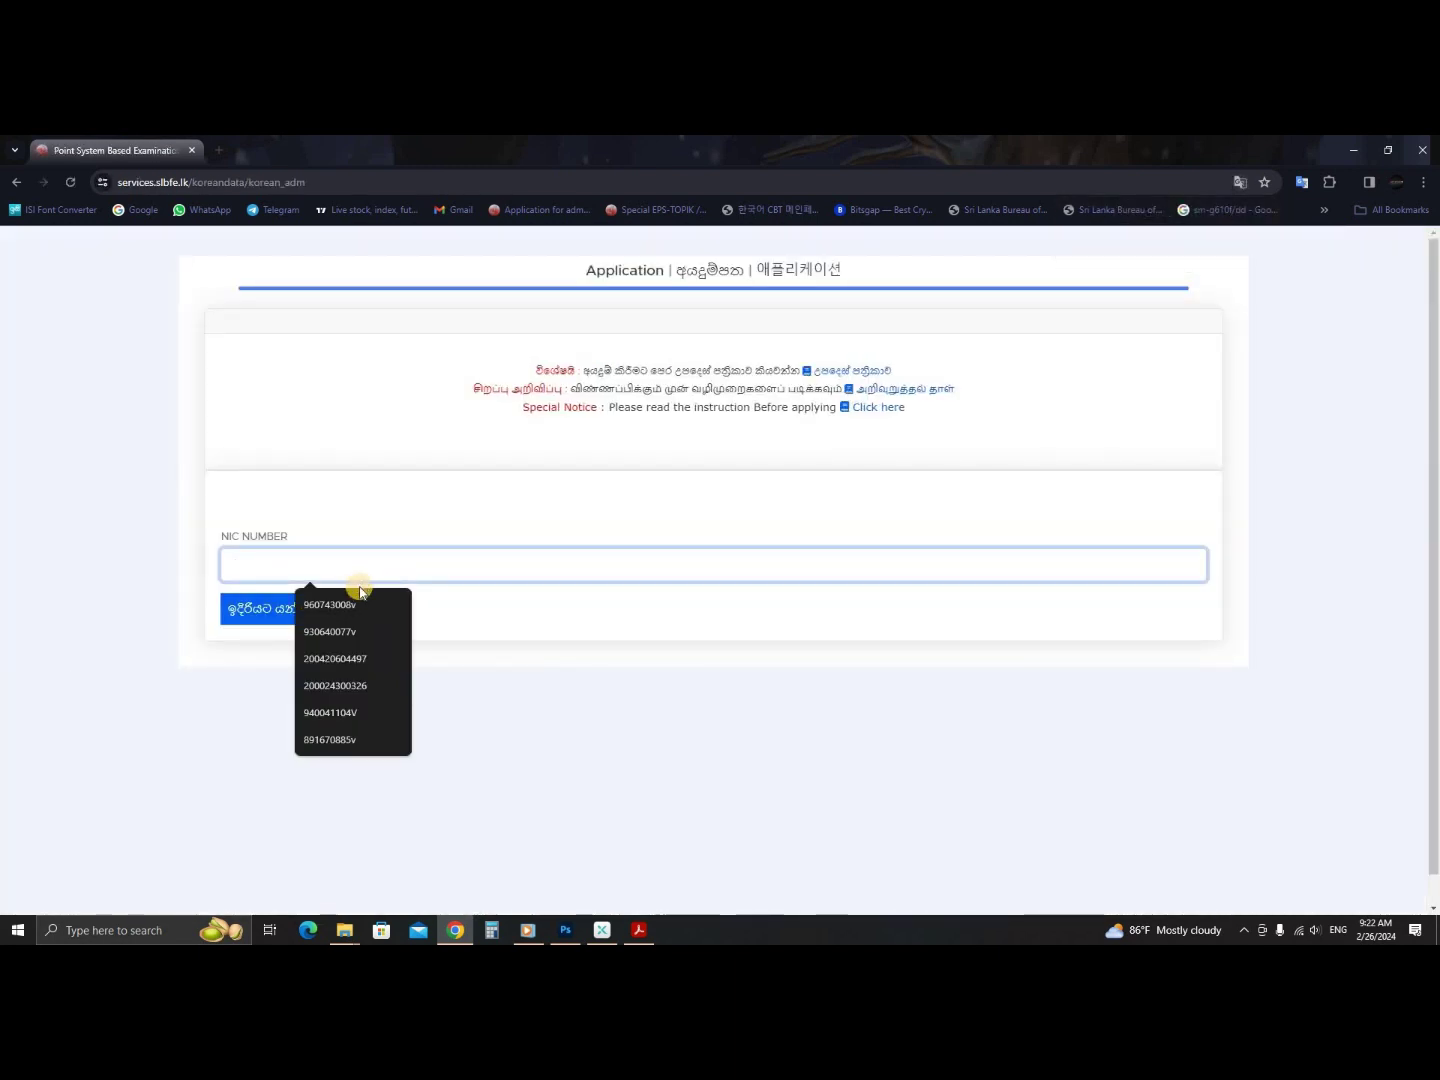
left_click(335, 604)
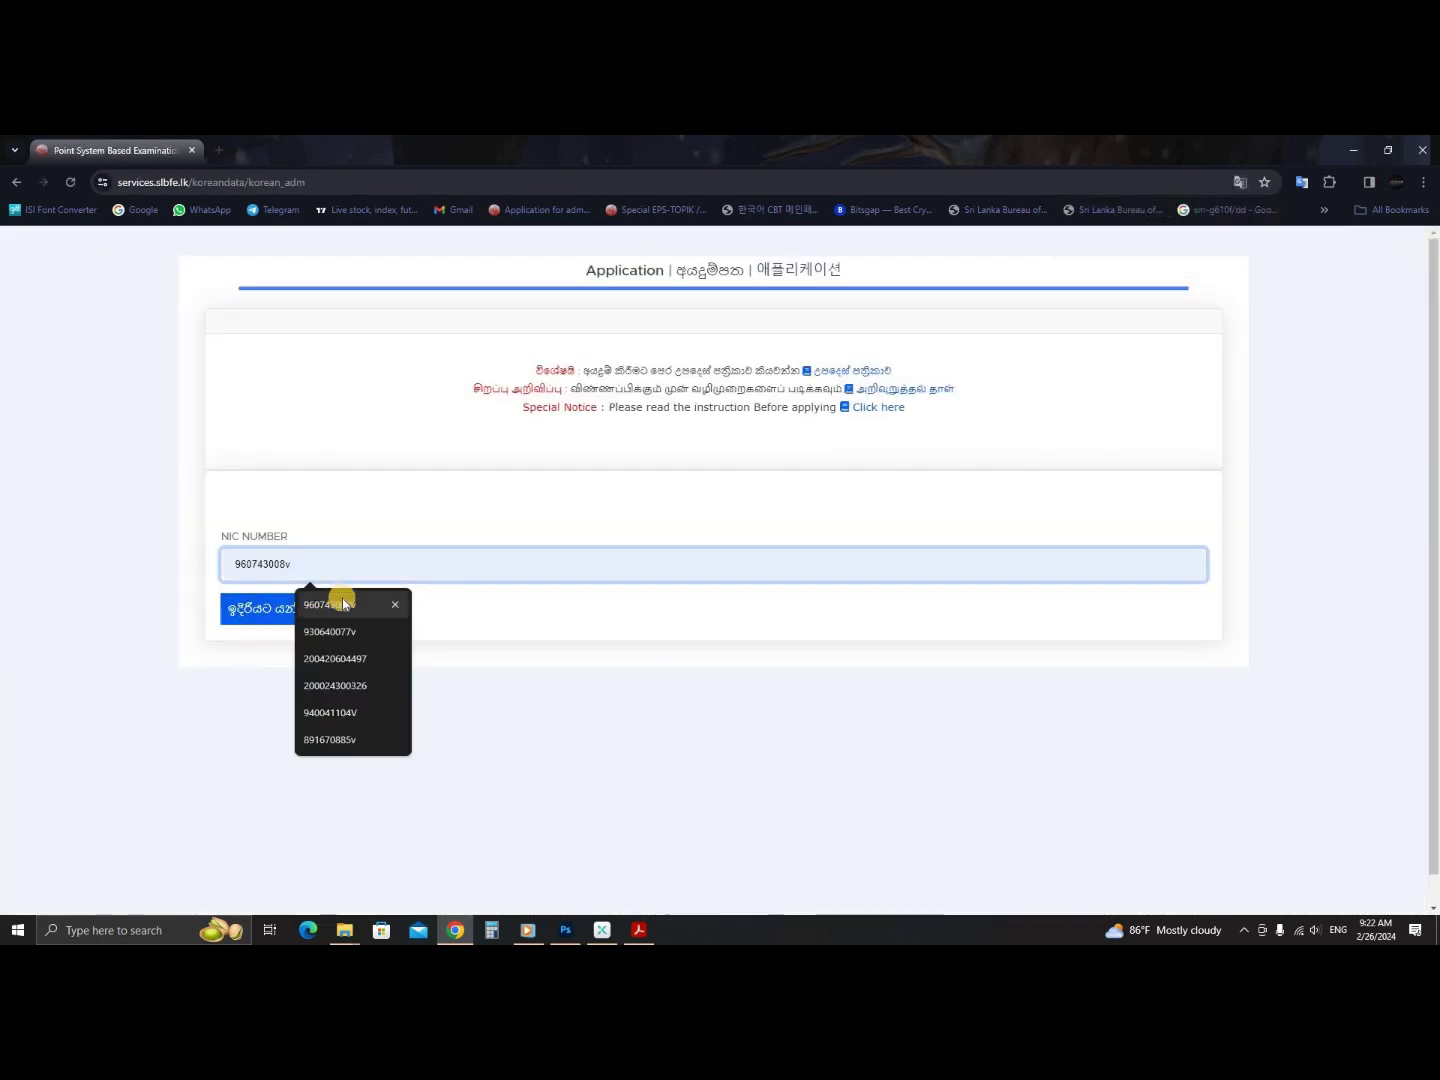
left_click(256, 612)
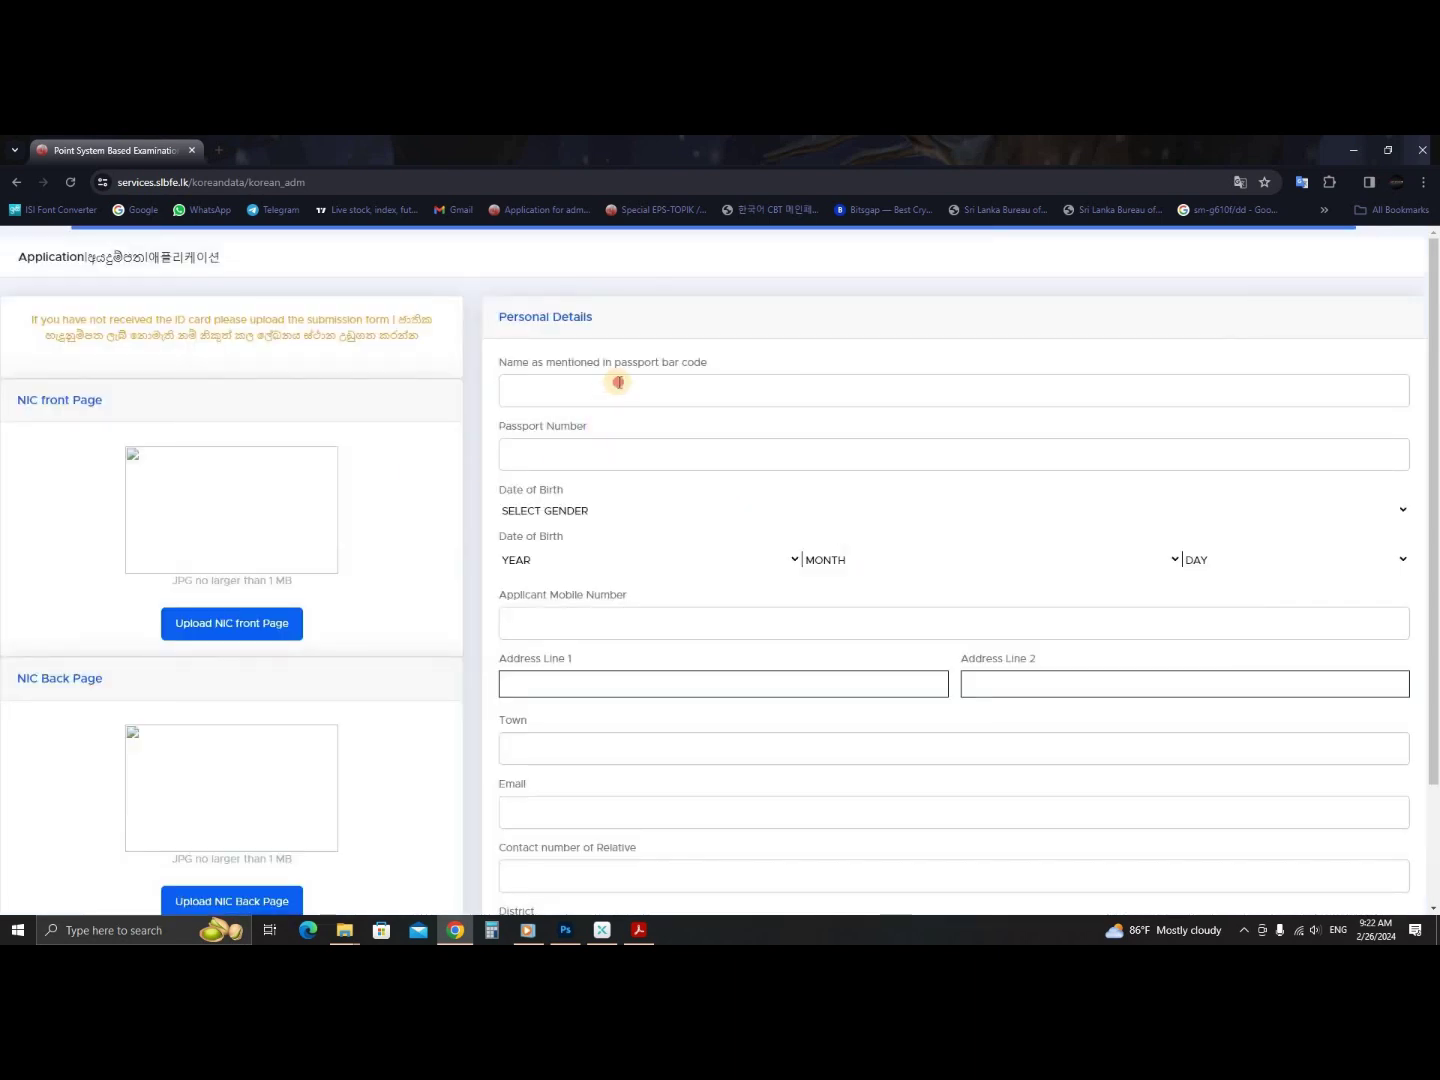
- Select the 'Name as mentioned in passport bar code' field and its label text
left_click(618, 383)
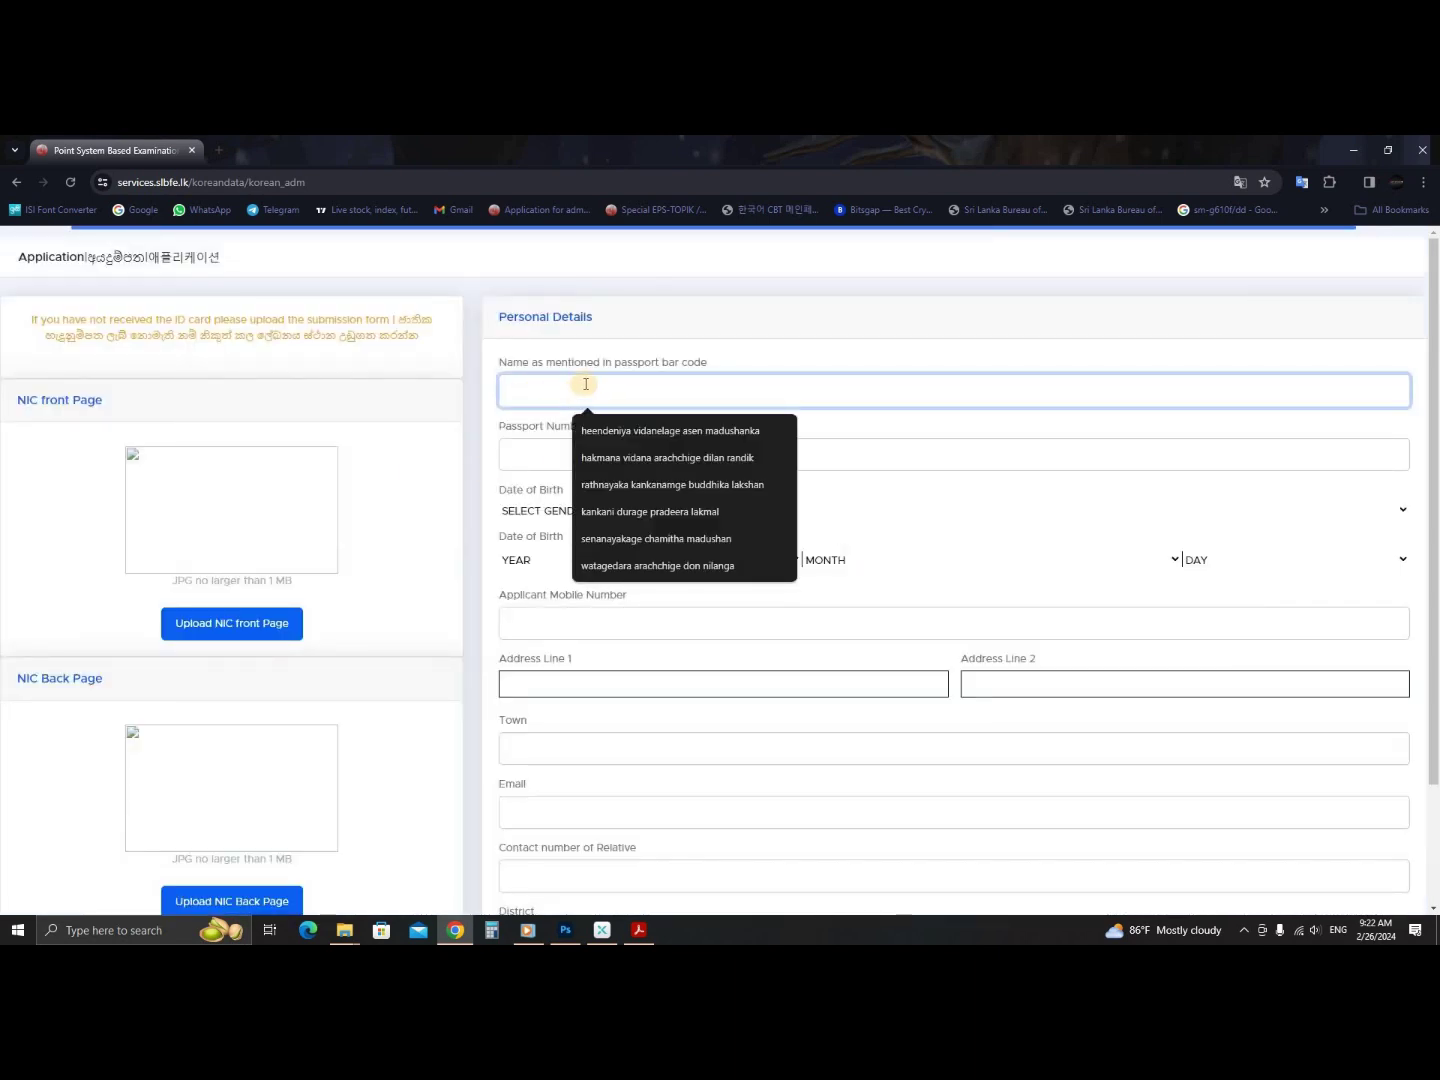
triple_click(728, 362)
left_click(725, 396)
left_click_drag(499, 363, 712, 363)
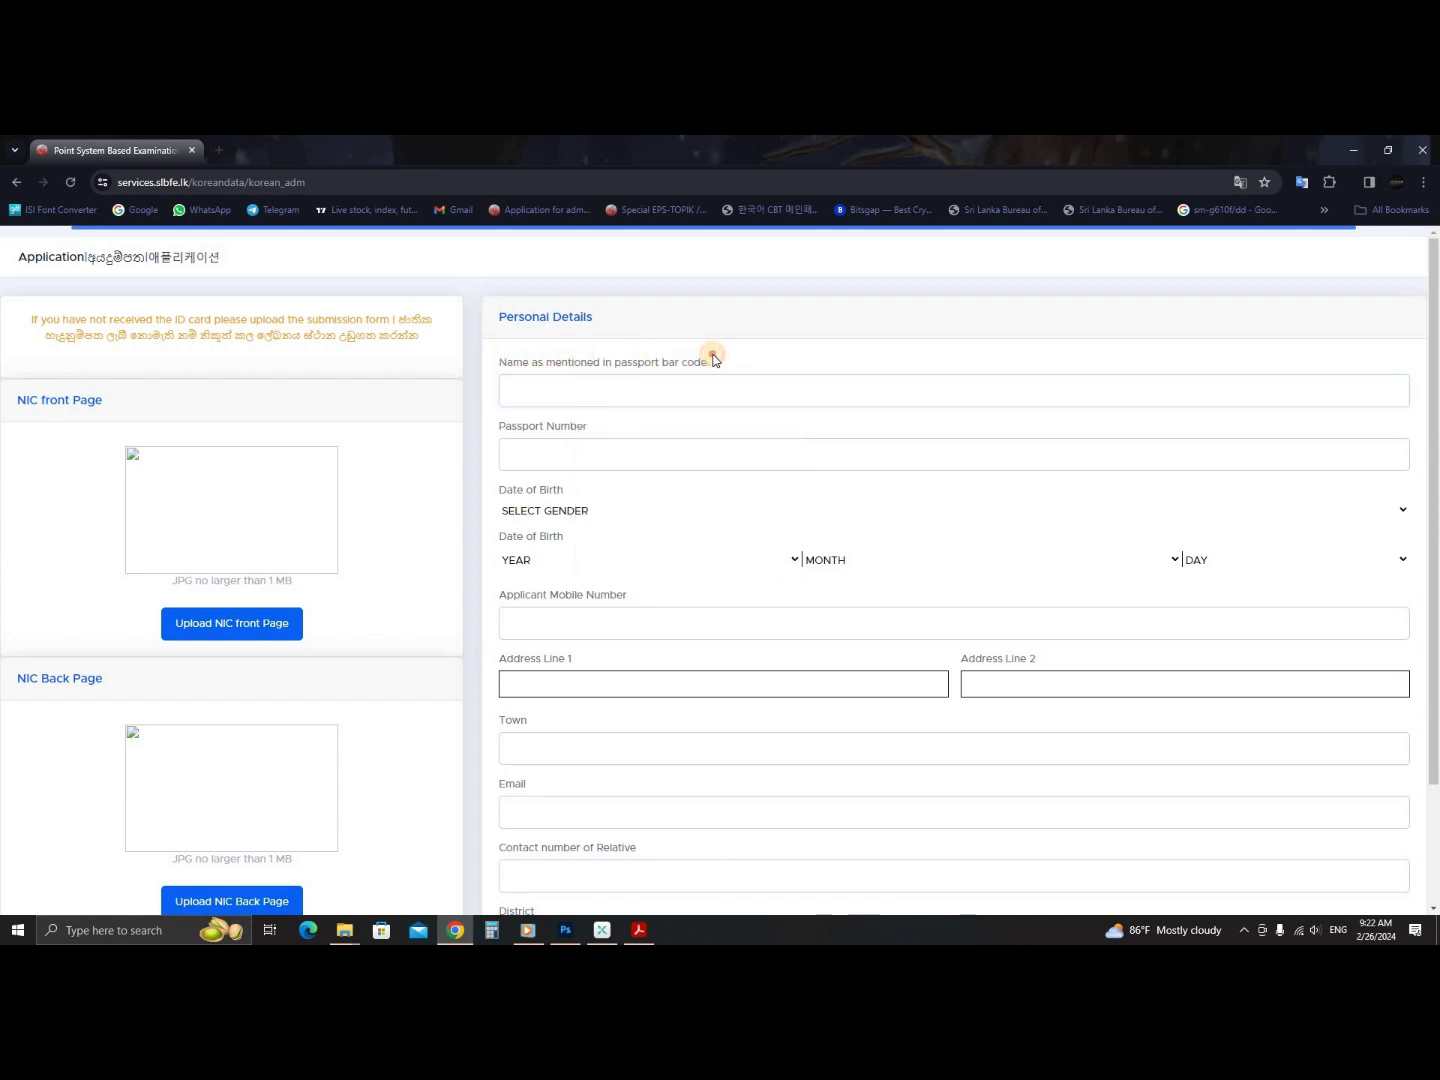
left_click(344, 930)
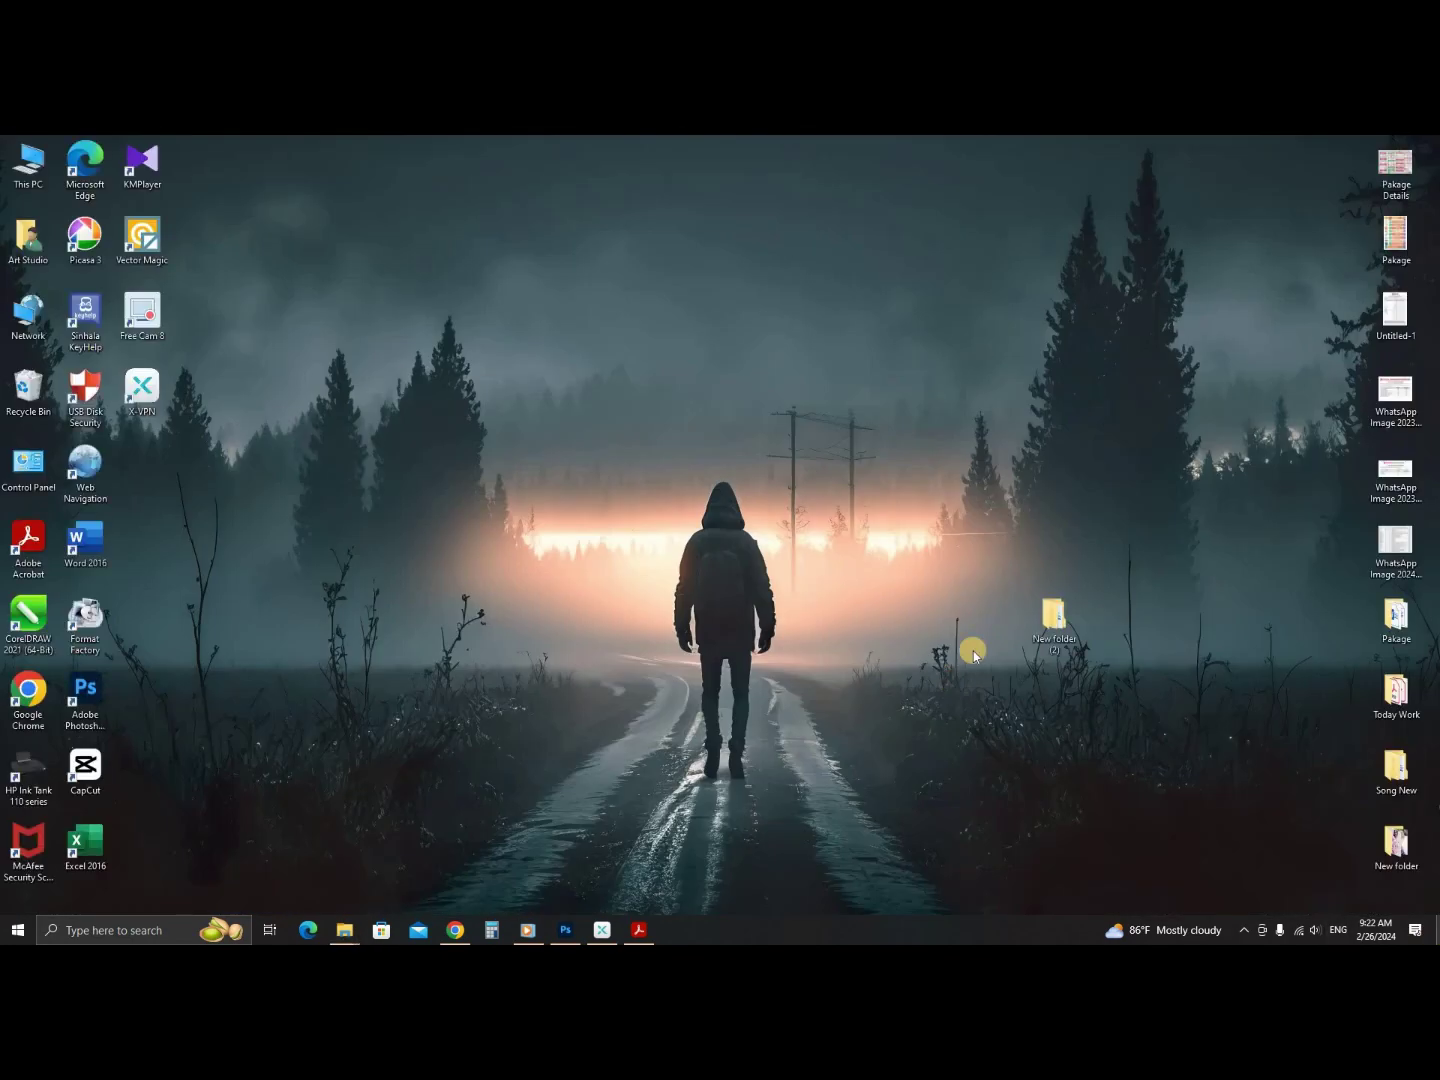
left_click(1067, 618)
double_click(1066, 617)
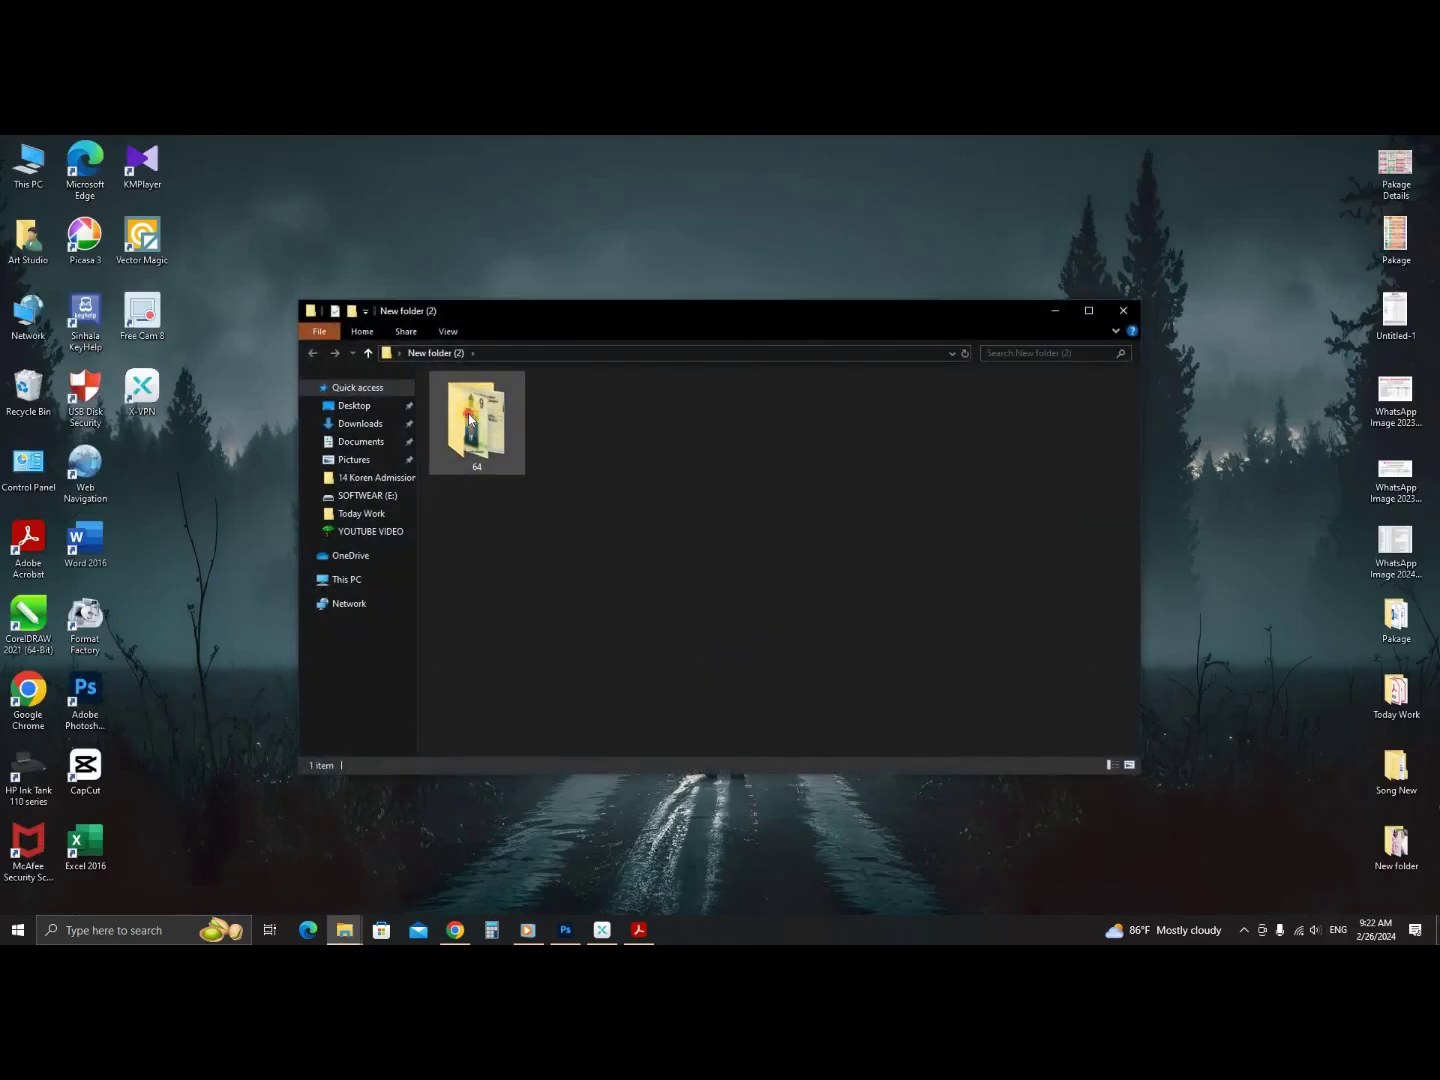
double_click(476, 412)
left_click(728, 495)
double_click(728, 495)
scroll(724, 653, "up", 5)
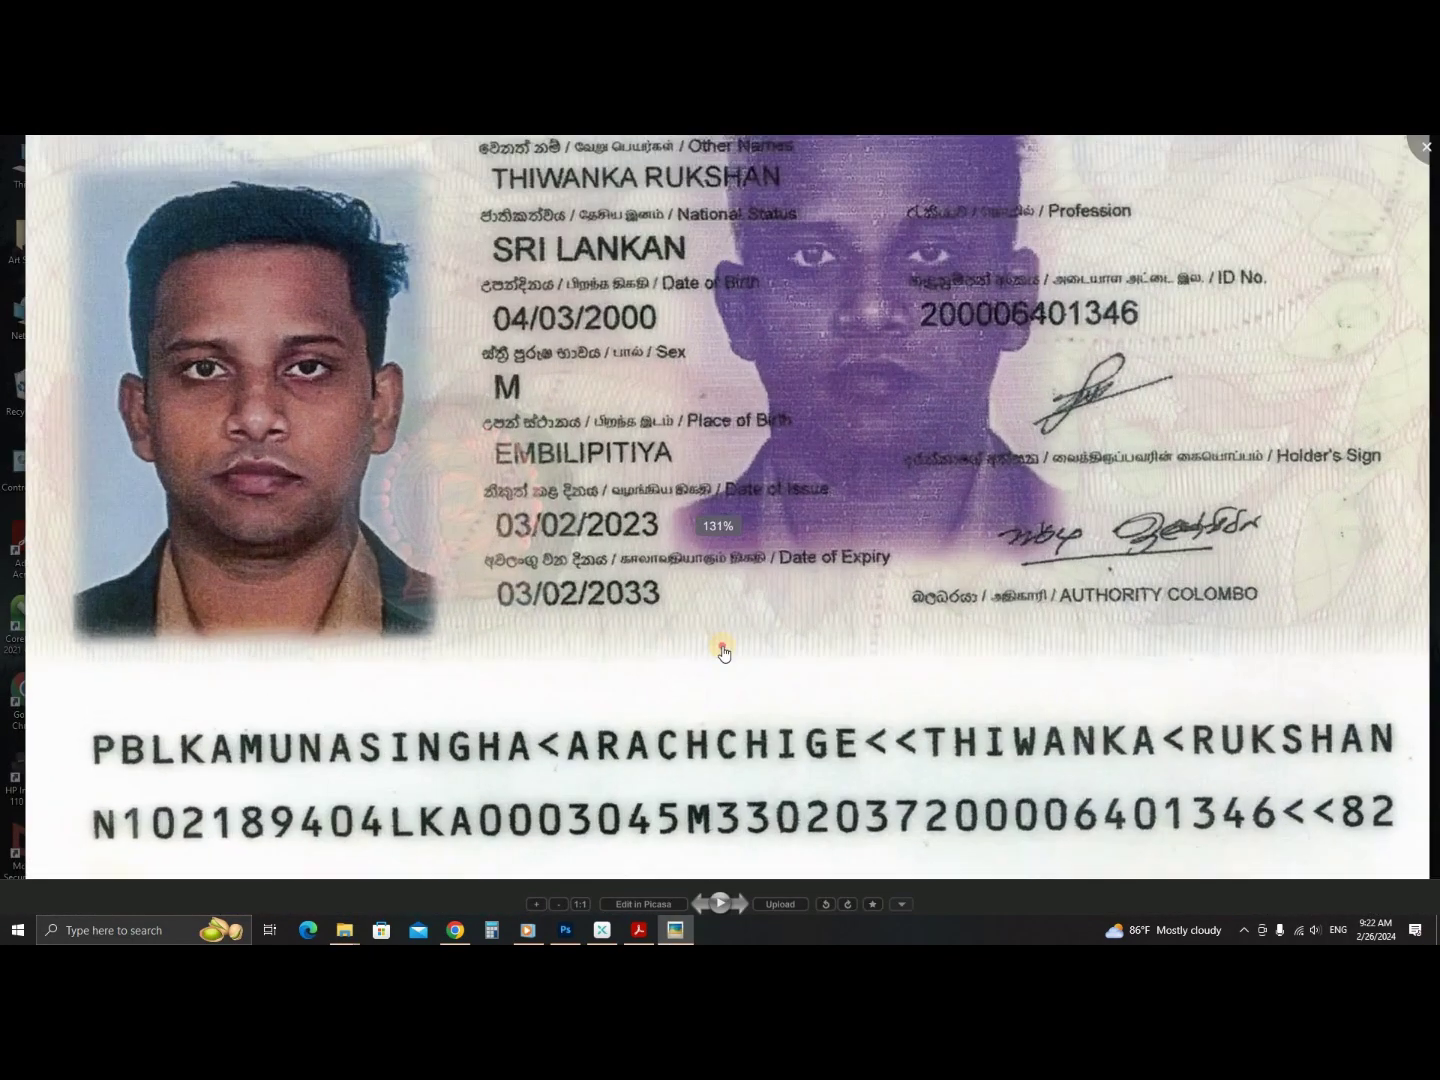
scroll(706, 362, "down", 5)
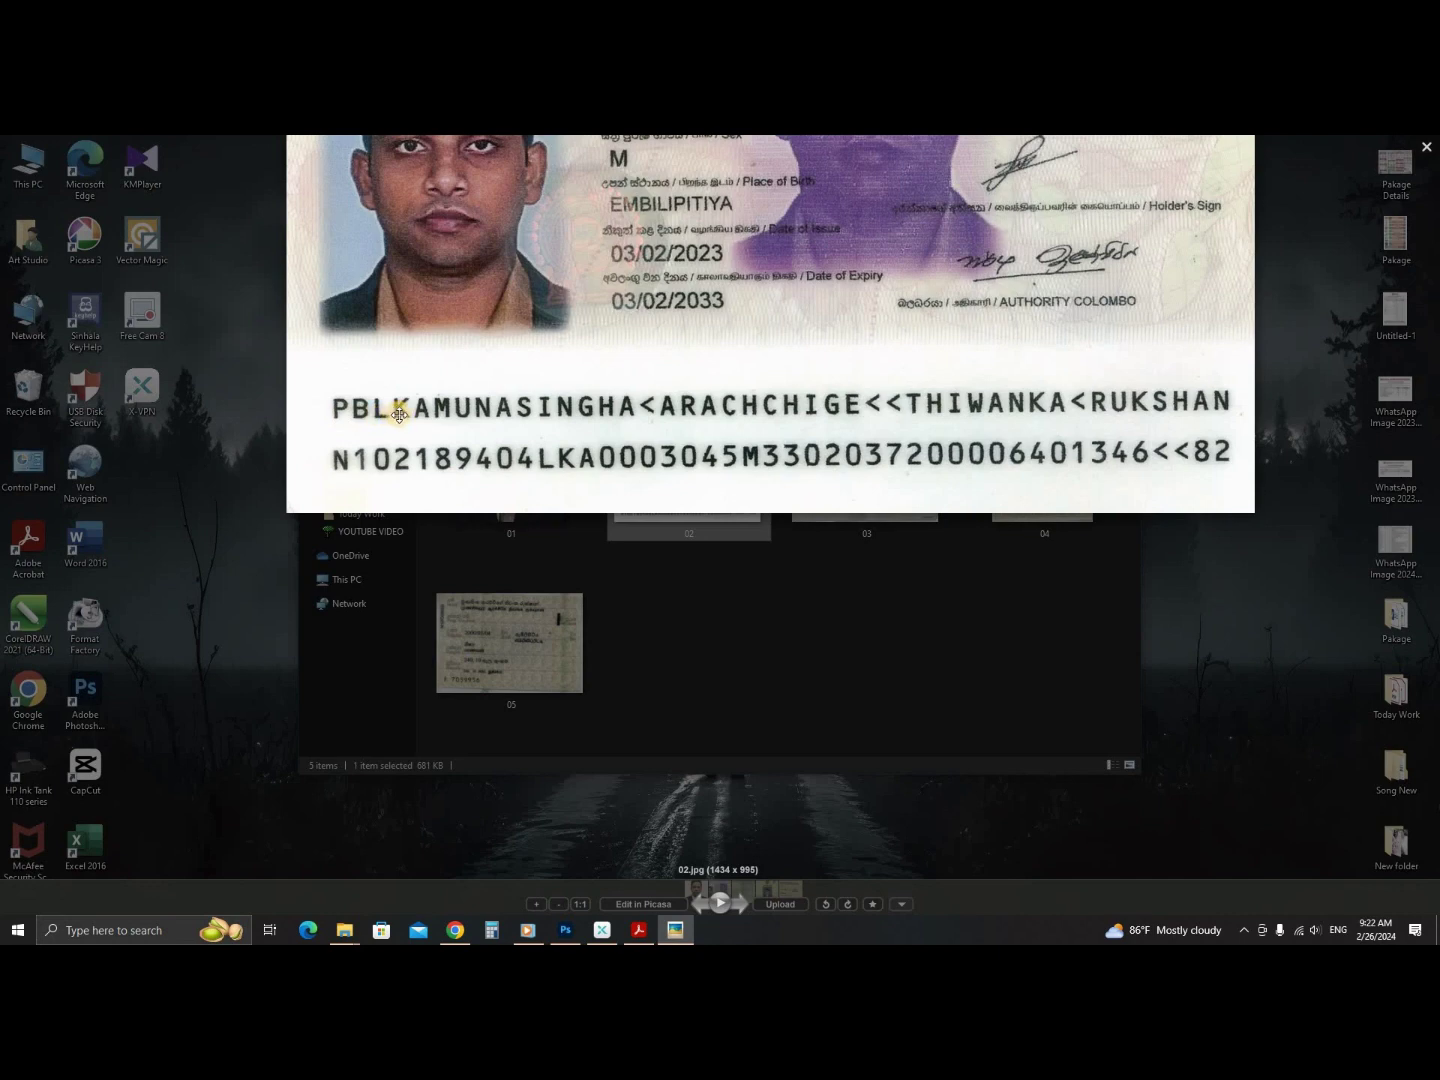
left_click_drag(533, 403, 549, 518)
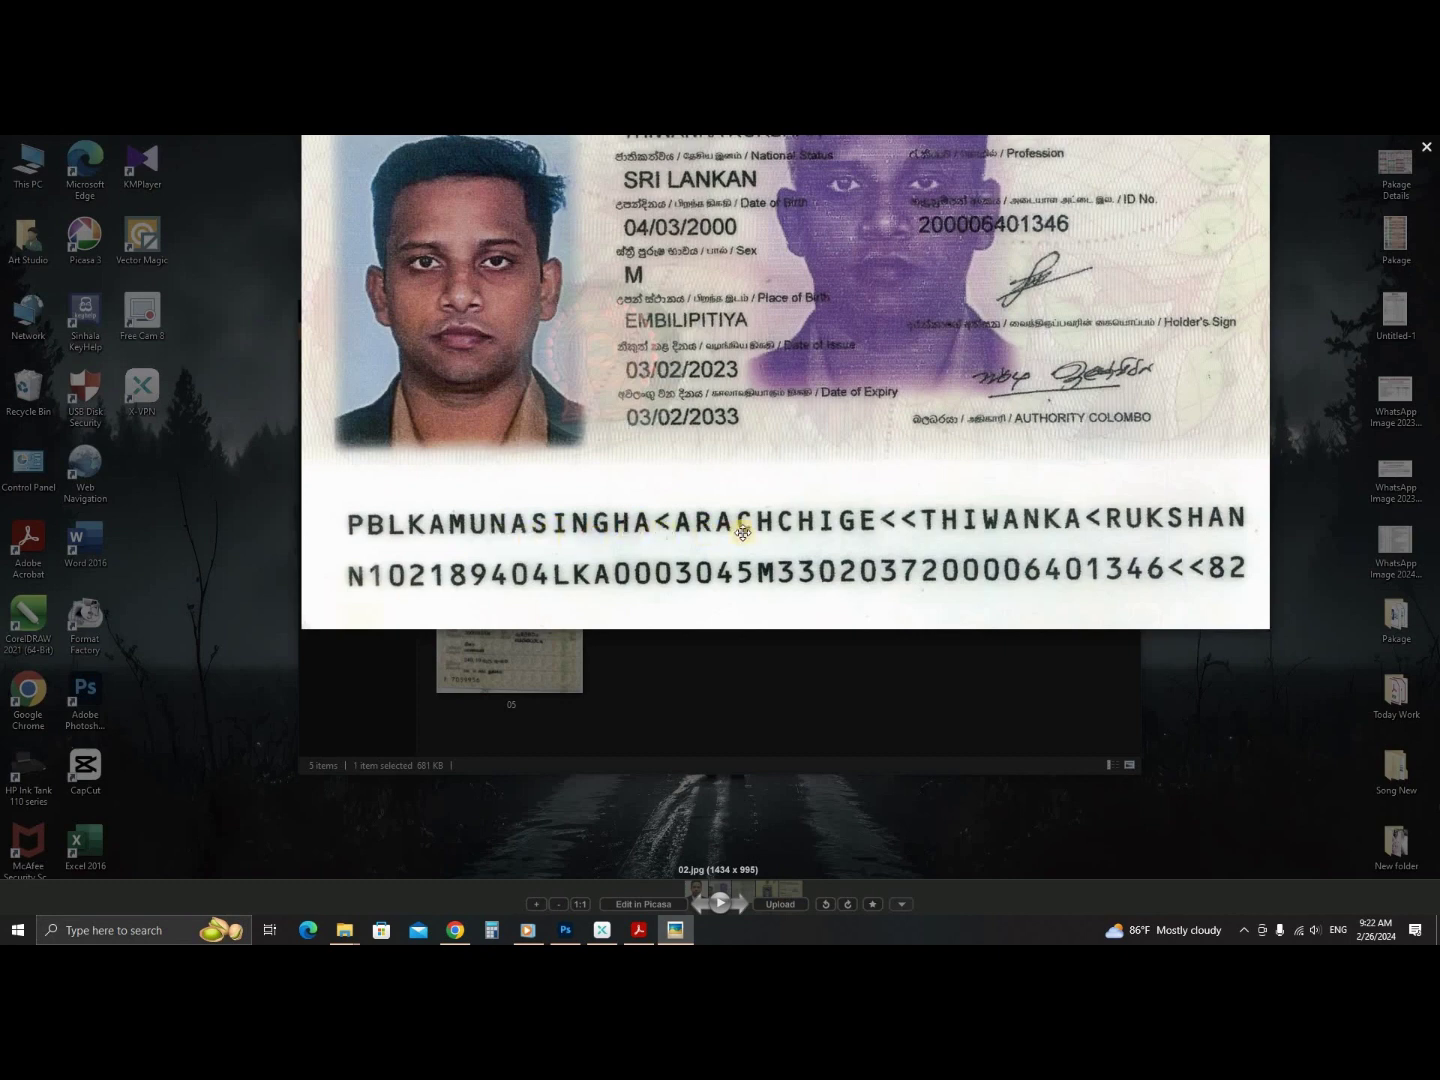
left_click_drag(689, 451, 655, 290)
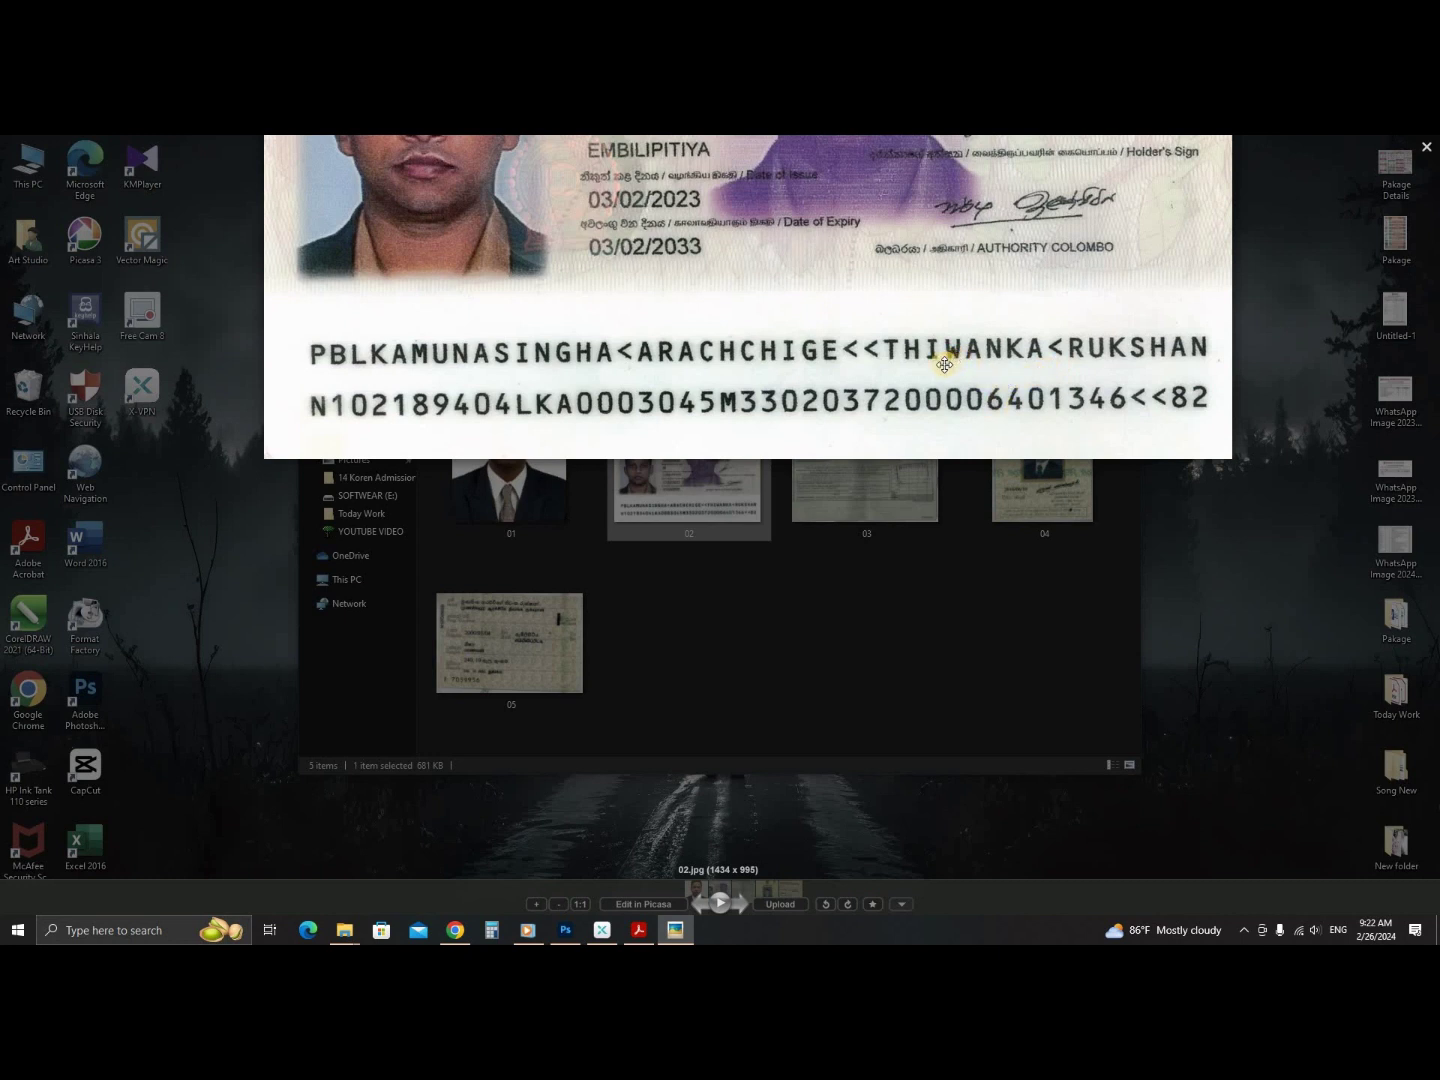
scroll(825, 391, "down", 3)
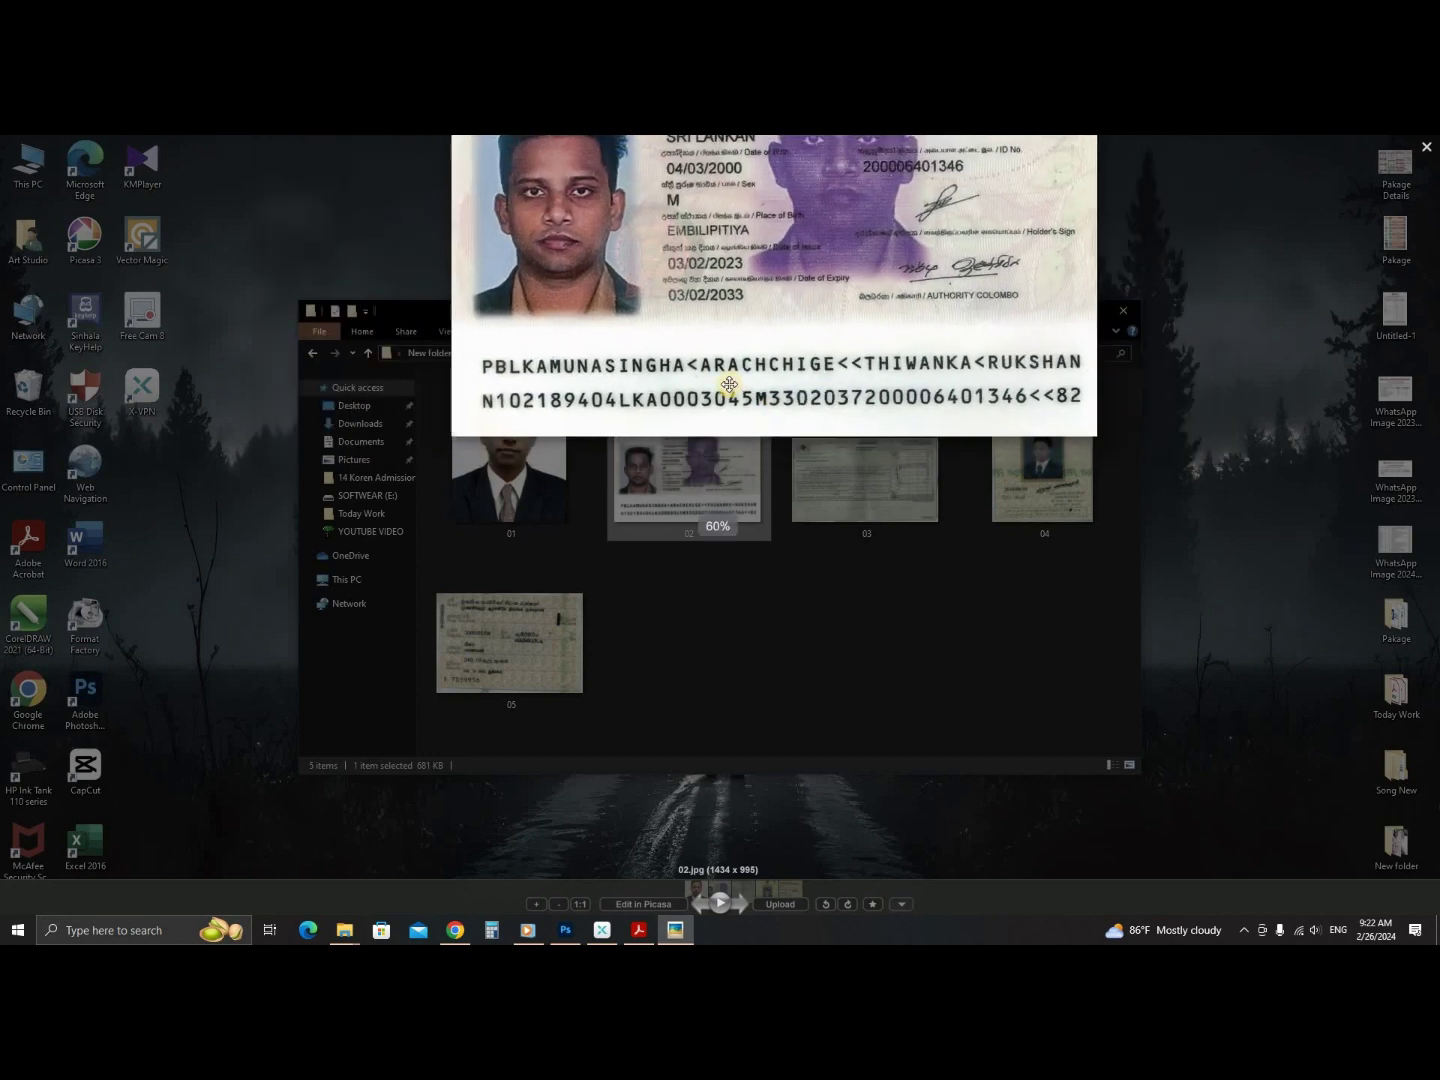
scroll(729, 383, "up", 3)
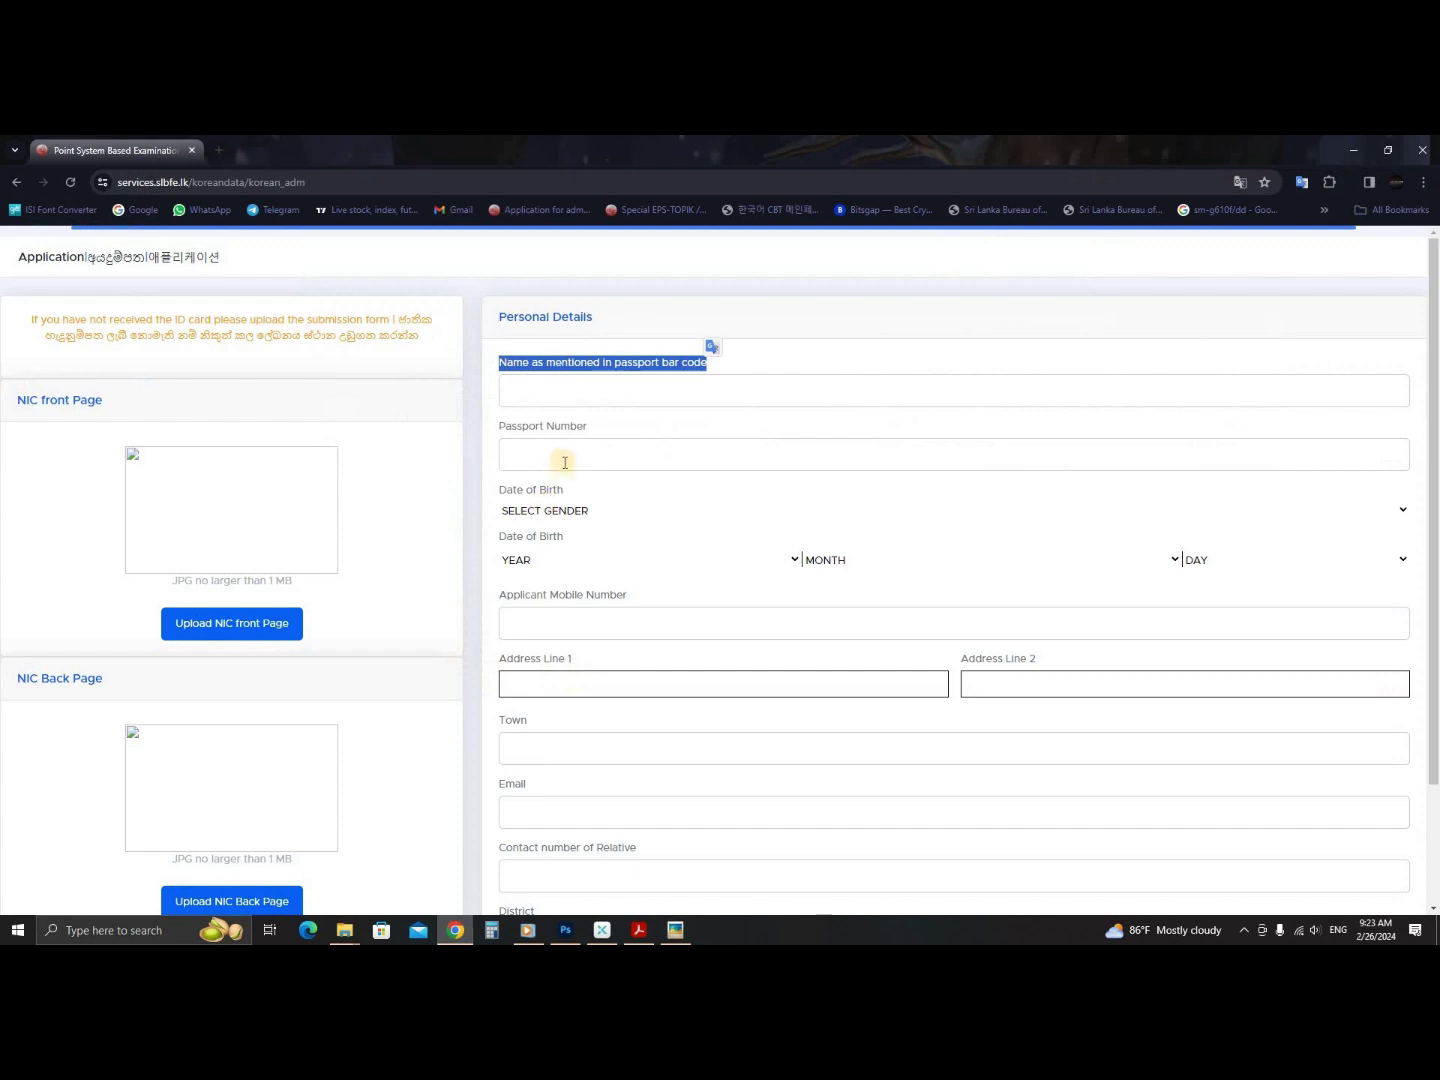
- Fill the passport name field with the saved applicant name and compare it with the passport image
left_click(562, 456)
left_click(578, 400)
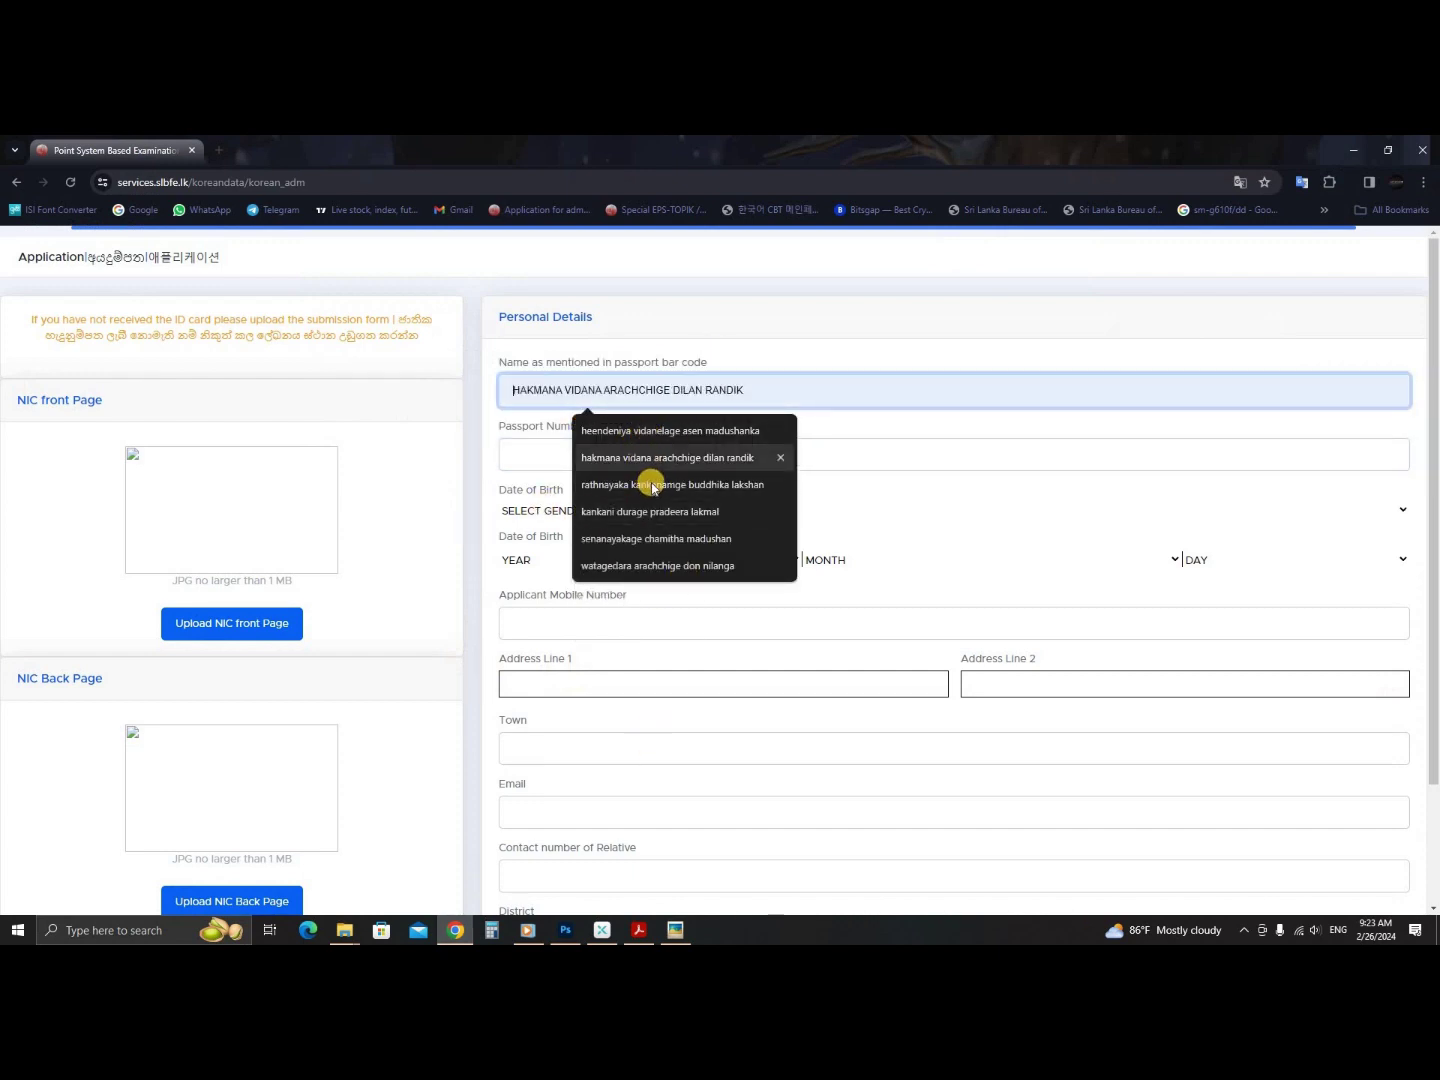
left_click(690, 430)
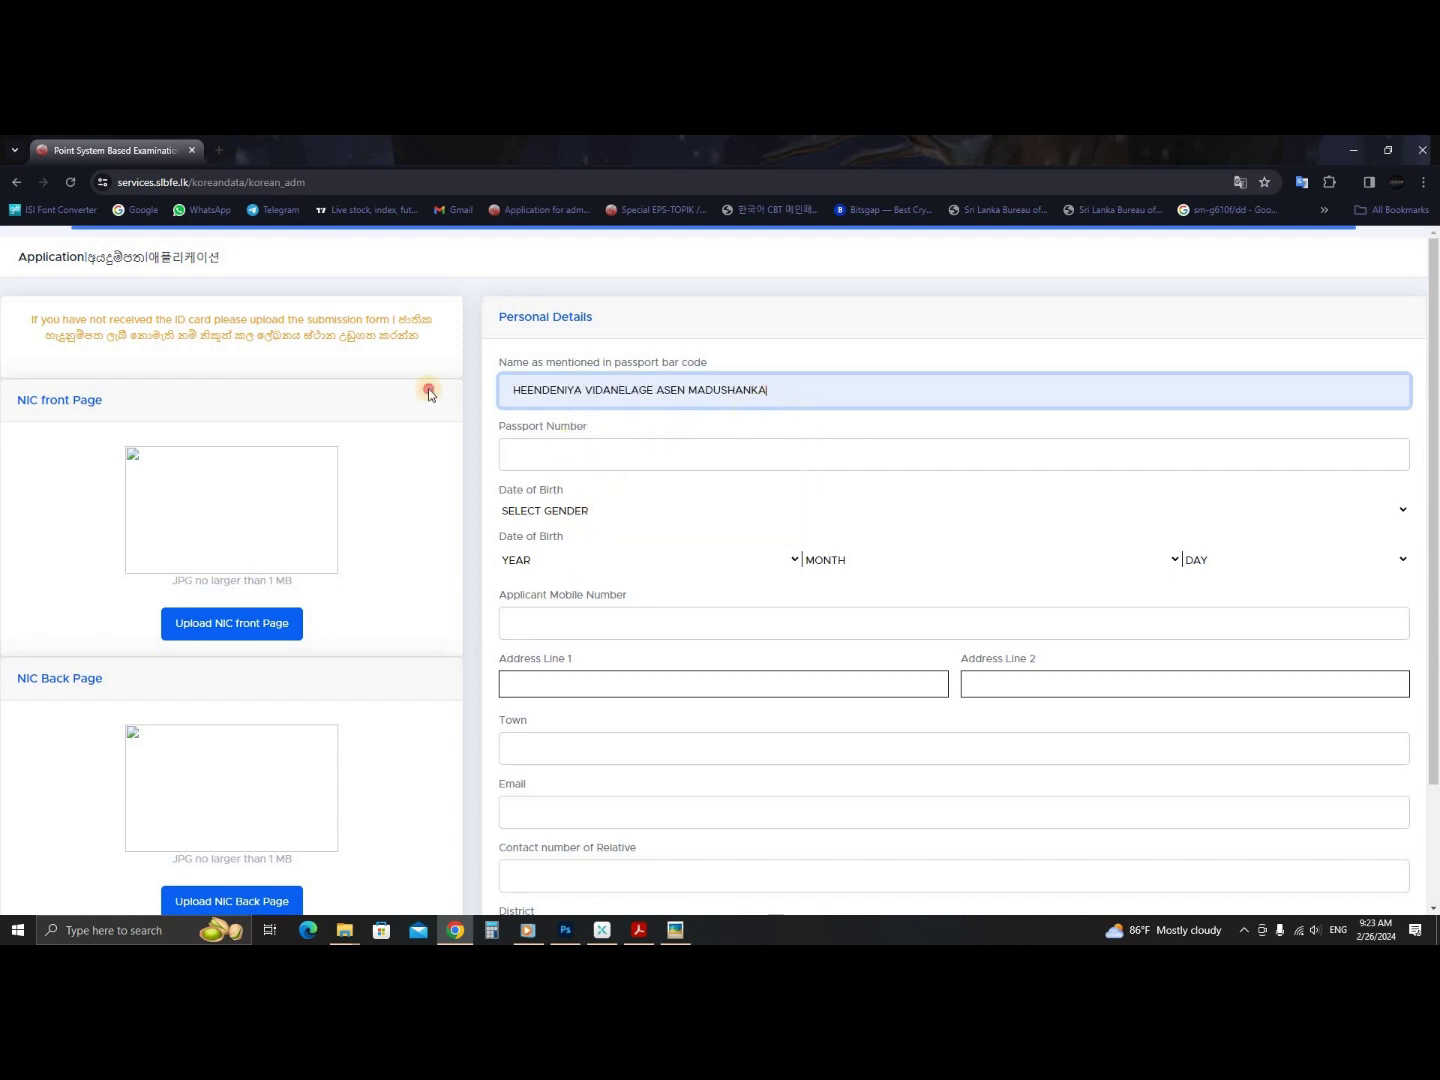
key("ctrl+a")
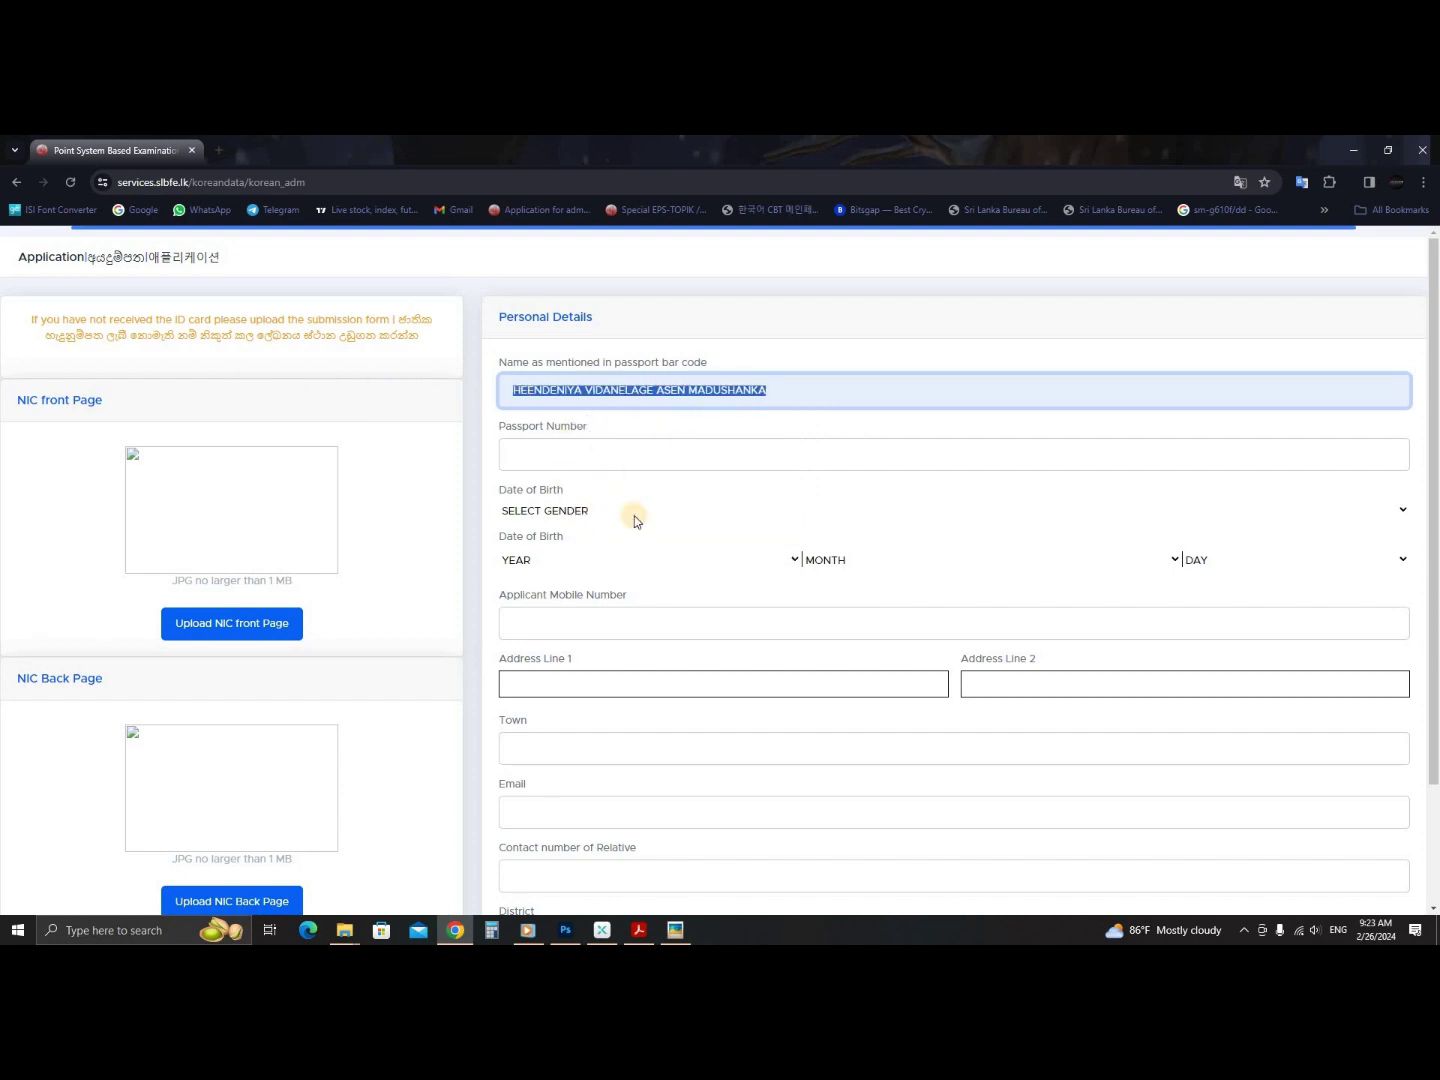
left_click(673, 931)
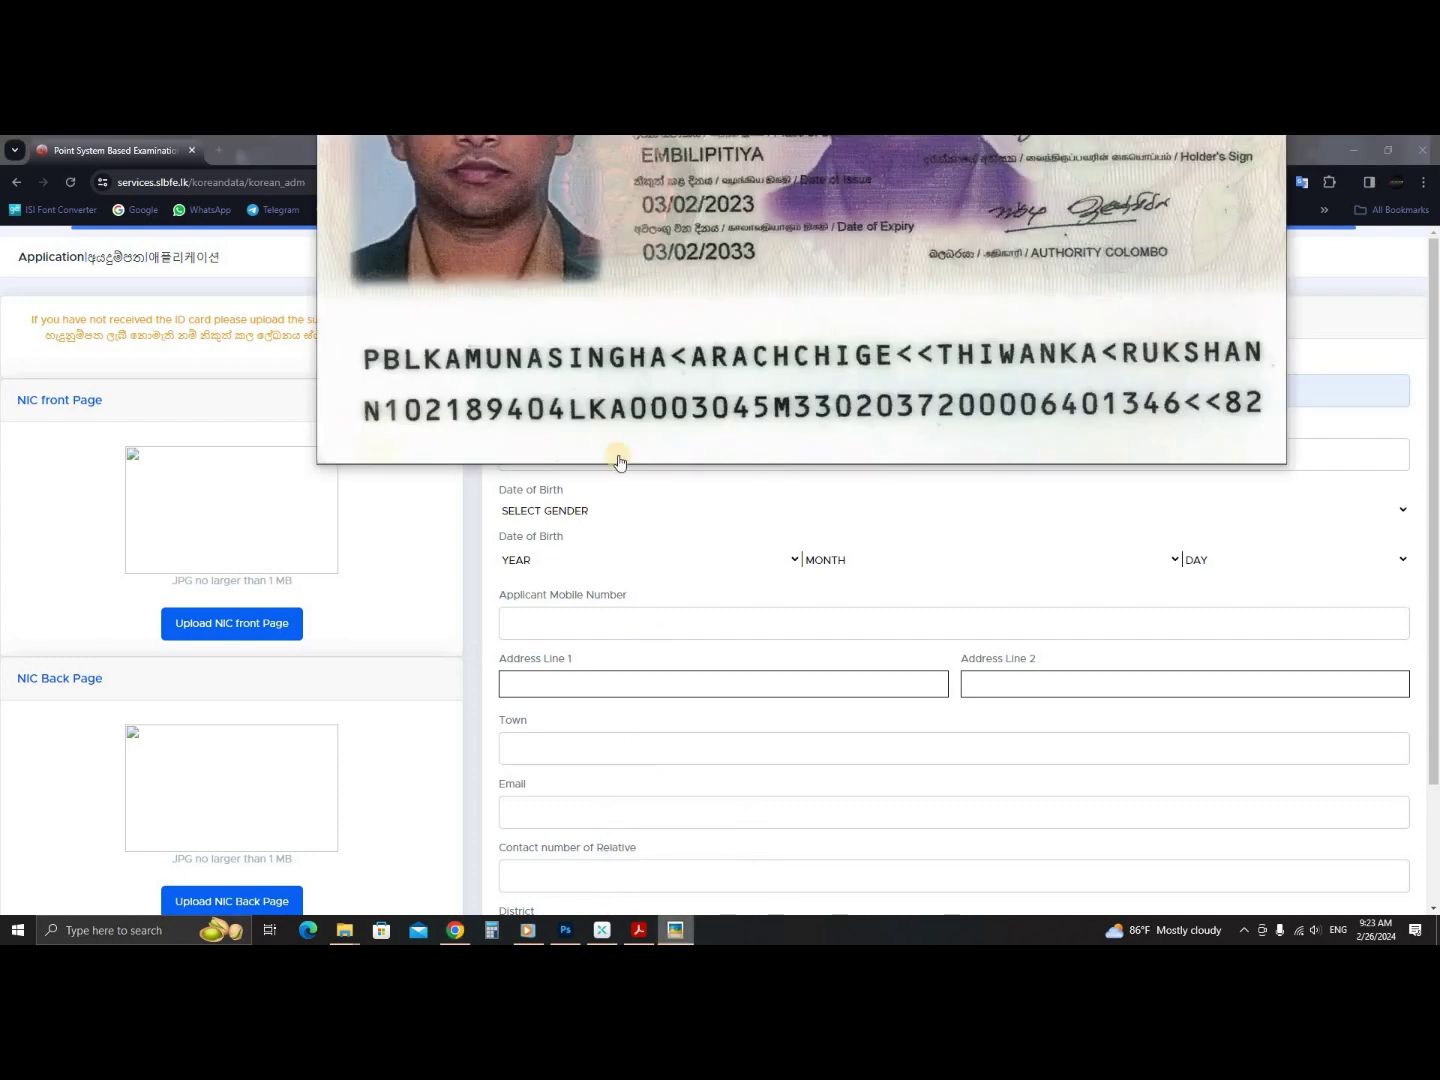
left_click(765, 724)
- Review the entered name text and recheck the passport image before returning to the form
left_click(829, 387)
key("ctrl+a")
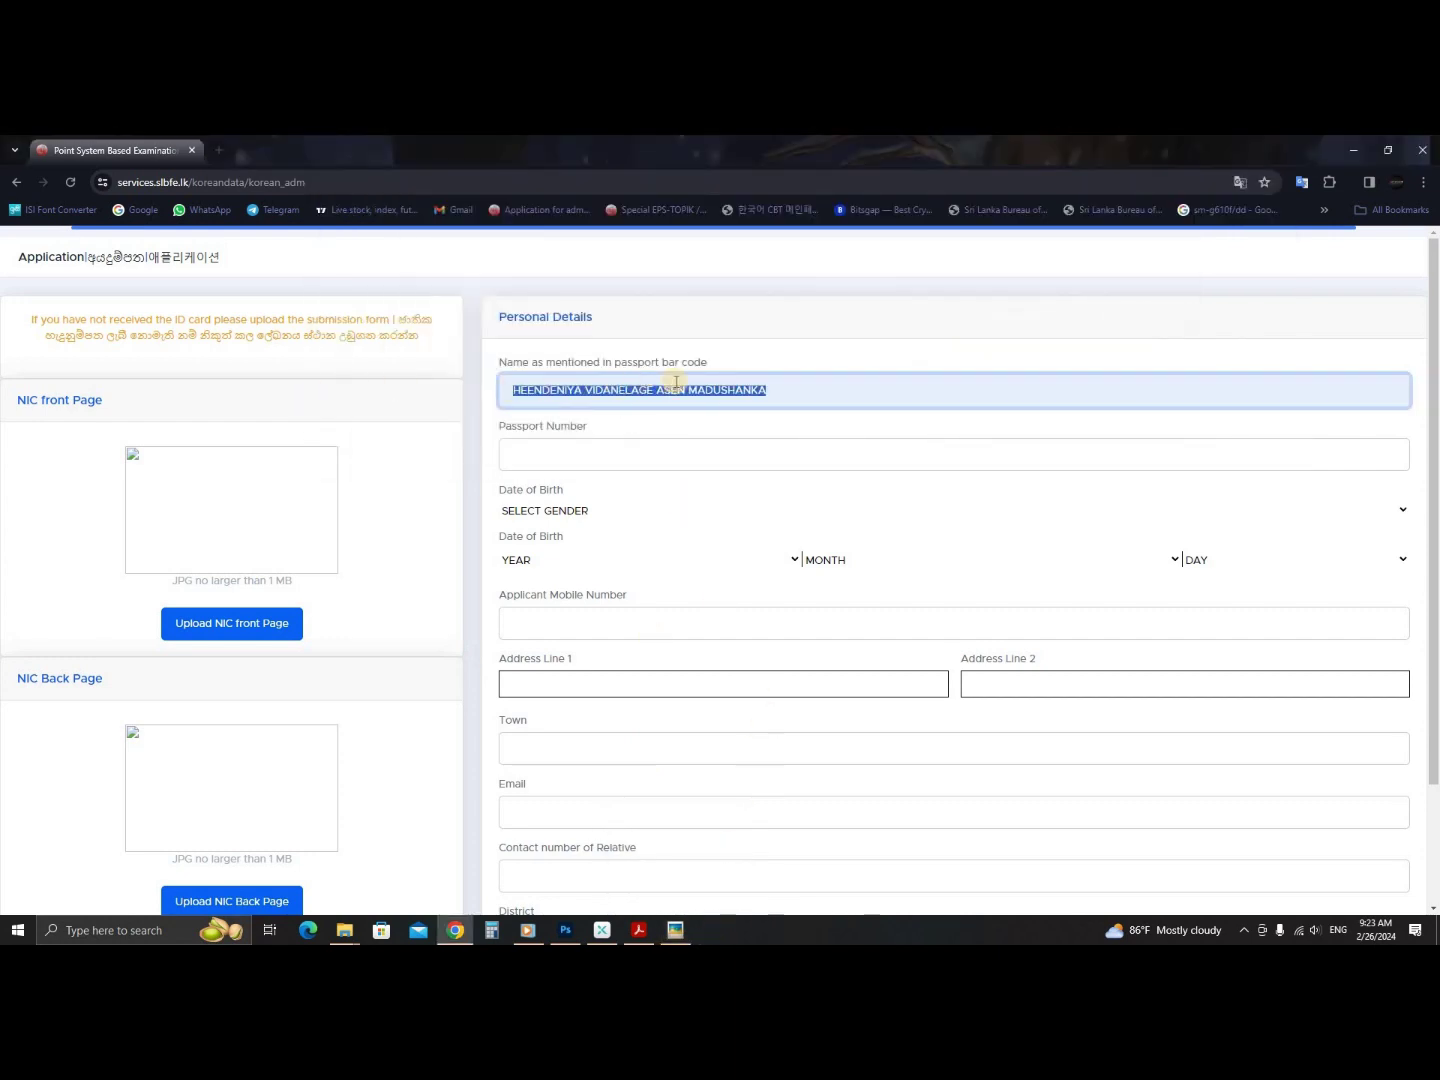
left_click(778, 392)
key("ctrl+a")
left_click(788, 385)
left_click_drag(787, 385, 551, 436)
left_click(519, 390)
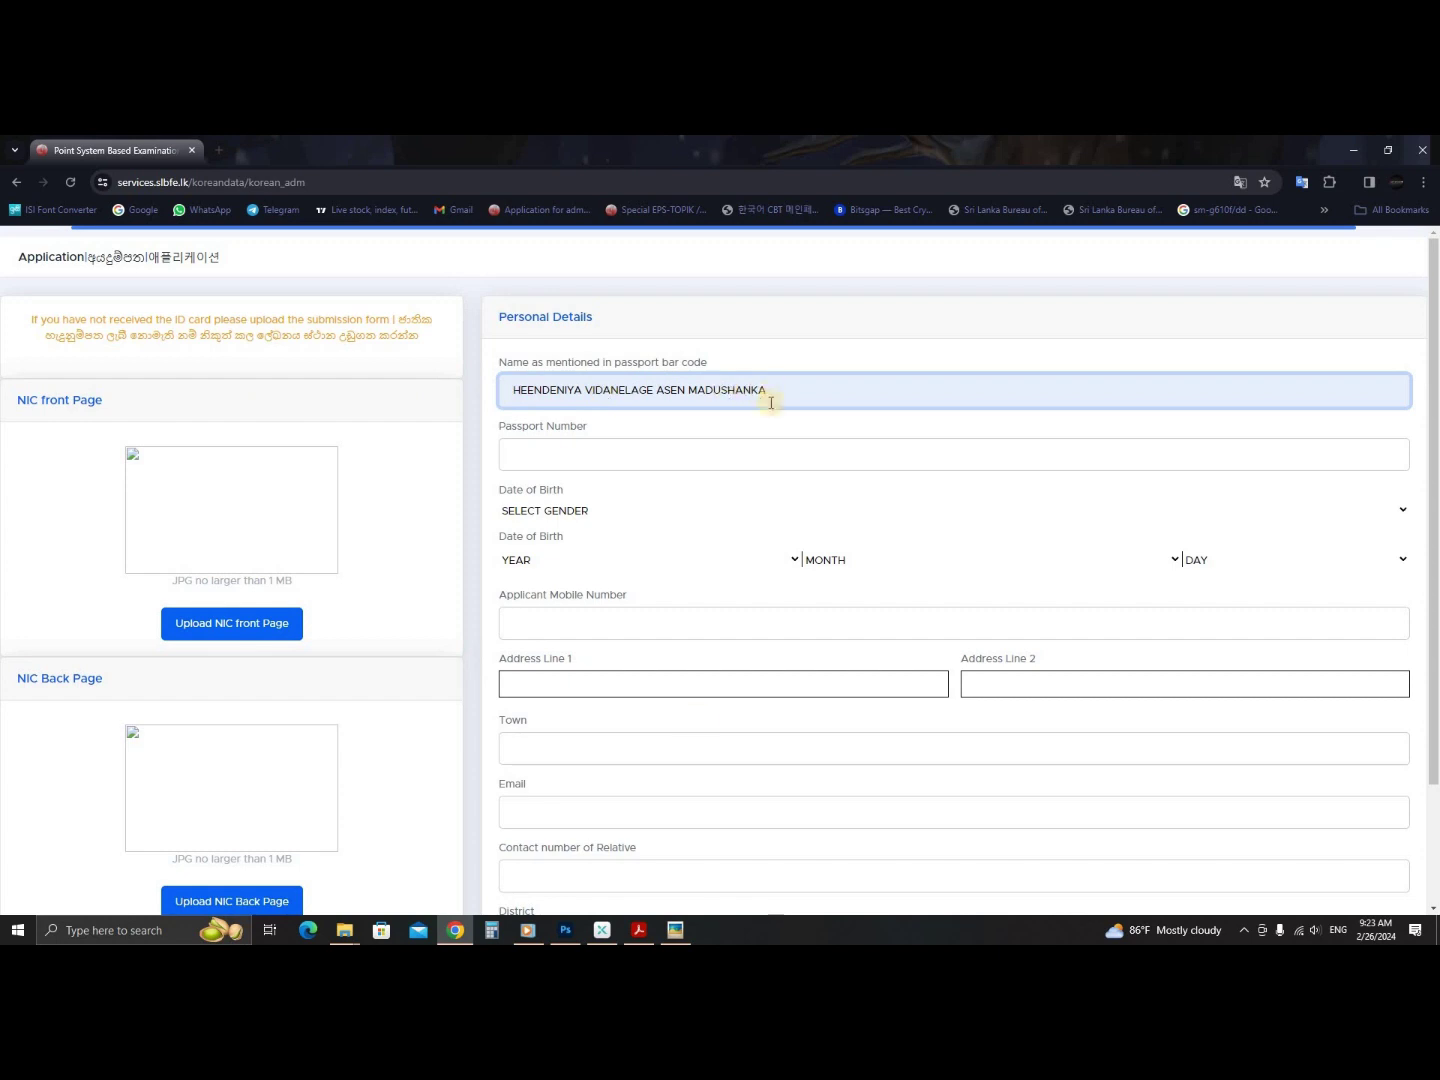
left_click(675, 931)
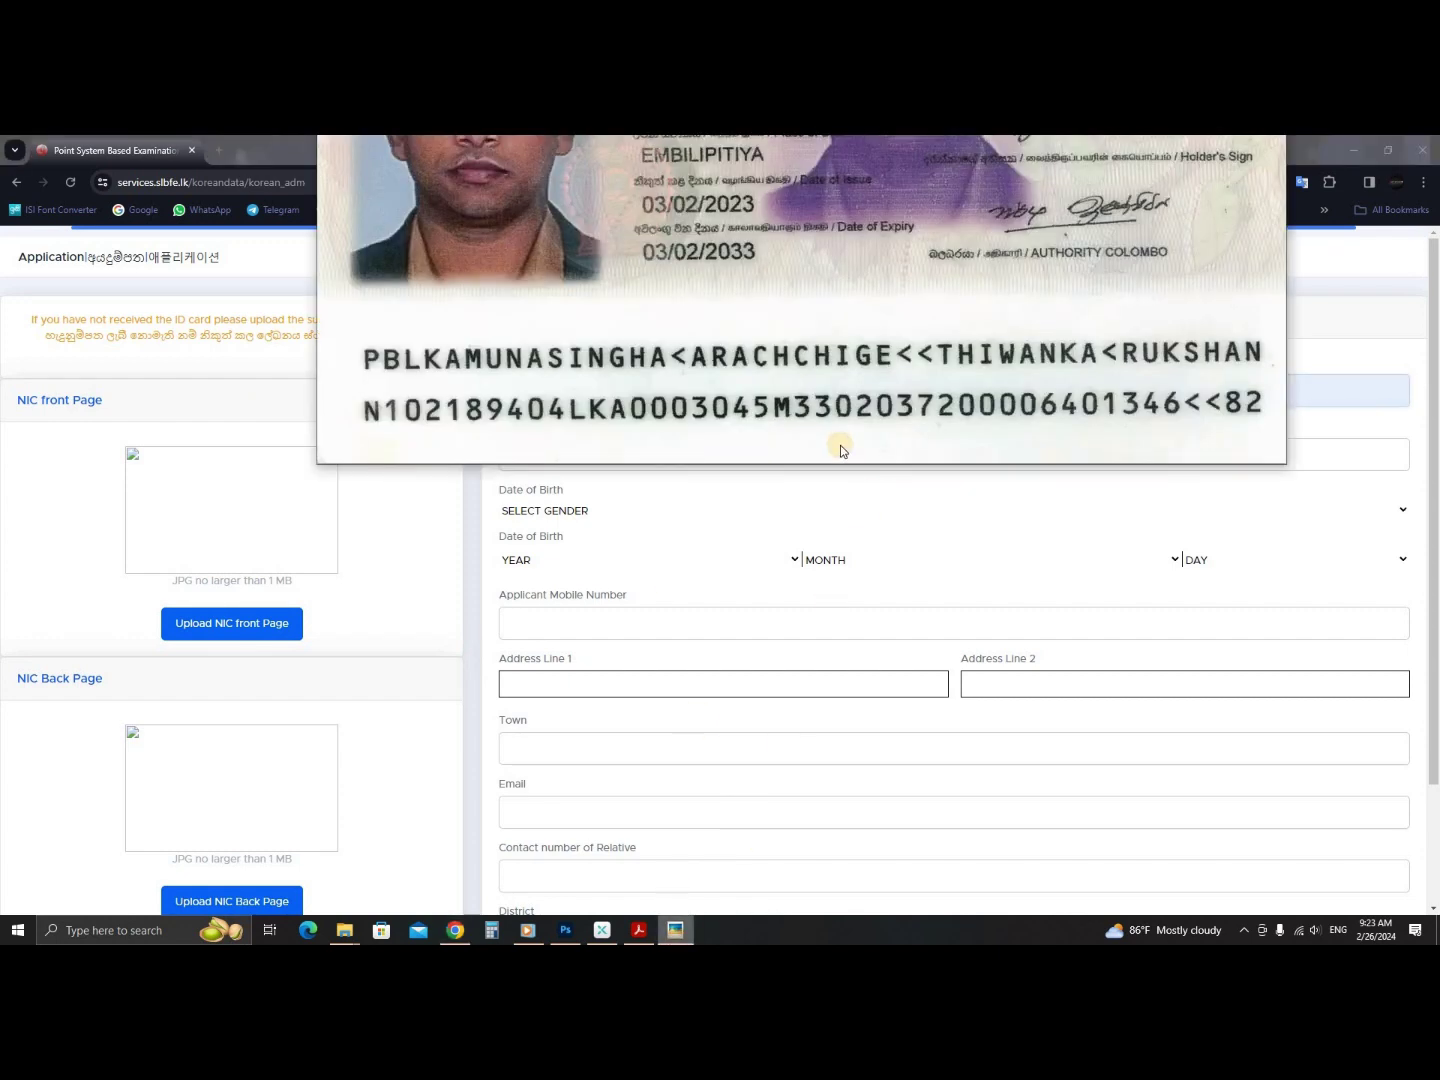
scroll(476, 382, "down", 1)
scroll(476, 363, "up", 1)
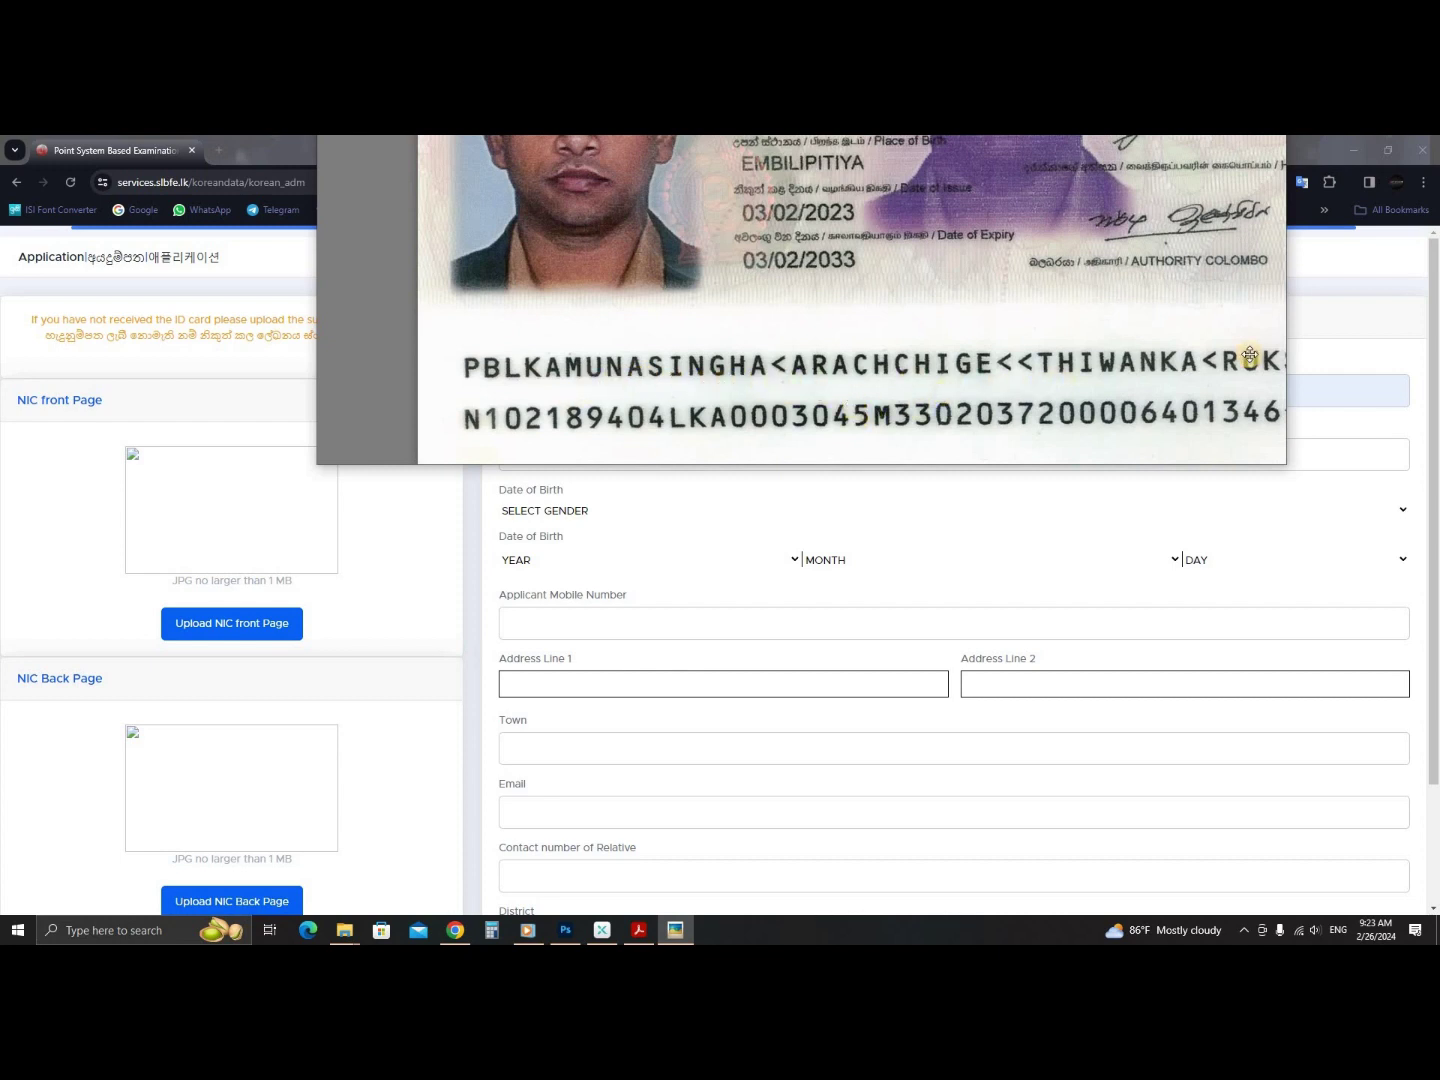
key("alt+Tab")
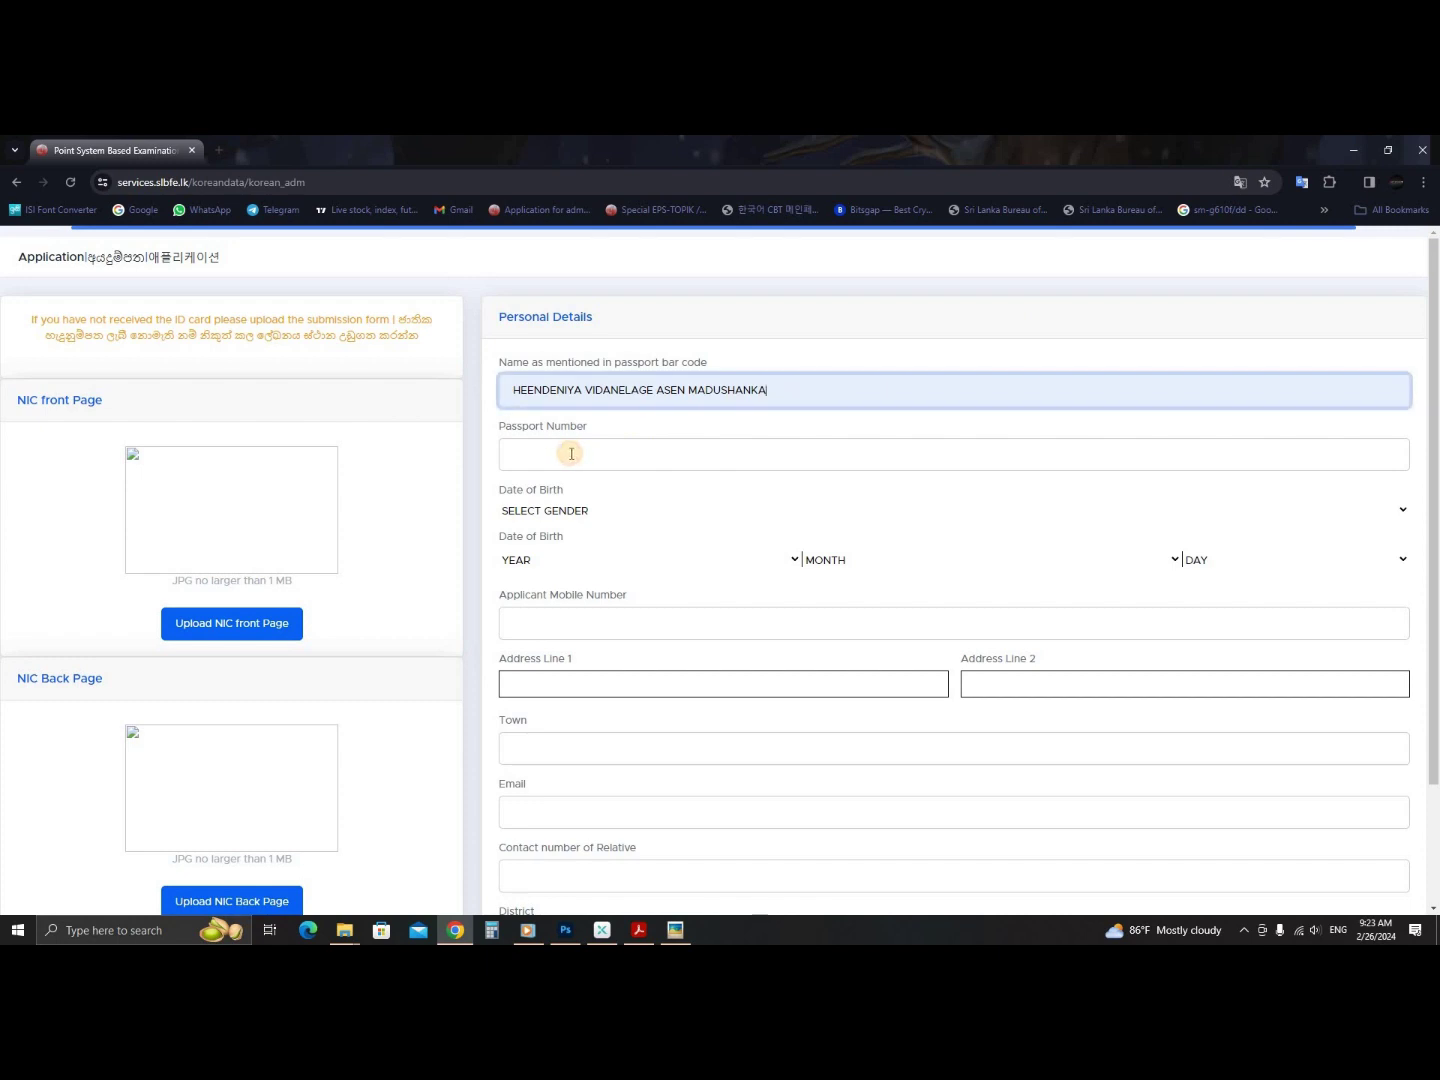
- Enter the saved passport number after checking it on the passport image
left_click(574, 455)
left_click(673, 932)
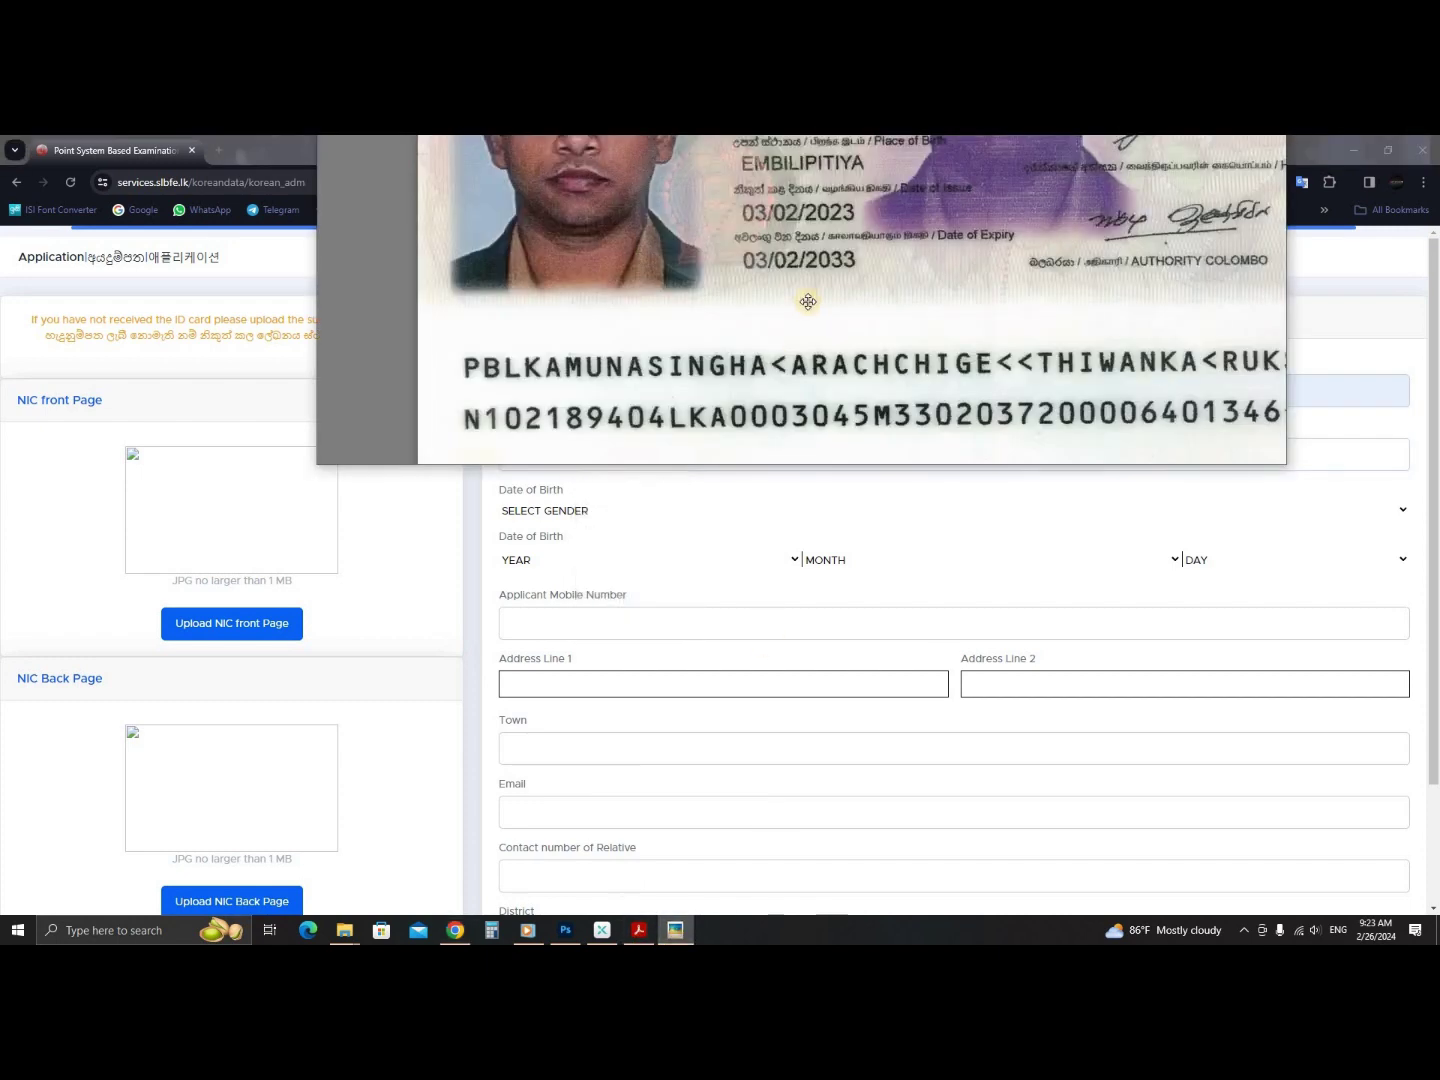
scroll(973, 316, "down", 2)
left_click_drag(975, 284, 973, 316)
scroll(972, 316, "up", 5)
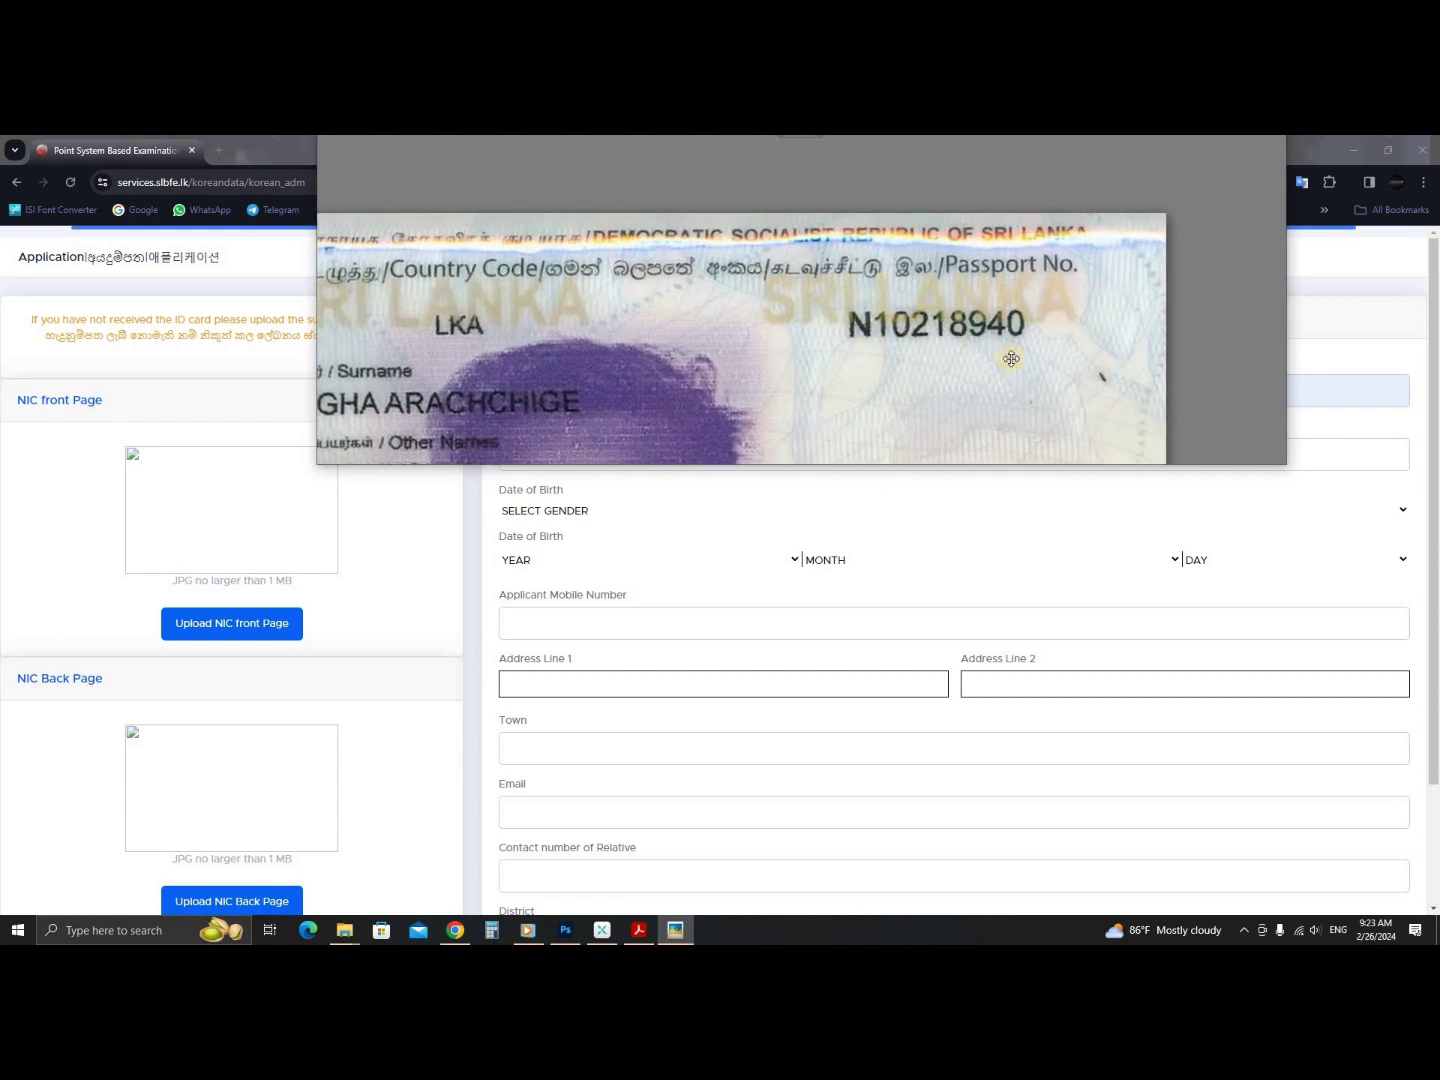
left_click(1363, 344)
left_click(577, 456)
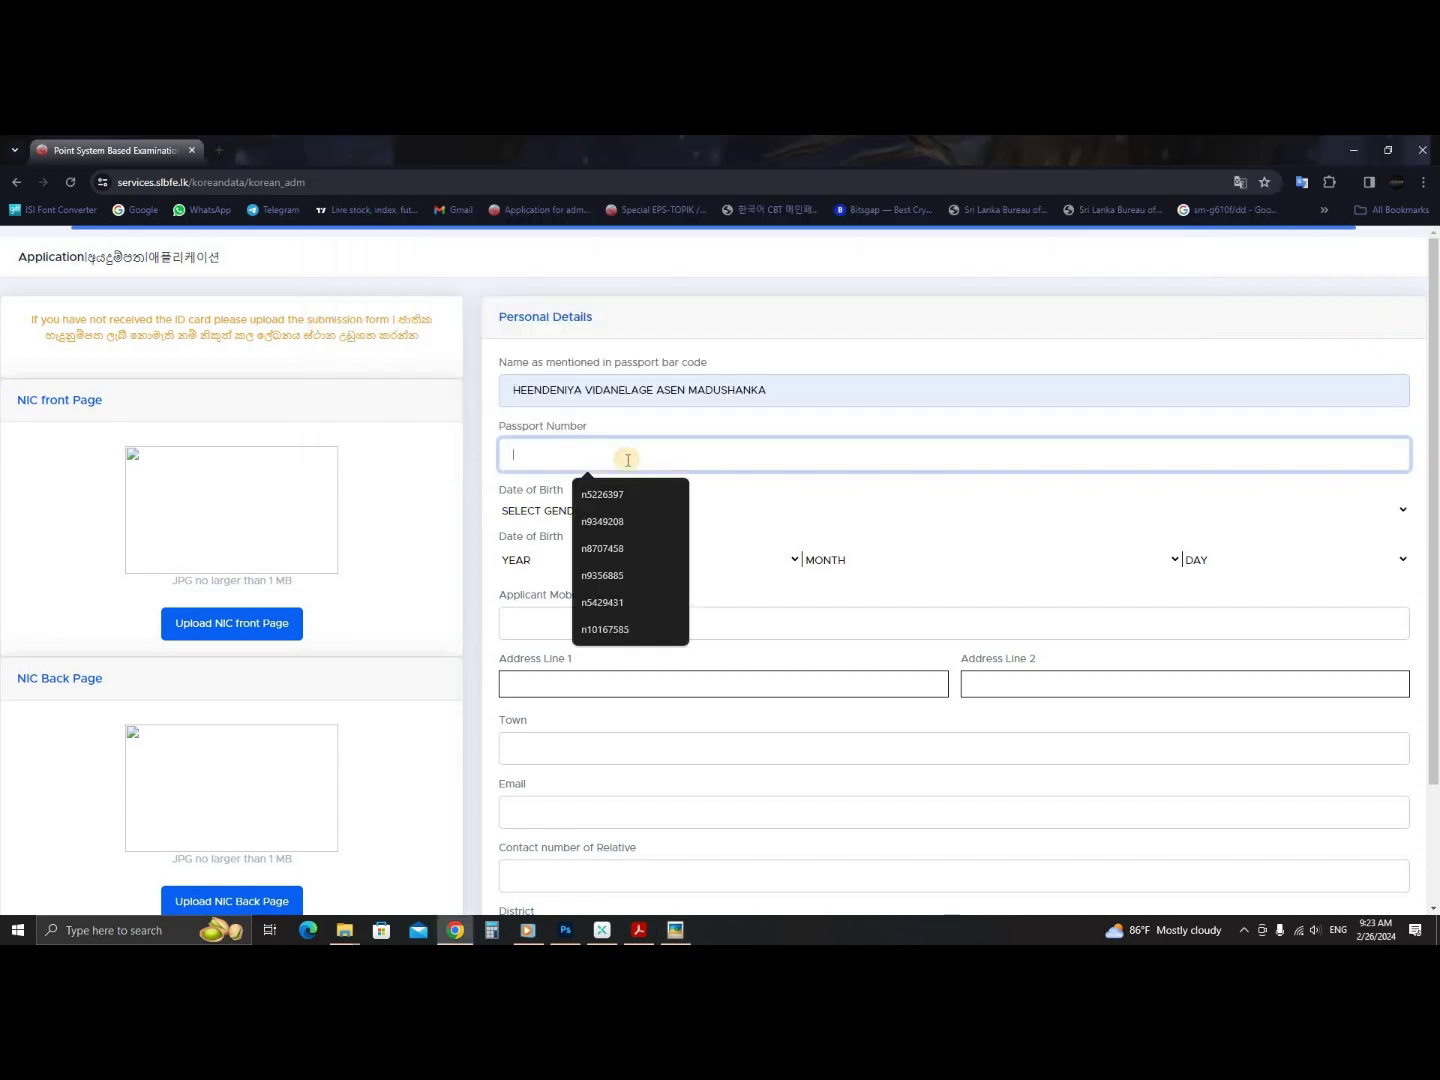
left_click(620, 494)
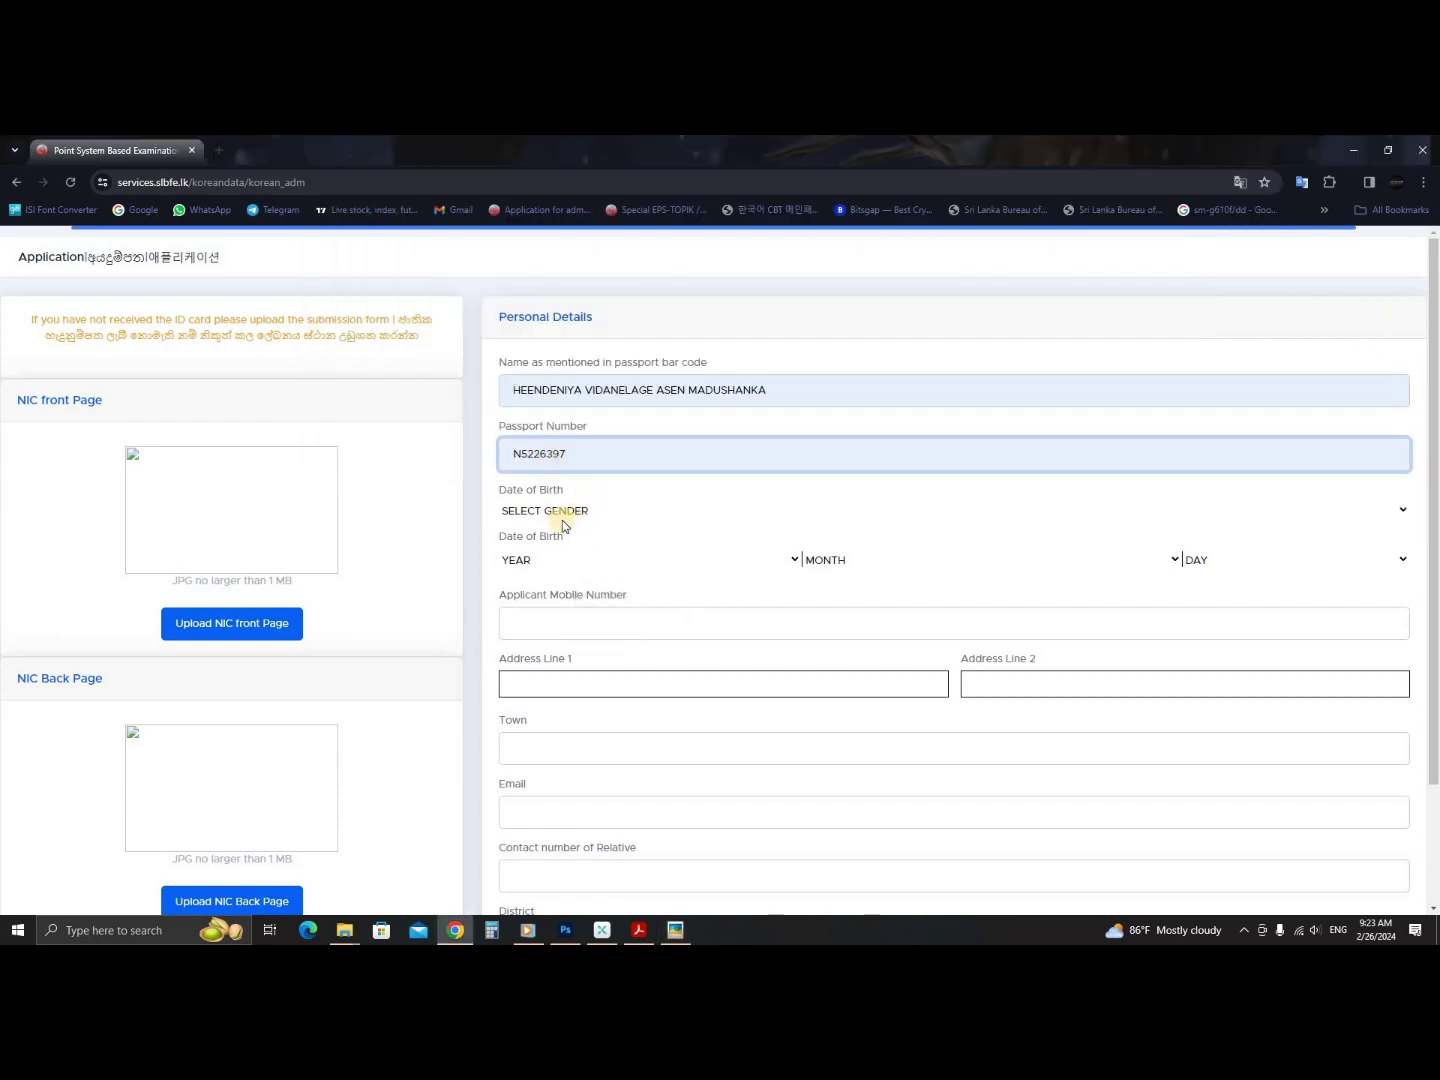
- Set the gender dropdown to Male
left_click(597, 512)
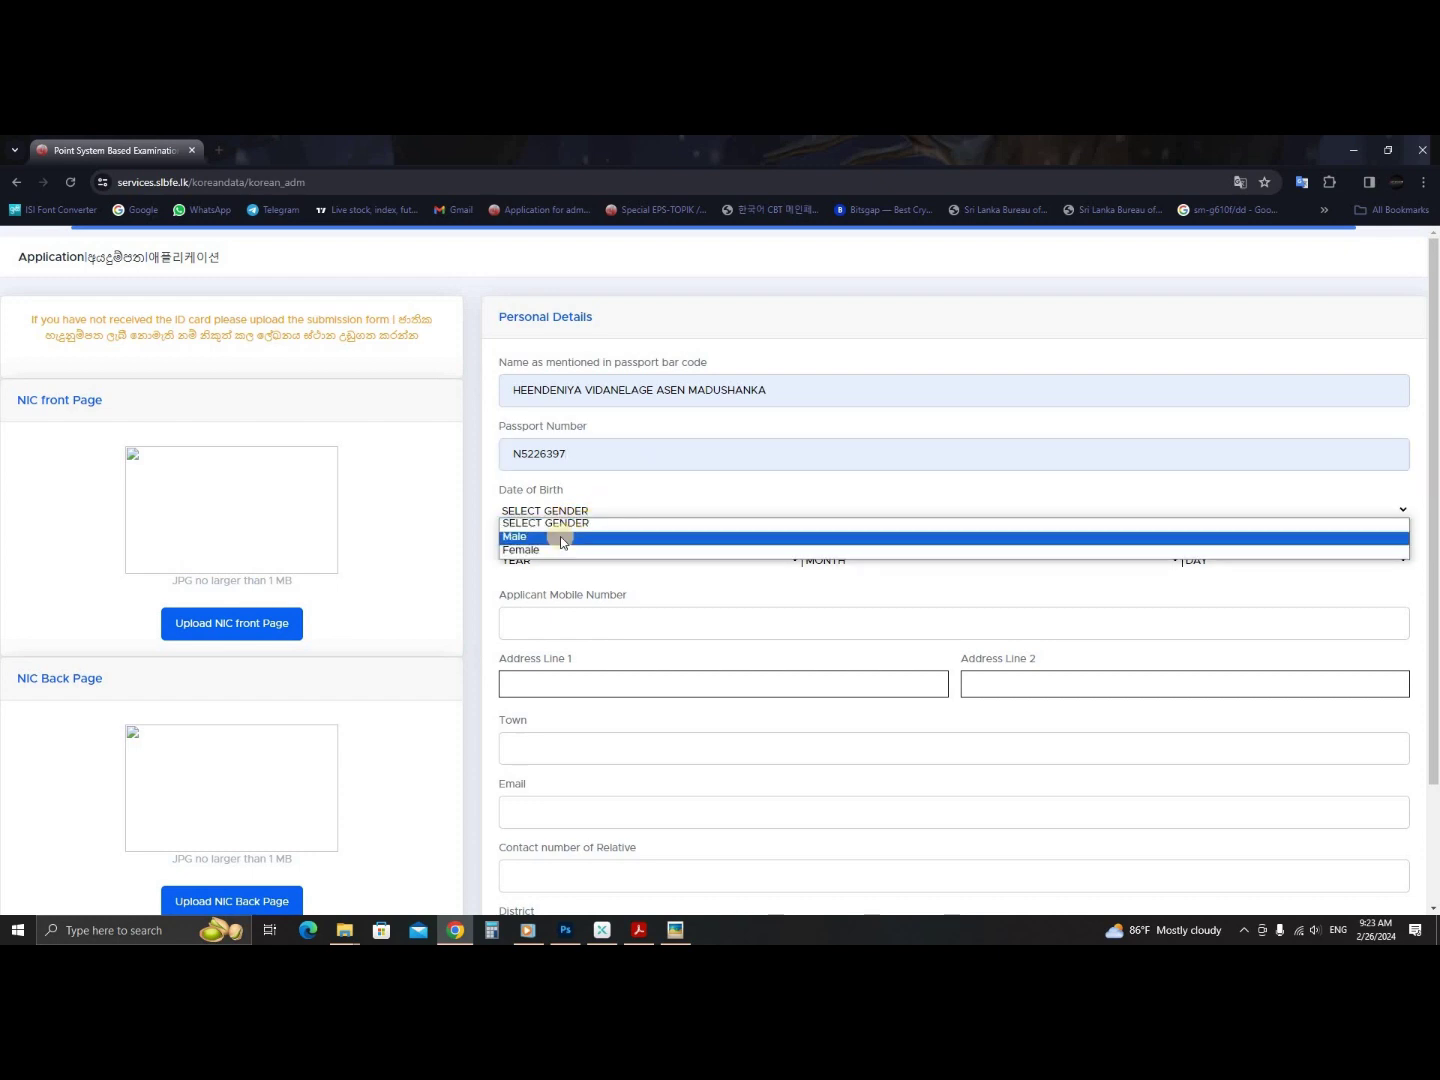
left_click(565, 541)
left_click(616, 513)
left_click(578, 543)
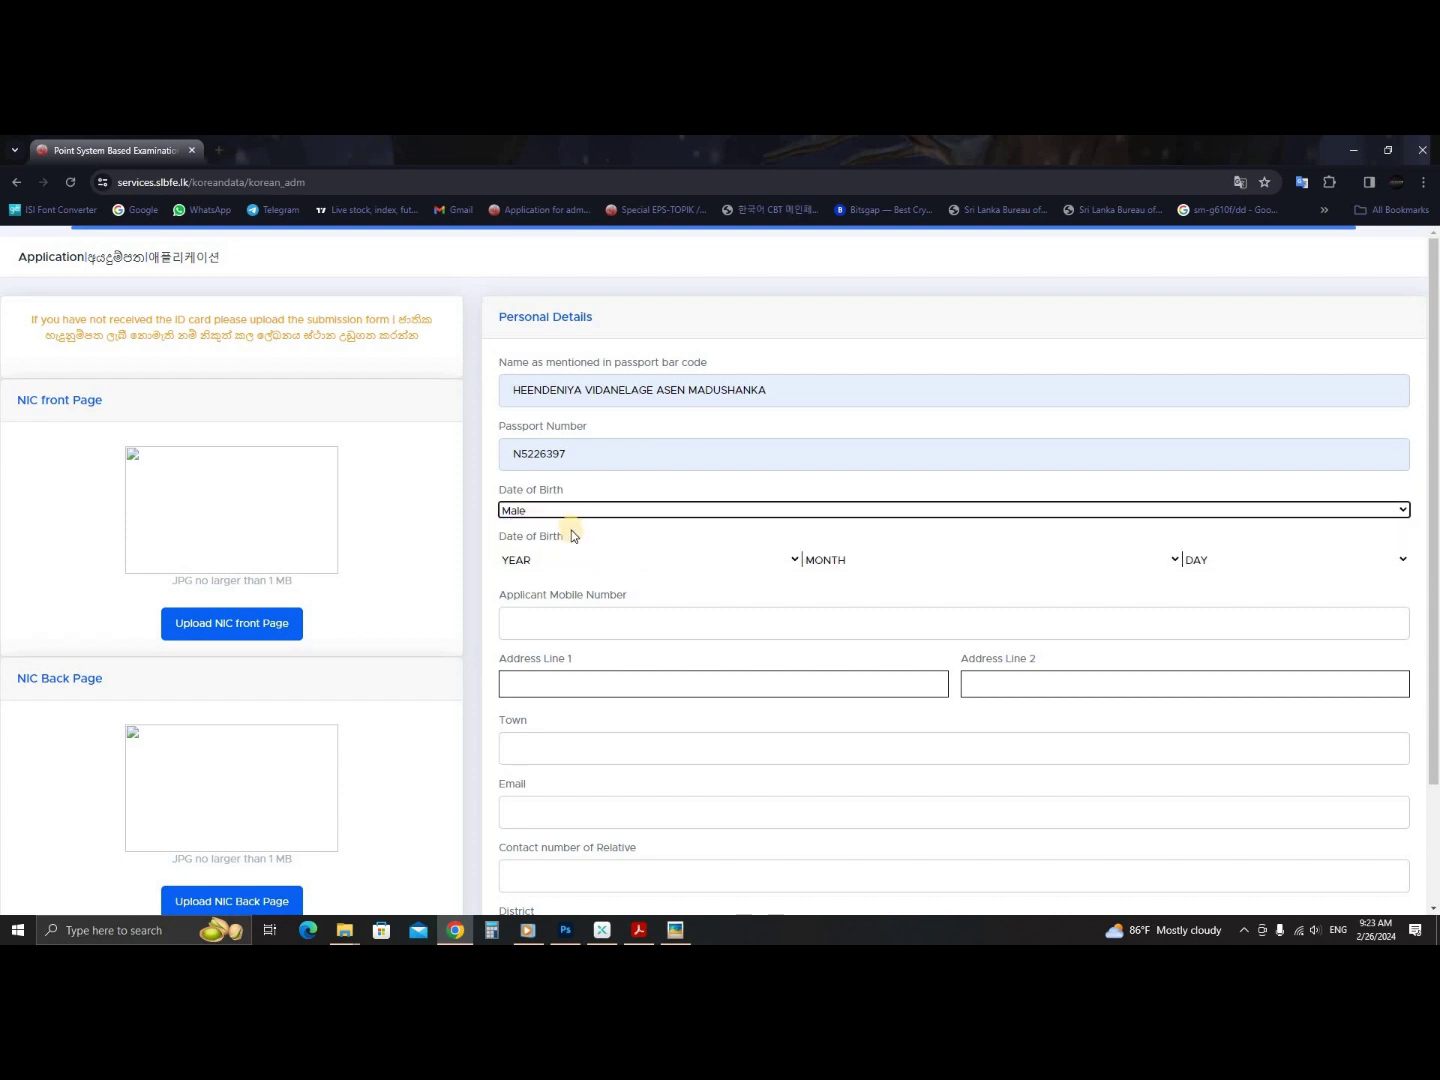
left_click(599, 511)
left_click(555, 539)
- Set the date of birth to 11 March 1990
left_click(577, 562)
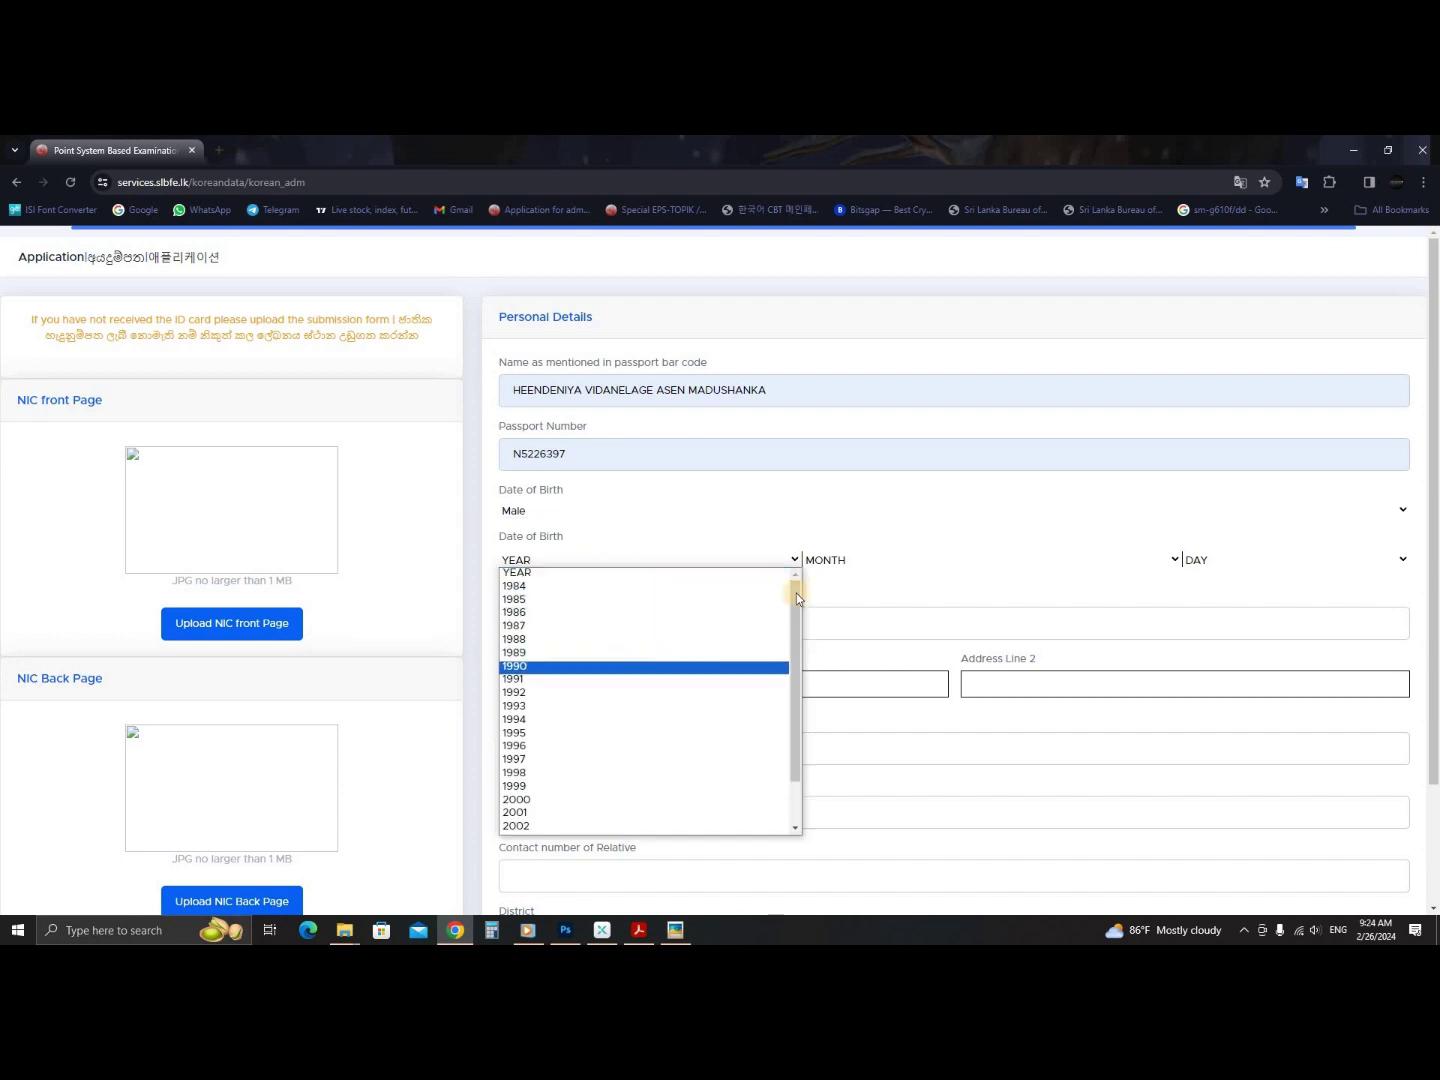
left_click(600, 665)
left_click(911, 573)
left_click(909, 606)
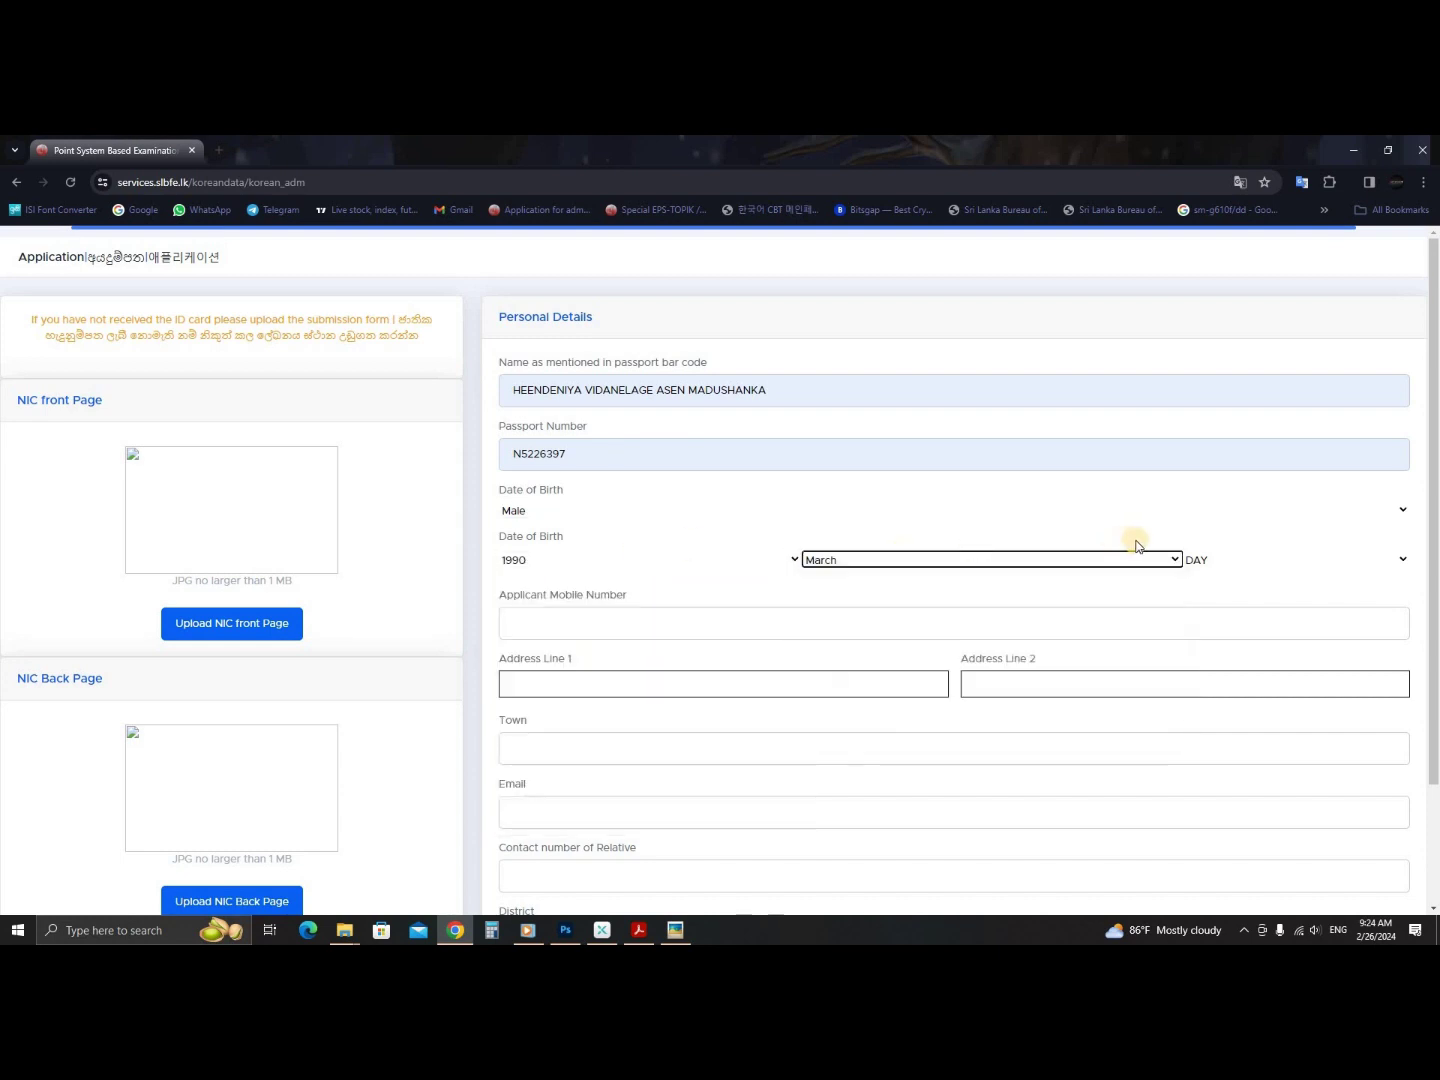
left_click(972, 562)
left_click(1094, 559)
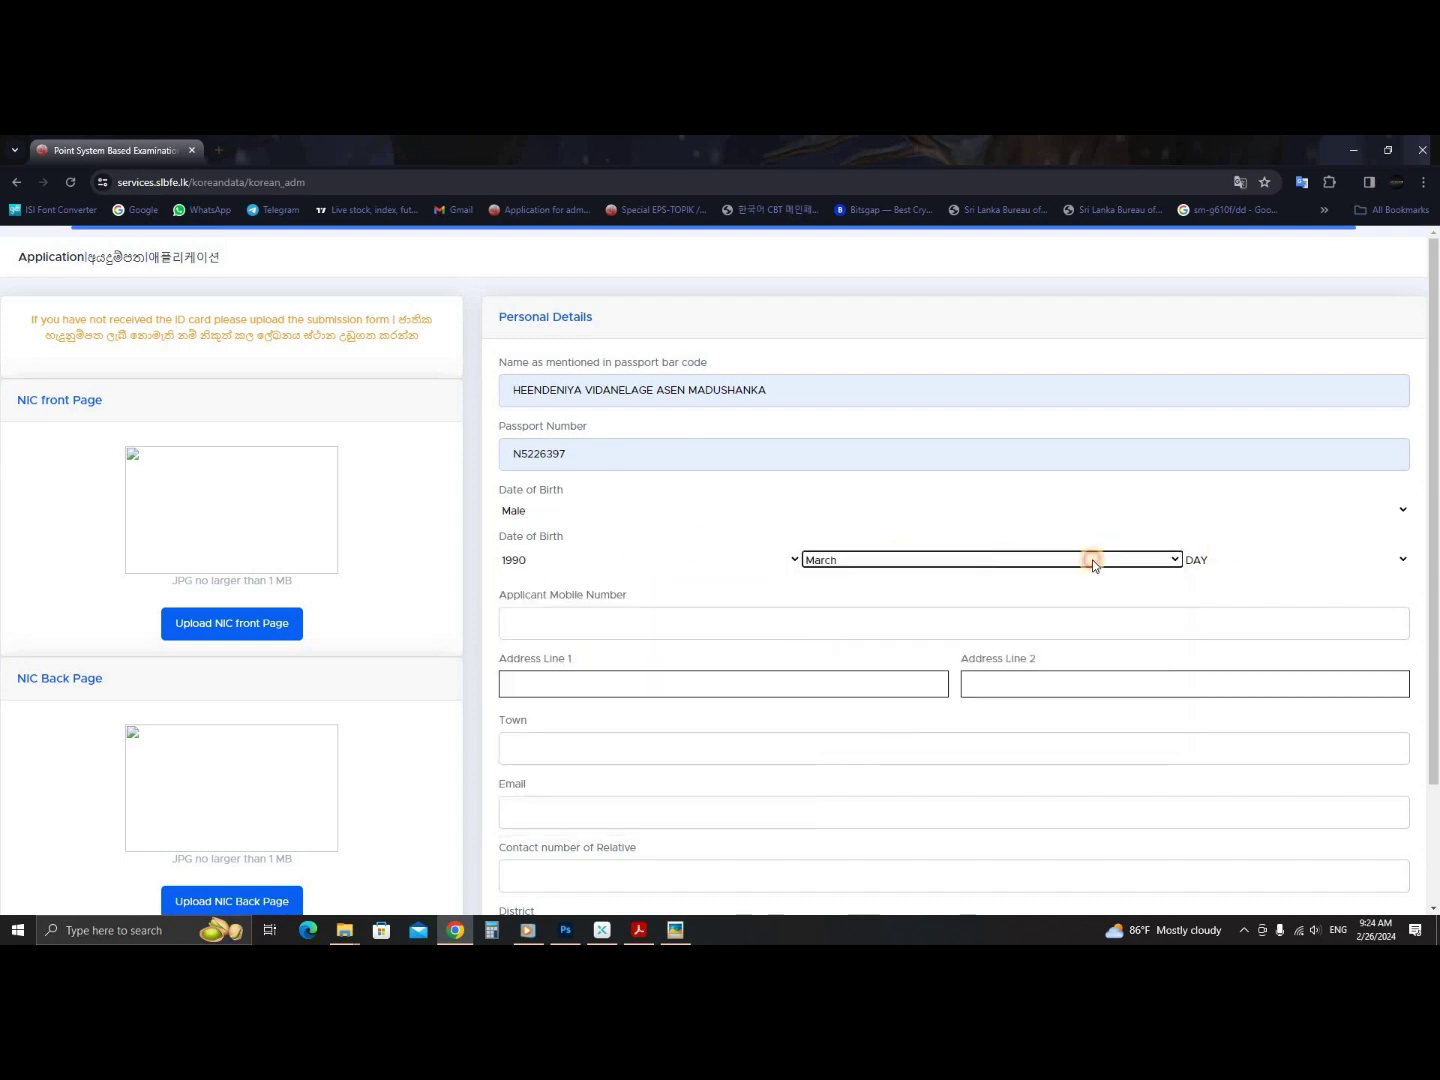
left_click(1239, 559)
left_click(1204, 719)
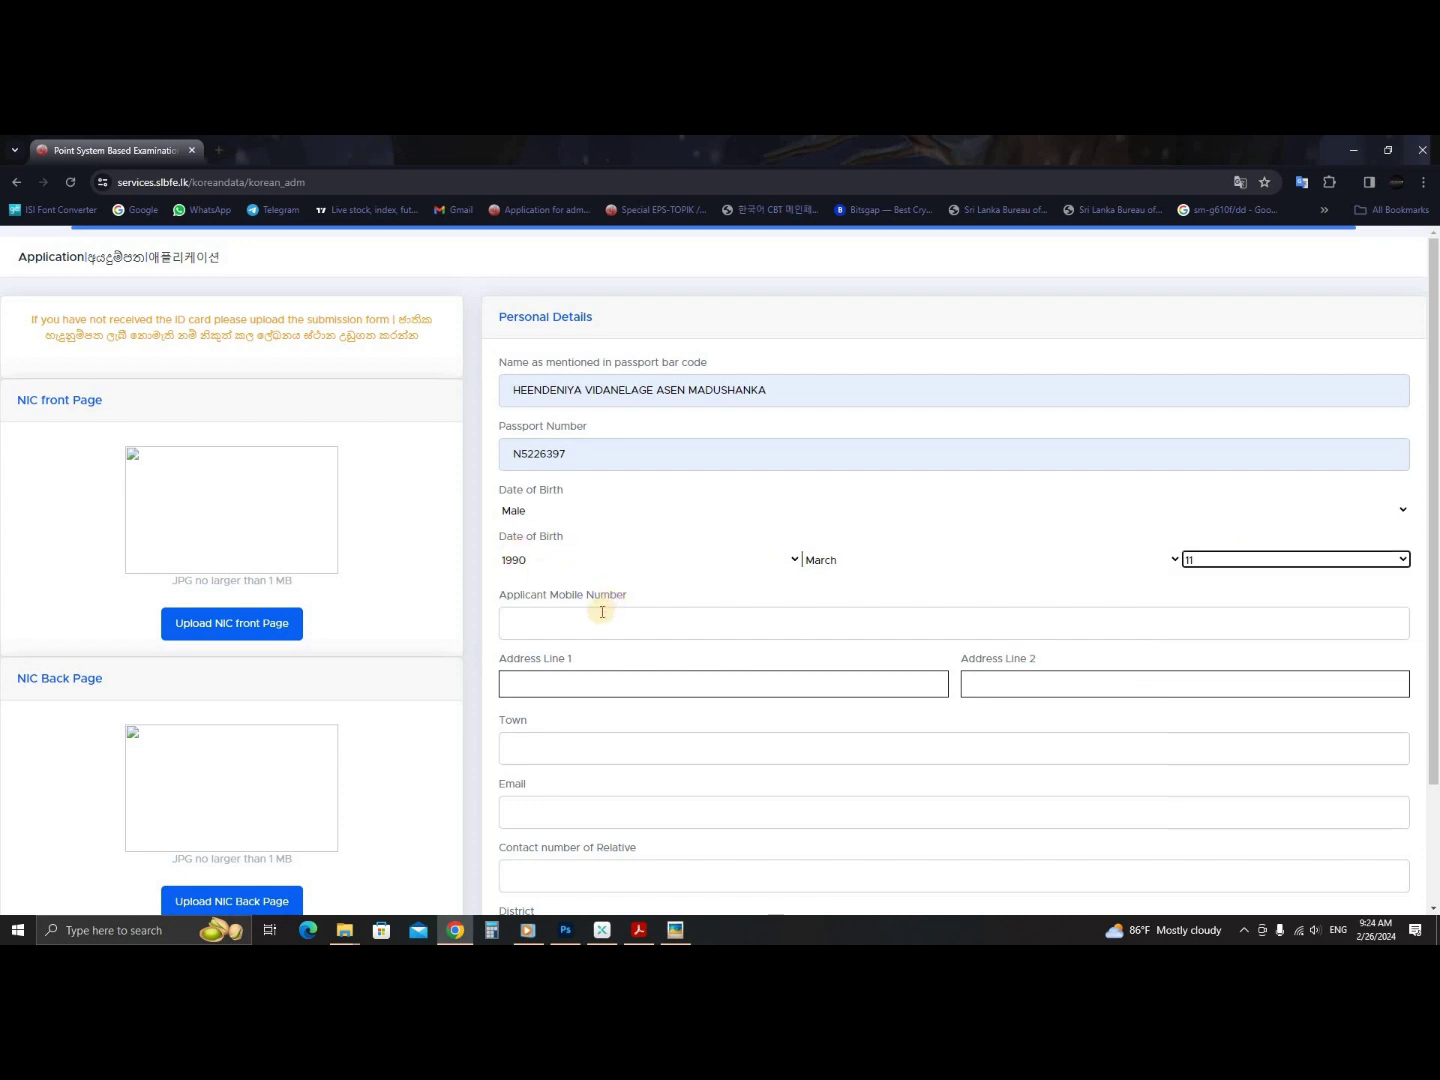
left_click(566, 614)
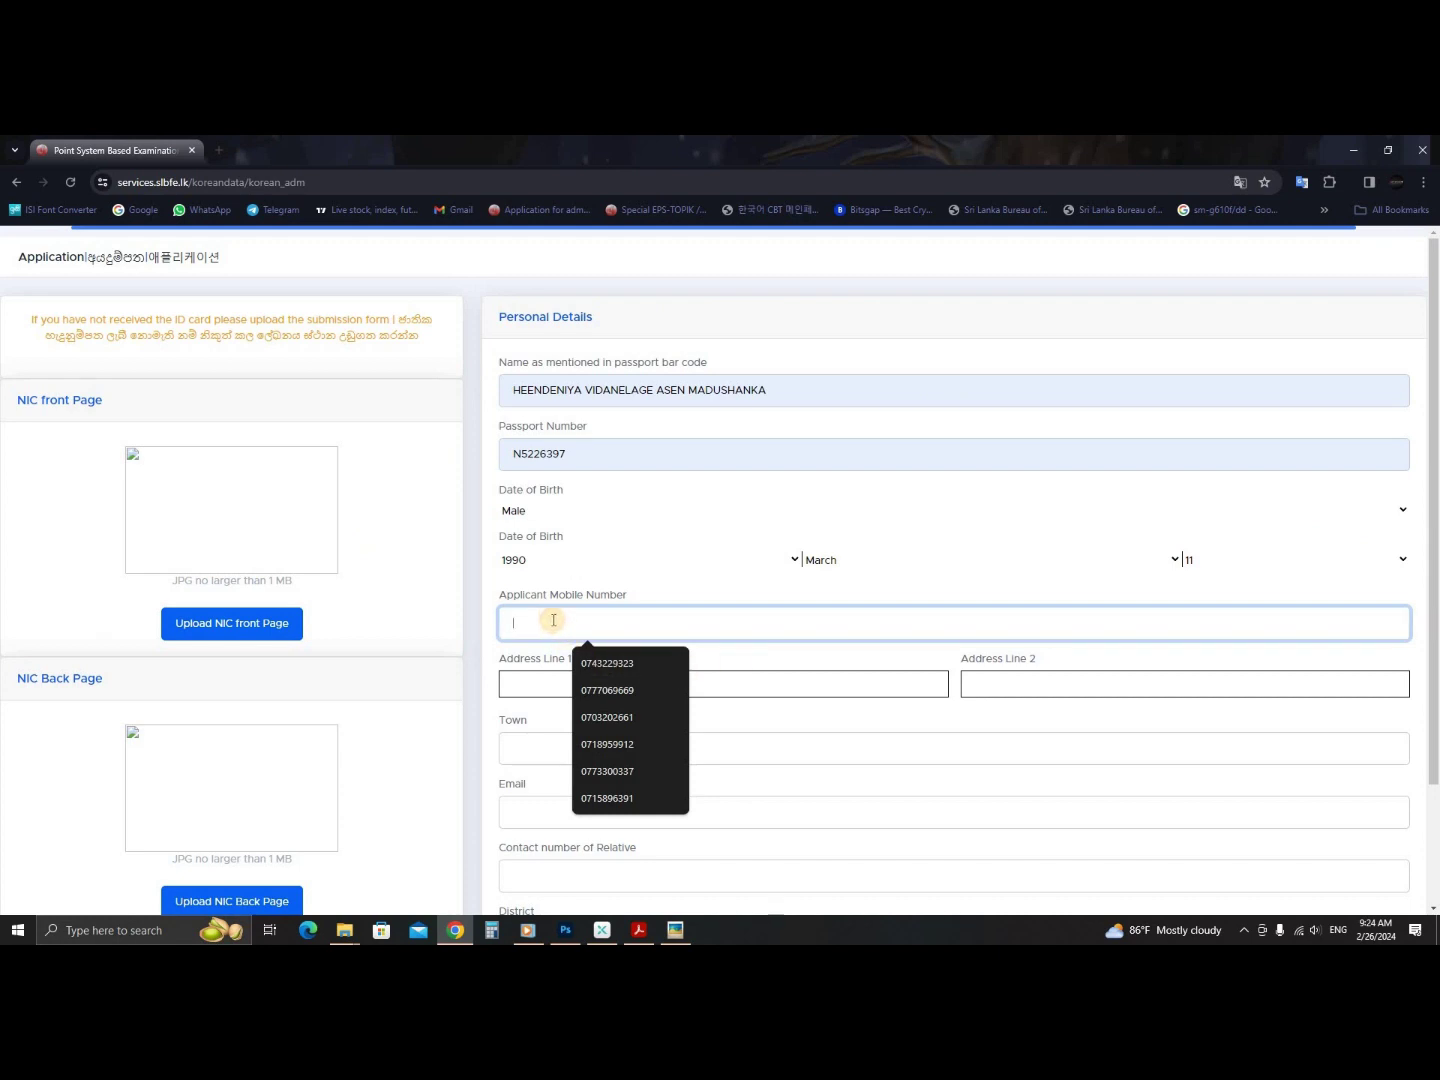
- Type the applicant's mobile number into the mobile number field
left_click_drag(559, 600, 626, 603)
left_click(649, 622)
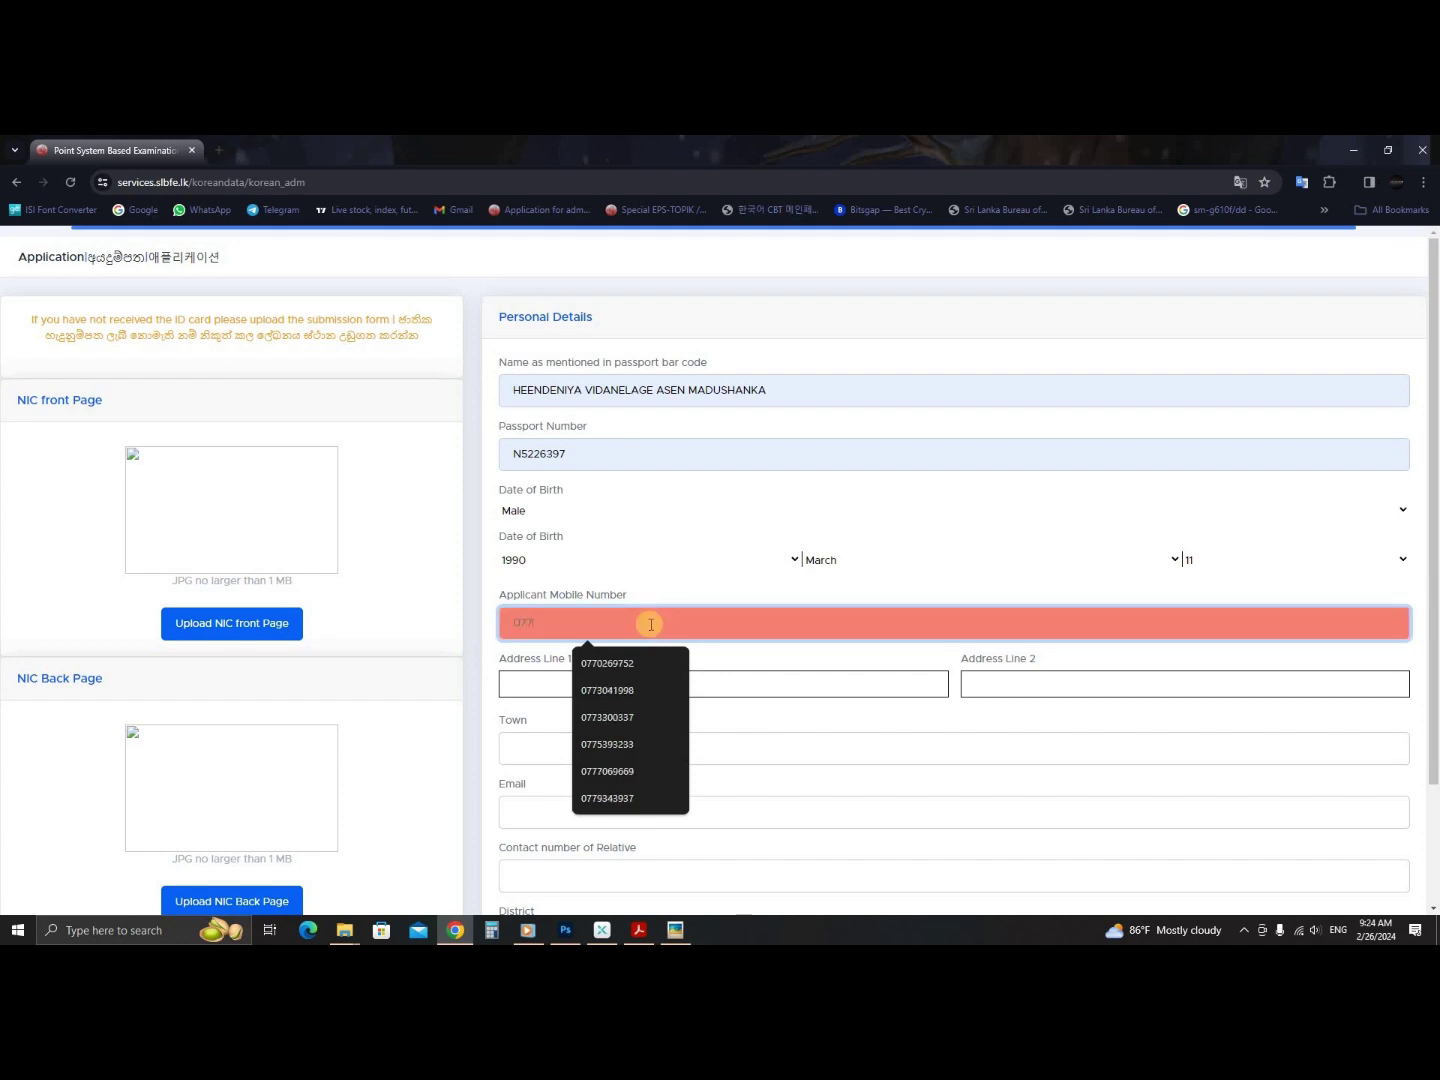
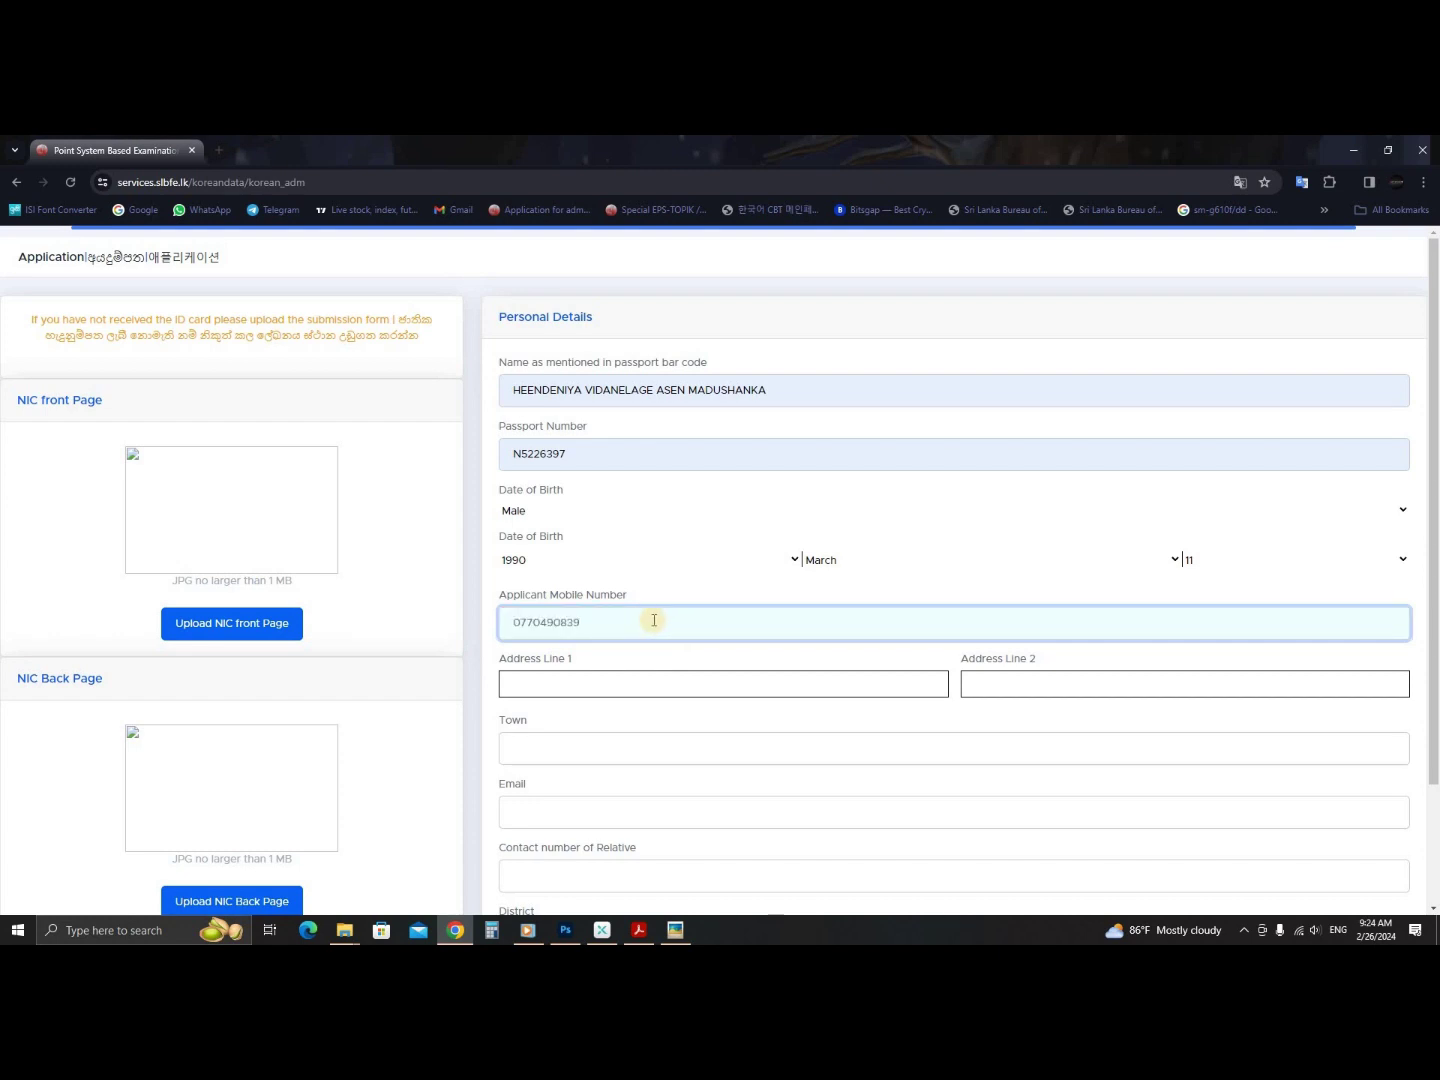
- Fill both address lines from the saved autofill entries and review them
scroll(653, 620, "down", 2)
left_click(644, 545)
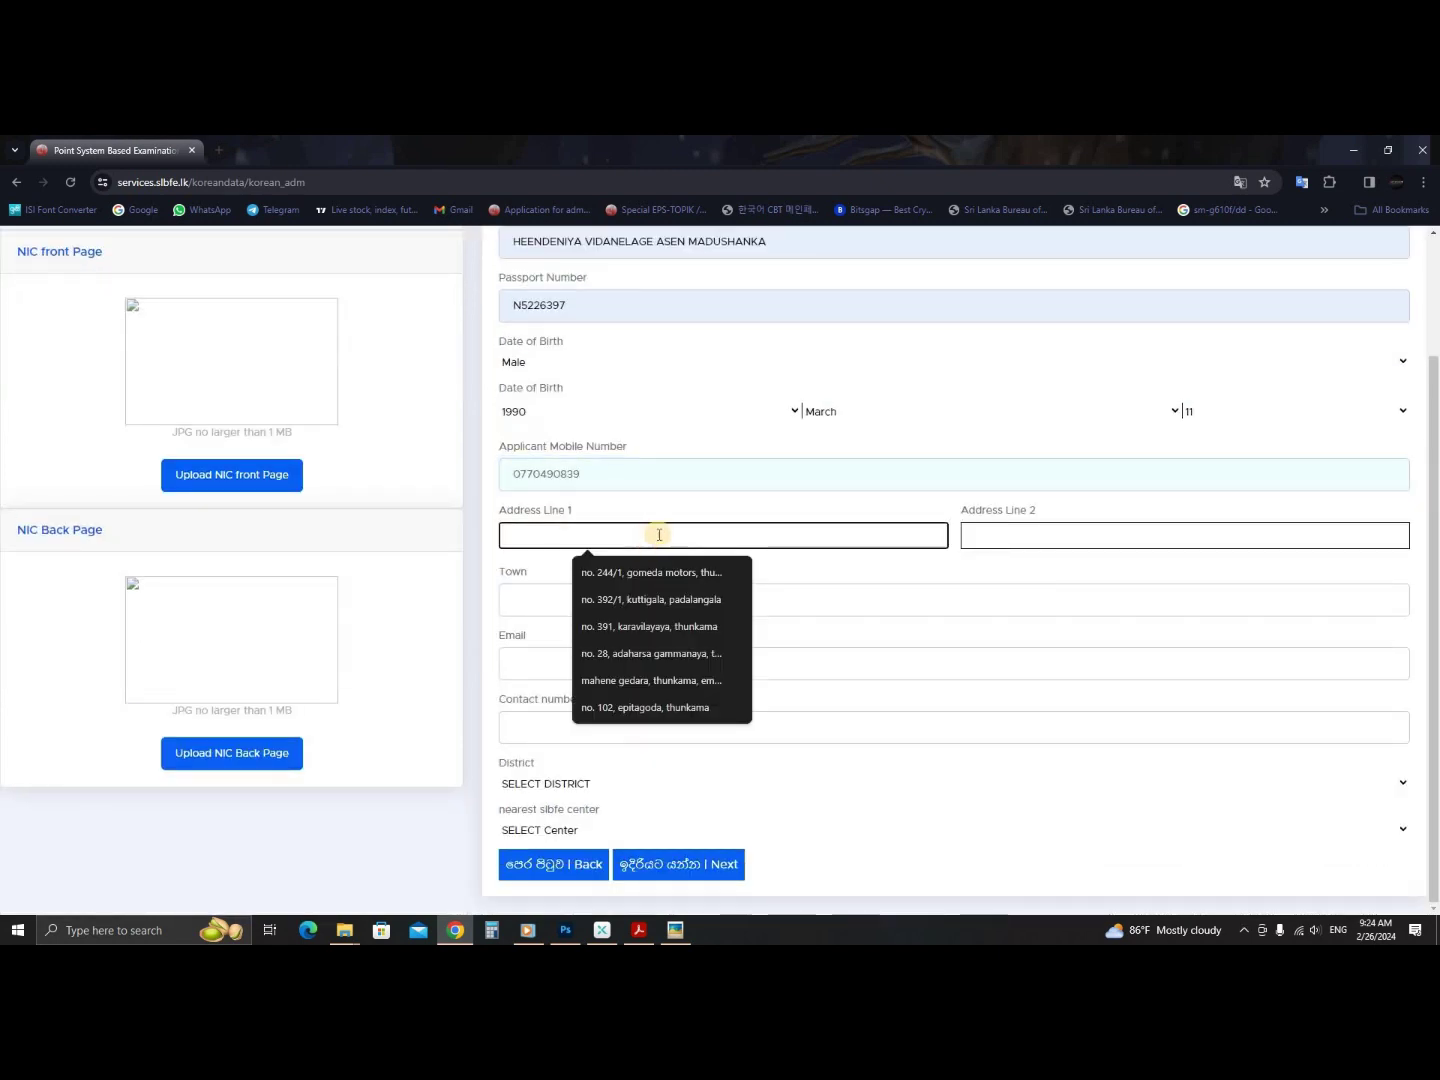
left_click(634, 568)
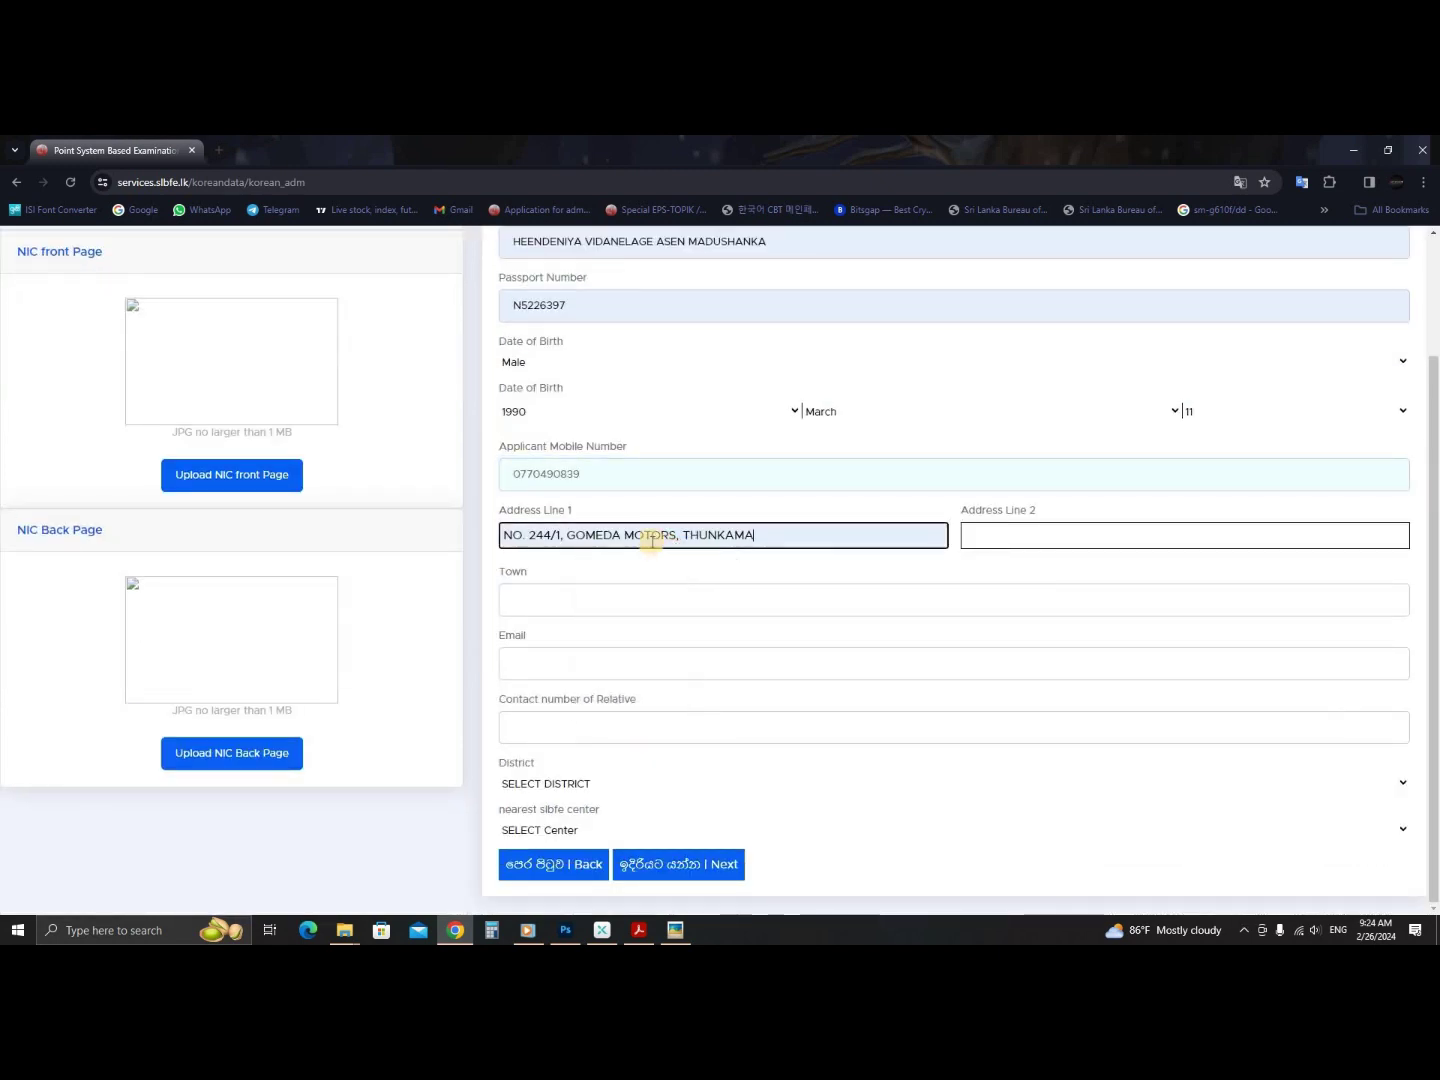
left_click_drag(683, 536, 761, 535)
left_click(1005, 538)
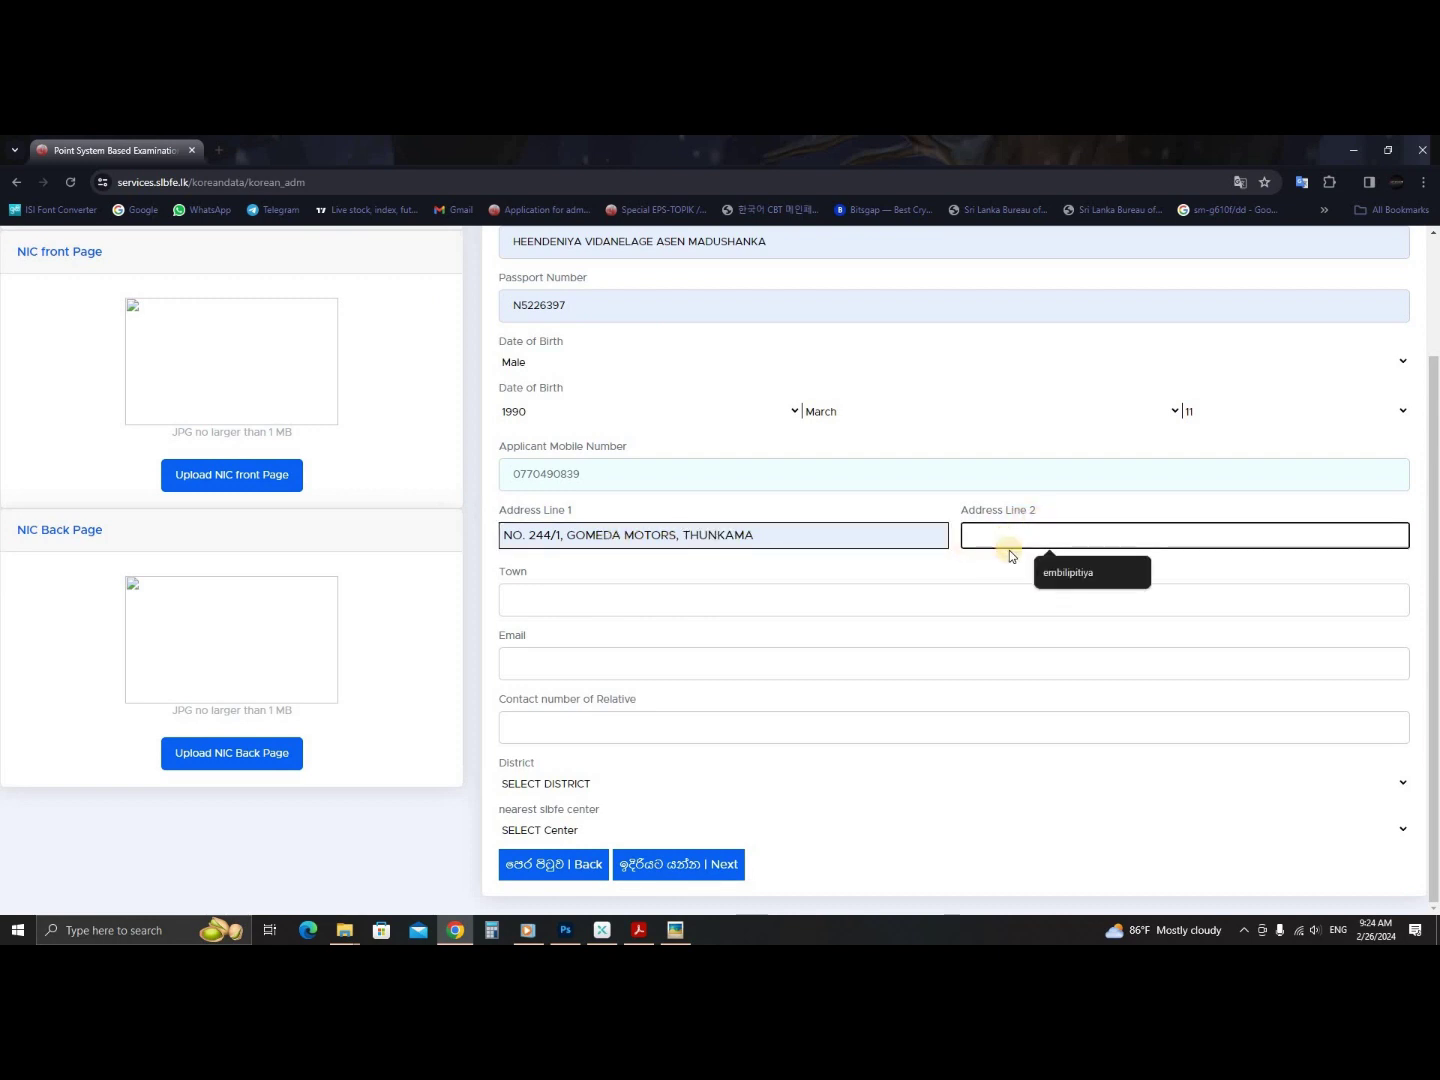
left_click(1056, 571)
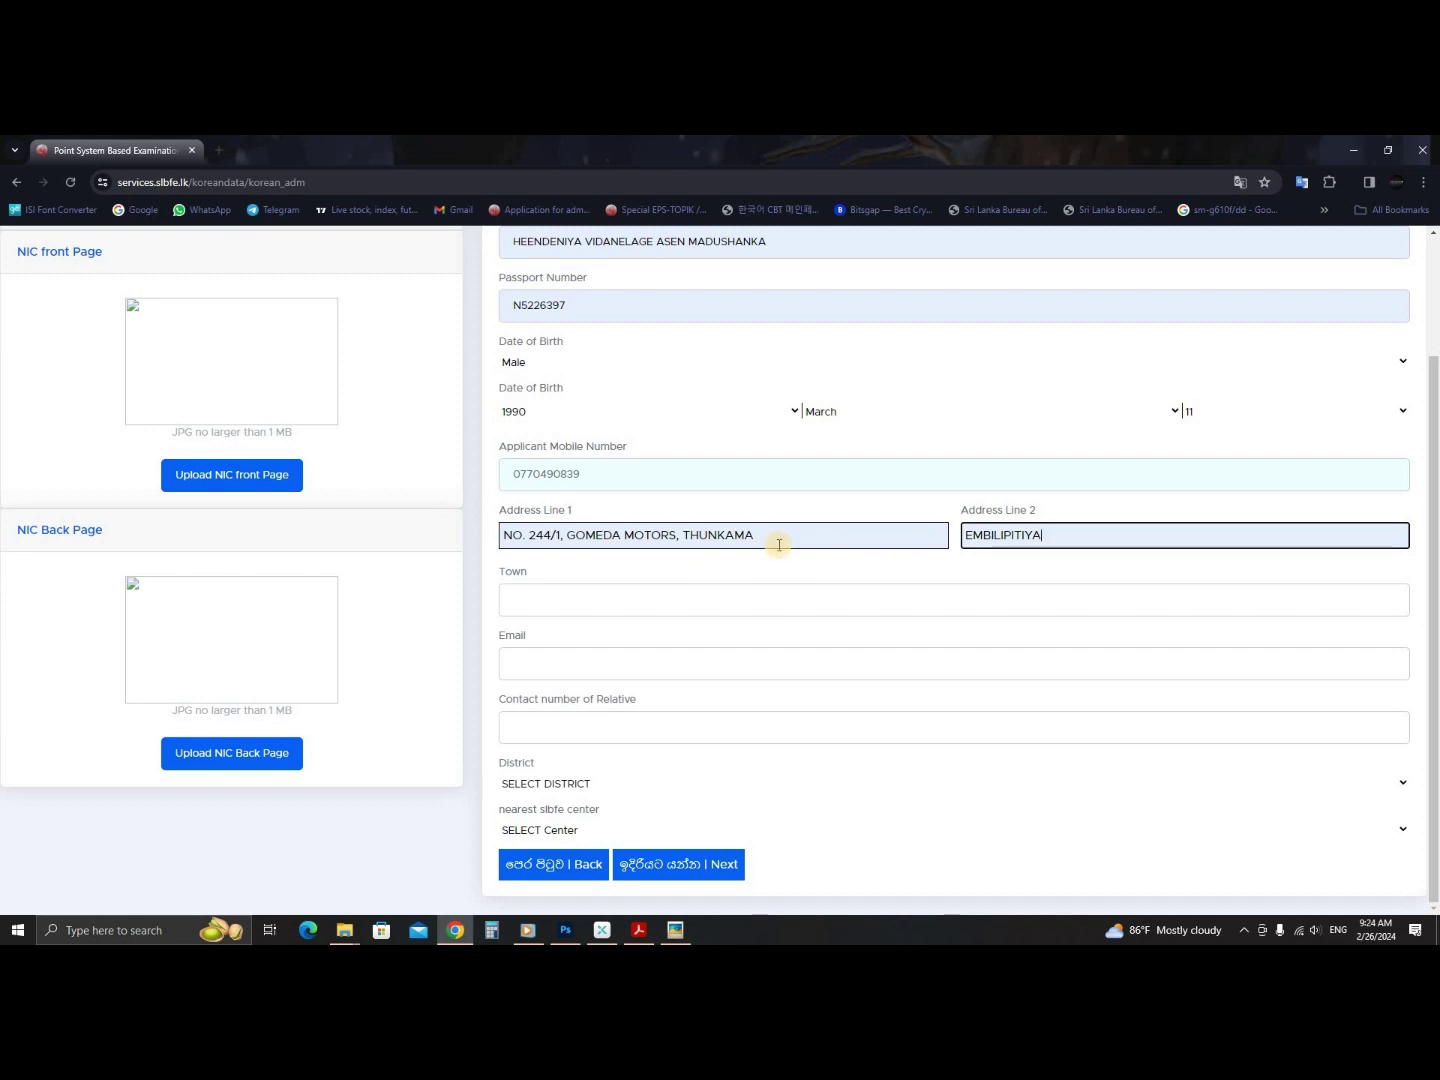
left_click(824, 534)
left_click_drag(814, 529, 562, 536)
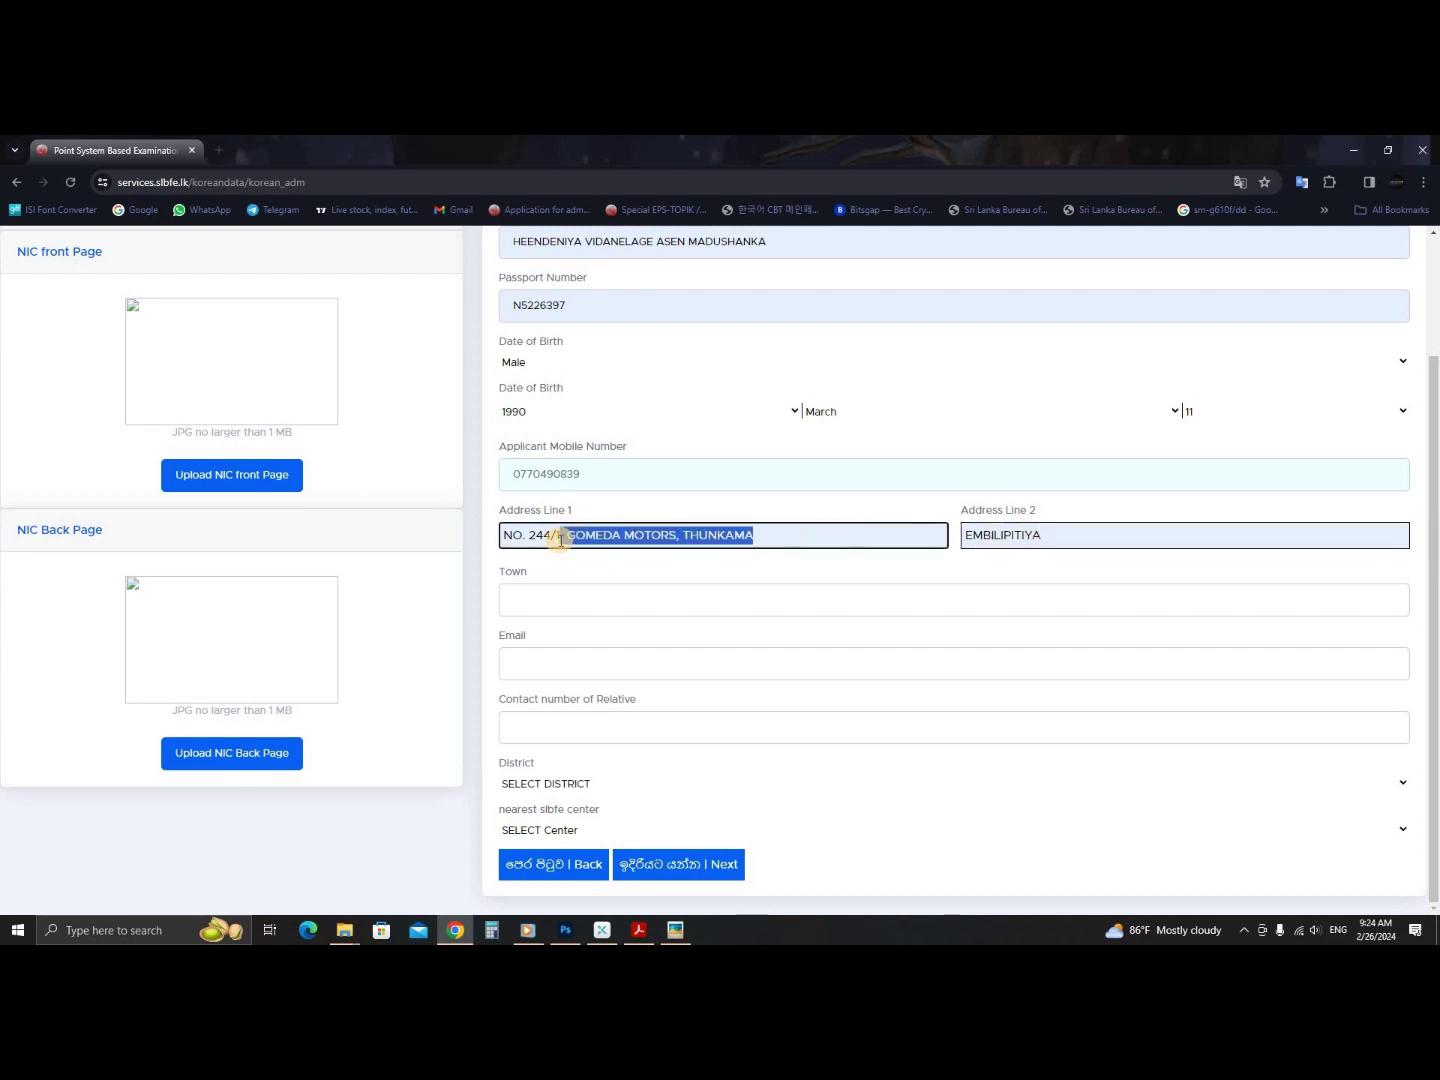
left_click(660, 535)
left_click_drag(998, 533, 1175, 534)
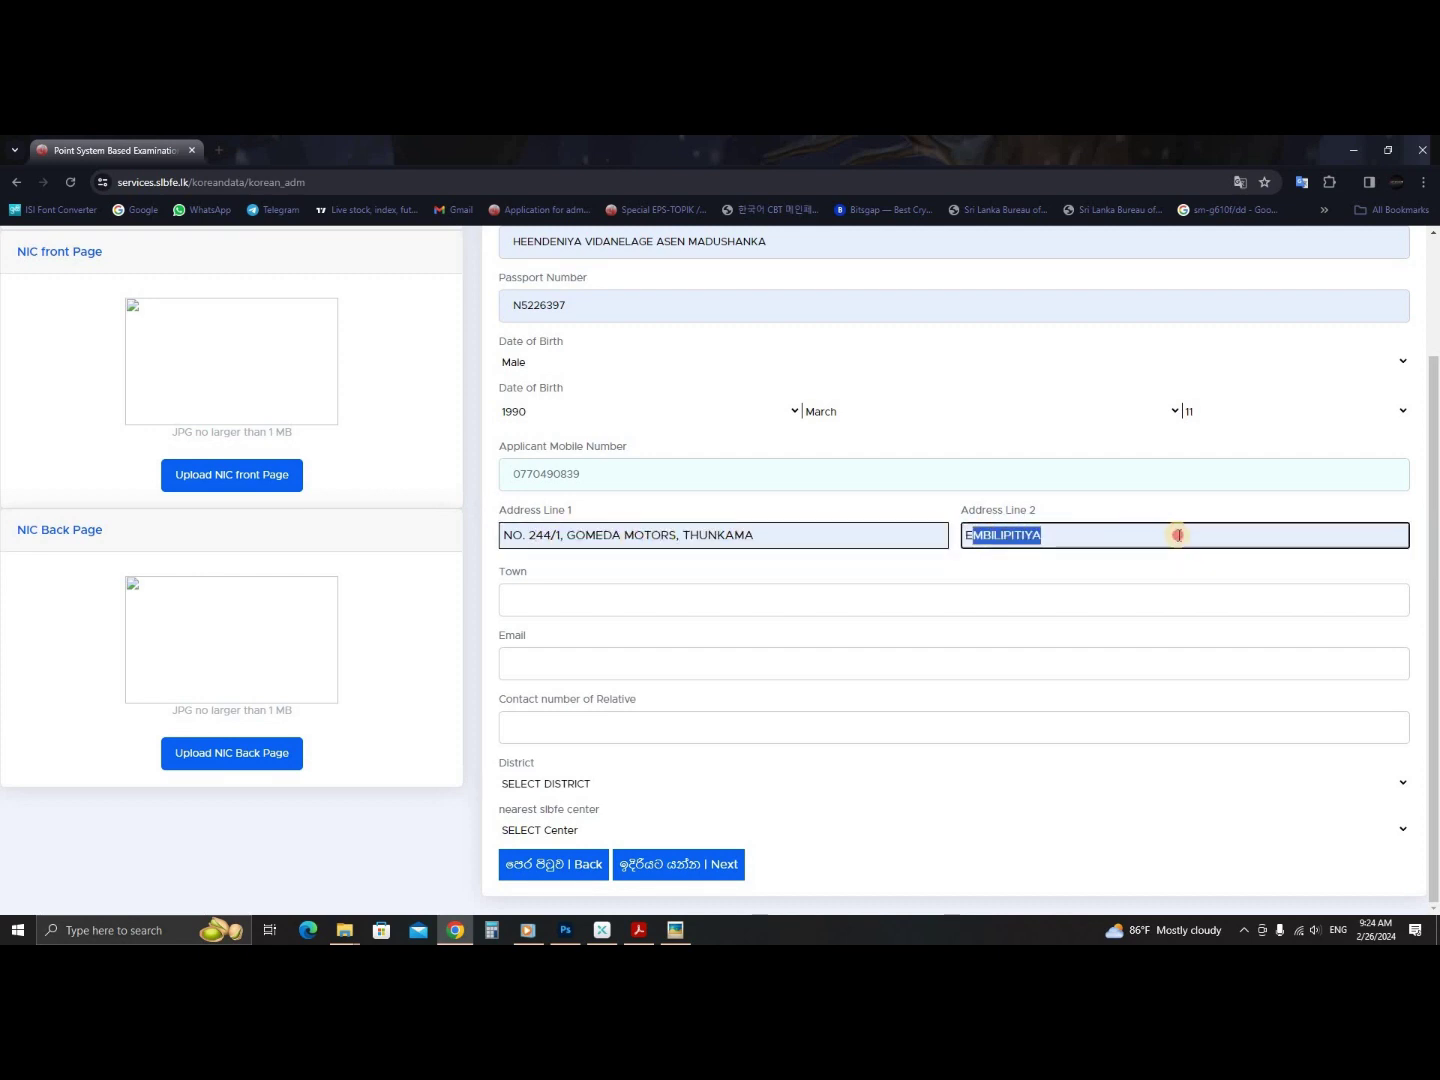
- Fill the Town and Email fields from their saved suggestions and check the e-mail
left_click(572, 599)
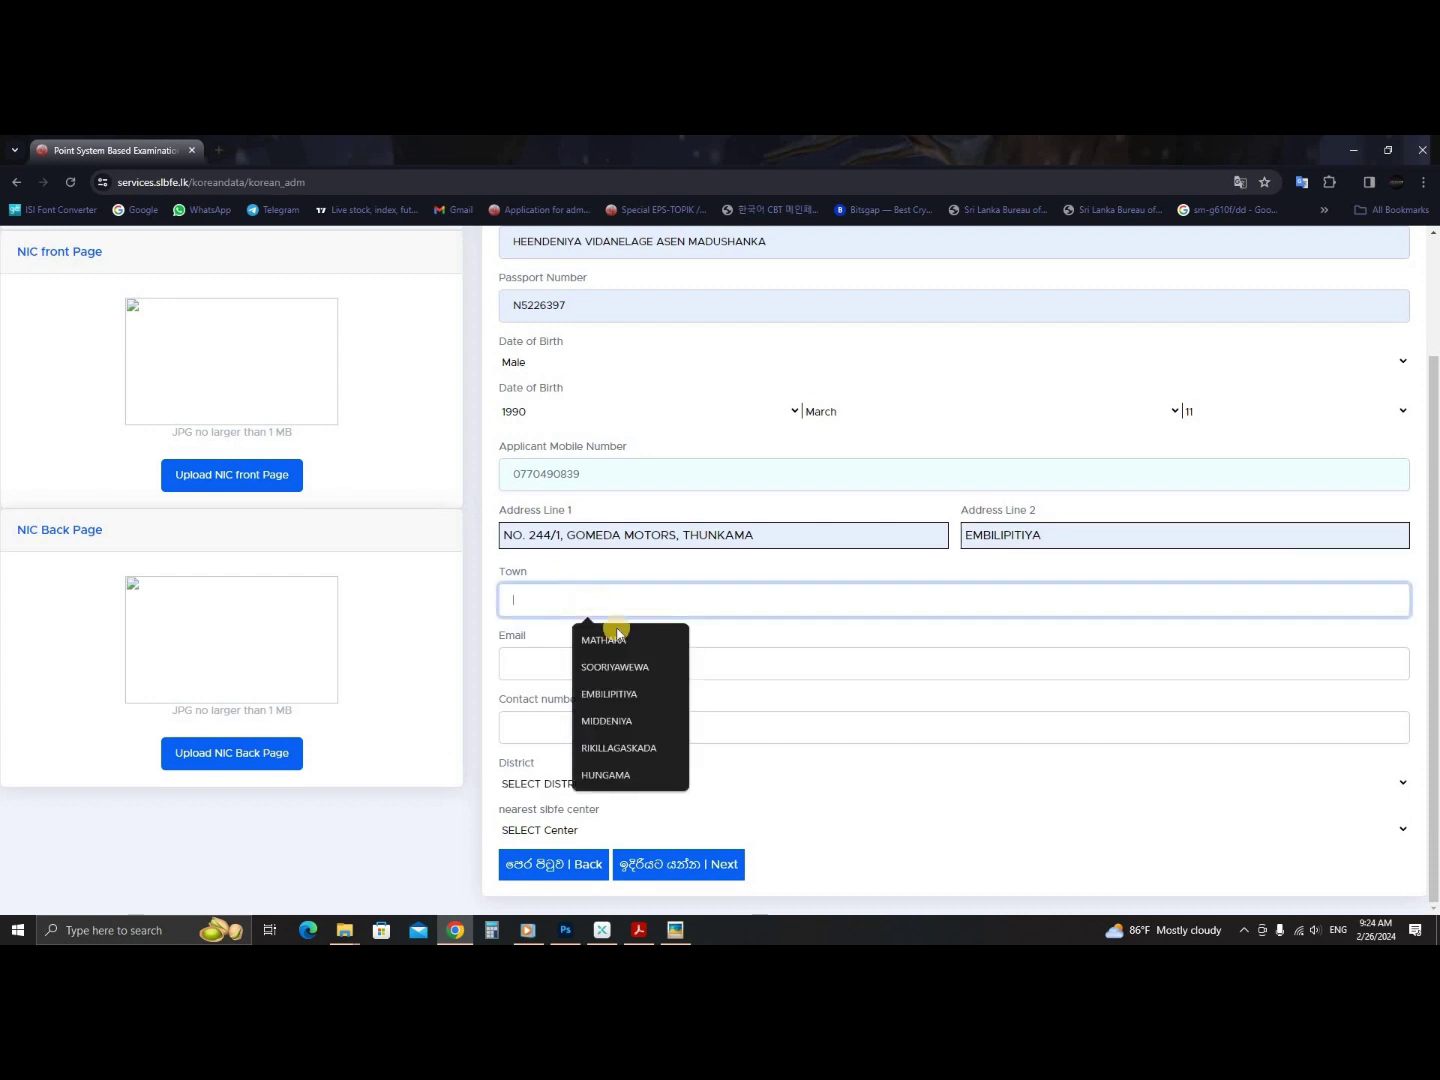
left_click(628, 693)
left_click(572, 663)
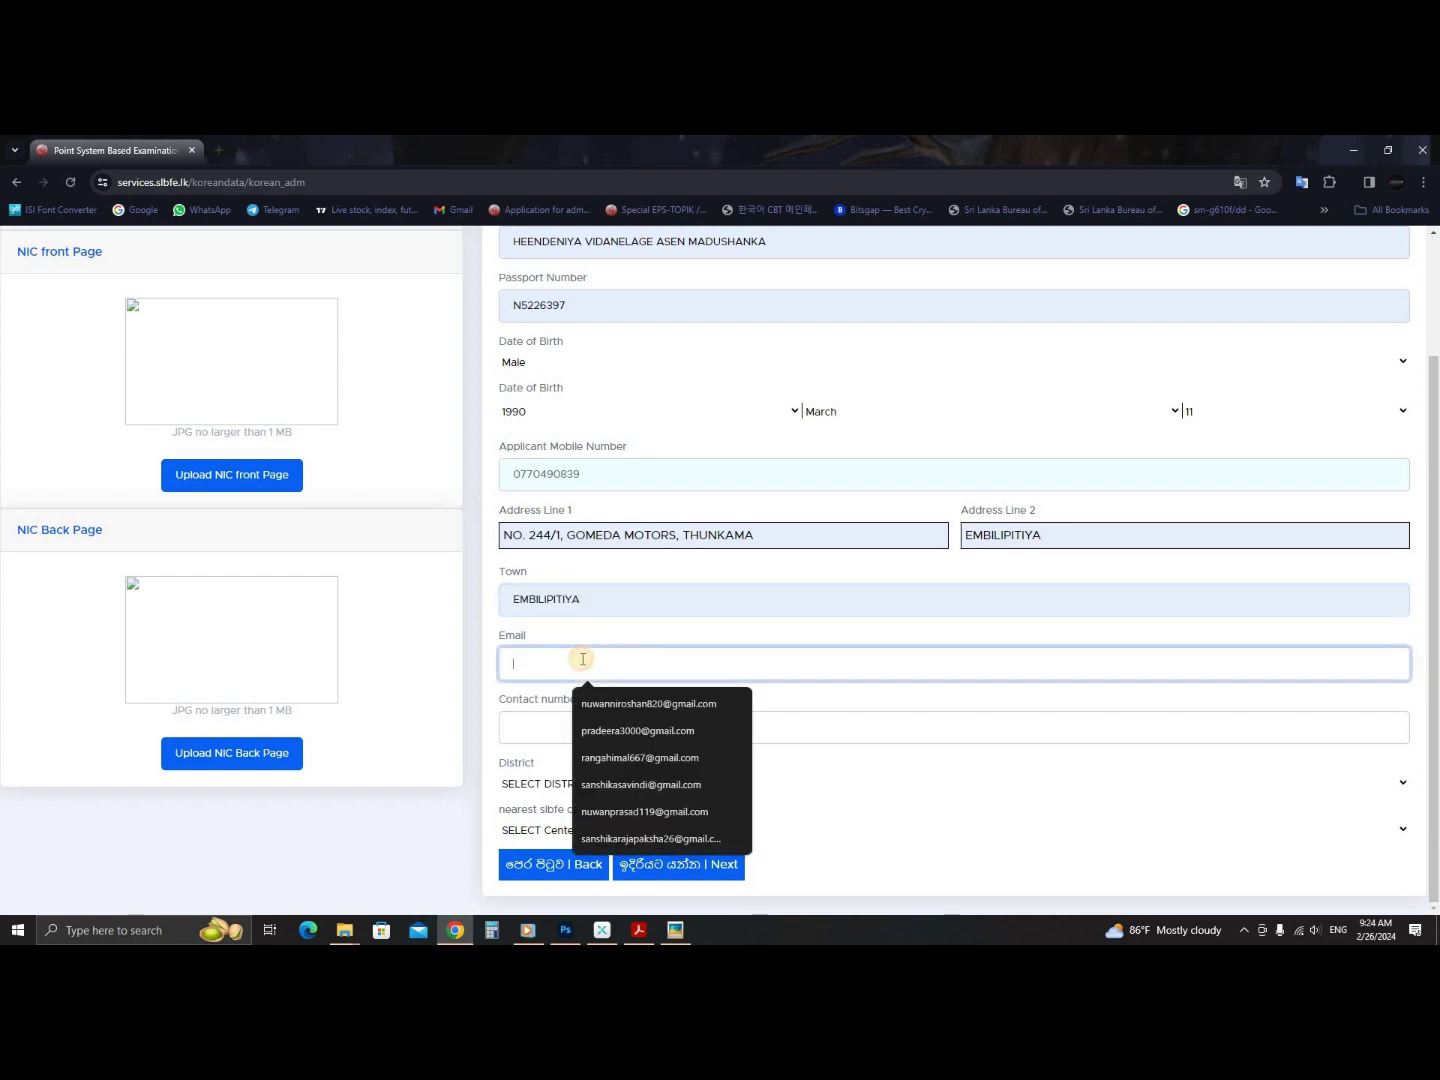
left_click(656, 707)
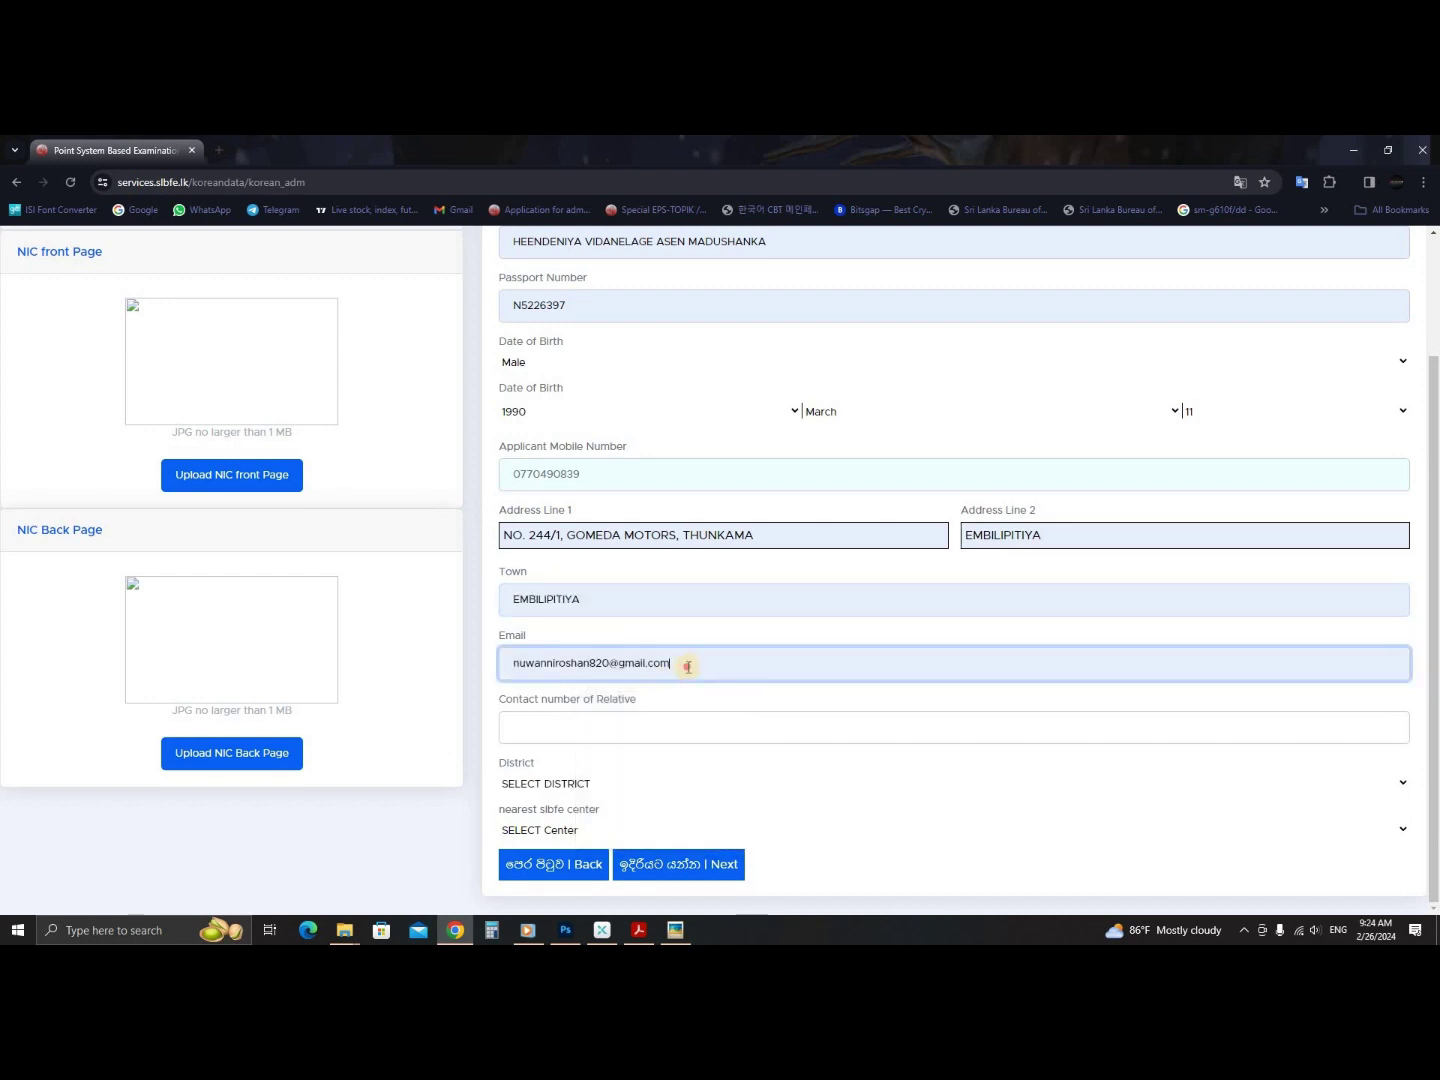
left_click_drag(687, 661, 482, 675)
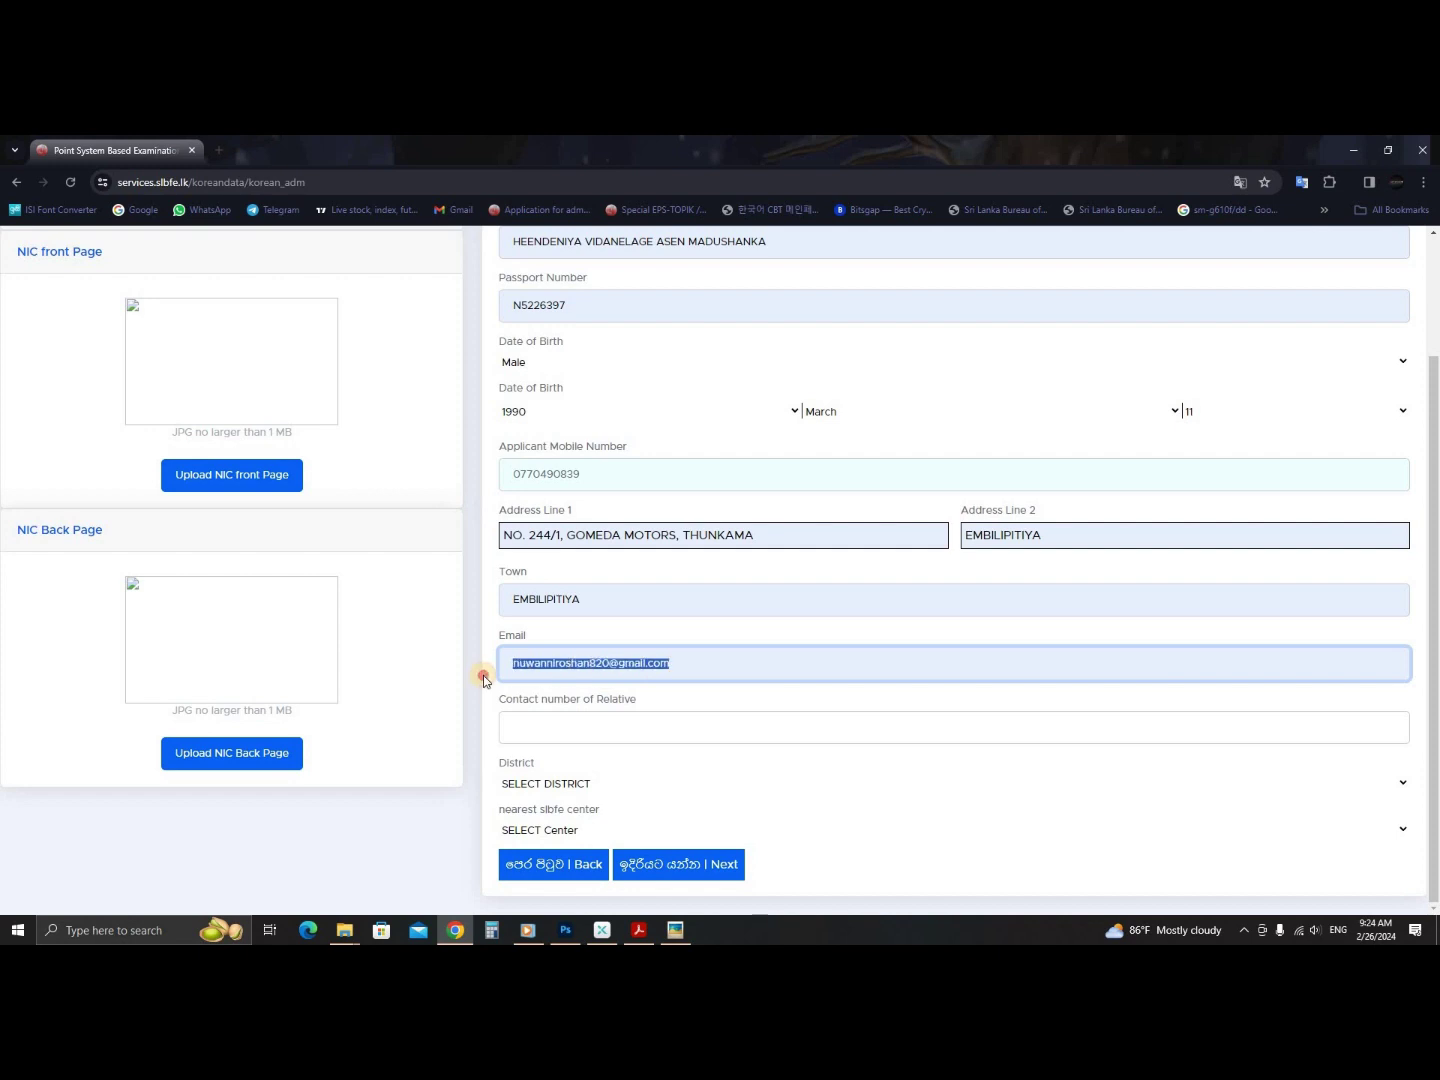
left_click(696, 662)
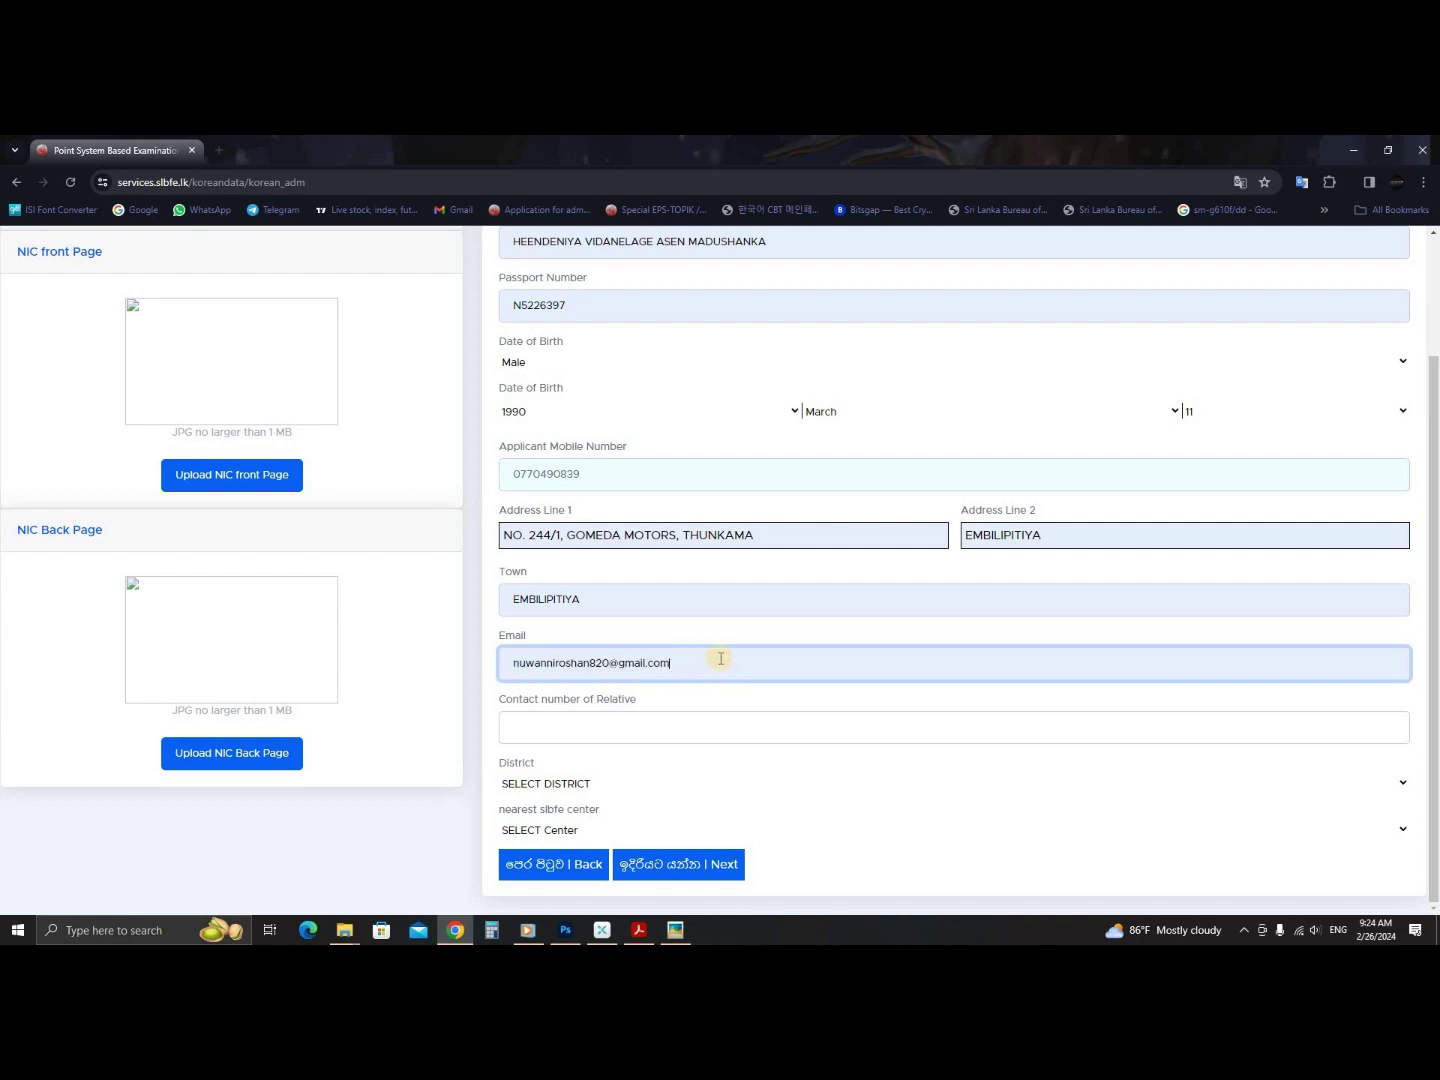
left_click_drag(684, 660, 478, 671)
- Fill in the relative's saved contact number and choose Rathnapura as the district
left_click(535, 663)
left_click(569, 727)
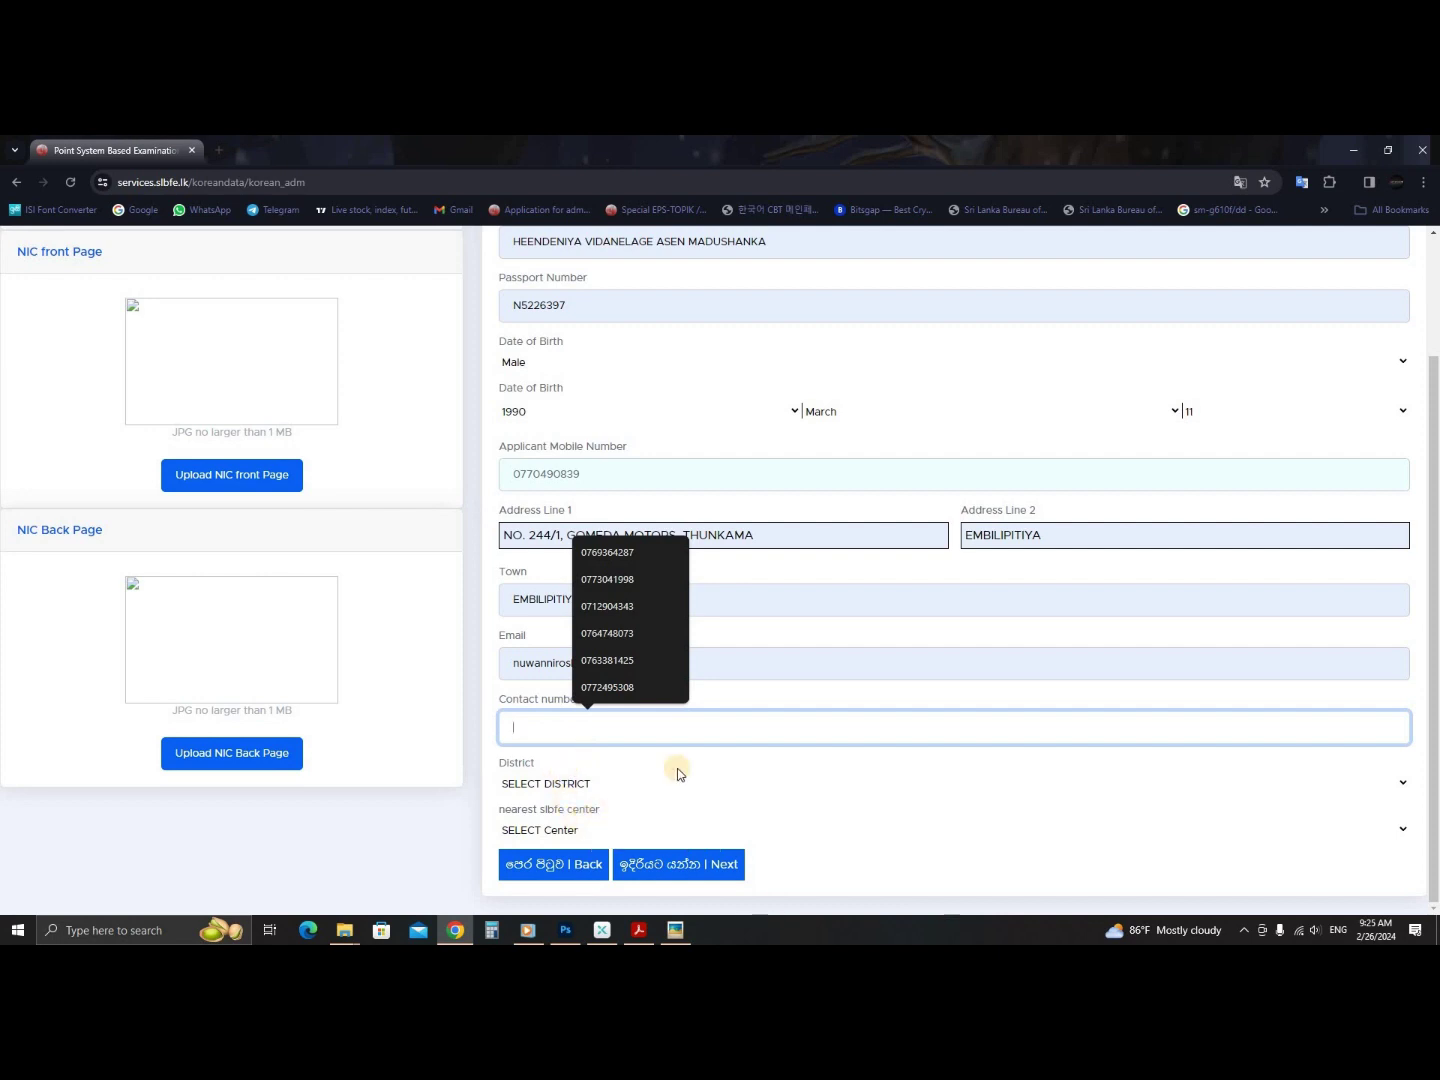
left_click(632, 580)
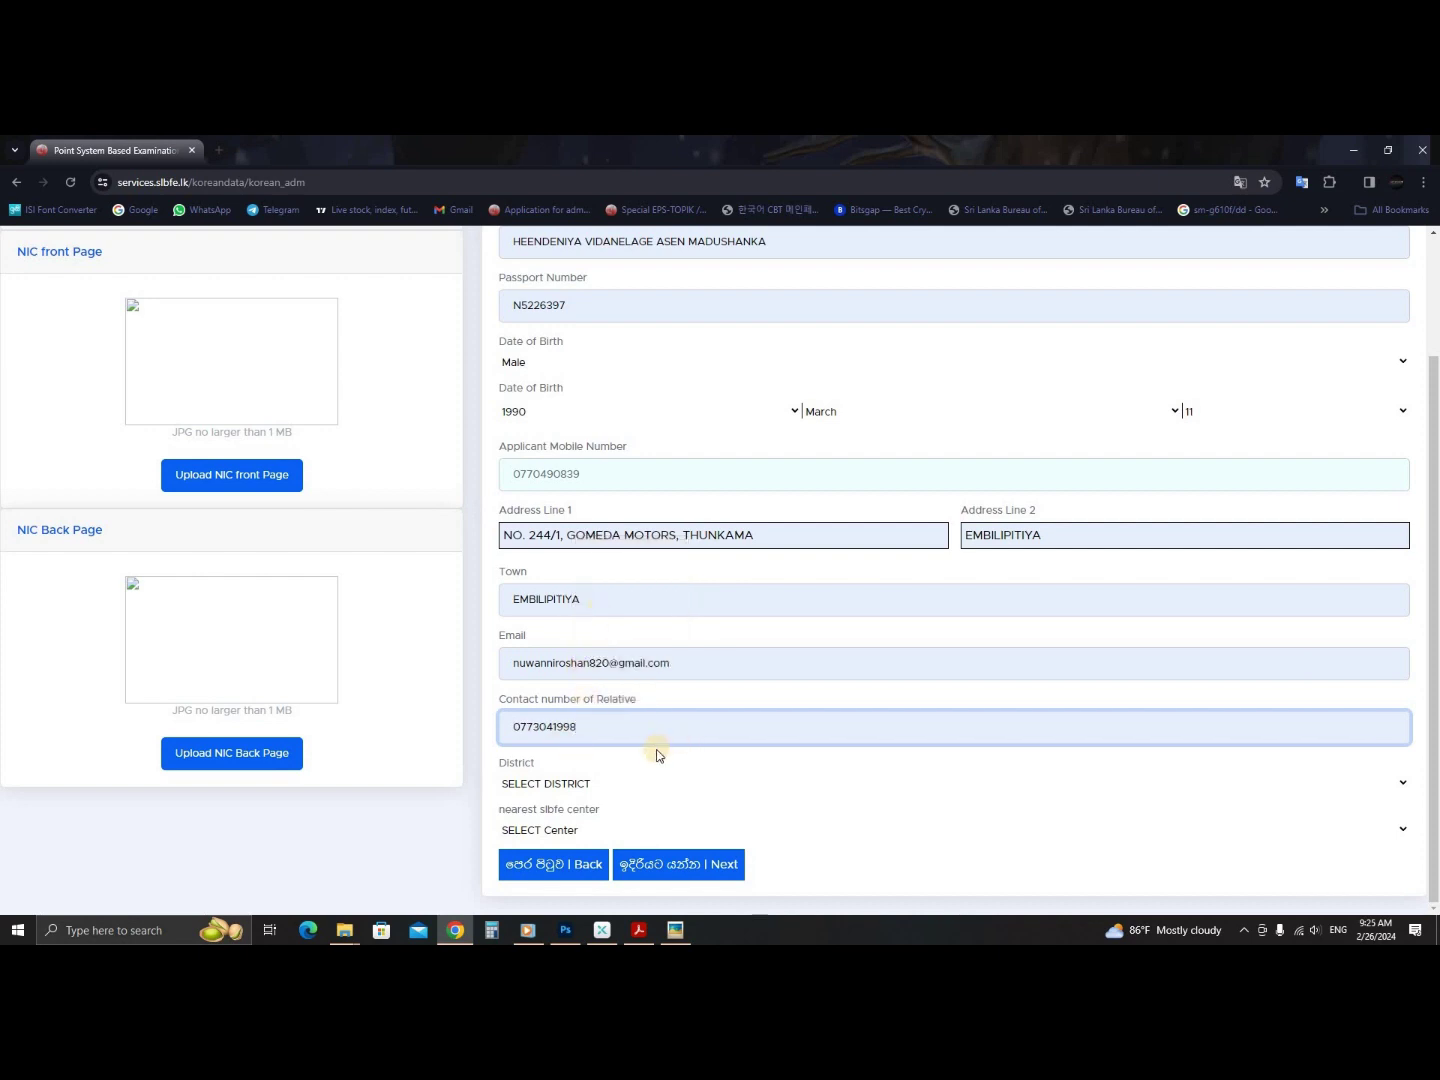
left_click(547, 781)
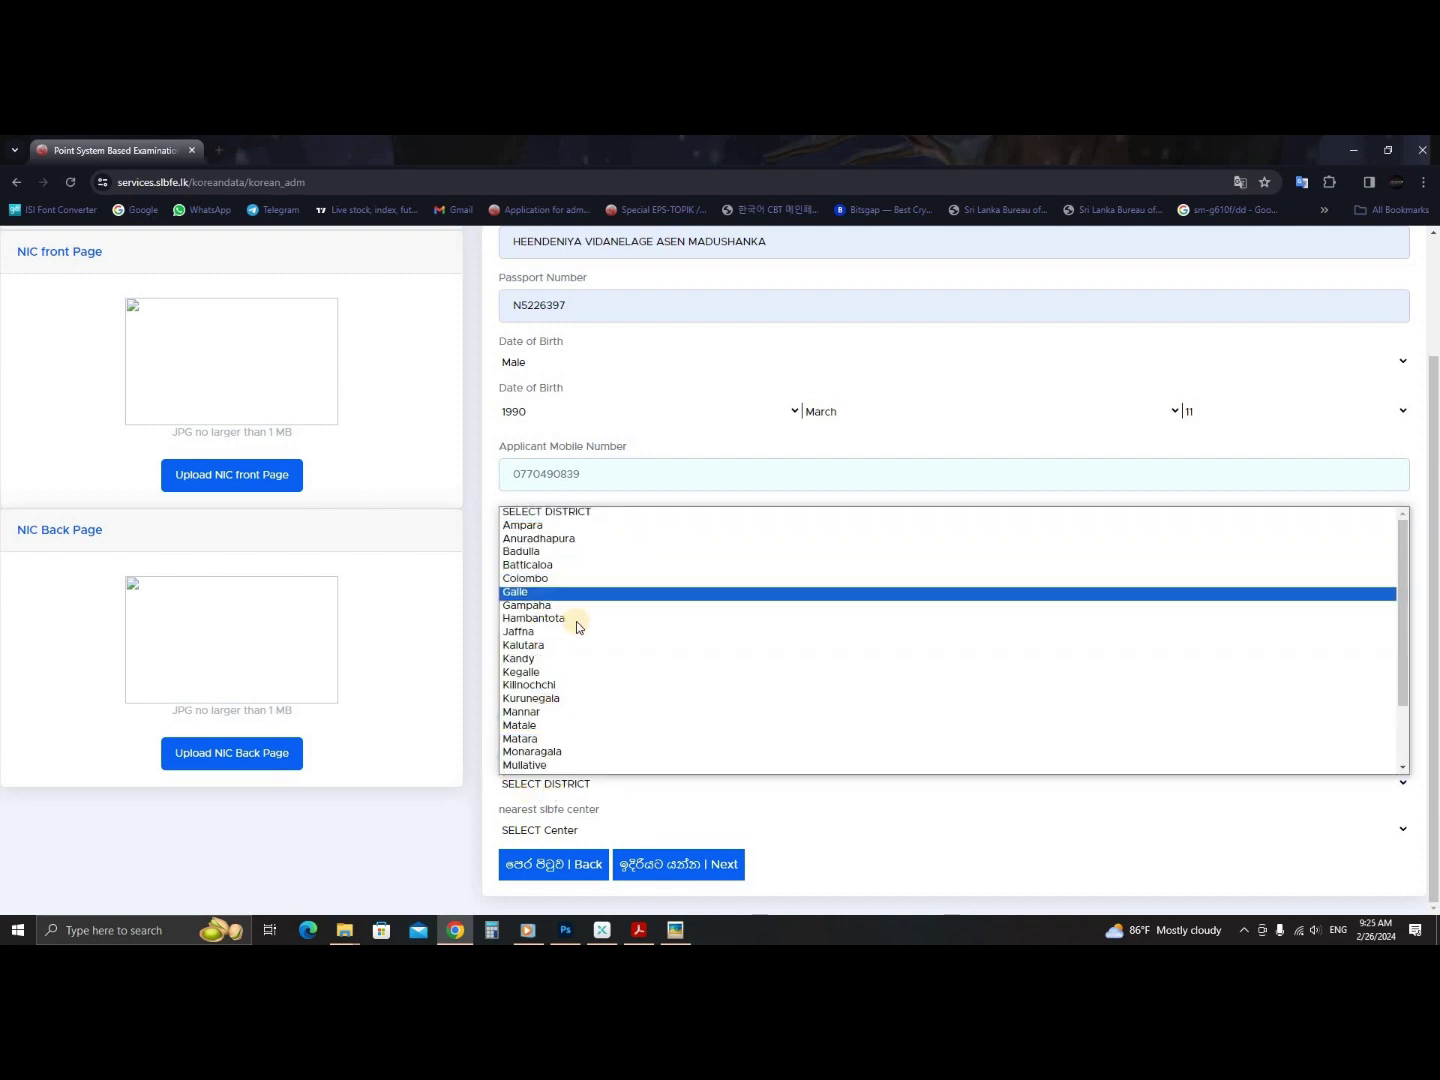
scroll(550, 728, "down", 2)
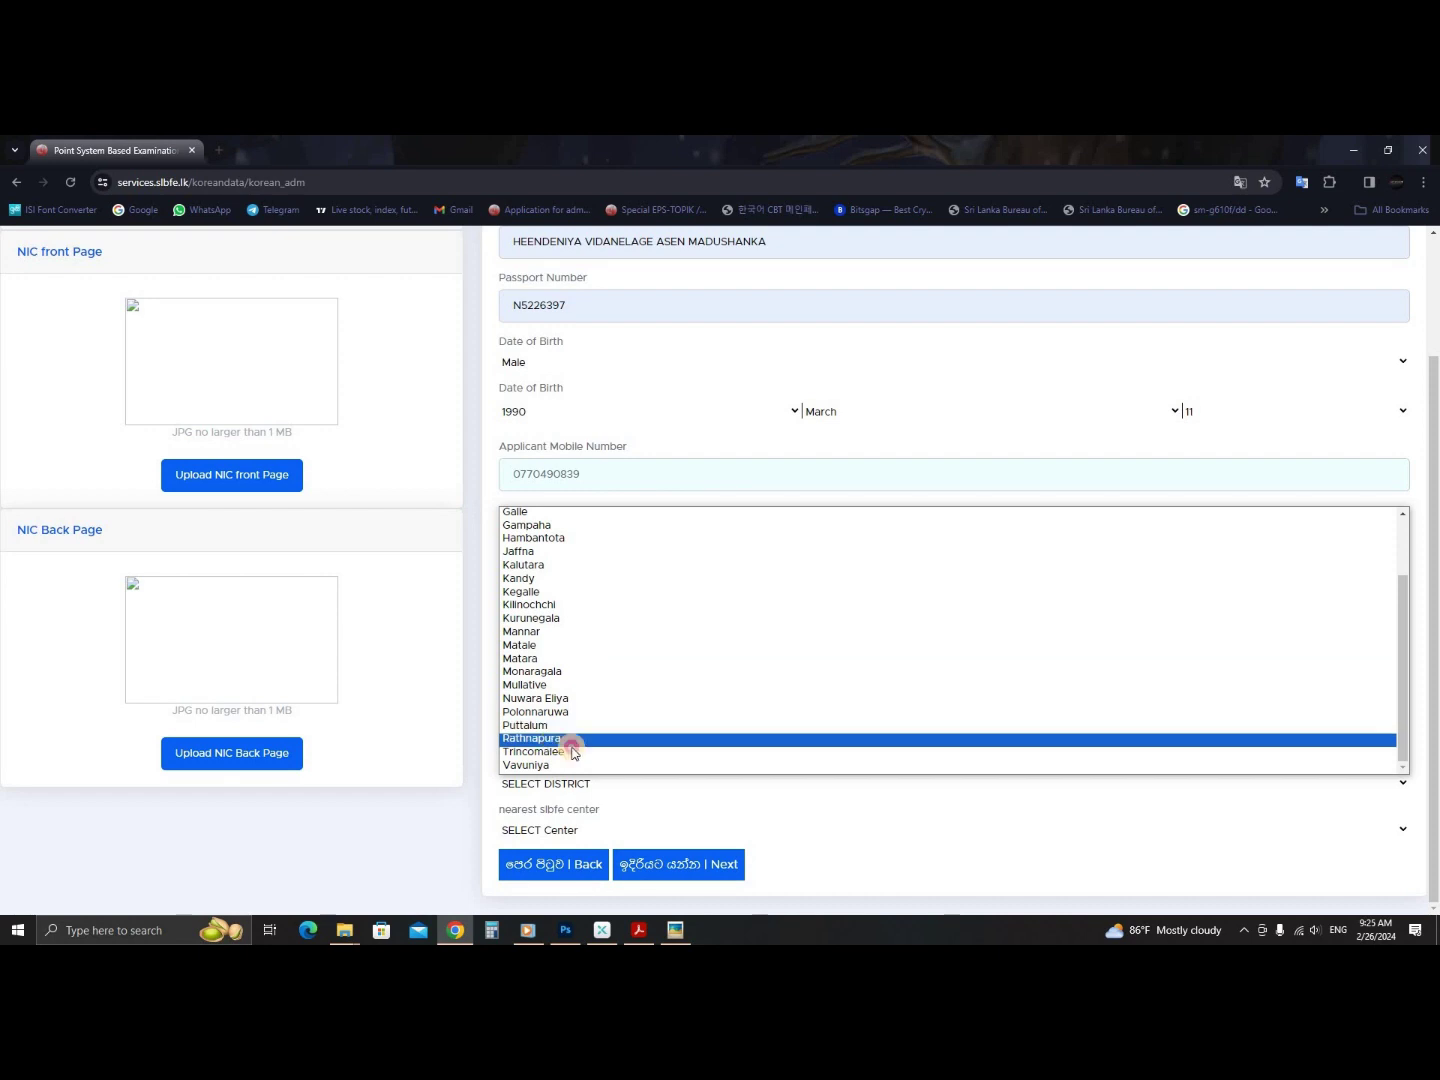
left_click(571, 740)
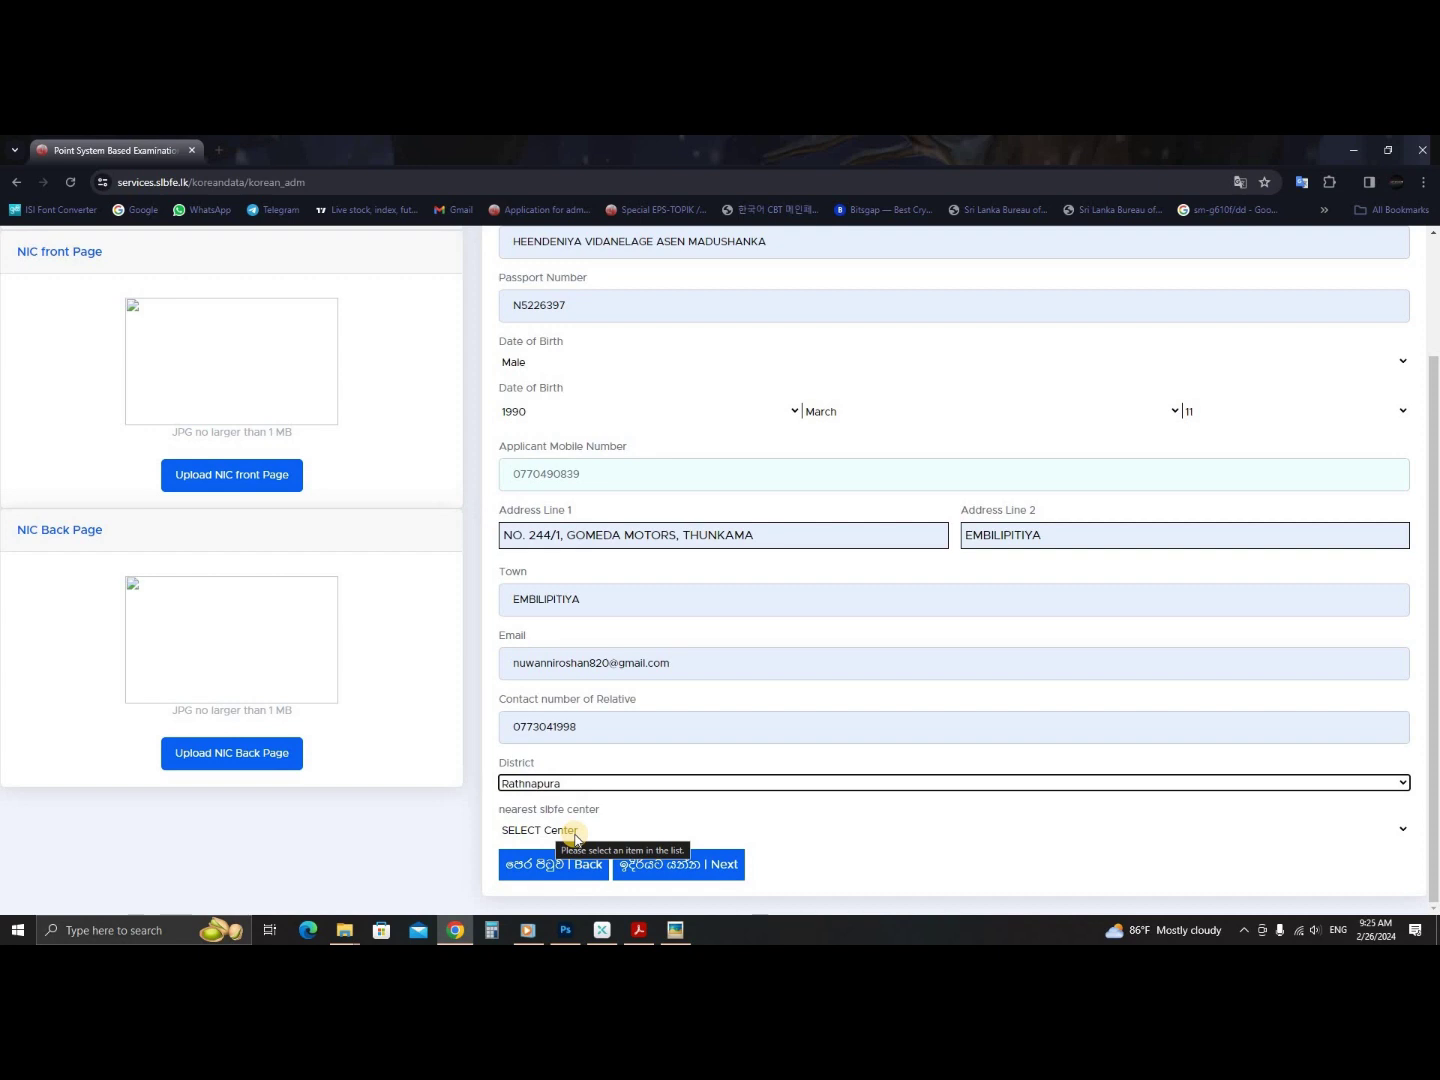
- Choose TANGALLE as the nearest SLBFE centre
left_click(579, 830)
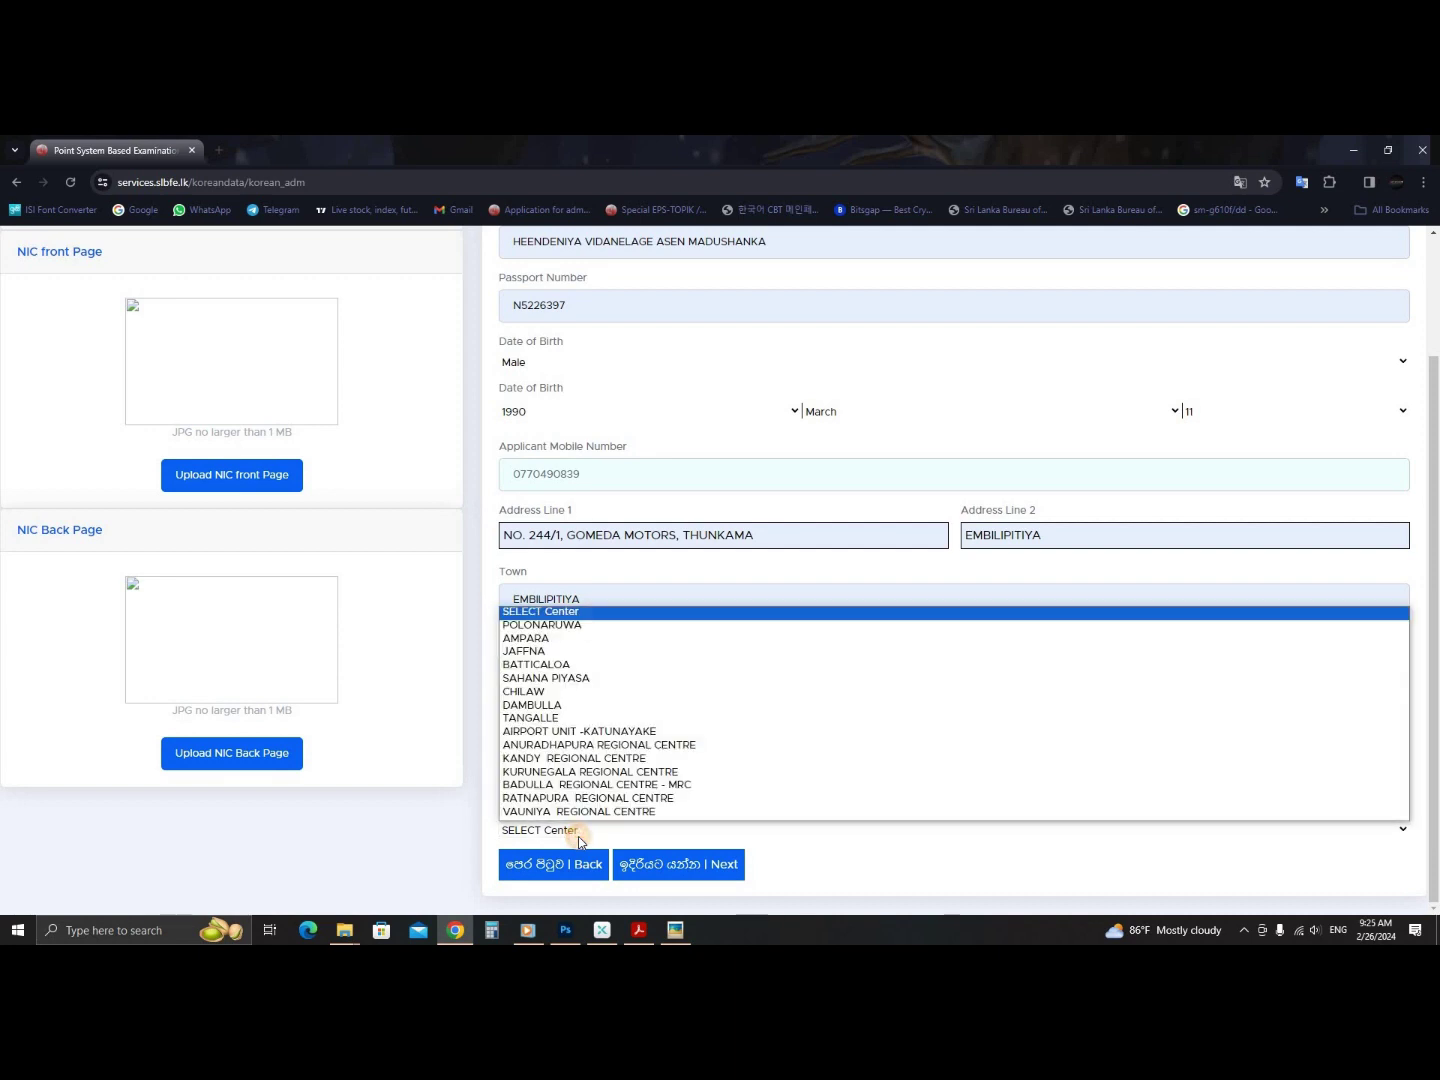
left_click(575, 838)
left_click(572, 841)
left_click(554, 720)
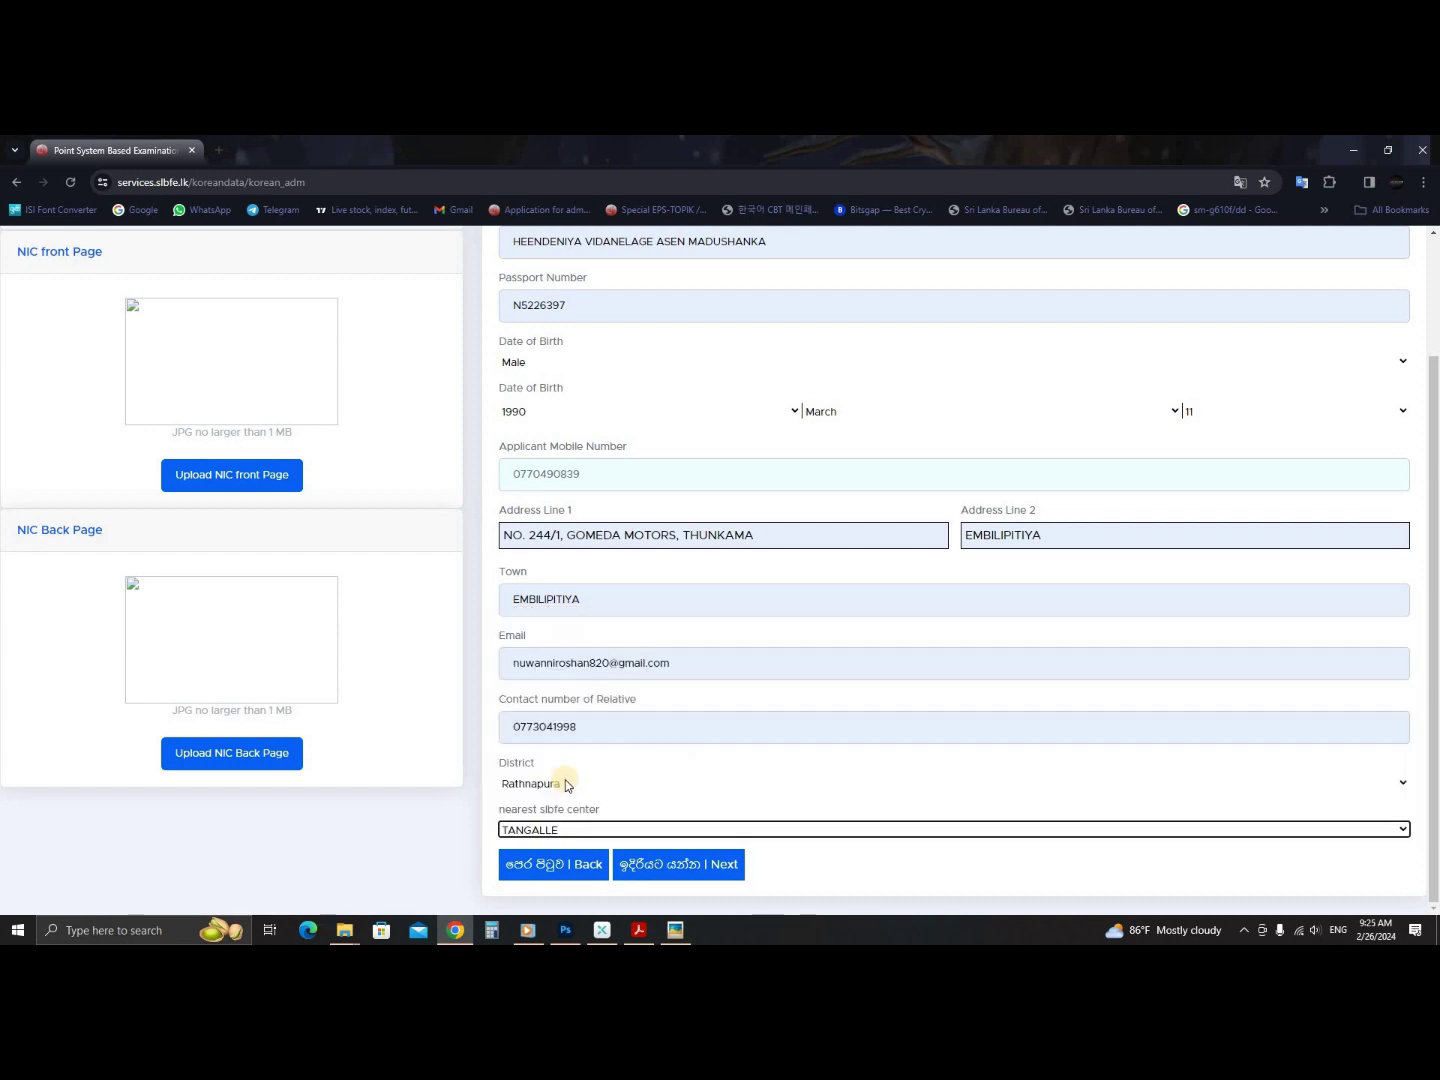
left_click(563, 830)
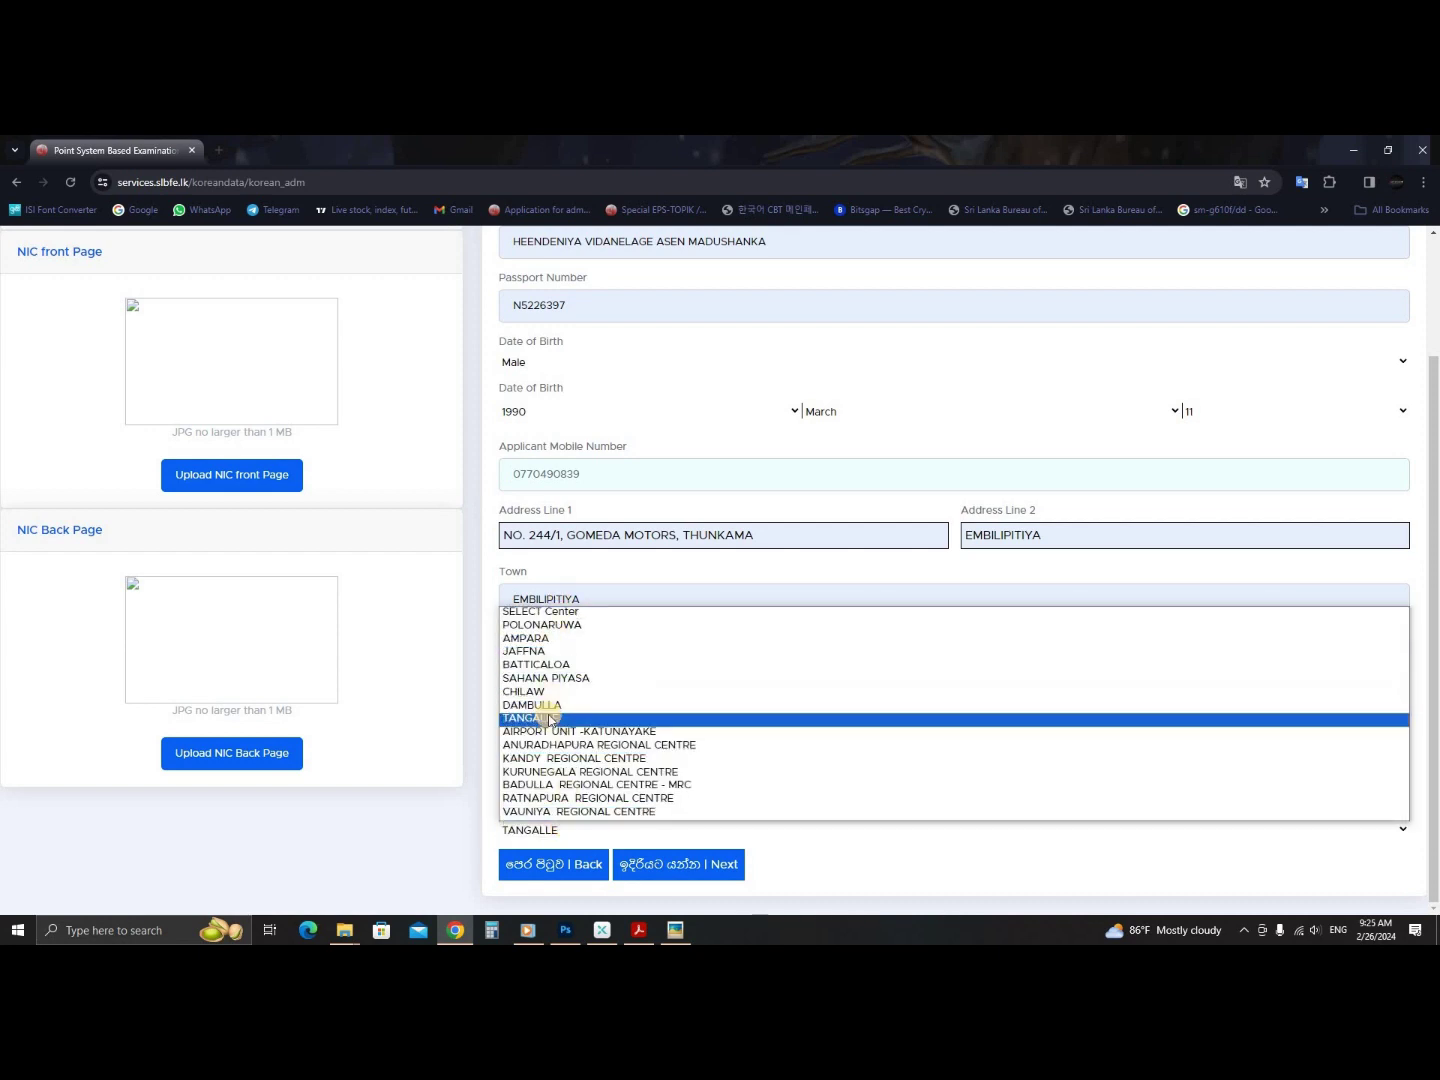
left_click(543, 717)
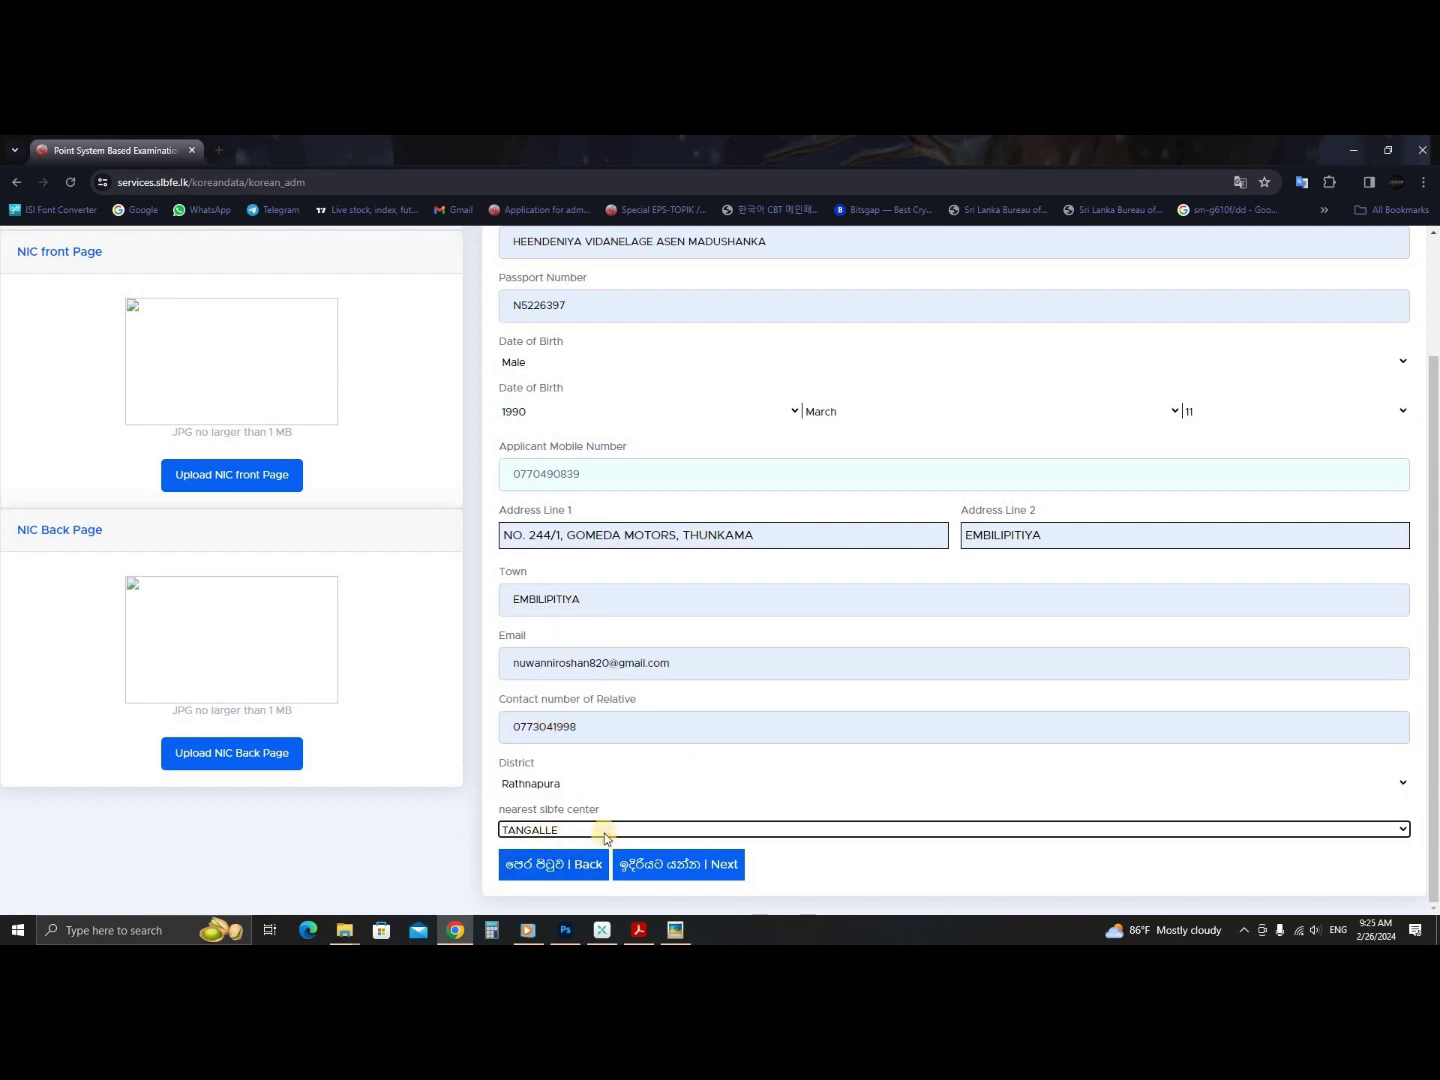
left_click(970, 876)
scroll(514, 771, "up", 3)
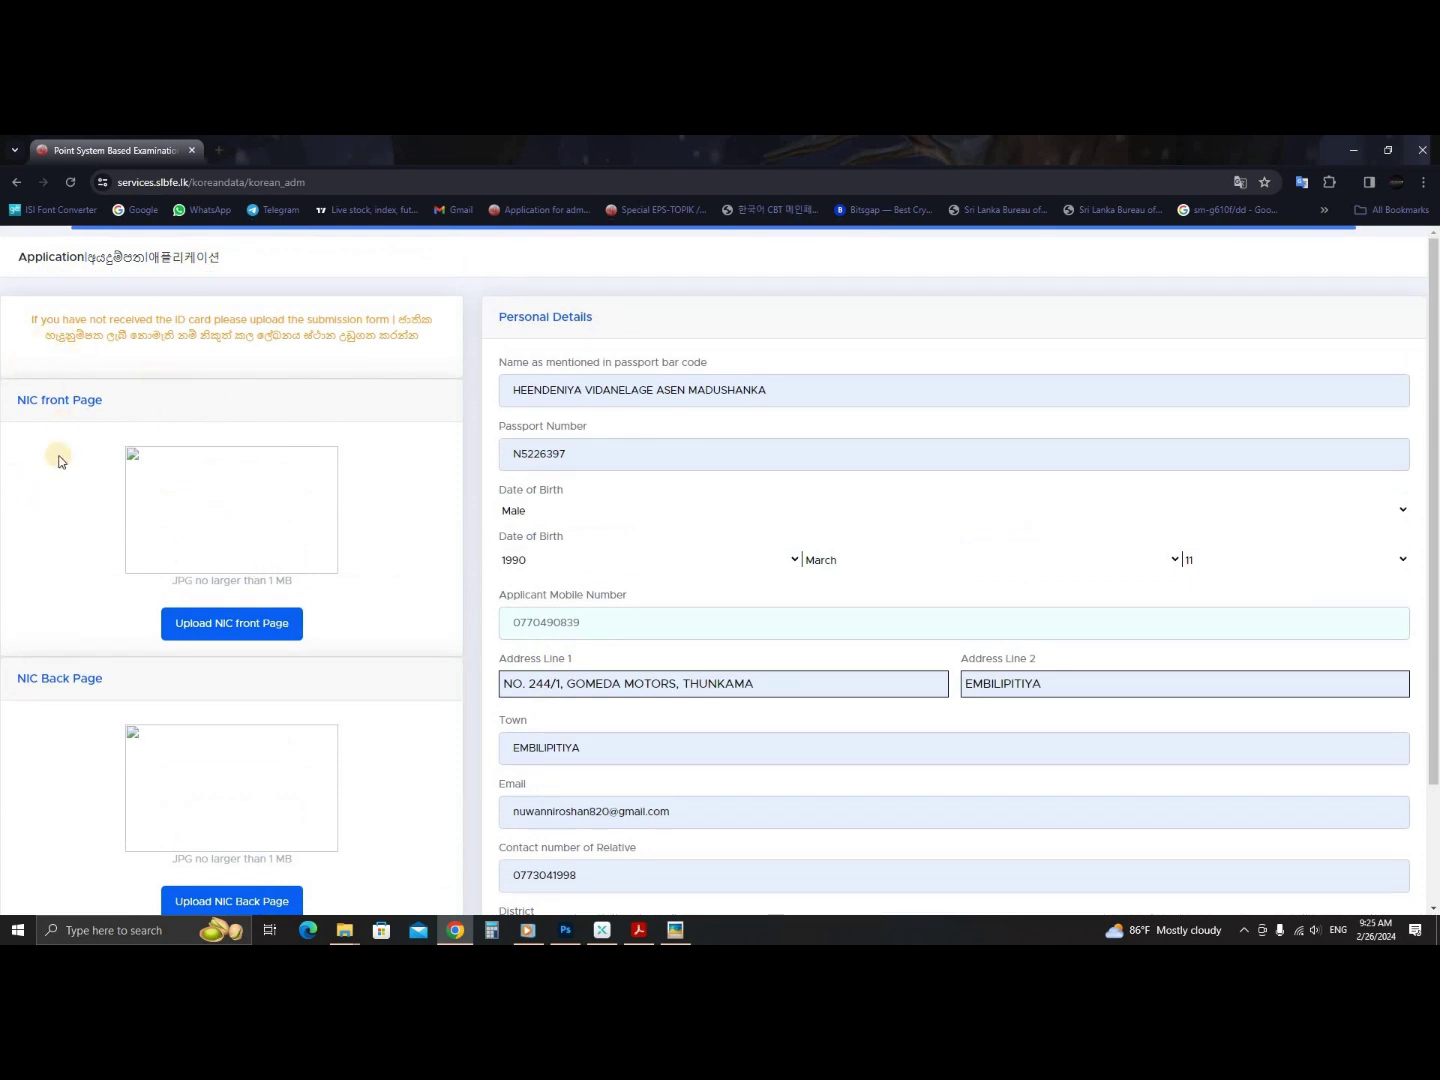
- Upload image 04 from Desktop > New folder (2) > 64 as the NIC front page after previewing it
left_click(236, 625)
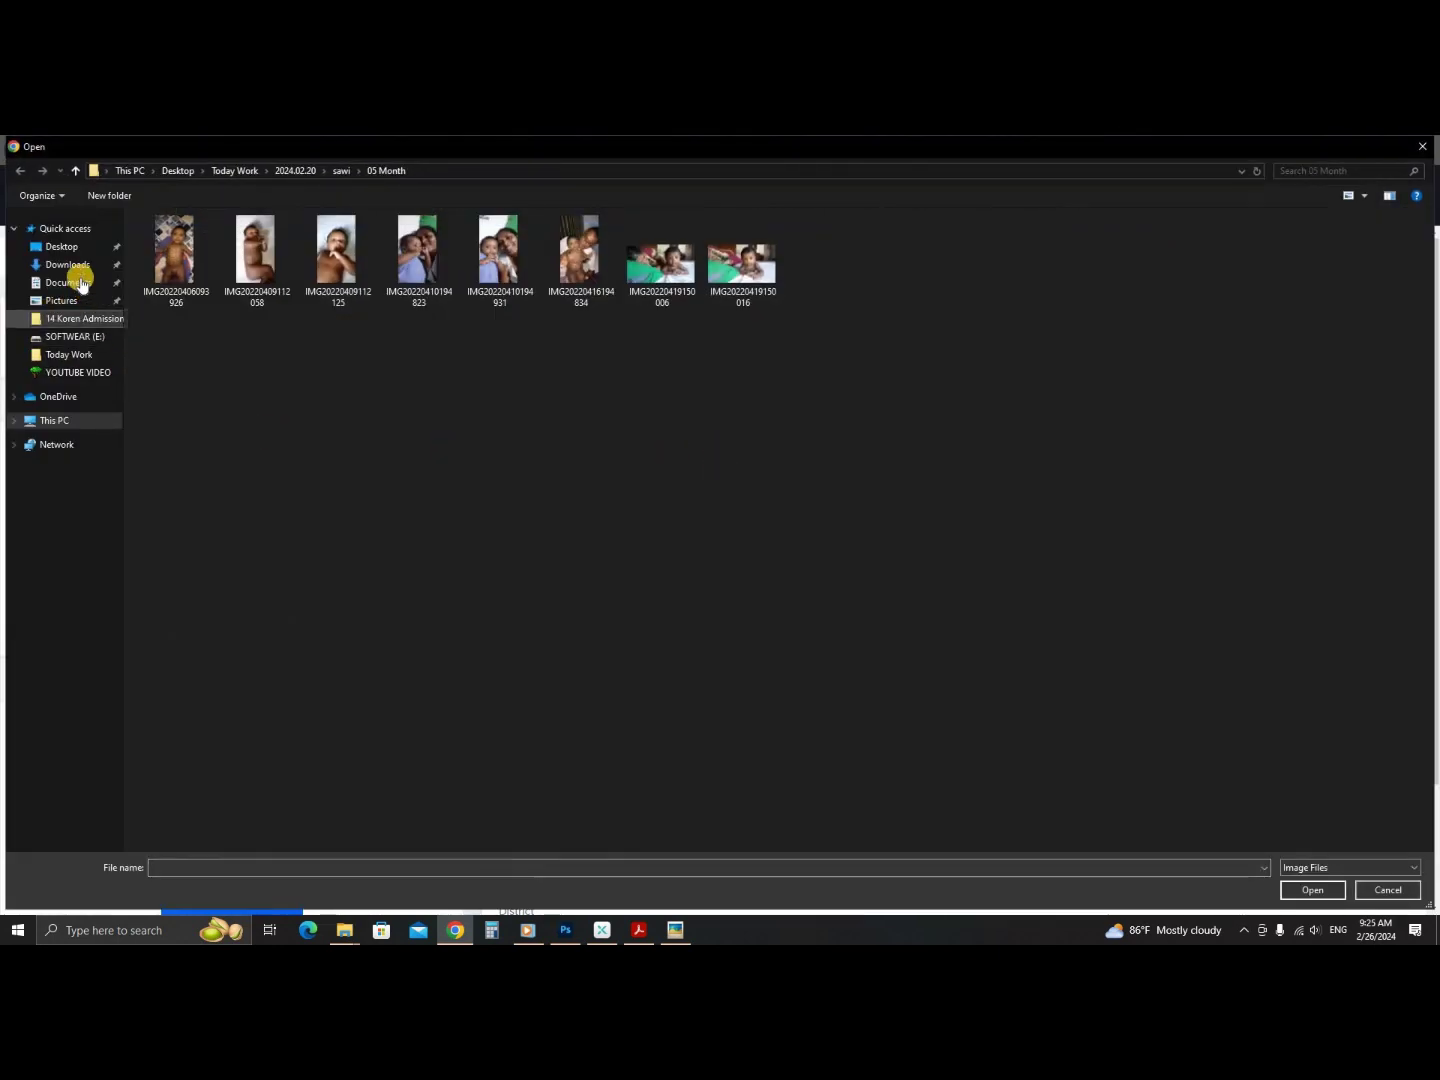
left_click(61, 246)
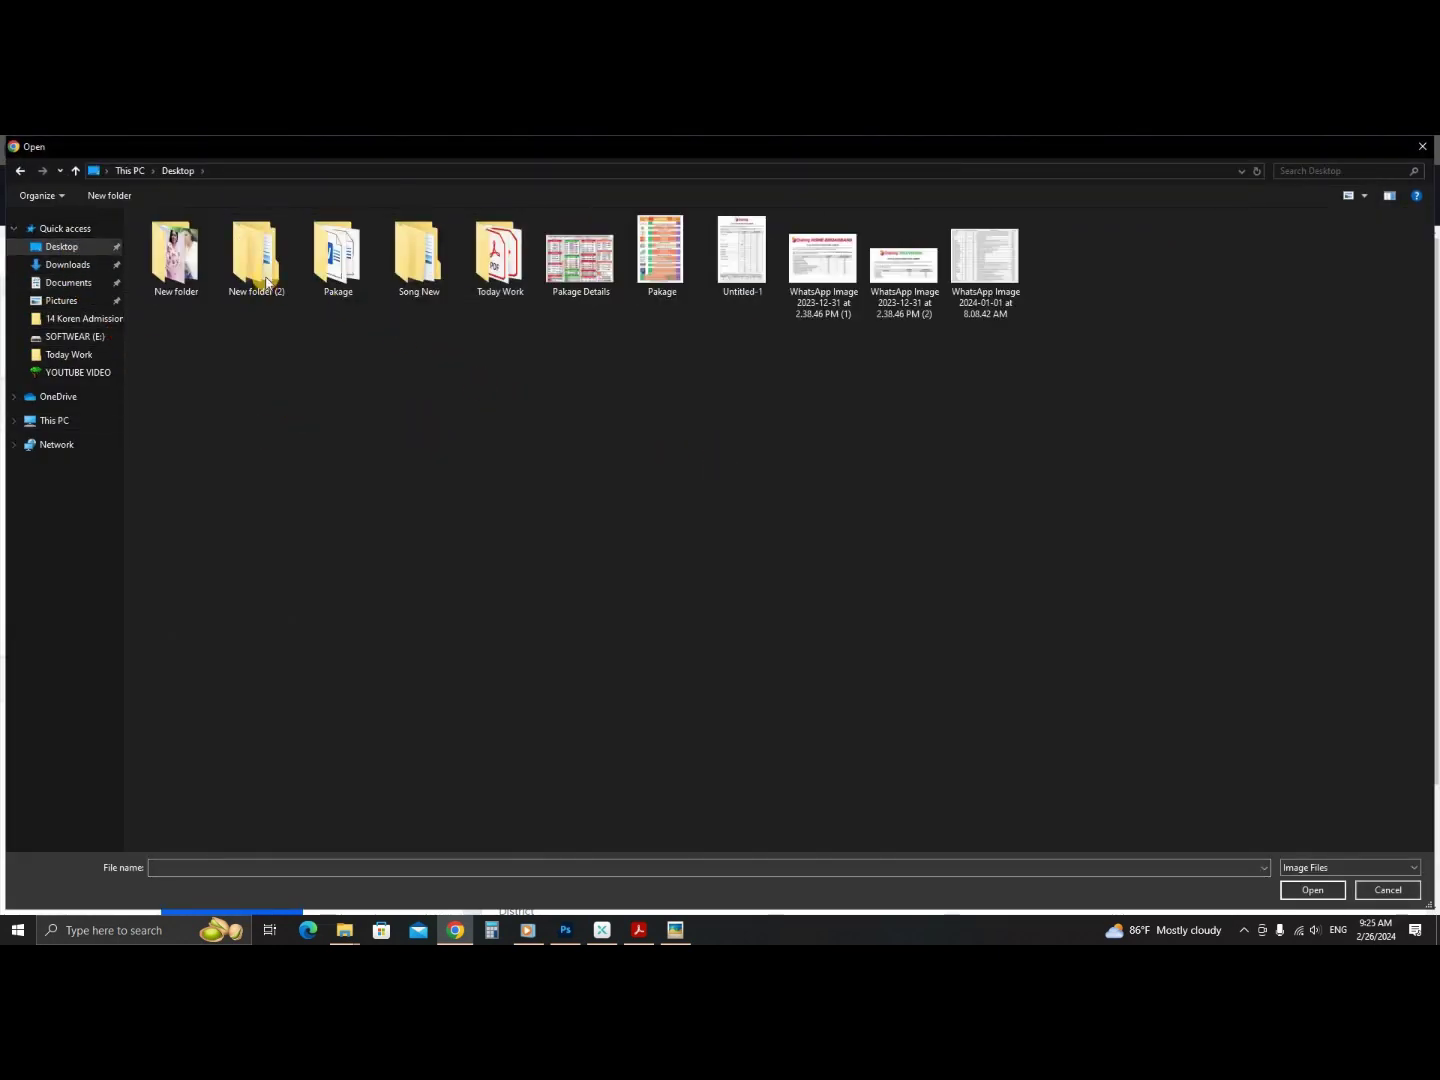
double_click(282, 247)
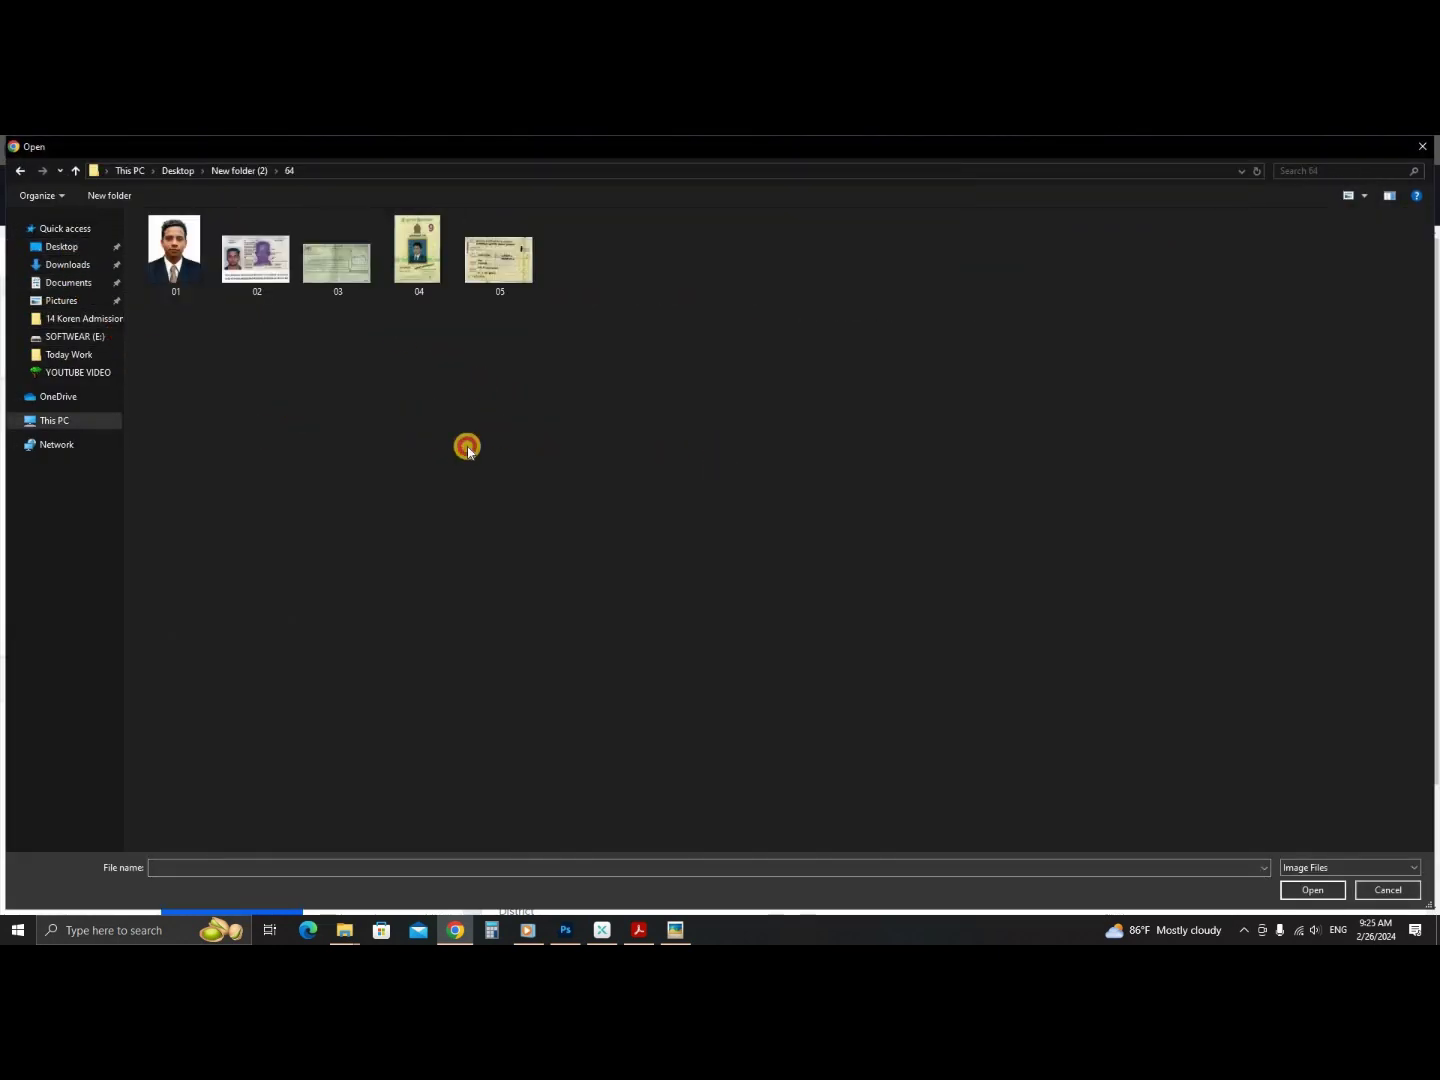
left_click(416, 248)
right_click(417, 246)
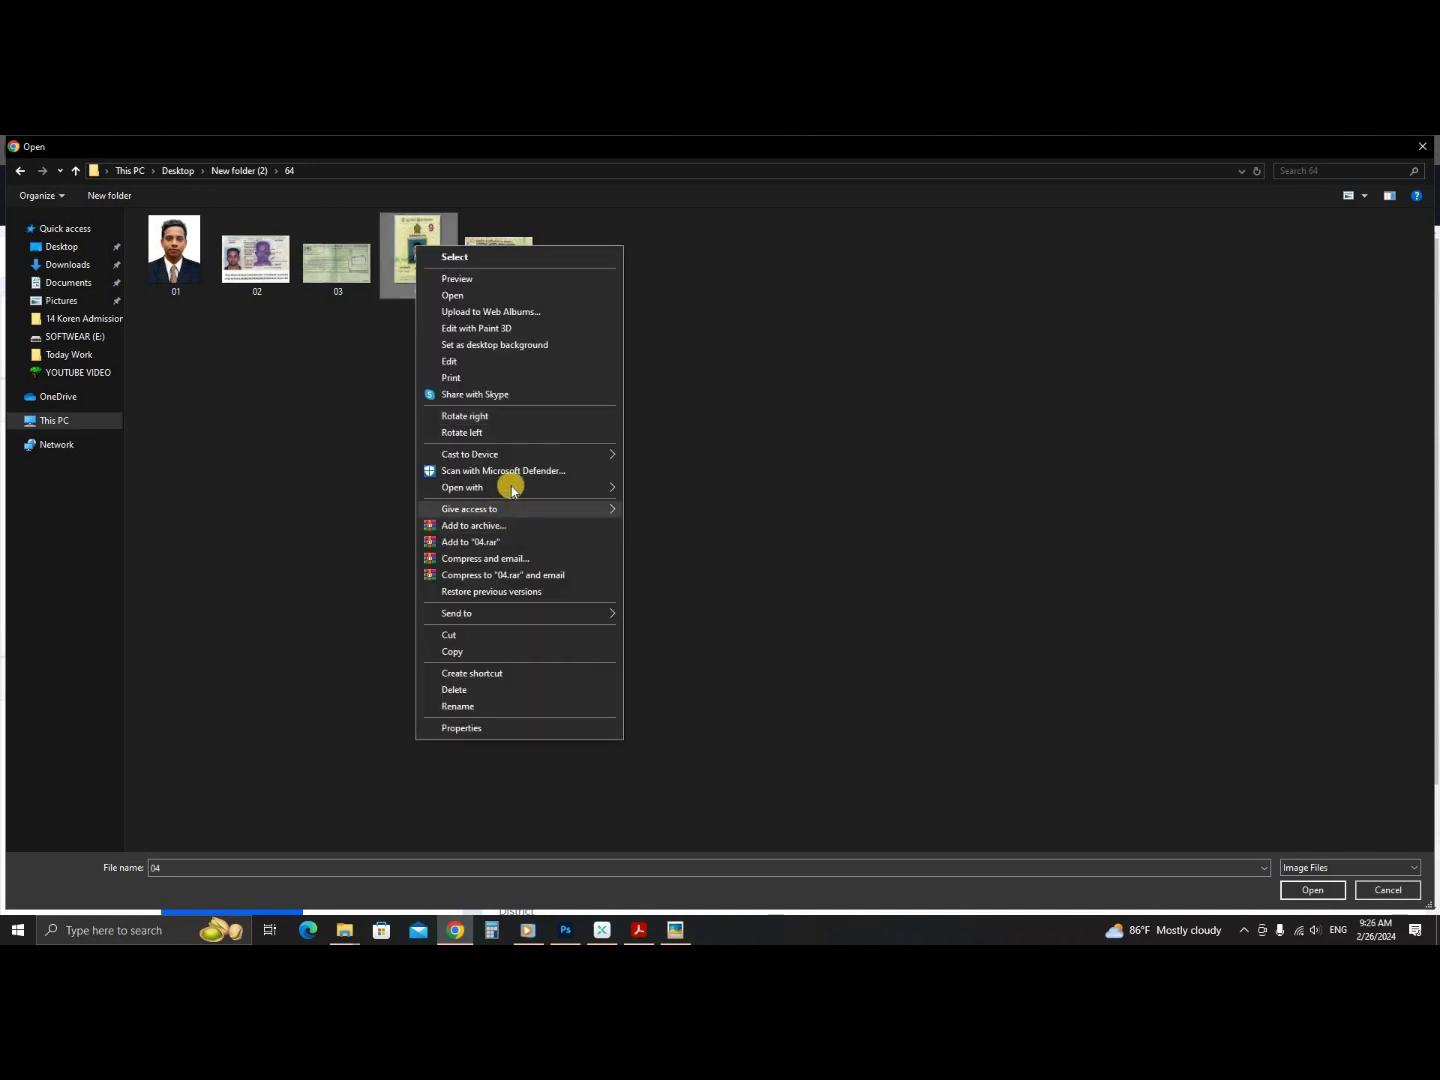
mouse_move(510, 487)
left_click(698, 590)
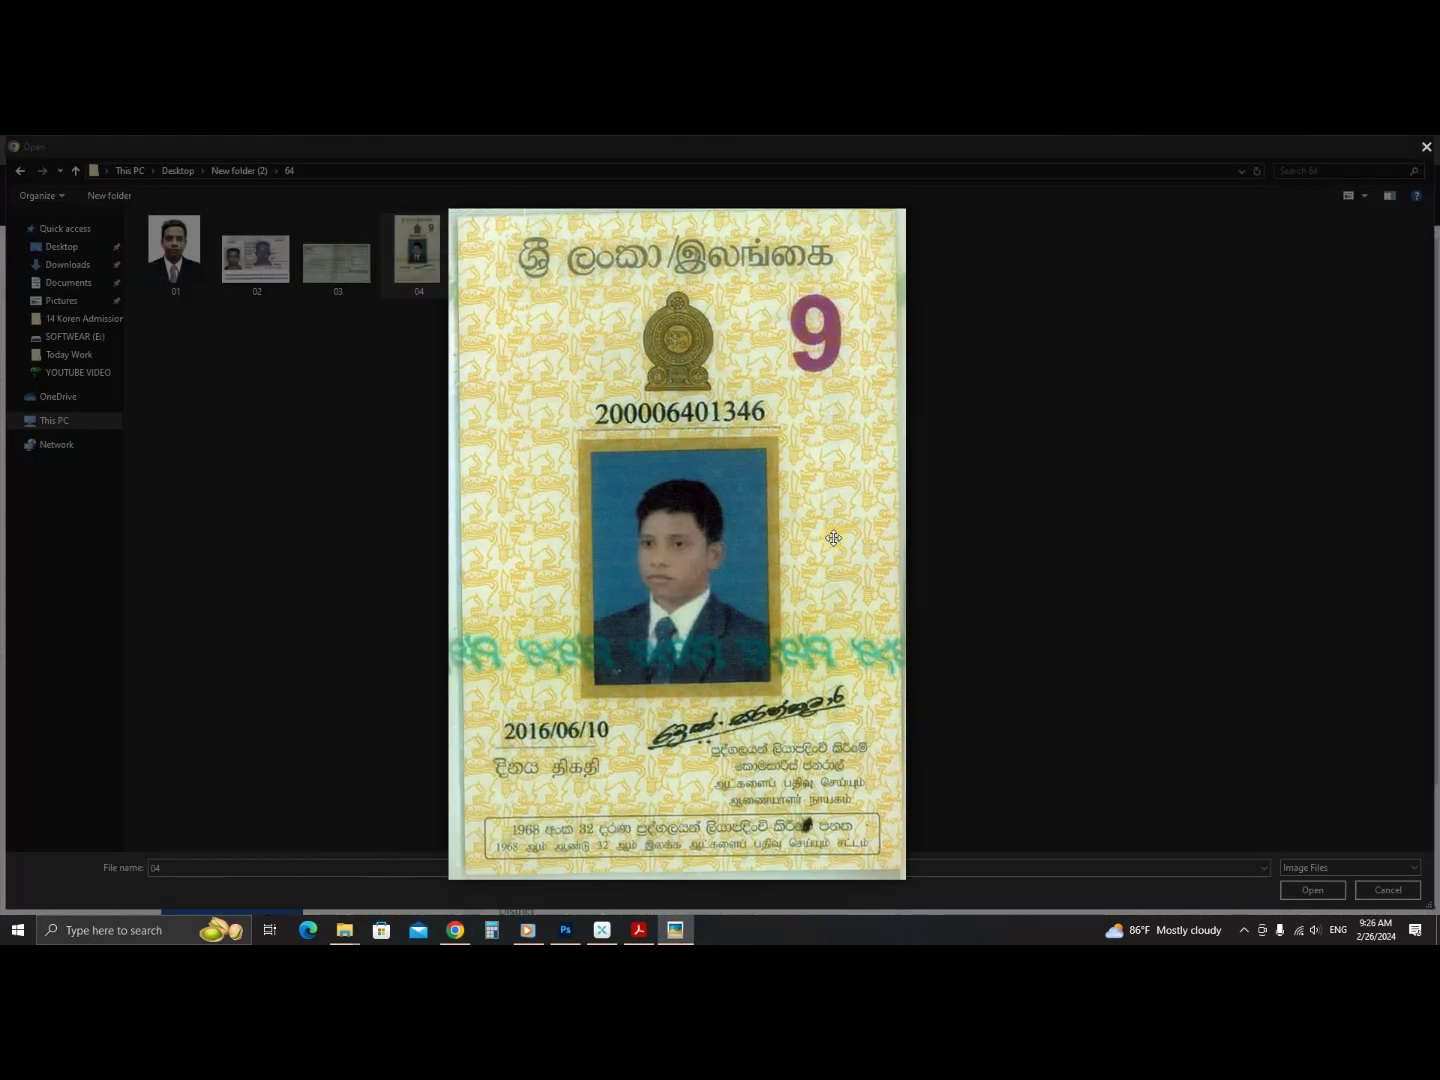
left_click(1202, 226)
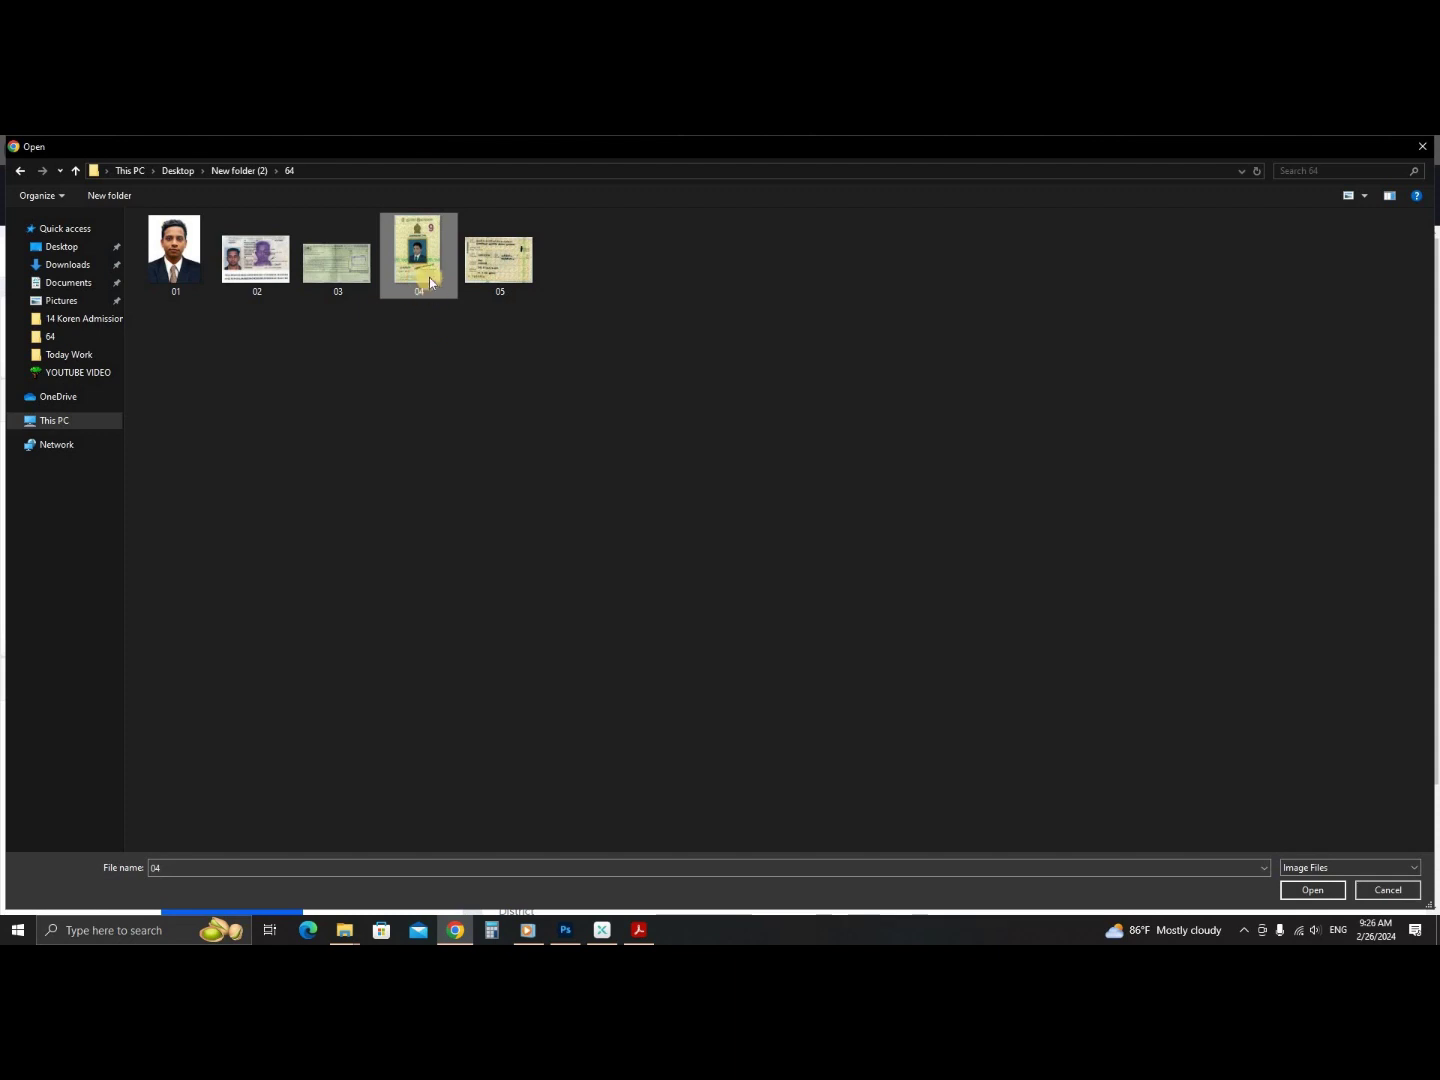
double_click(419, 283)
scroll(124, 613, "down", 3)
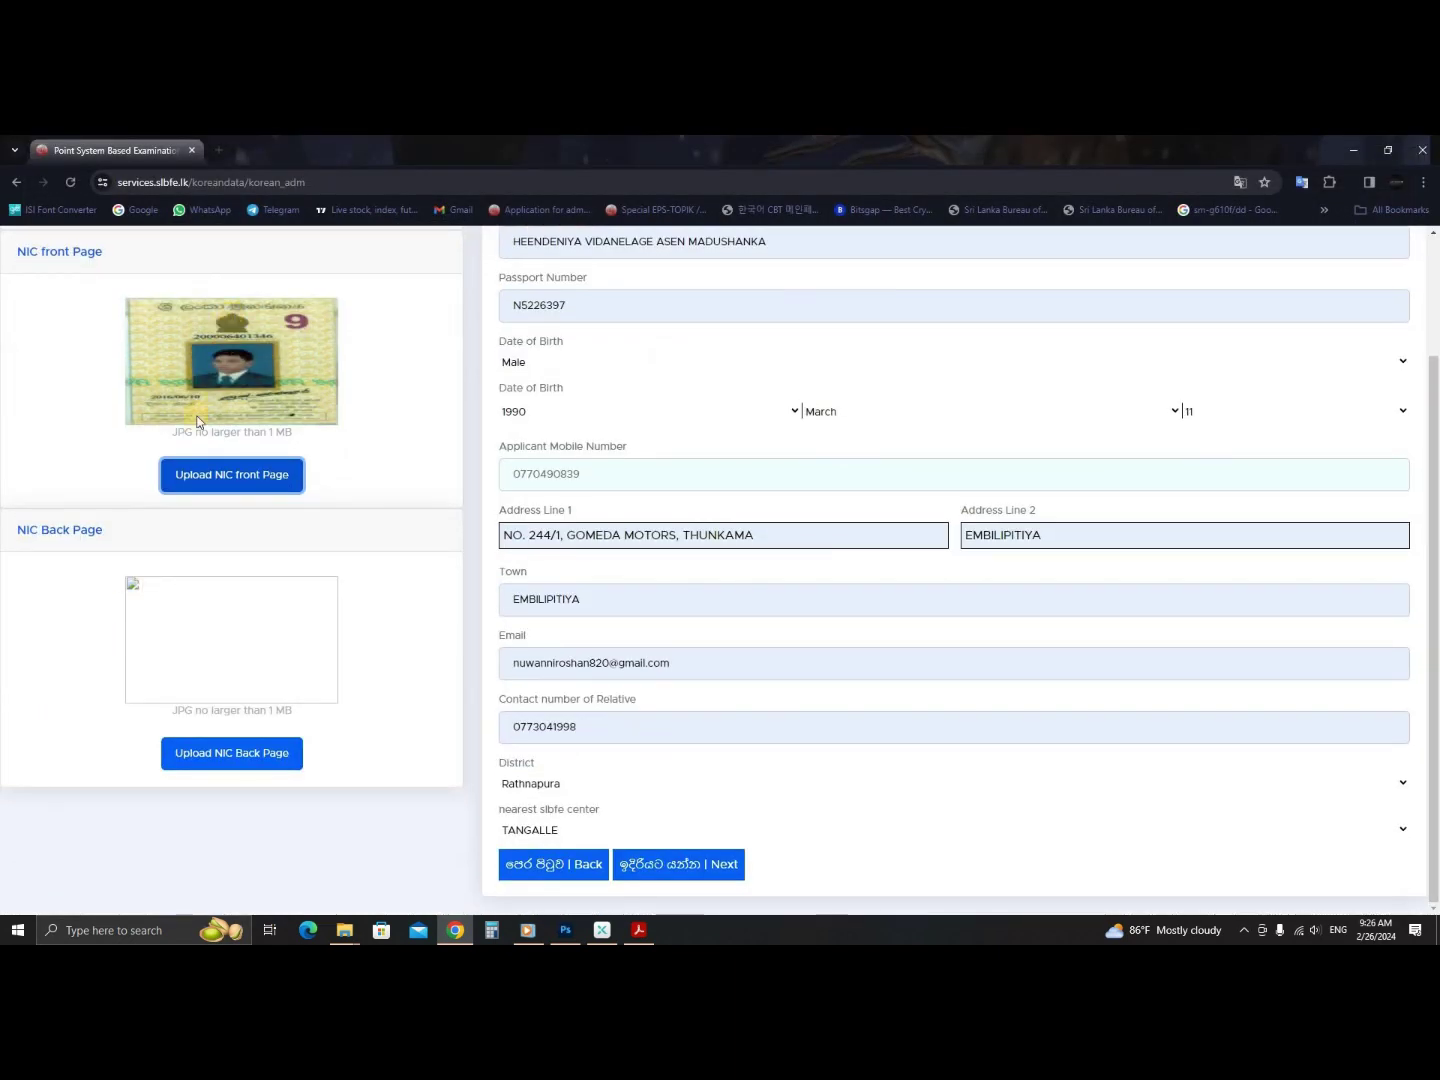
left_click_drag(294, 433, 150, 434)
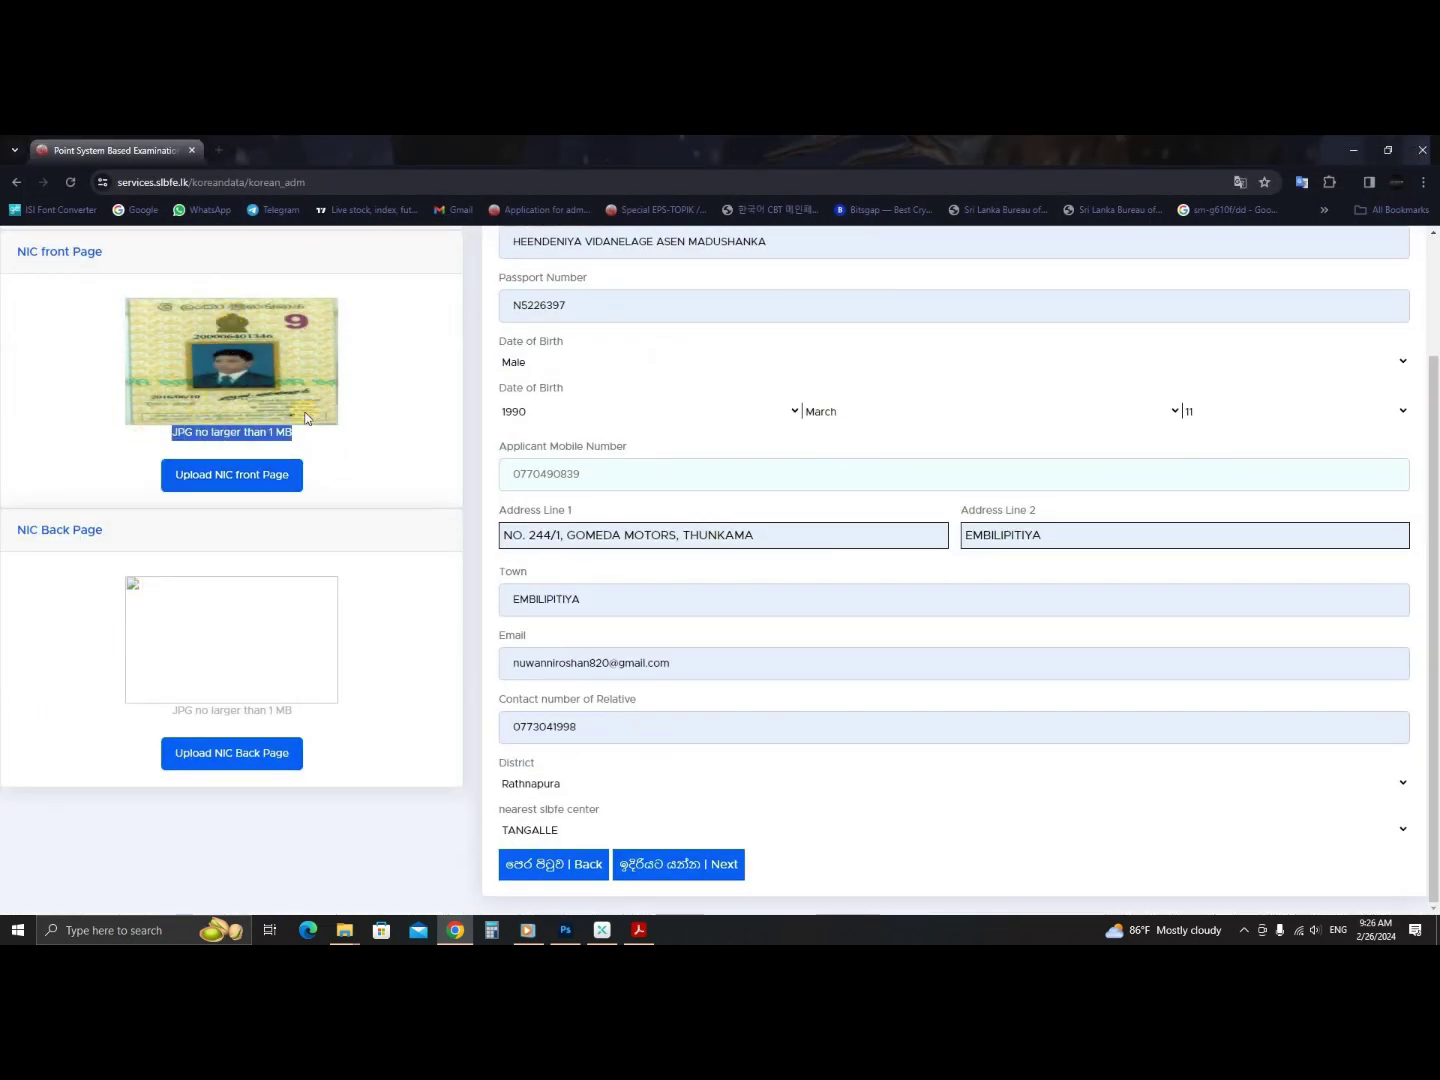
left_click(229, 761)
left_click(371, 453)
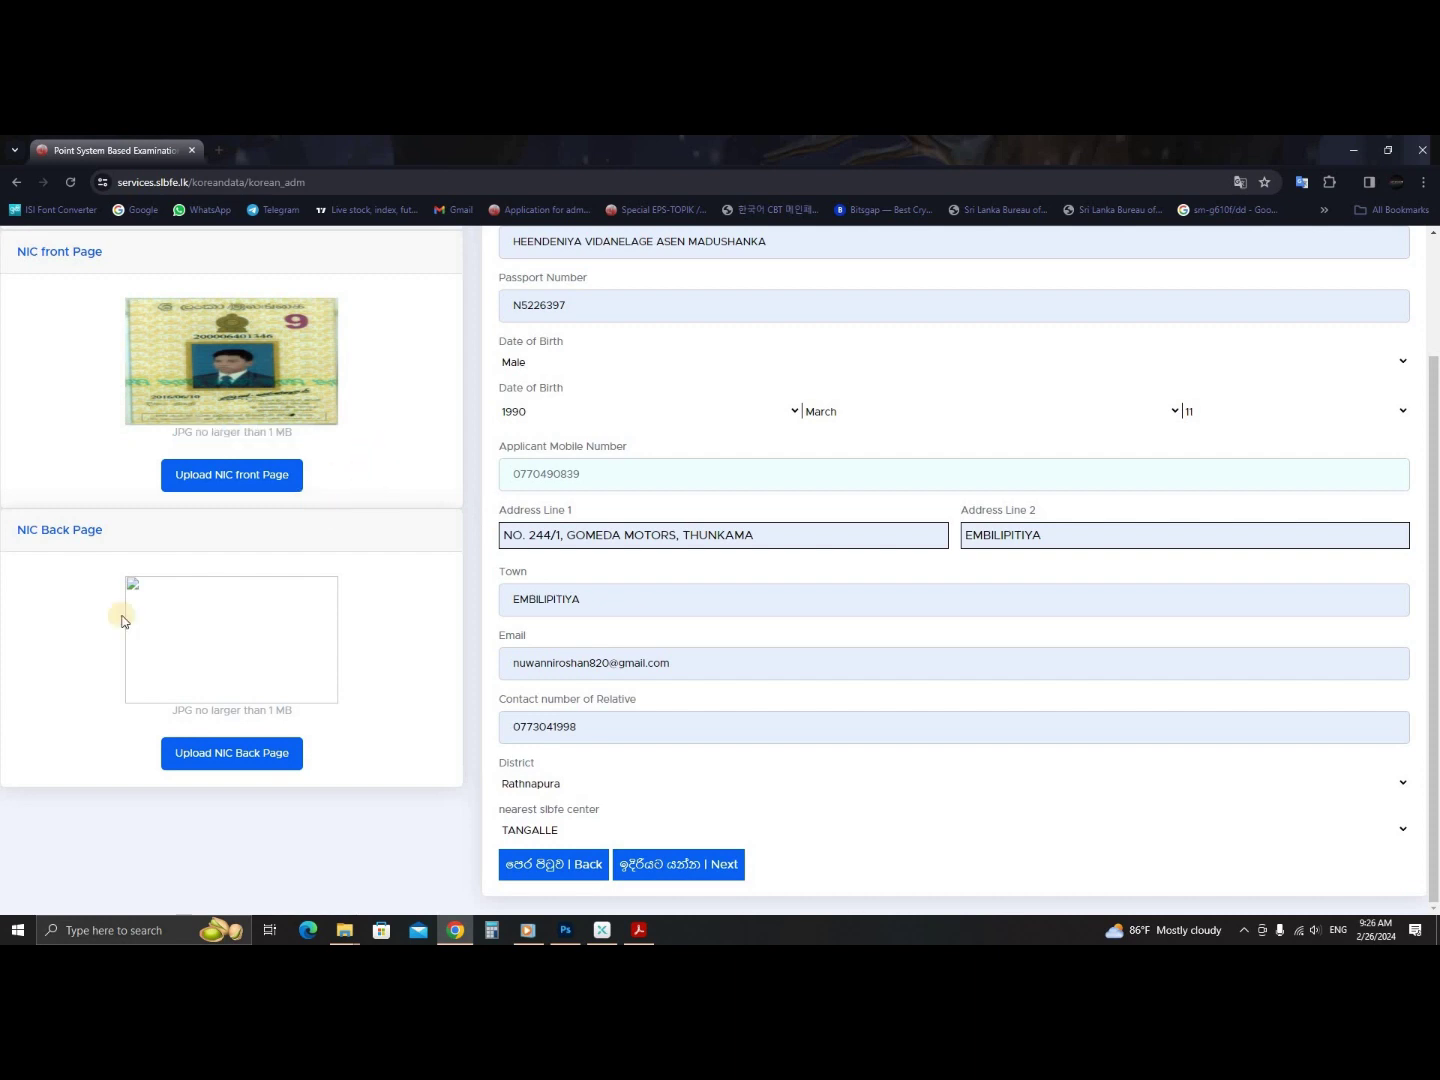
- Upload image 05 as the NIC back page after previewing it
left_click(189, 753)
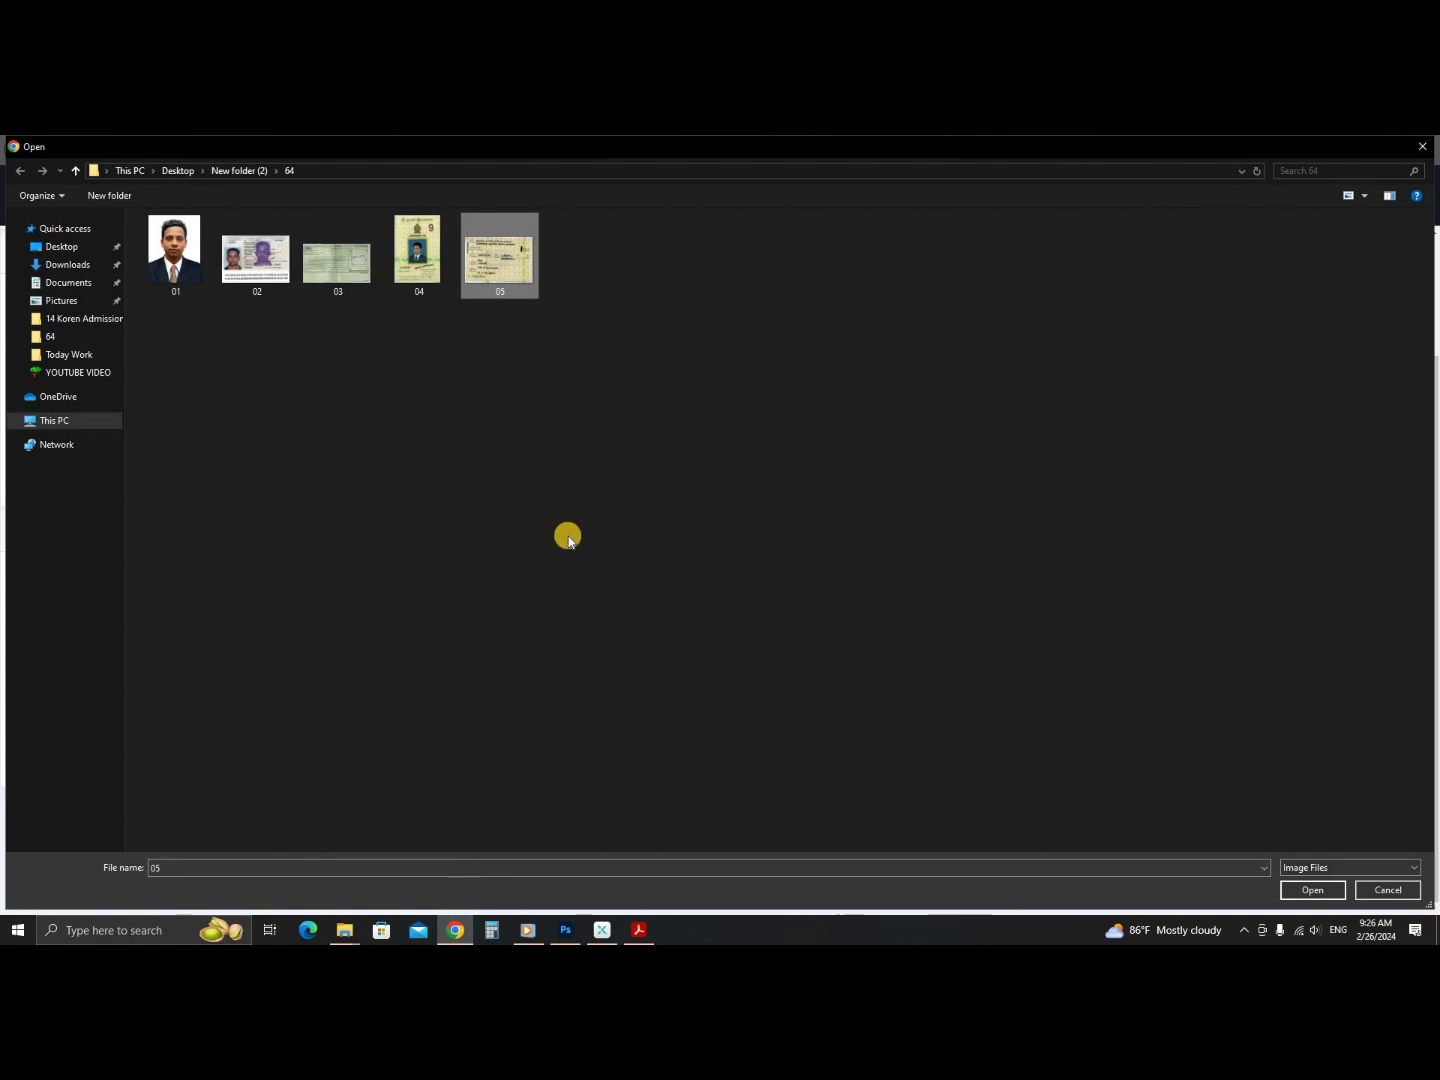
key("shift+F10")
mouse_move(571, 521)
left_click(788, 624)
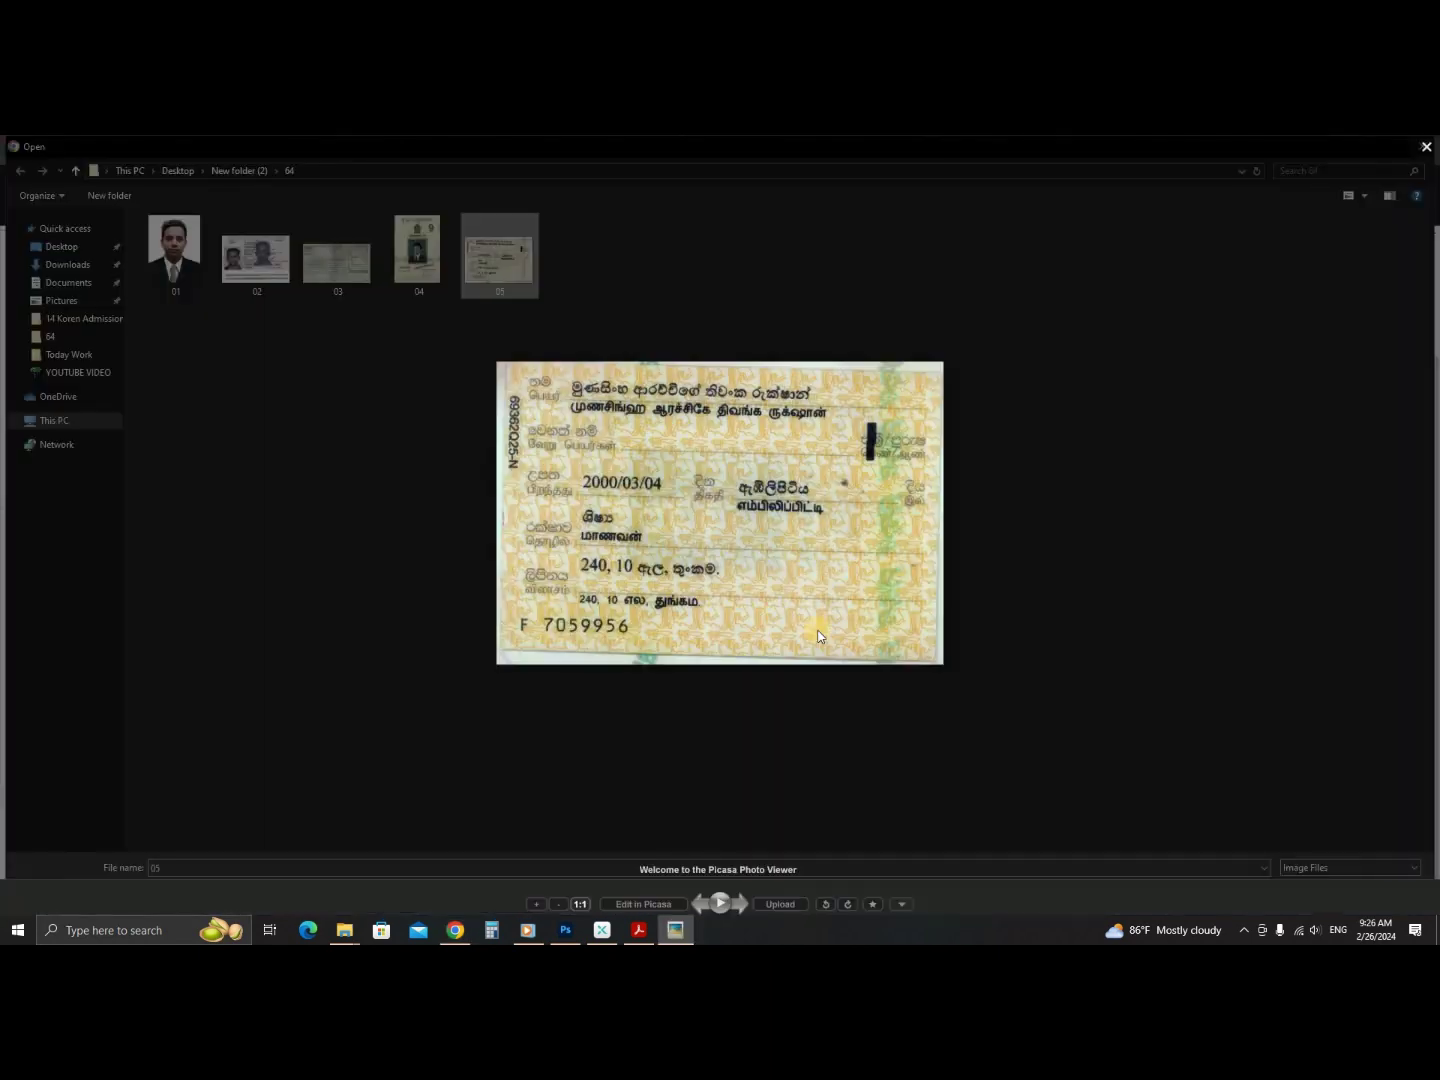
left_click(1327, 228)
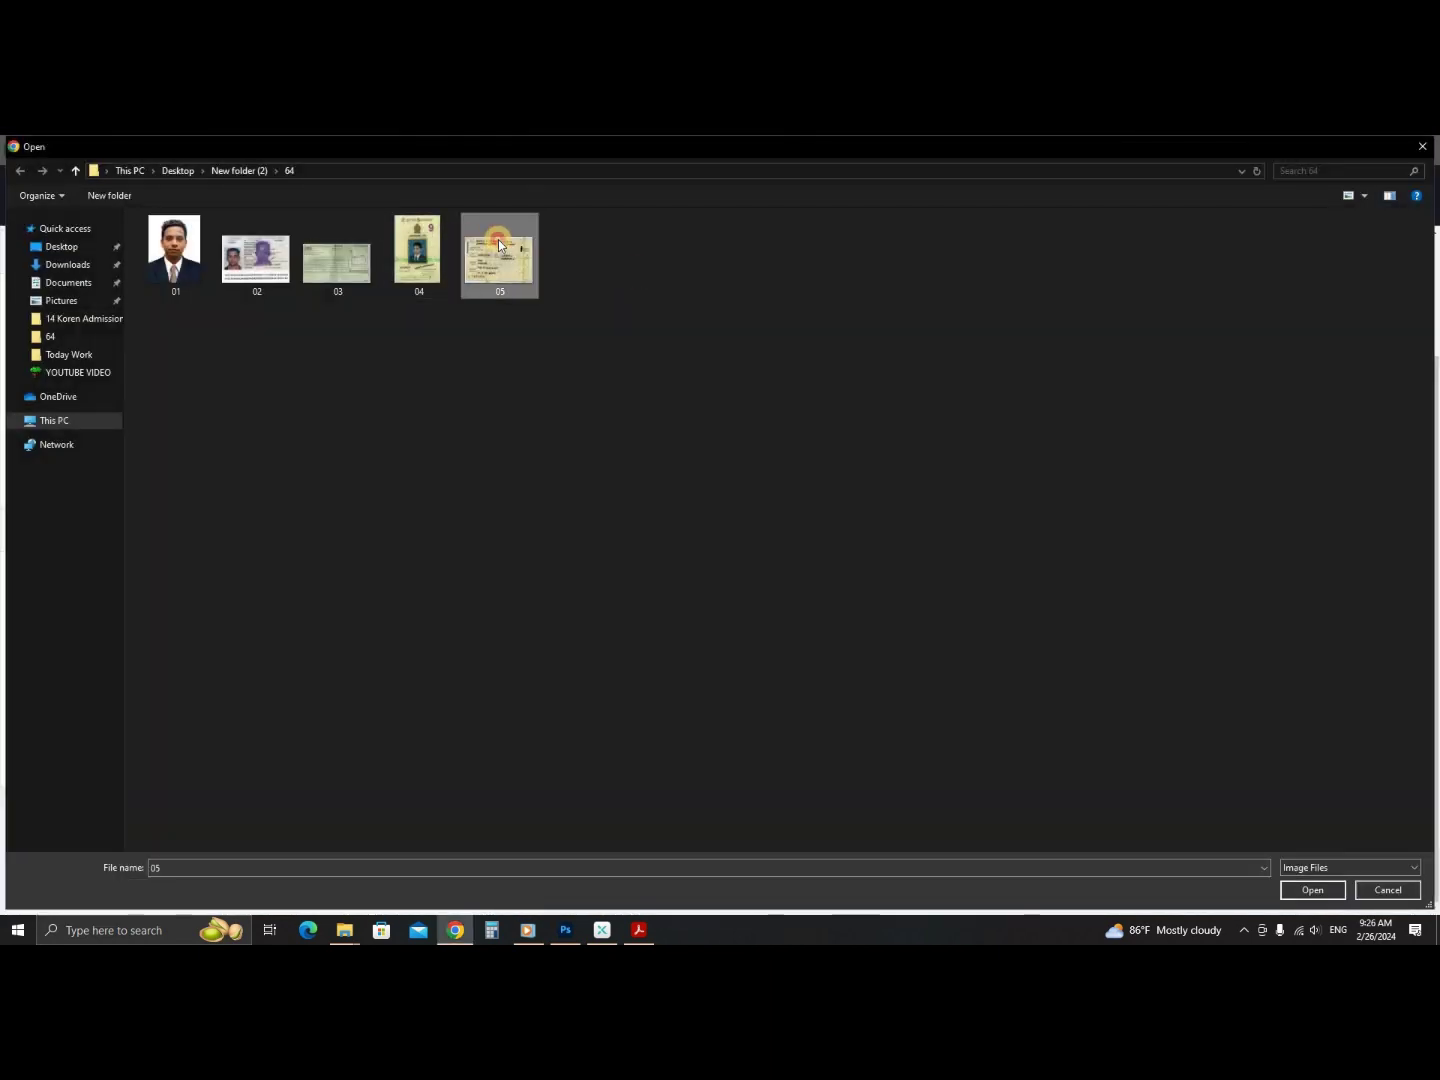
double_click(499, 246)
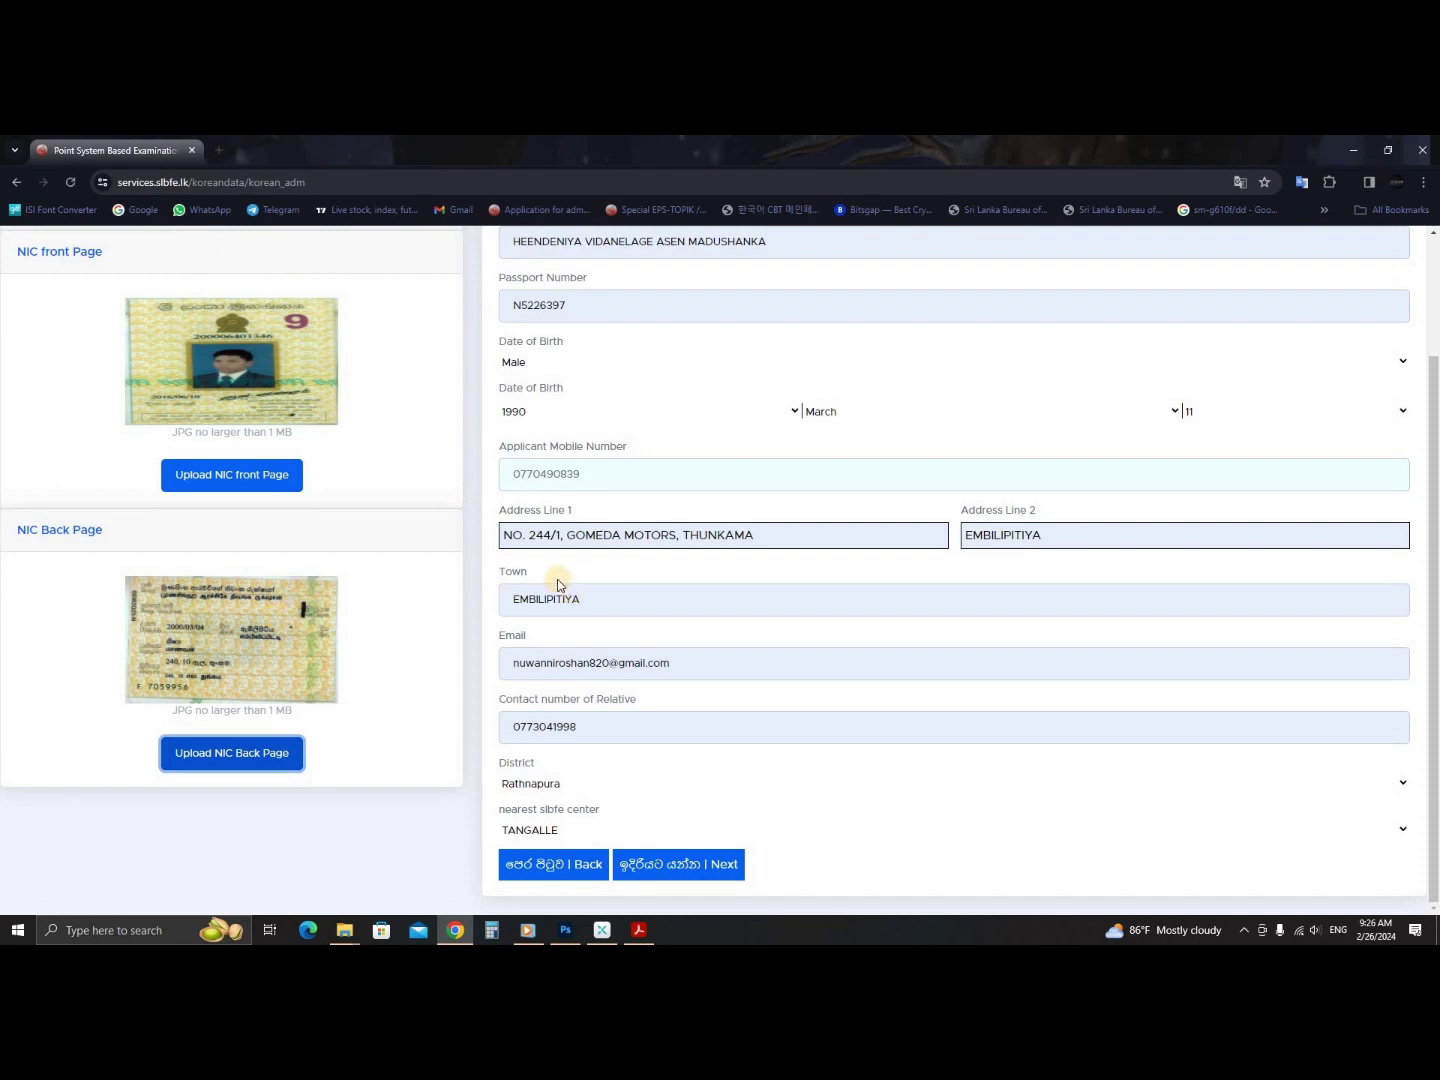
scroll(558, 585, "up", 2)
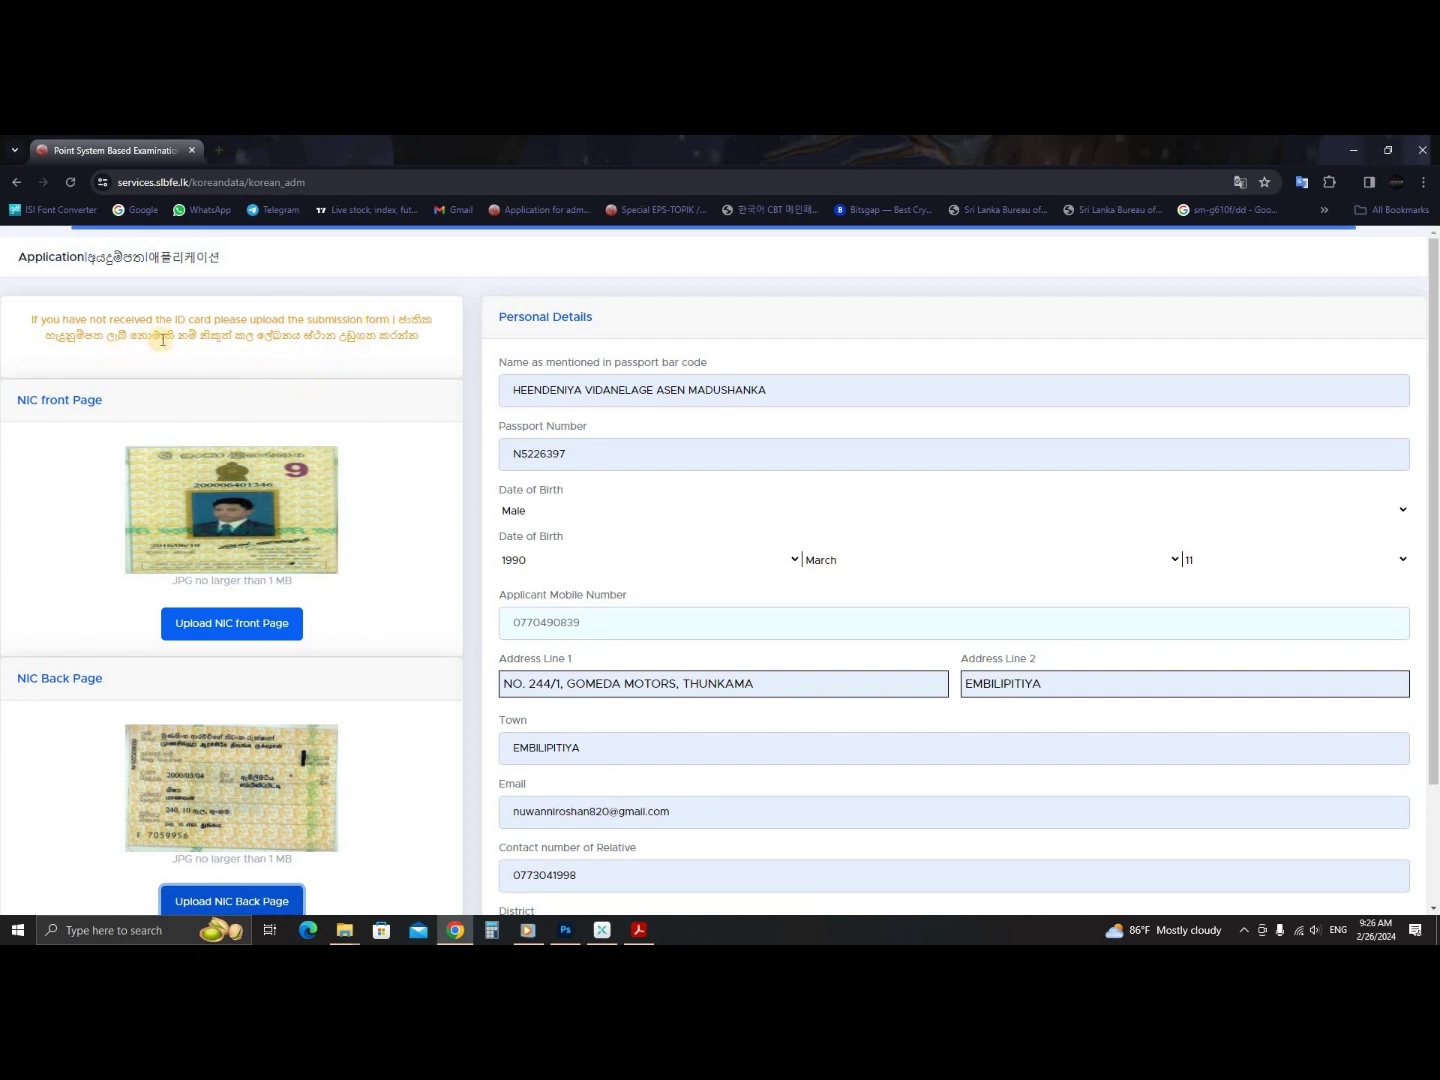
double_click(320, 336)
left_click(305, 338)
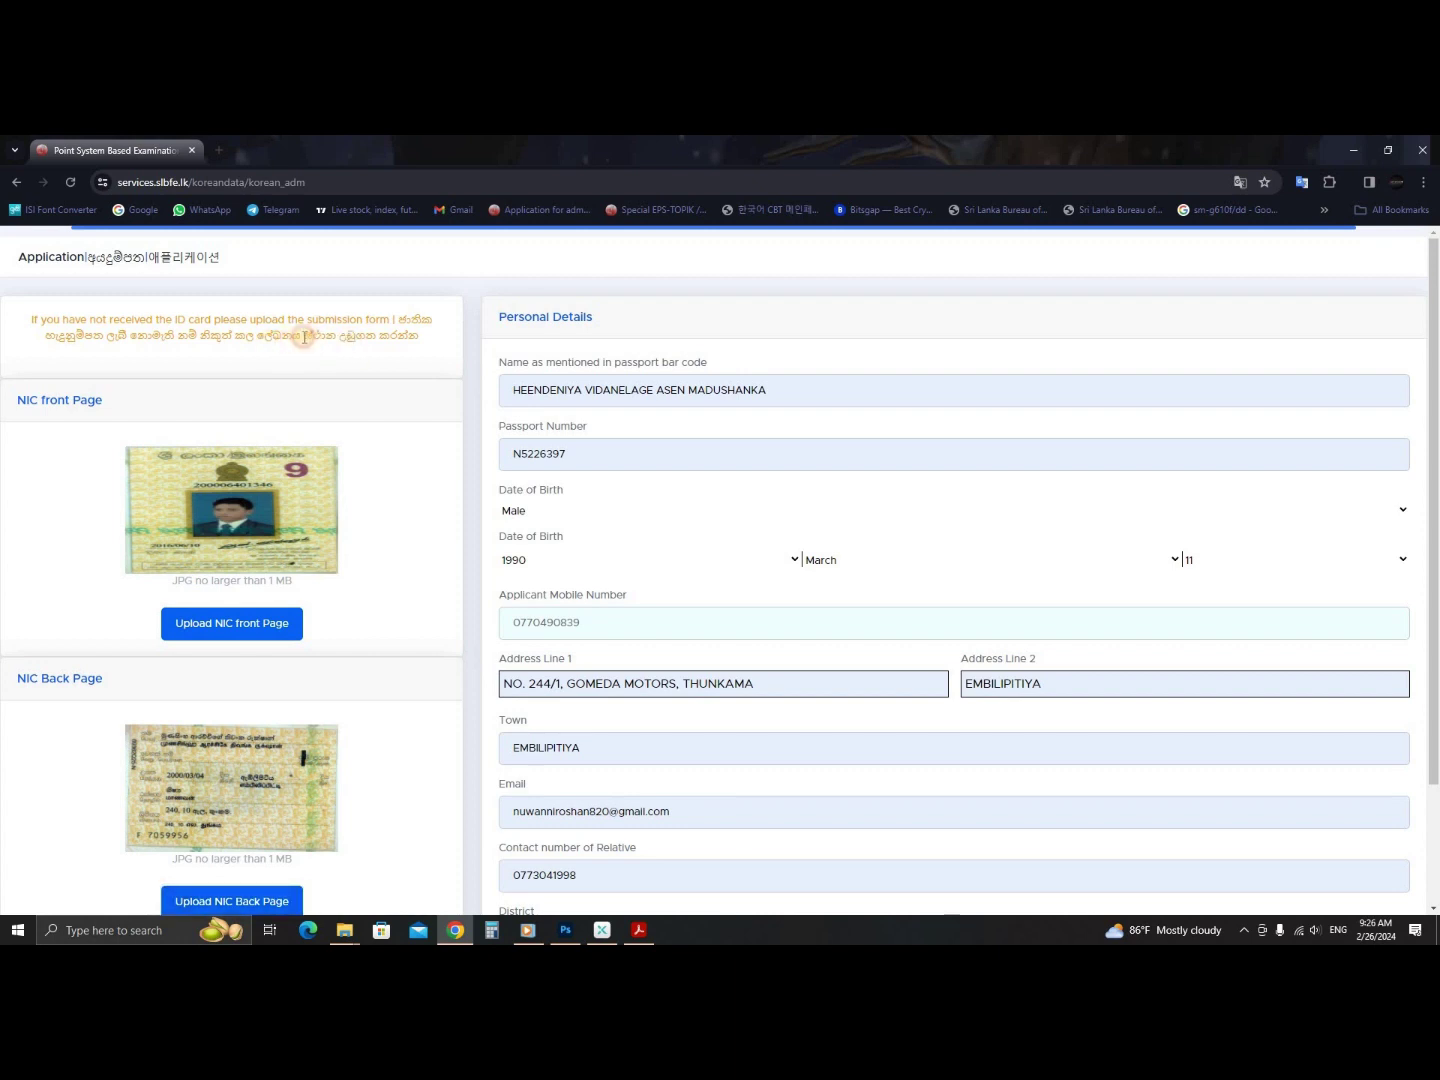
double_click(384, 335)
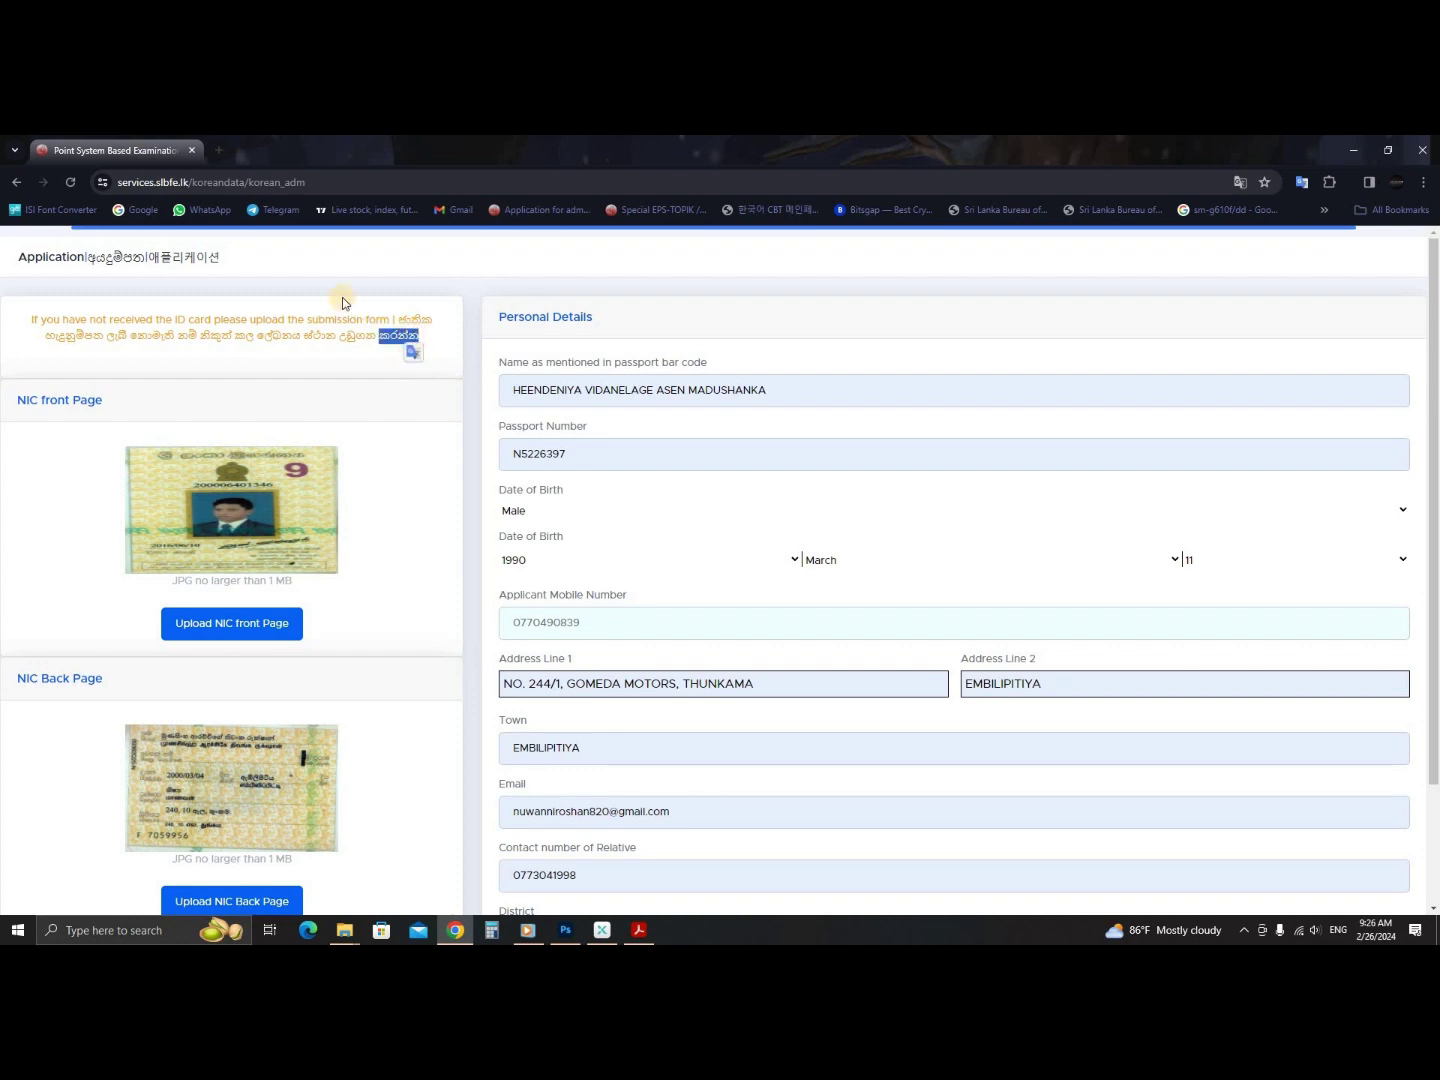
left_click_drag(182, 340, 30, 342)
left_click(421, 341)
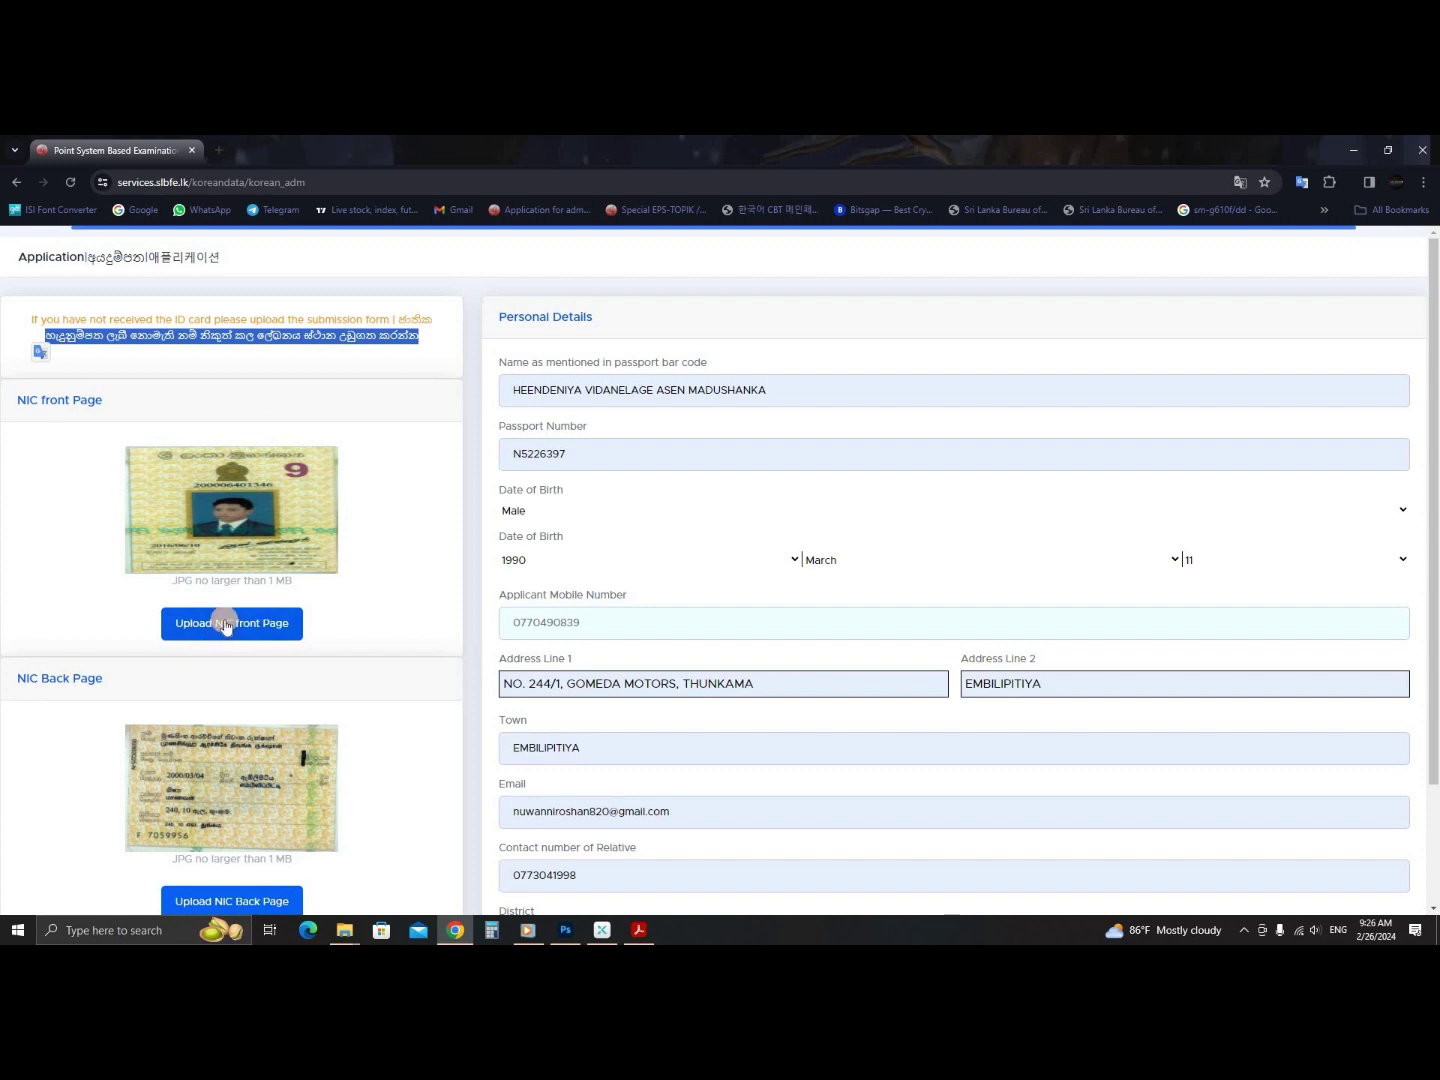
left_click_drag(410, 323, 378, 398)
left_click(345, 401)
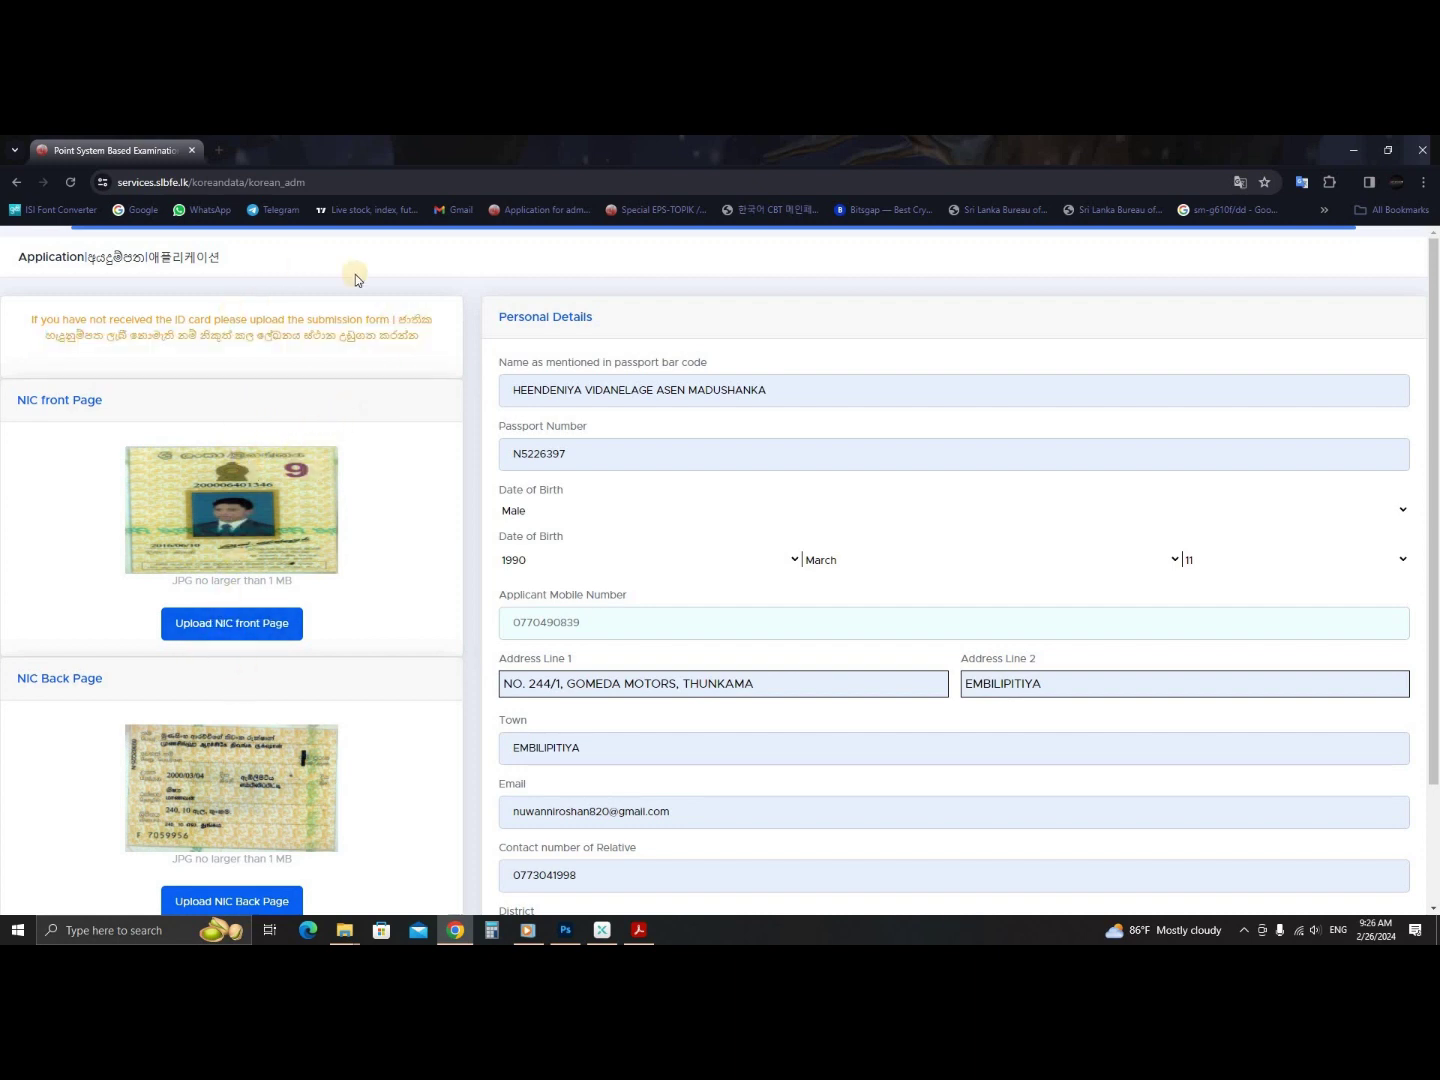
left_click_drag(413, 331, 428, 353)
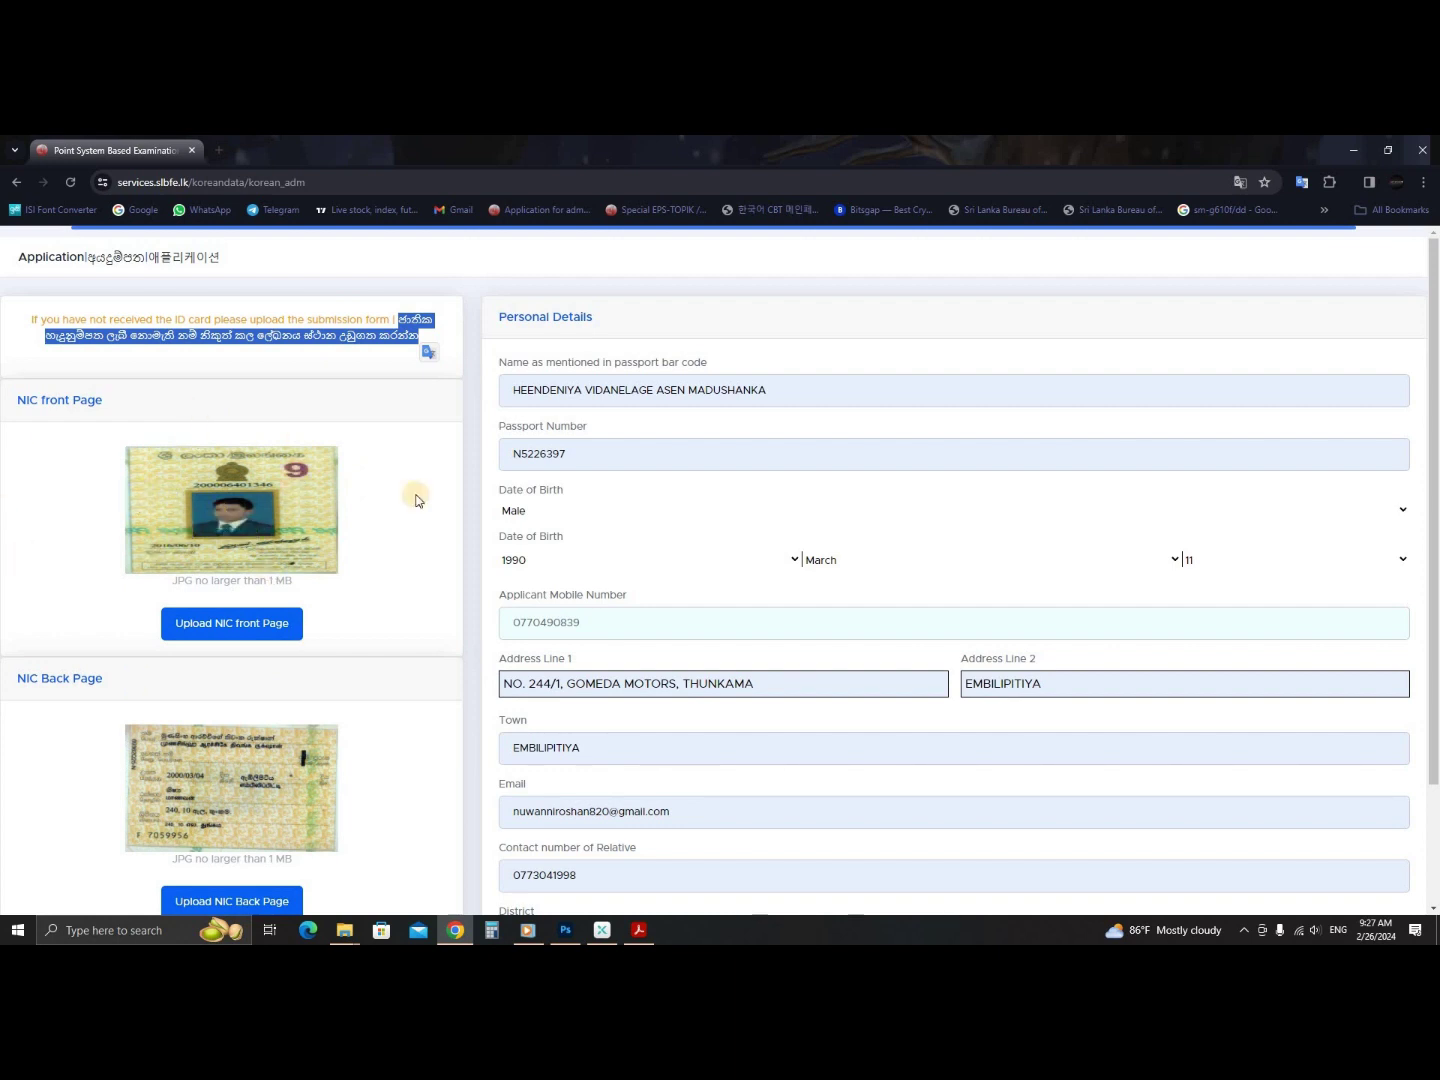
left_click(629, 510)
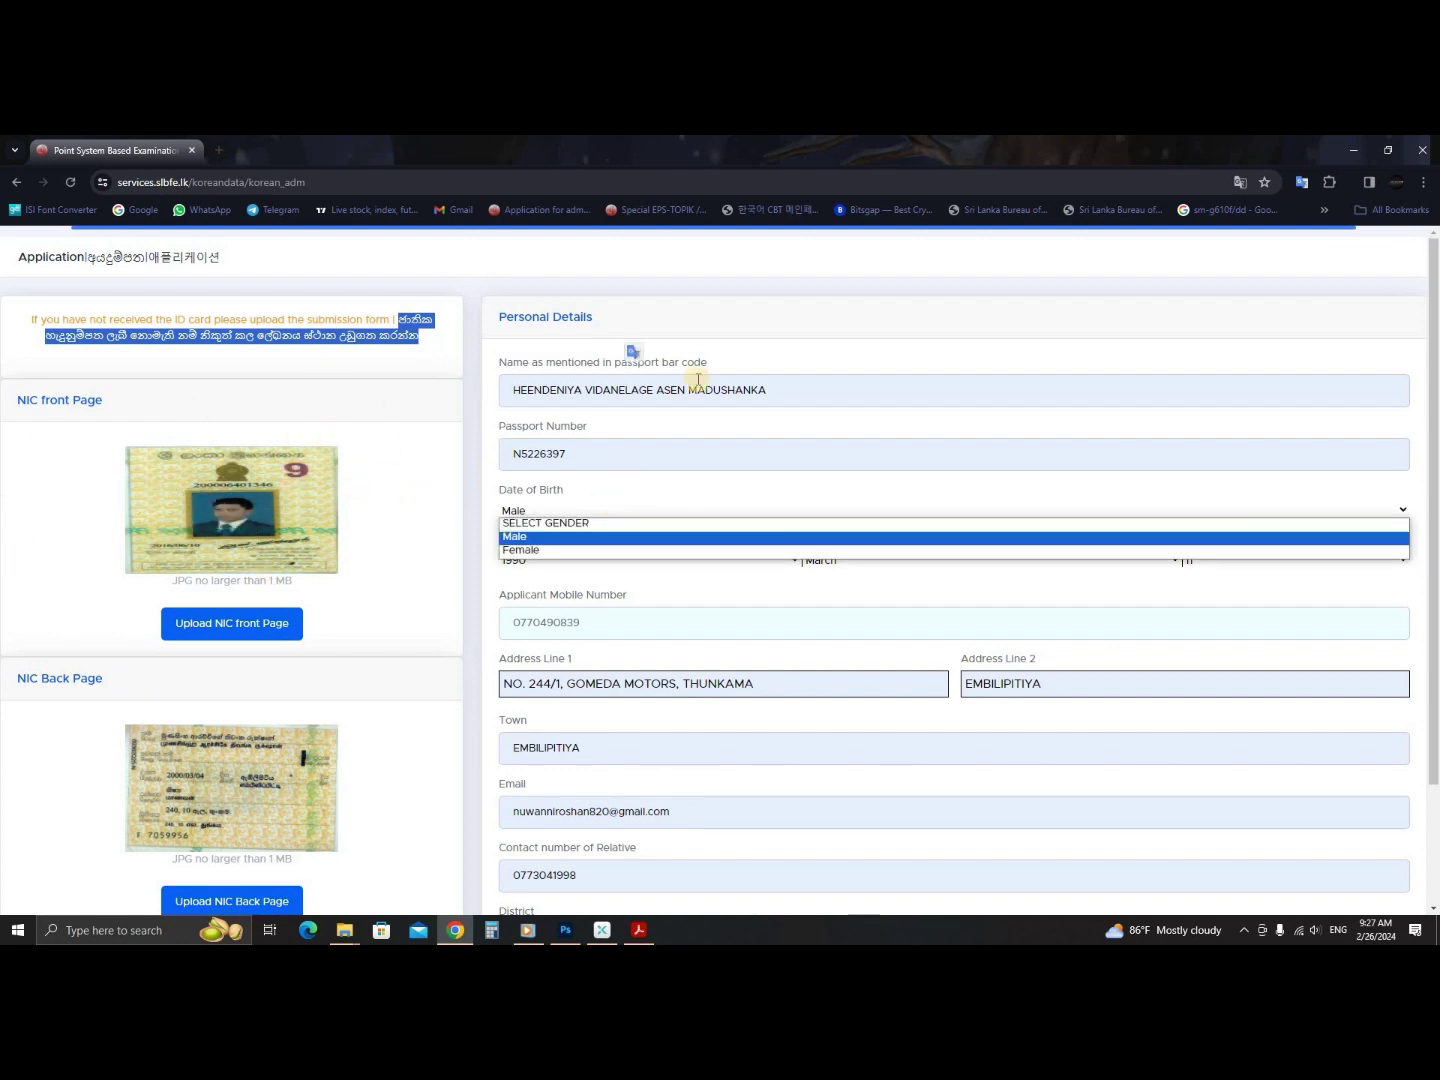
left_click(893, 250)
scroll(629, 326, "down", 2)
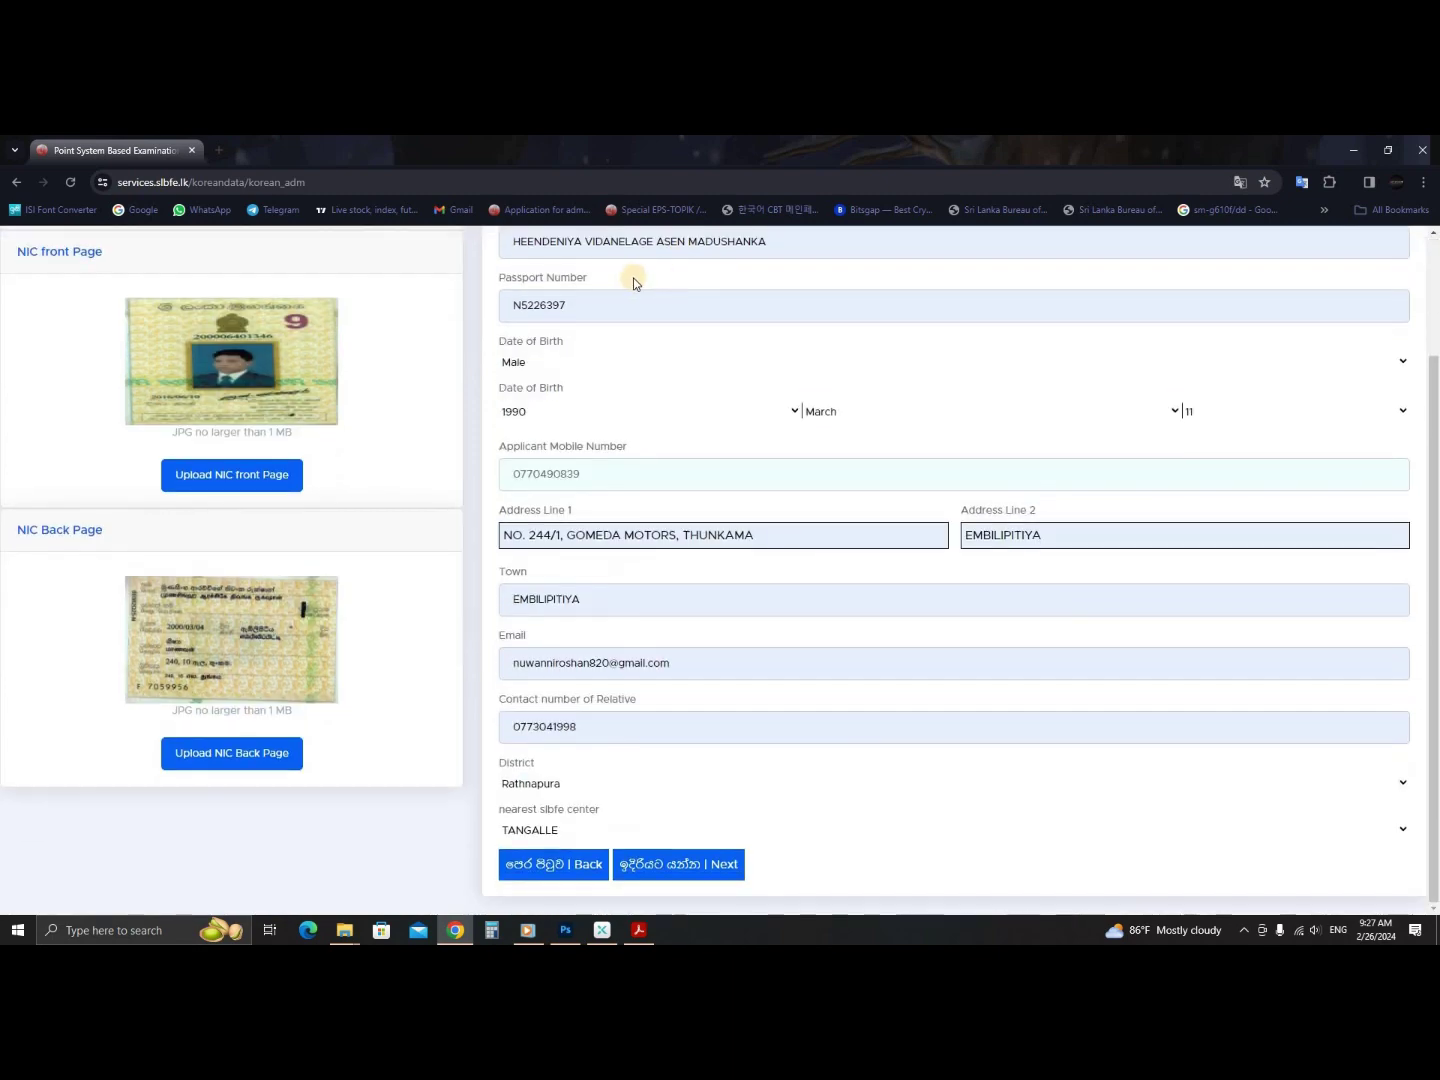
scroll(633, 280, "up", 2)
left_click_drag(518, 390, 769, 391)
scroll(641, 490, "down", 2)
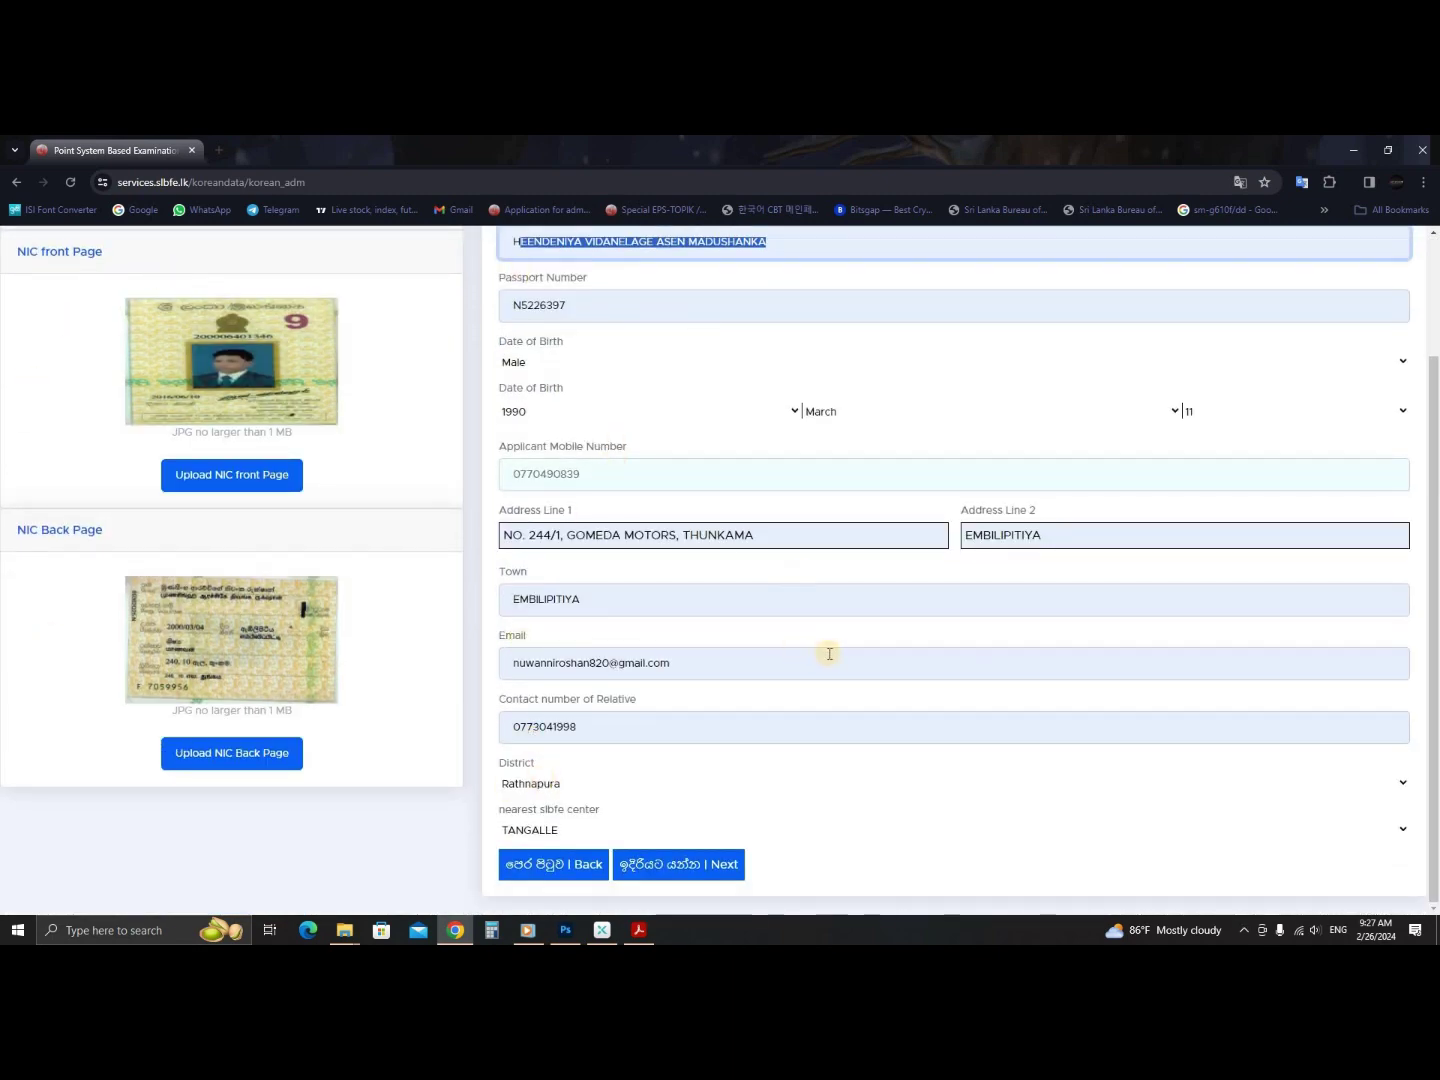
- Advance to the next application step and glance at the passport issue year dropdown
left_click(678, 866)
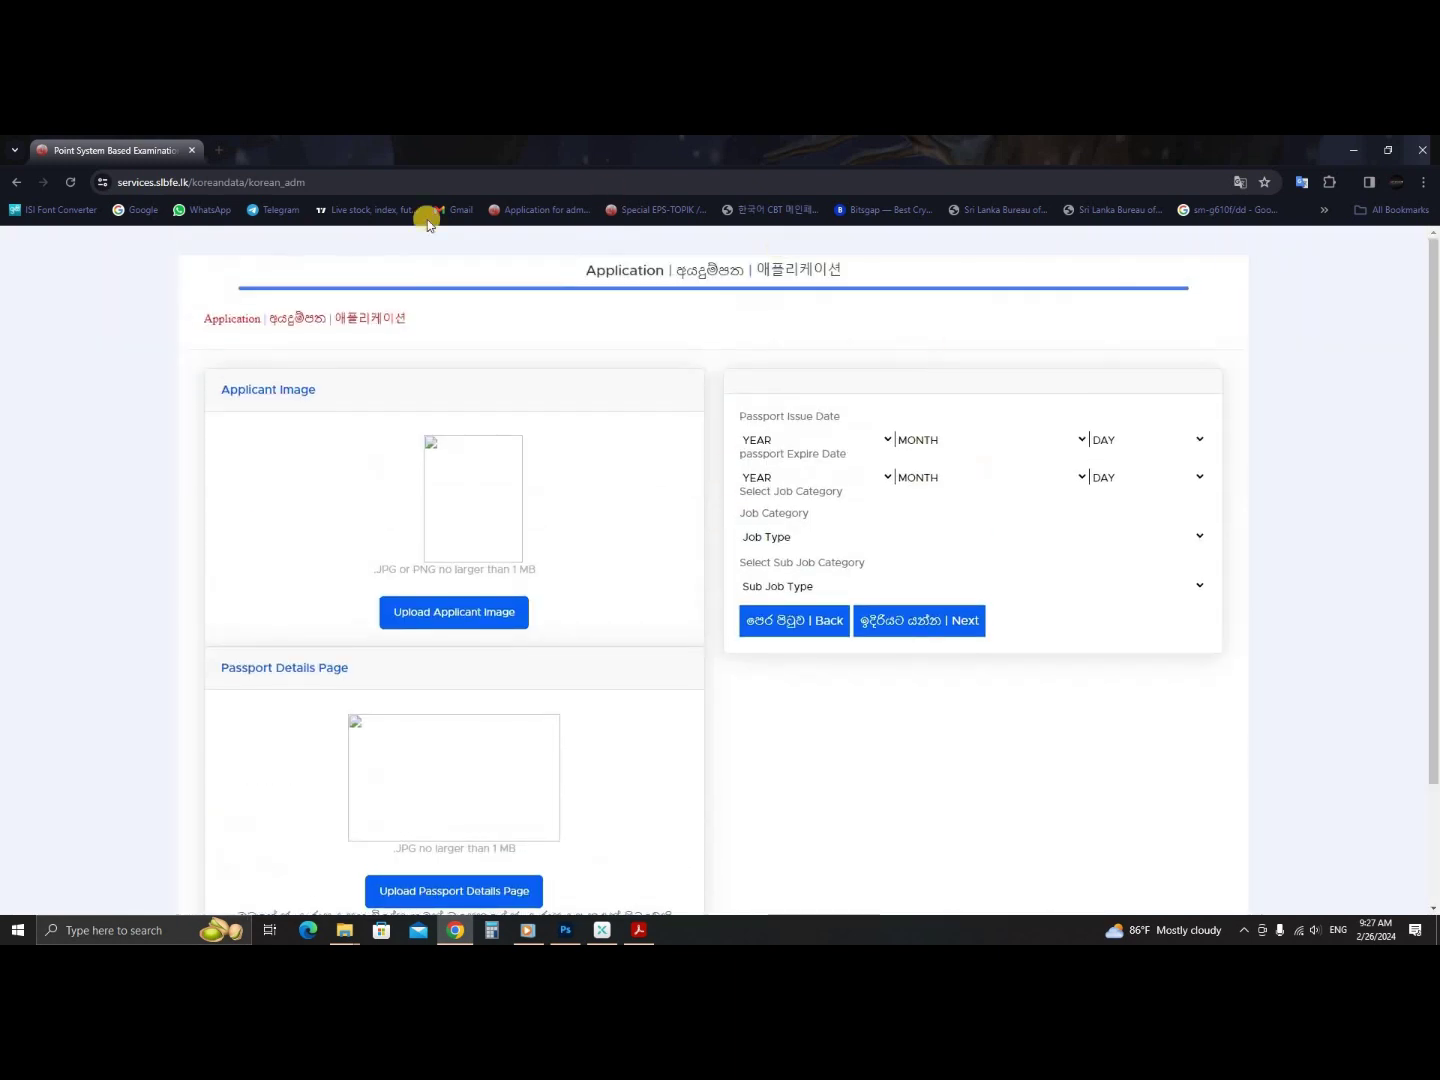
left_click(834, 445)
left_click(840, 441)
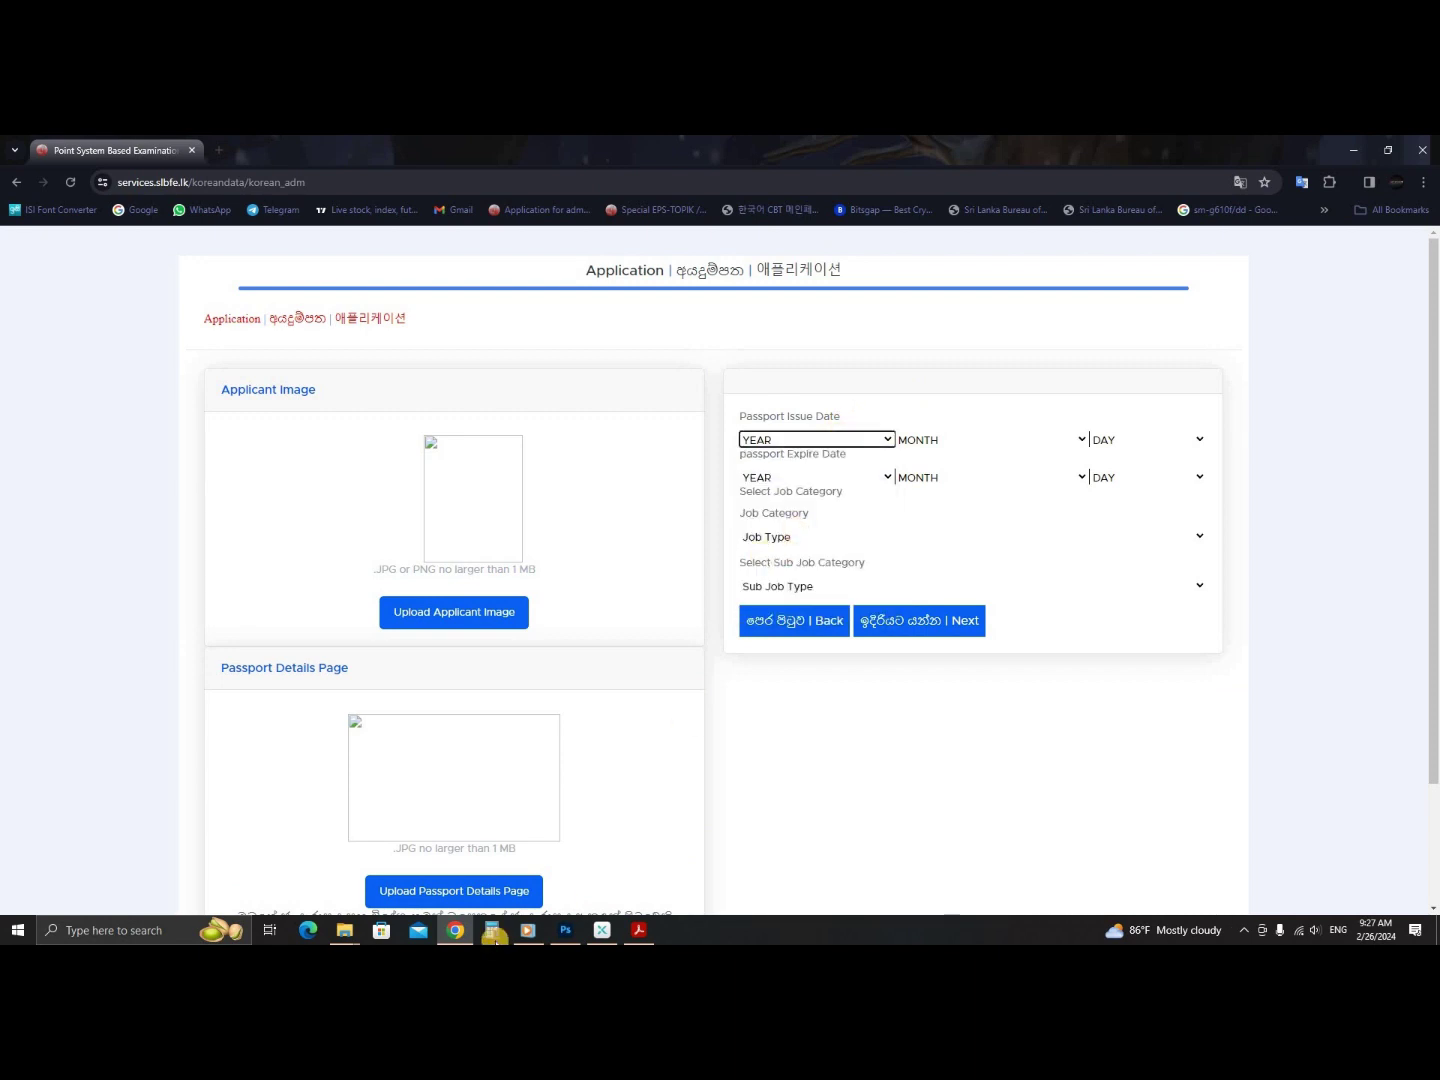
- Open passport image 02 in Picasa to read the passport dates, then return to Chrome
mouse_move(345, 931)
left_click(734, 845)
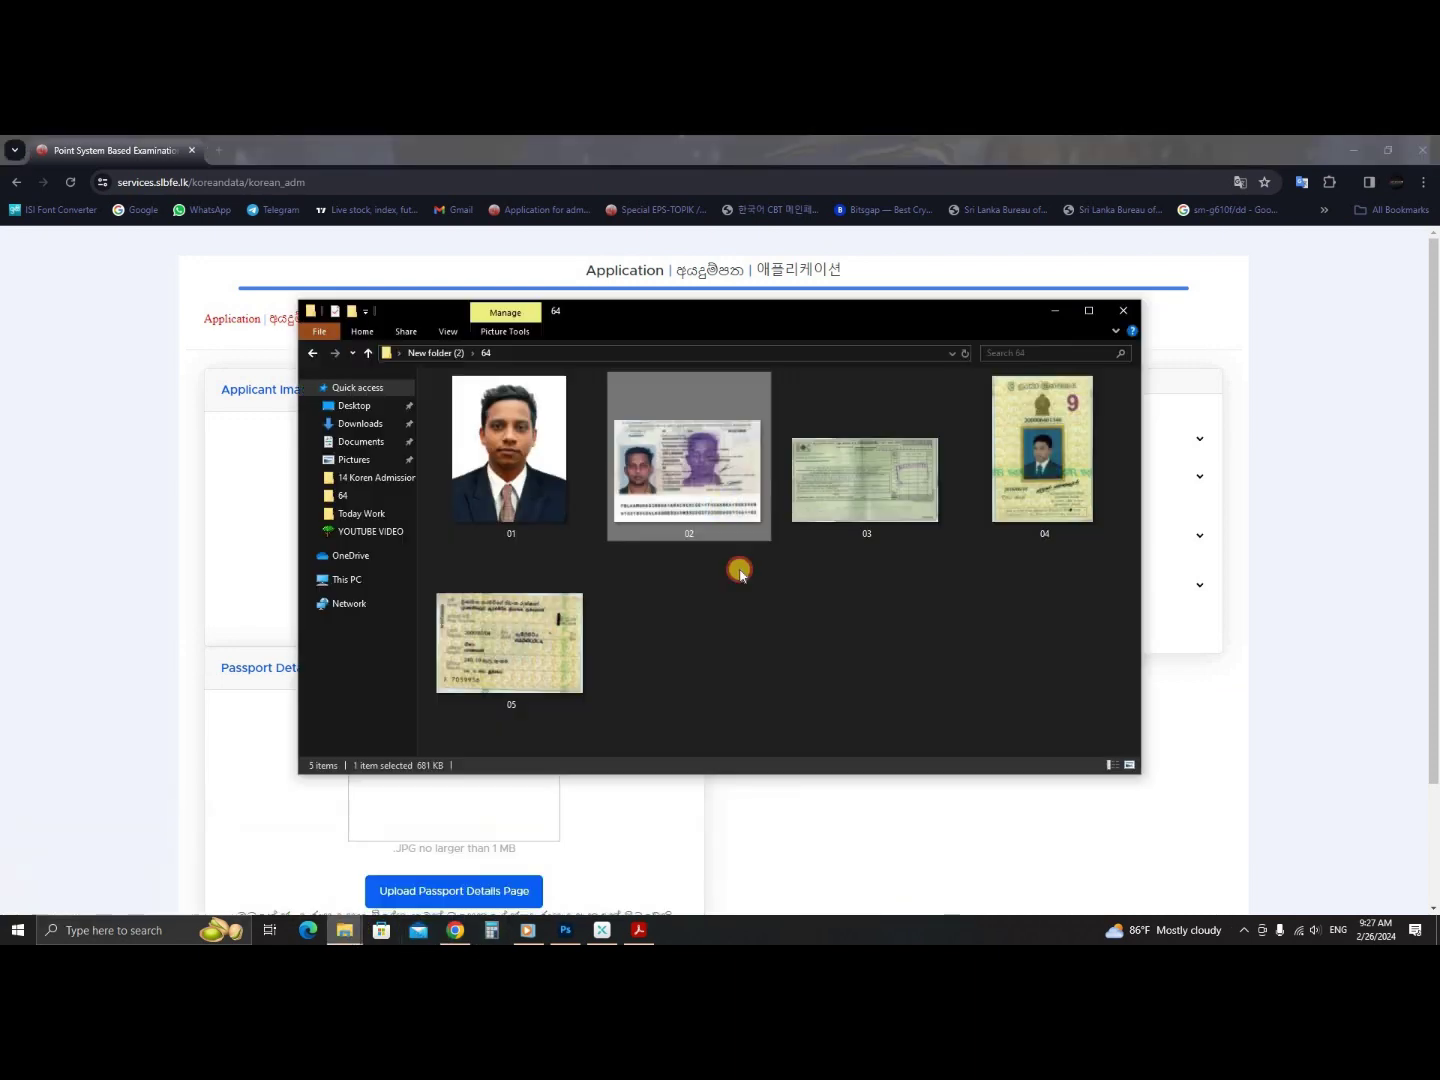
double_click(728, 475)
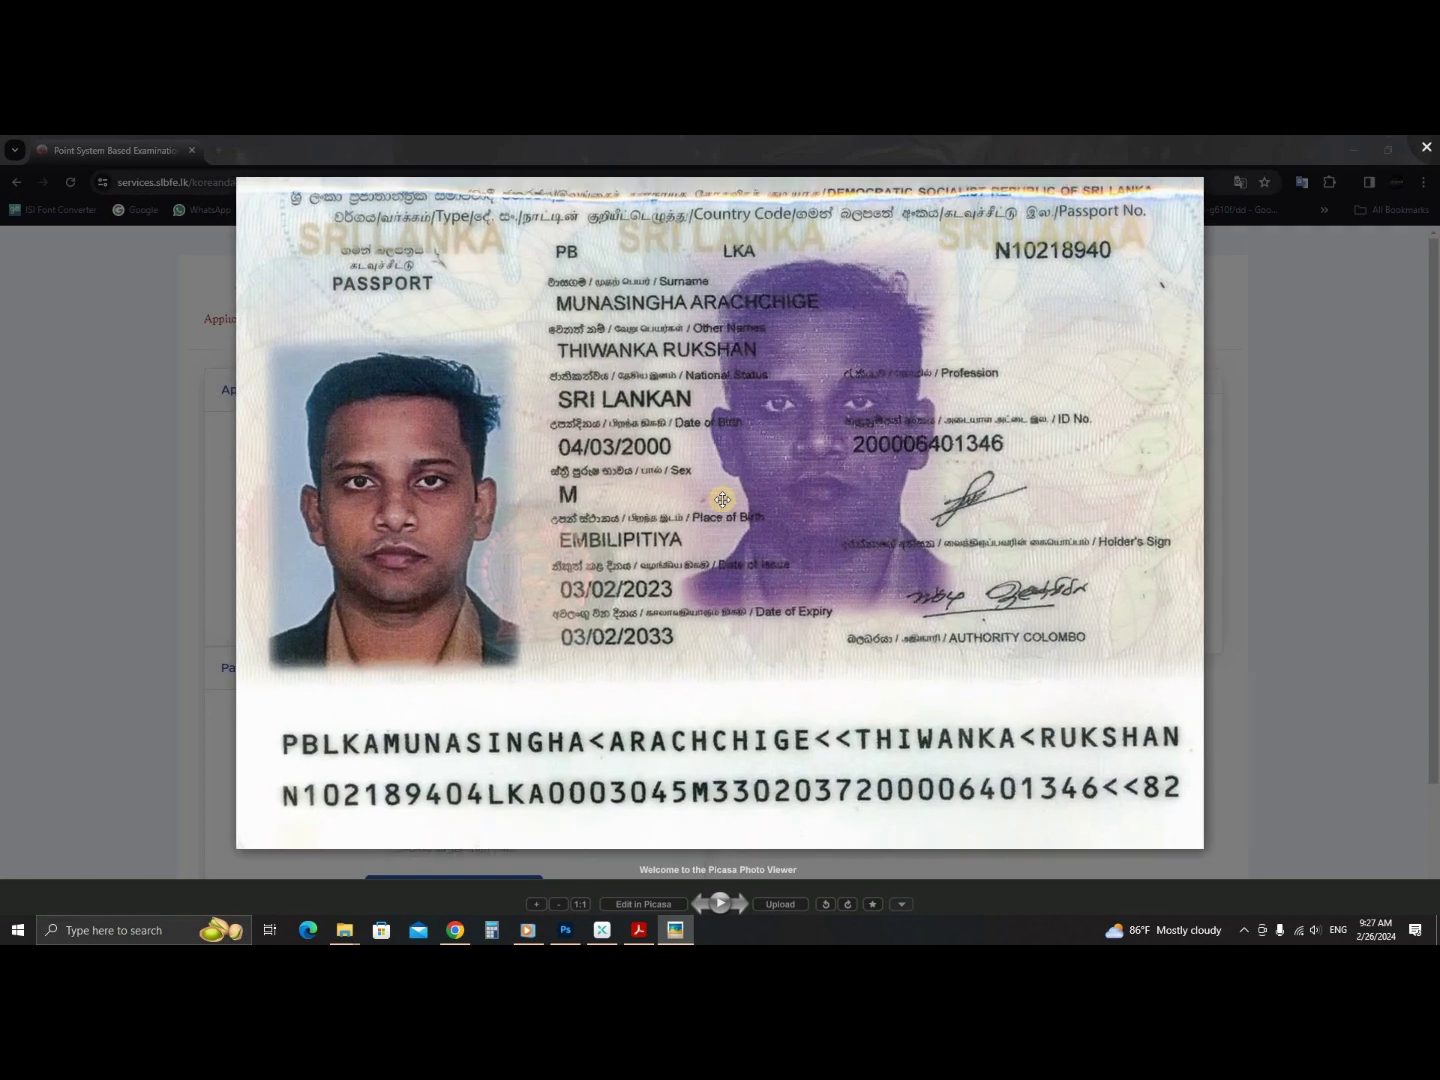
scroll(615, 463, "up", 3)
left_click_drag(615, 463, 508, 293)
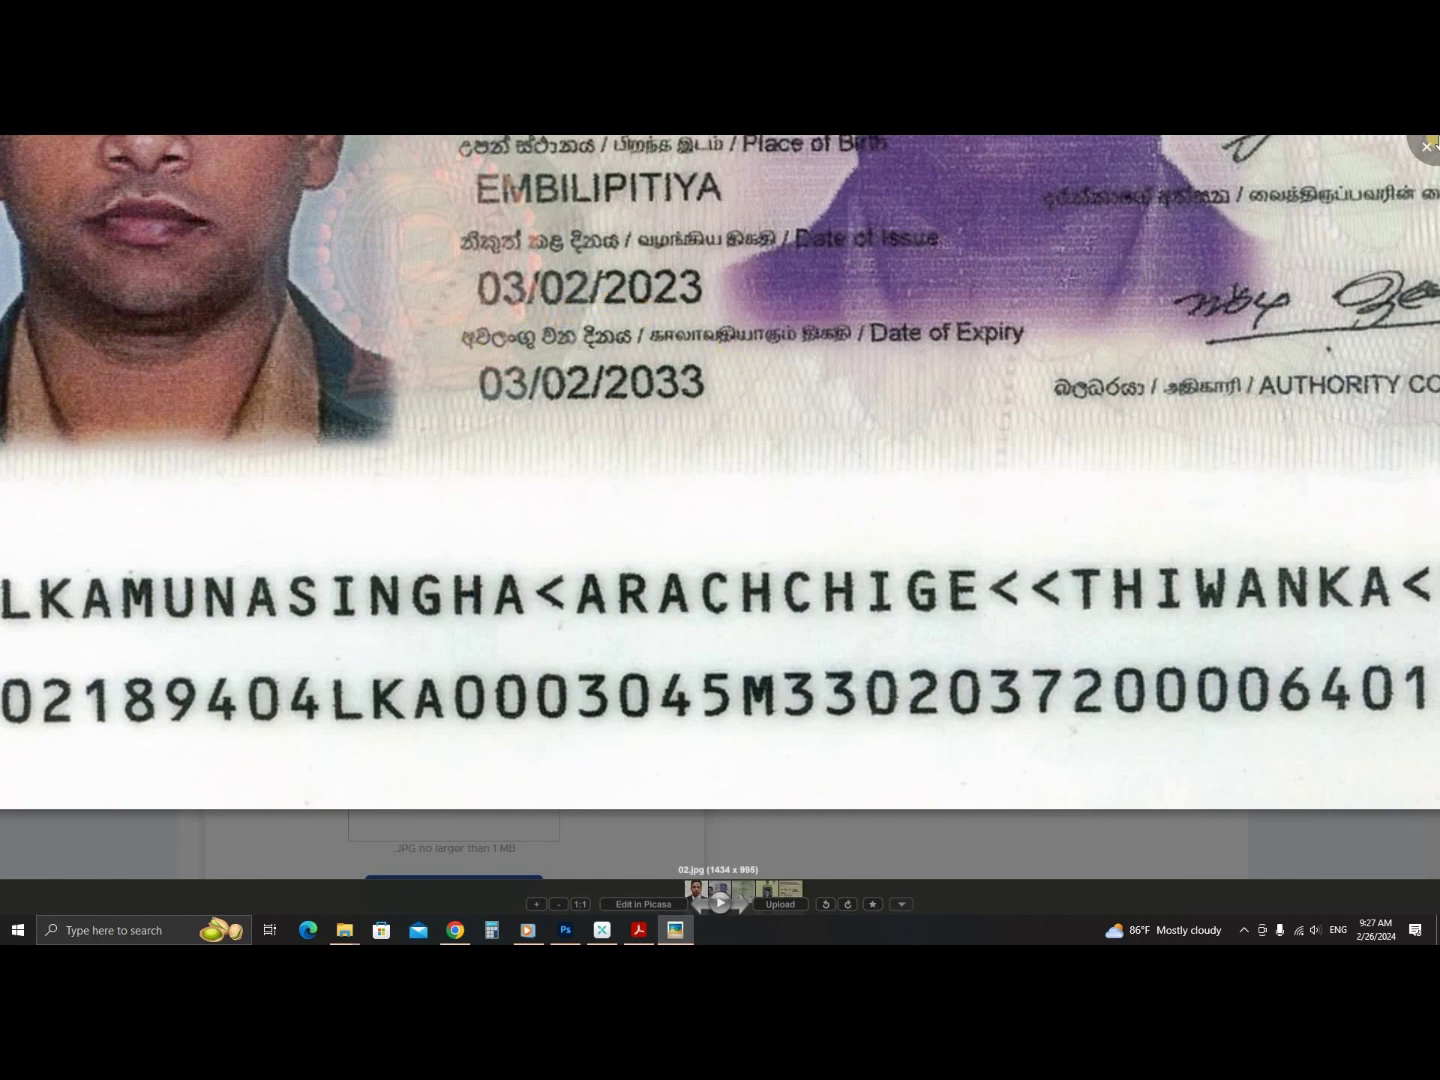
key("Escape")
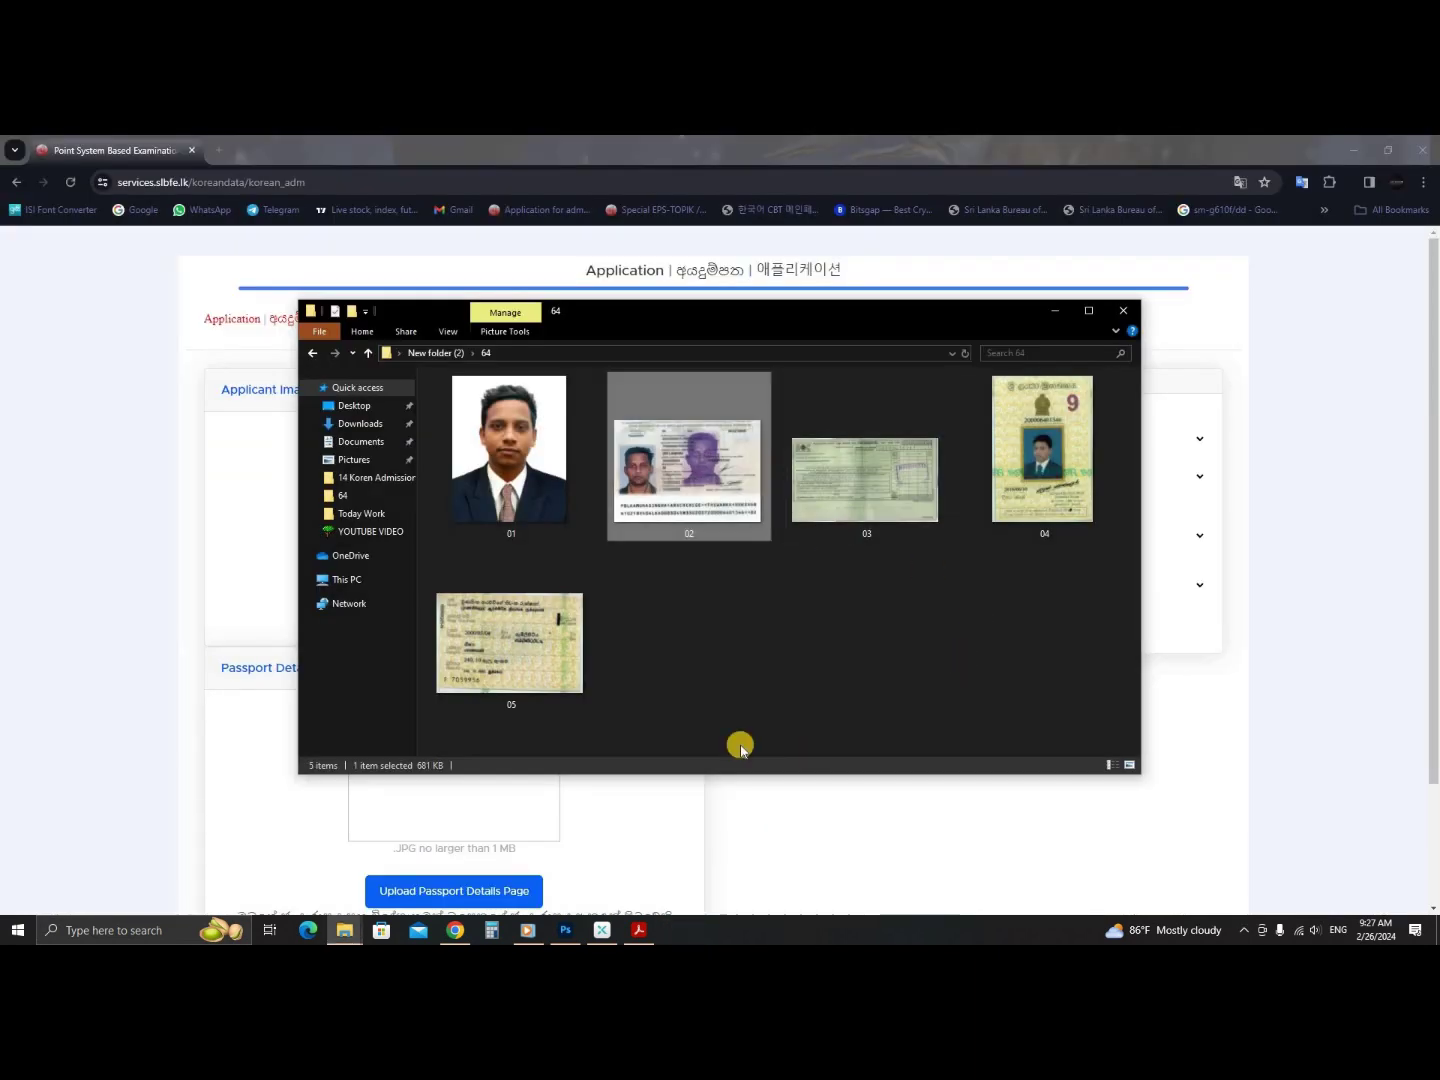
left_click(455, 931)
- Set the passport issue date to 2014, February, 5
left_click(858, 445)
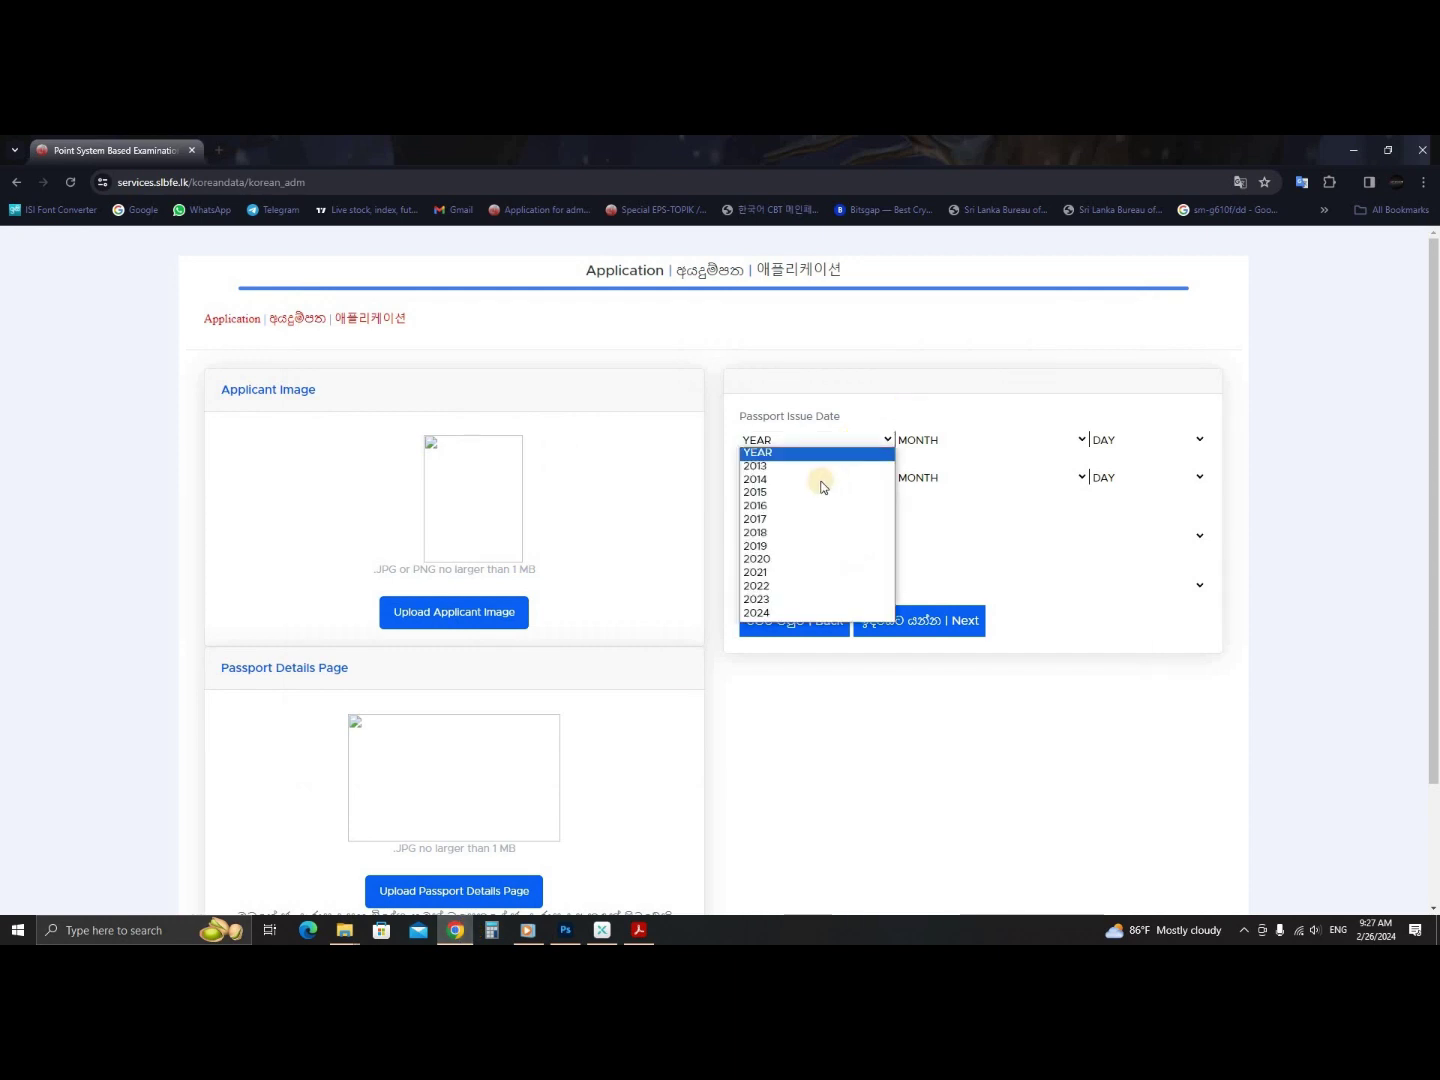
left_click(818, 483)
left_click(964, 440)
left_click(923, 480)
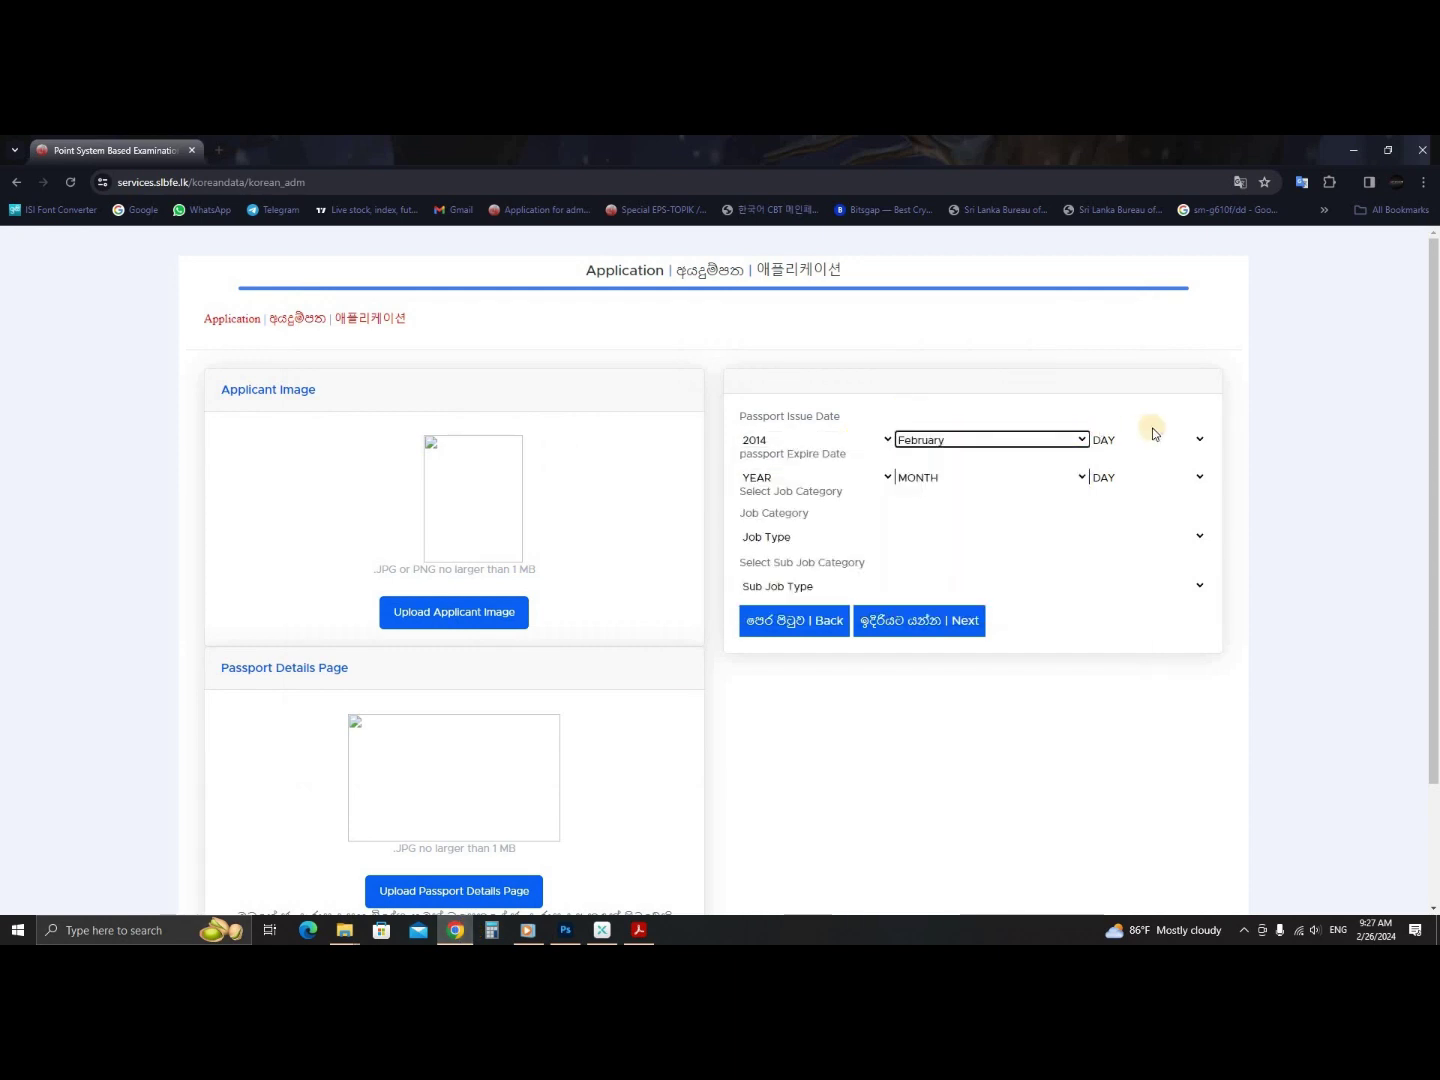
double_click(1141, 446)
left_click(1141, 445)
left_click(1136, 519)
left_click(792, 525)
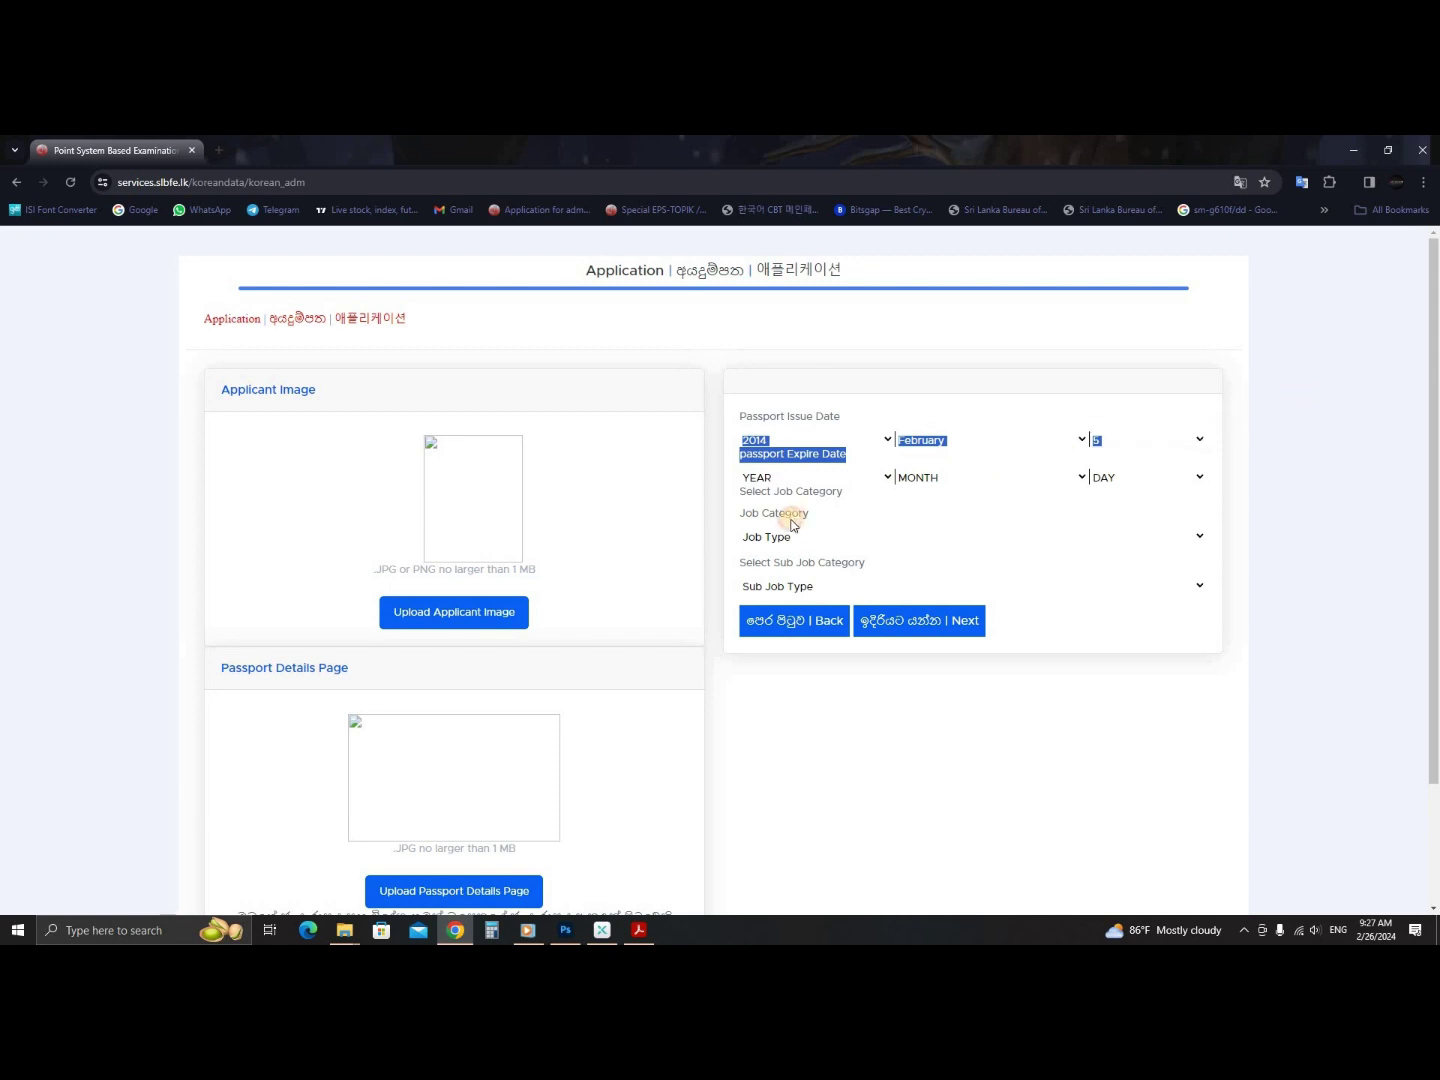
left_click(845, 524)
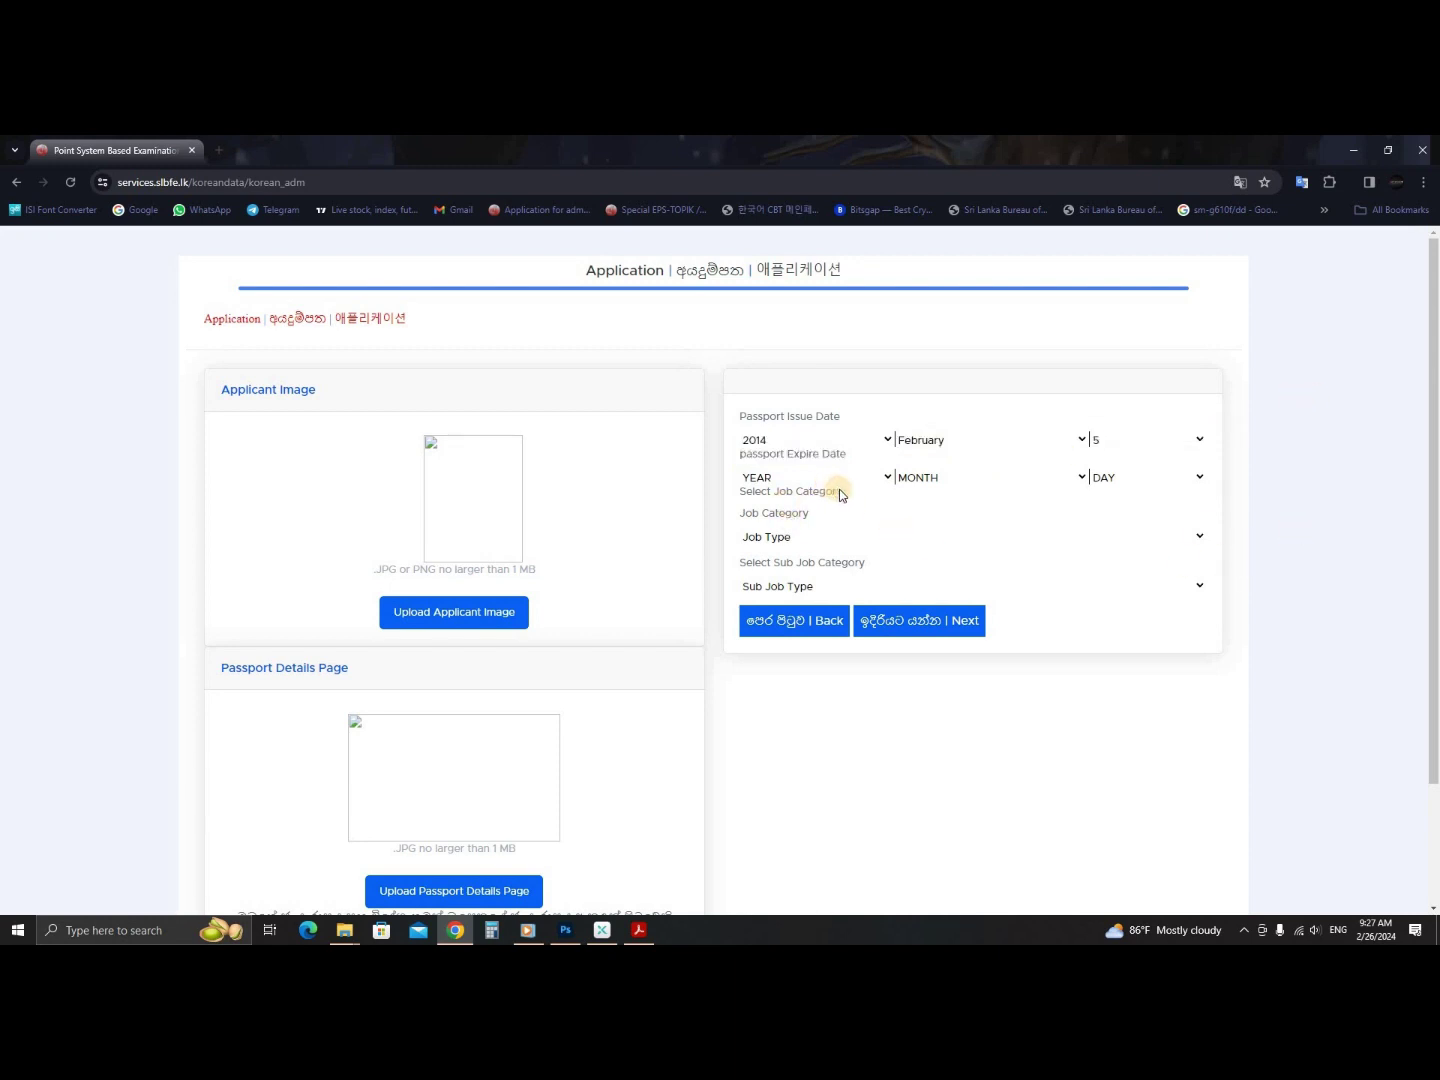
- Check the dates on the passport scan image, then return to the application form
left_click(868, 477)
left_click(876, 481)
left_click(308, 931)
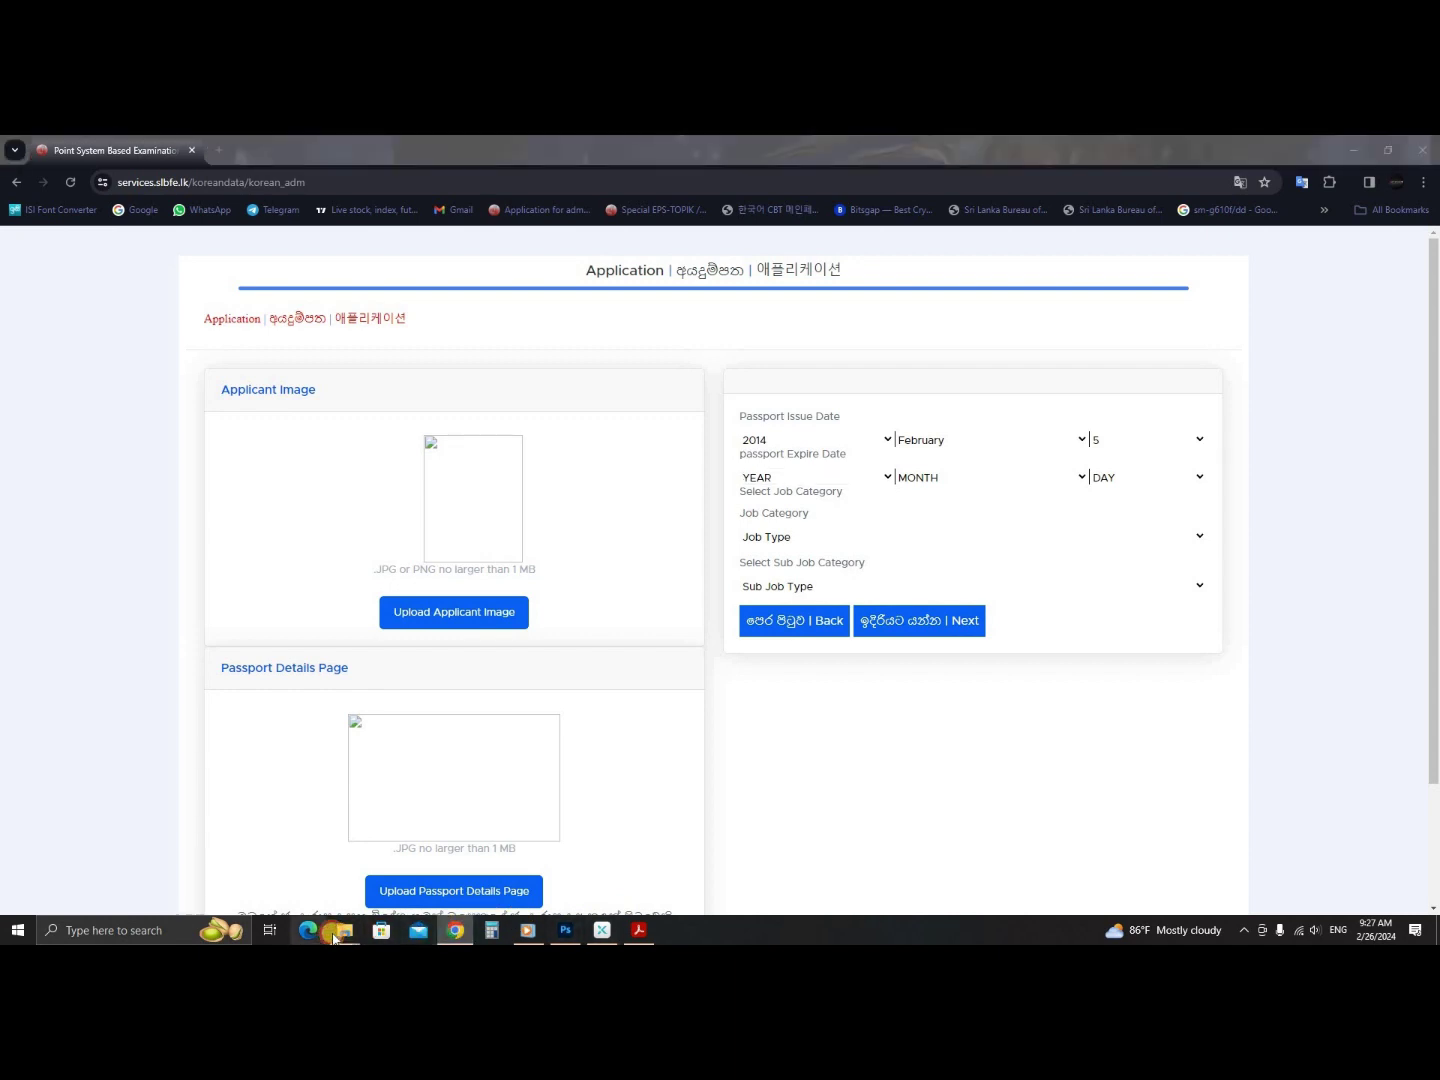
mouse_move(355, 931)
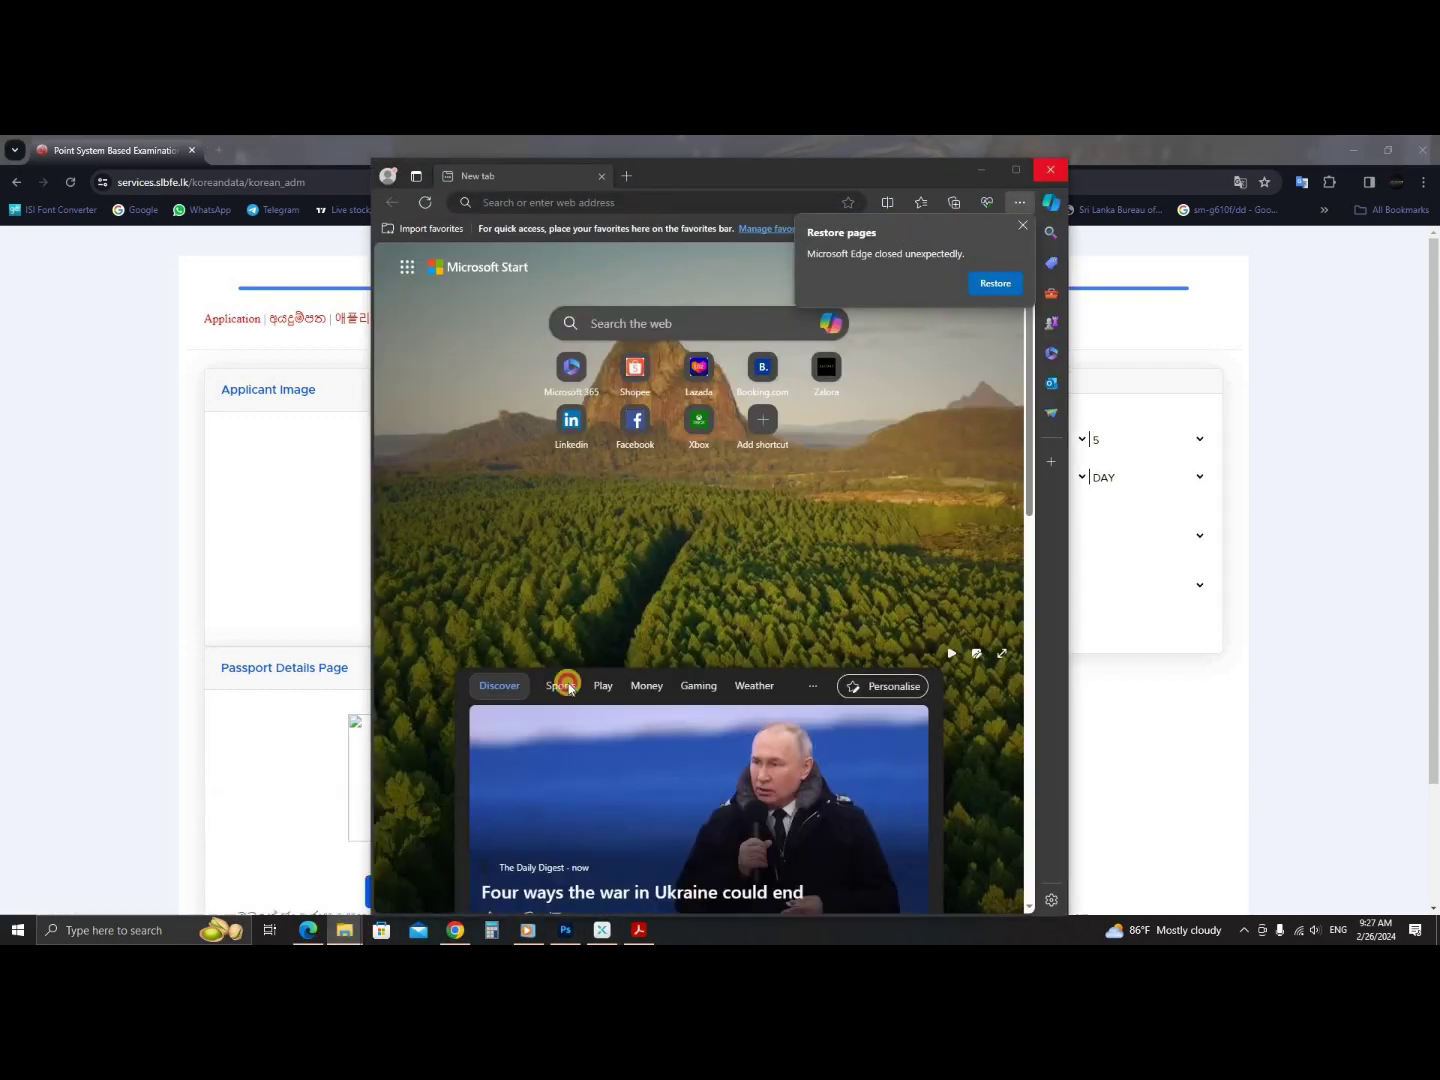
left_click(1049, 167)
left_click(356, 912)
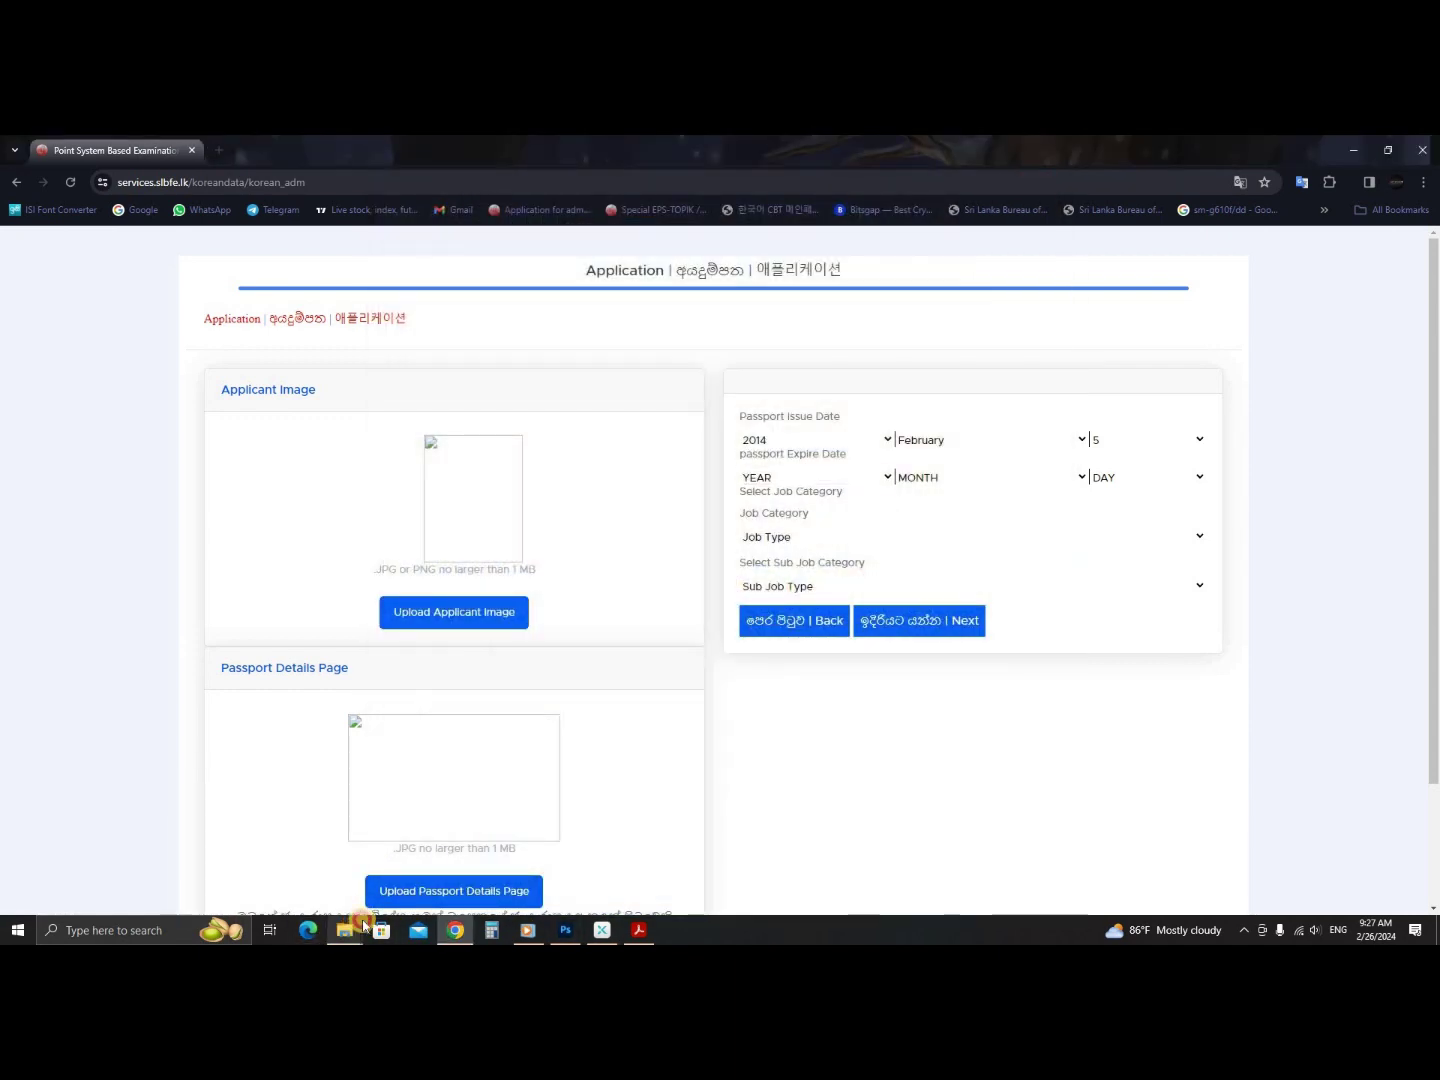
mouse_move(364, 925)
left_click(720, 841)
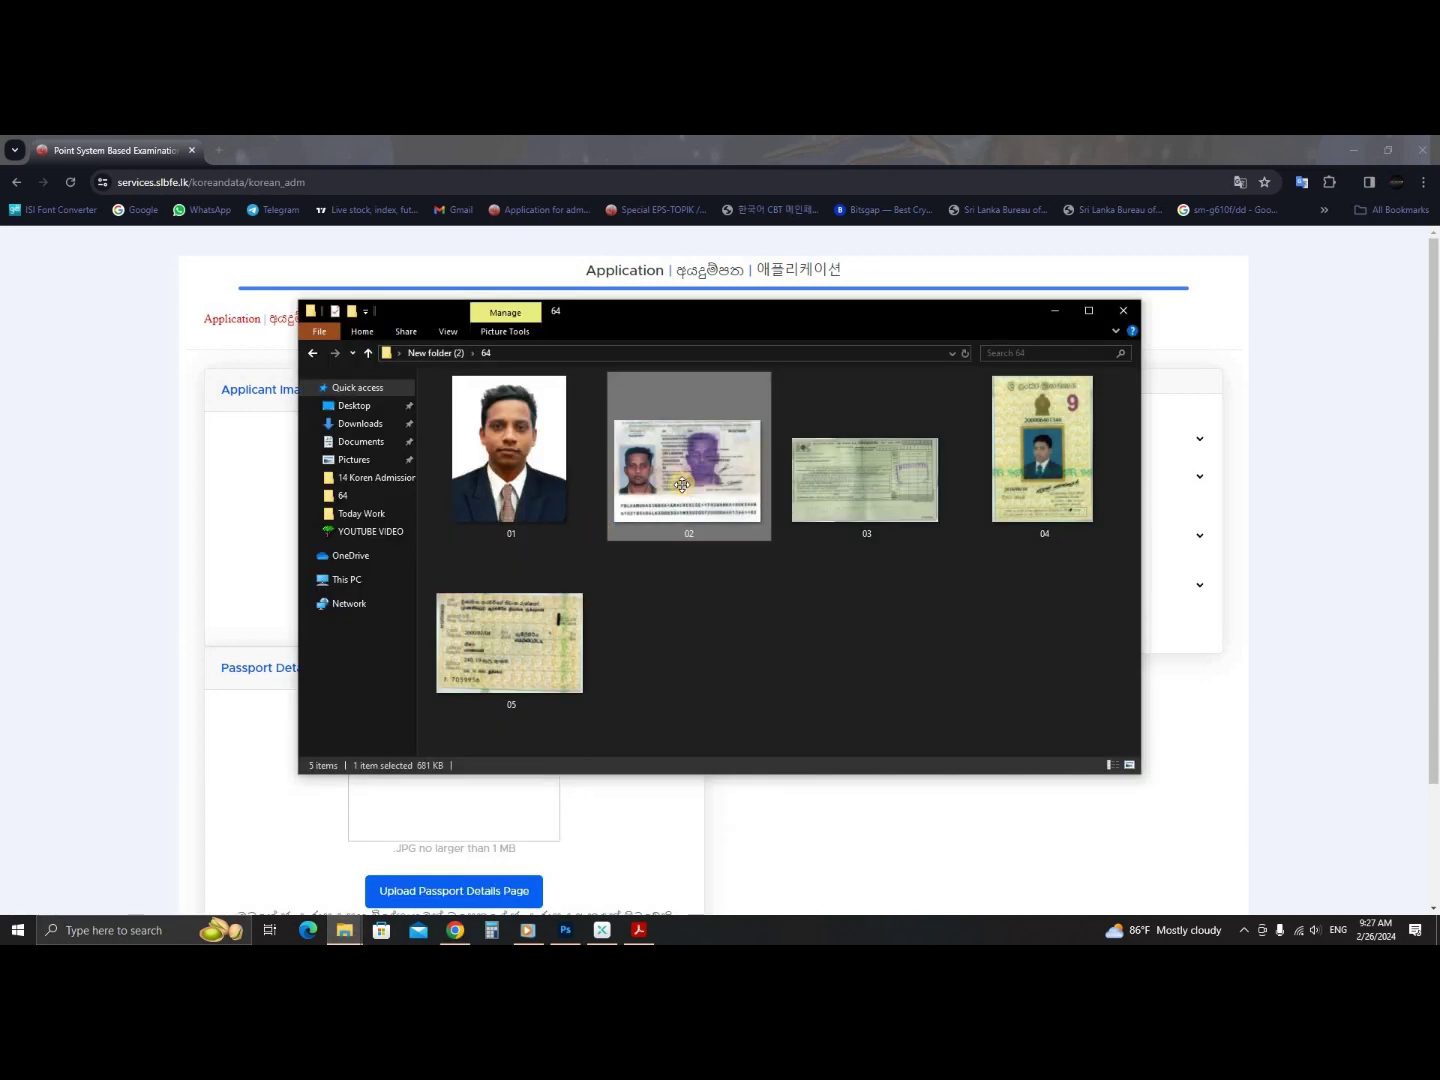
double_click(682, 485)
scroll(675, 631, "up", 1)
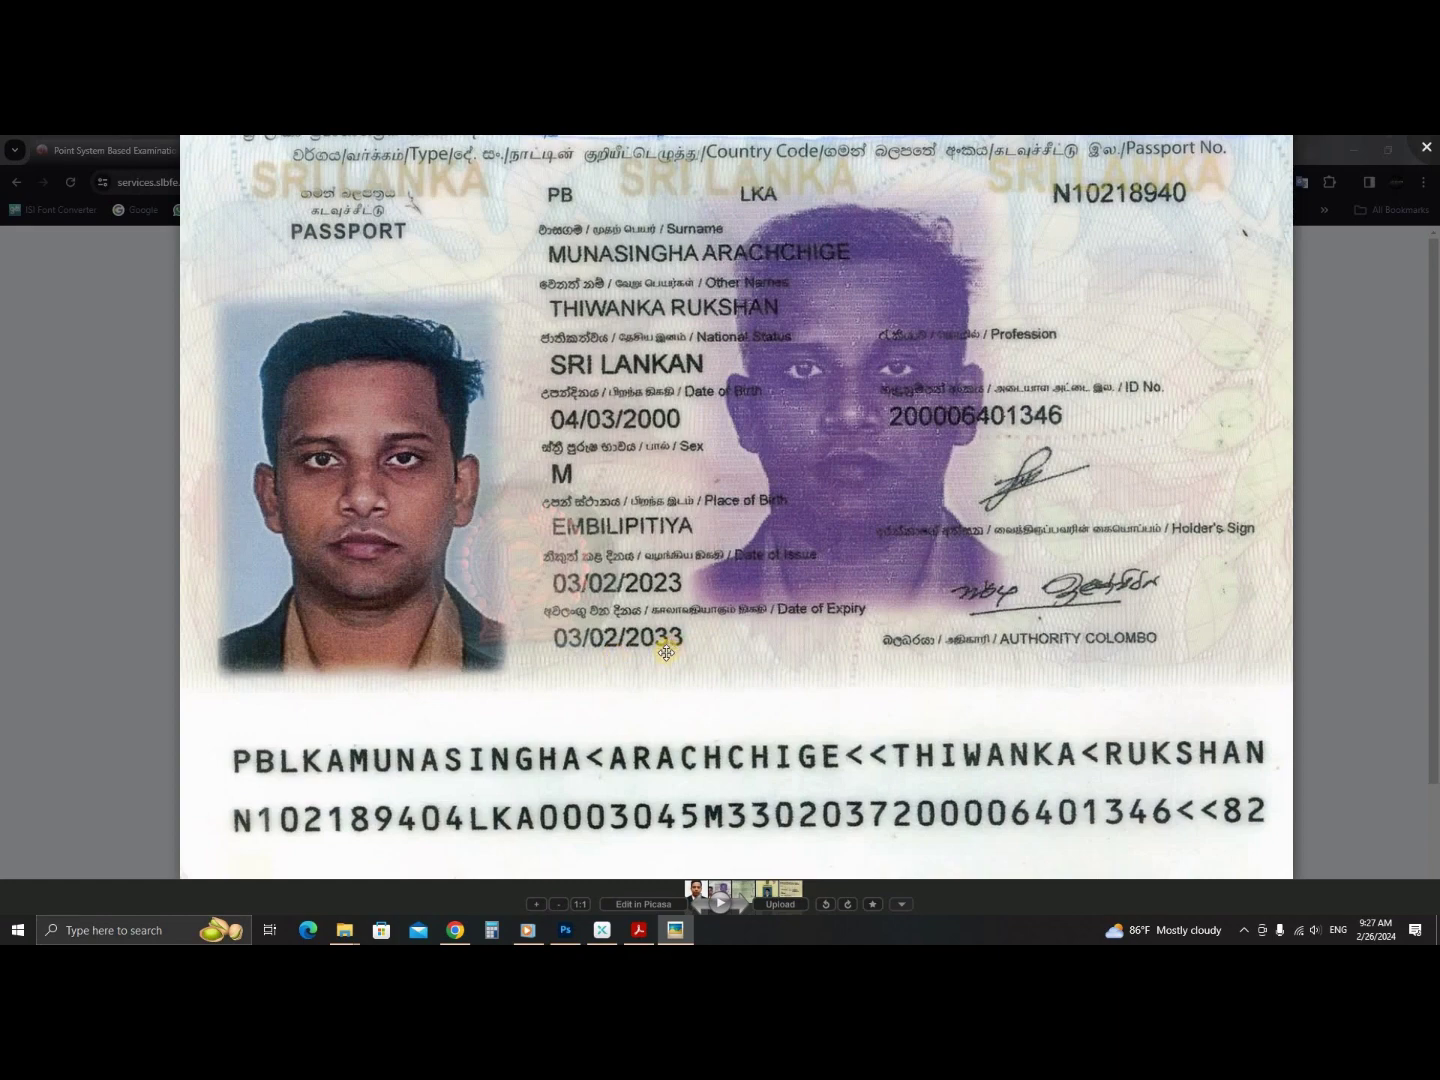
left_click_drag(833, 626, 794, 482)
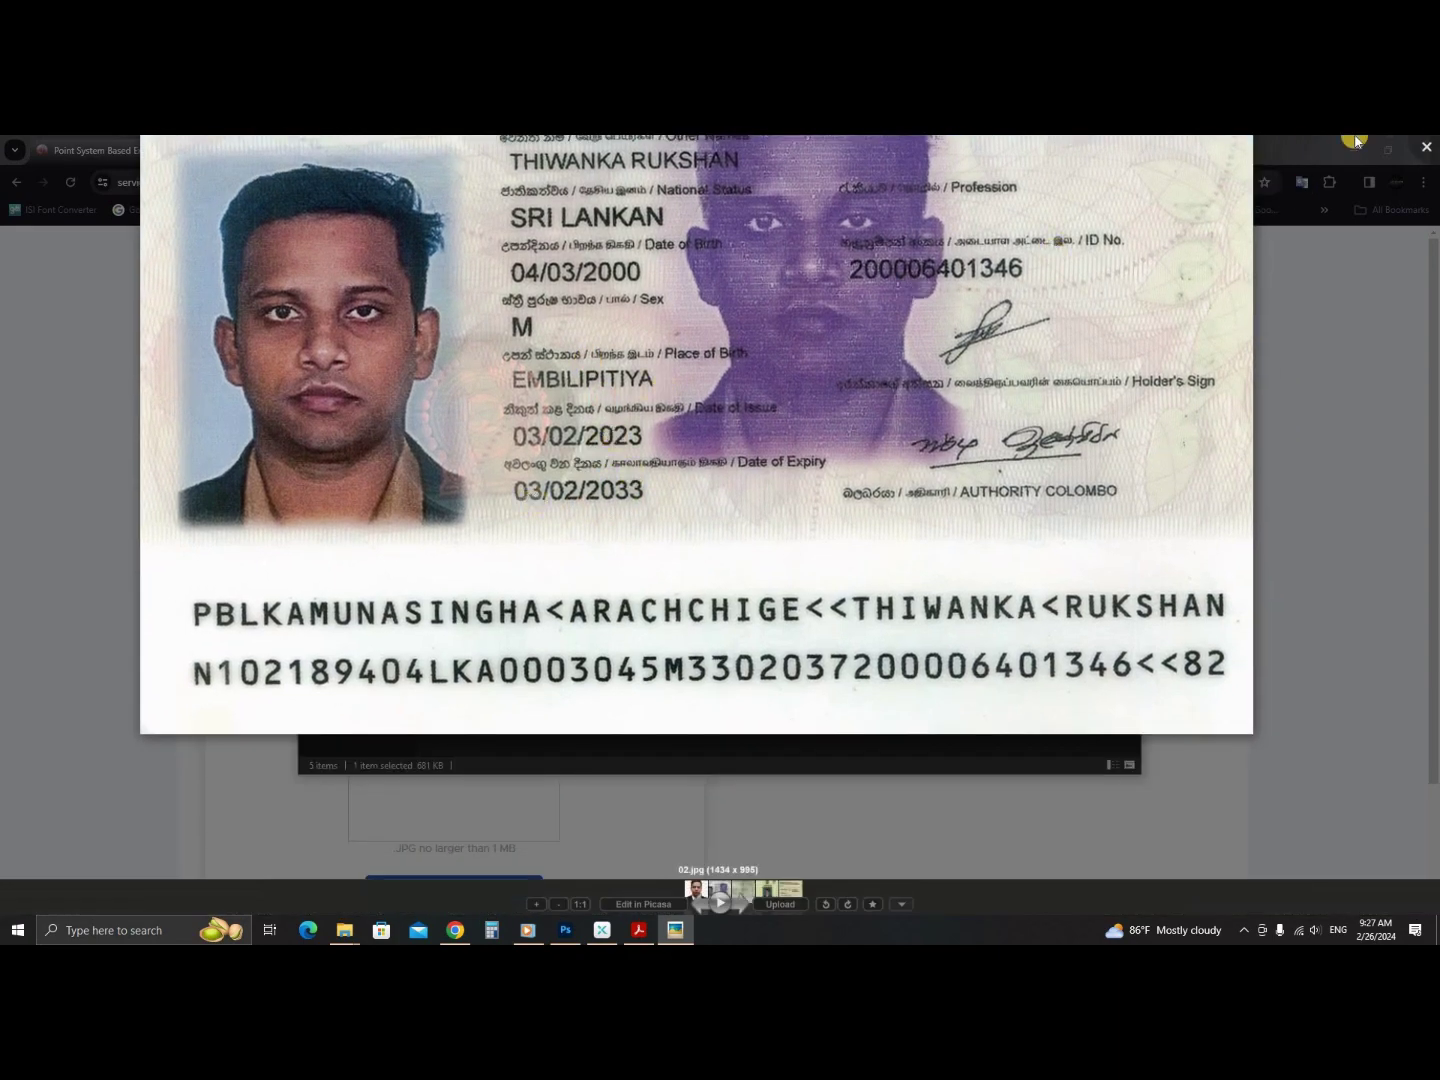
left_click(1427, 147)
left_click(1328, 370)
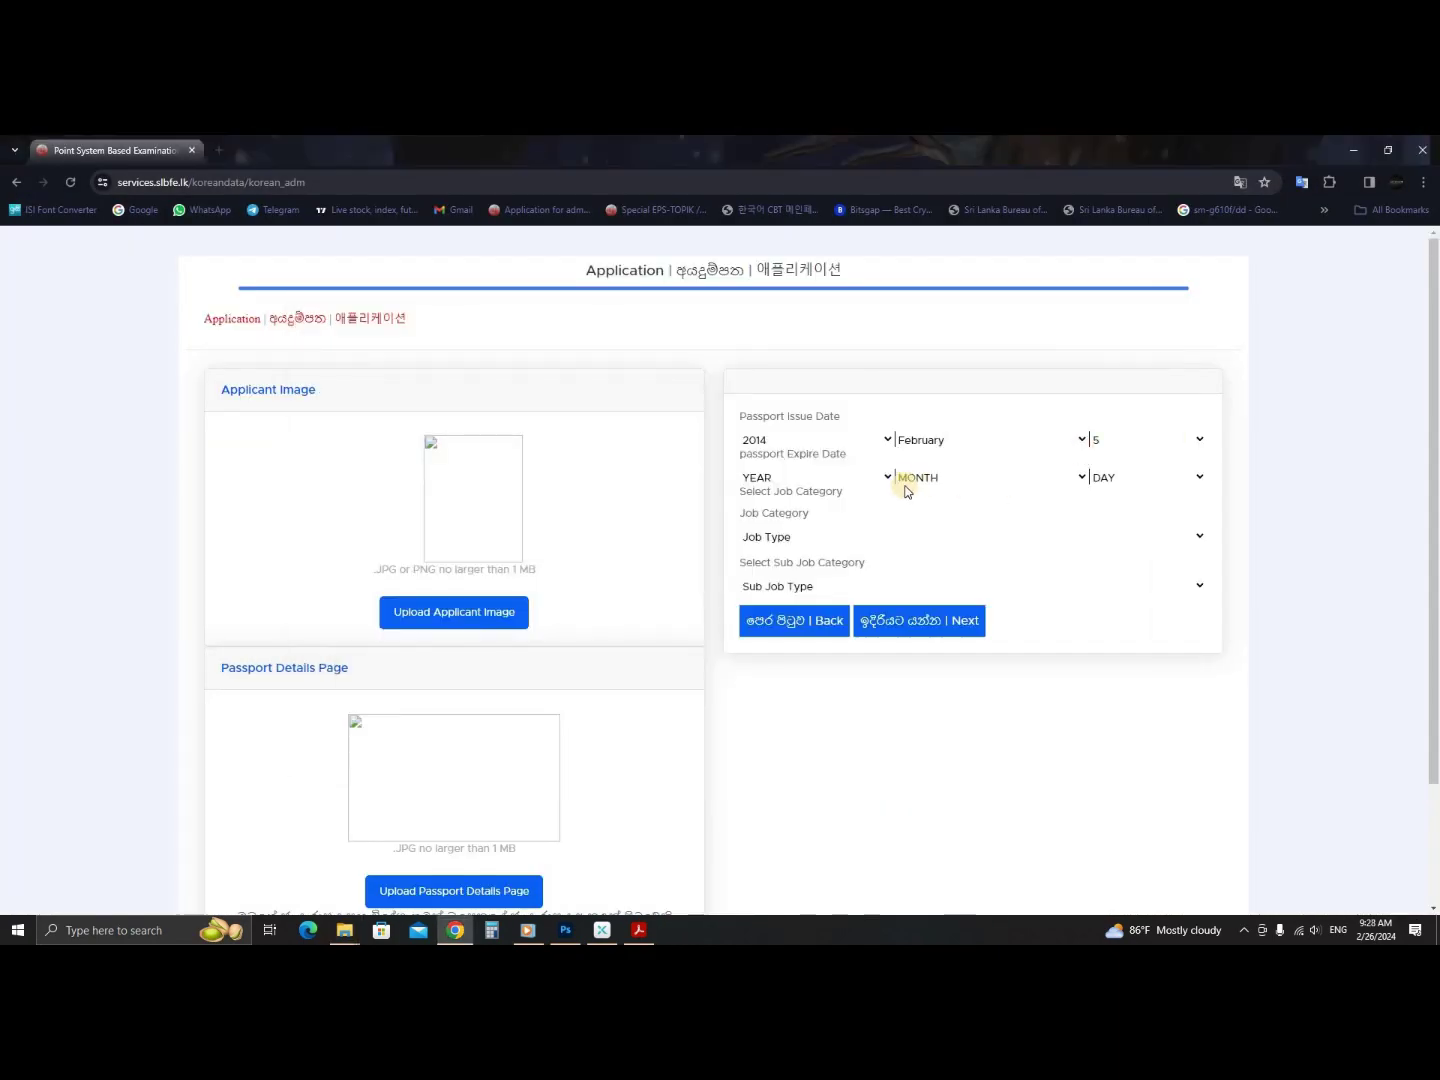
- Set the passport expiry date to 2032, June, 9
left_click(842, 481)
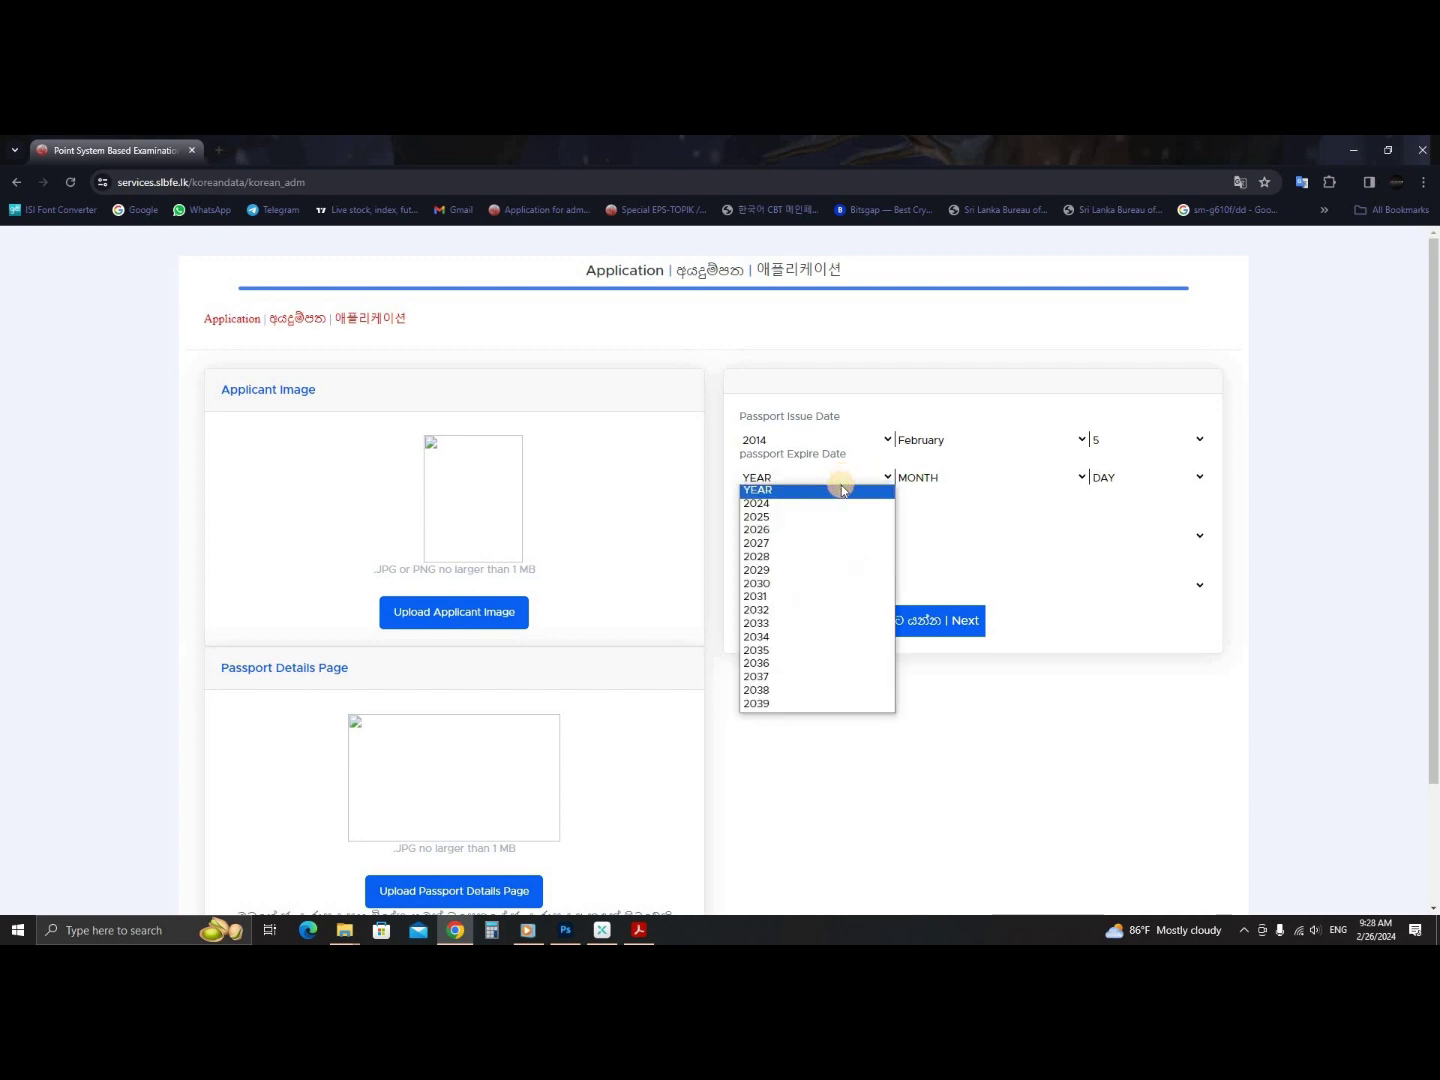
left_click(806, 617)
left_click(987, 477)
left_click(965, 571)
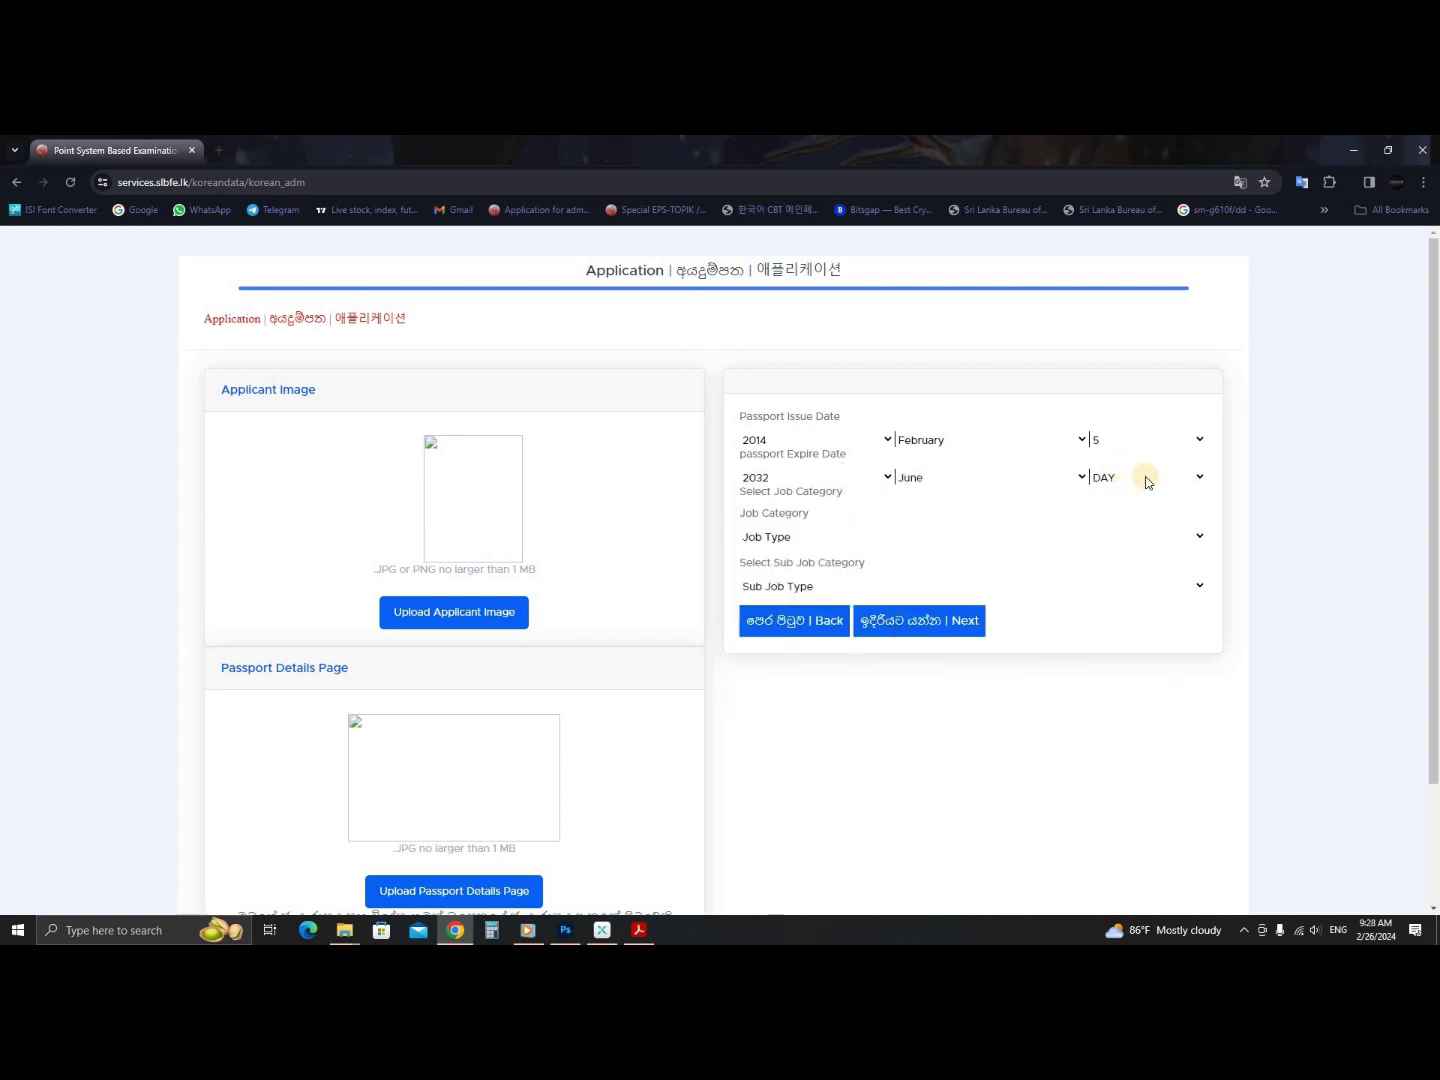
left_click(1141, 478)
left_click(1117, 612)
left_click(894, 538)
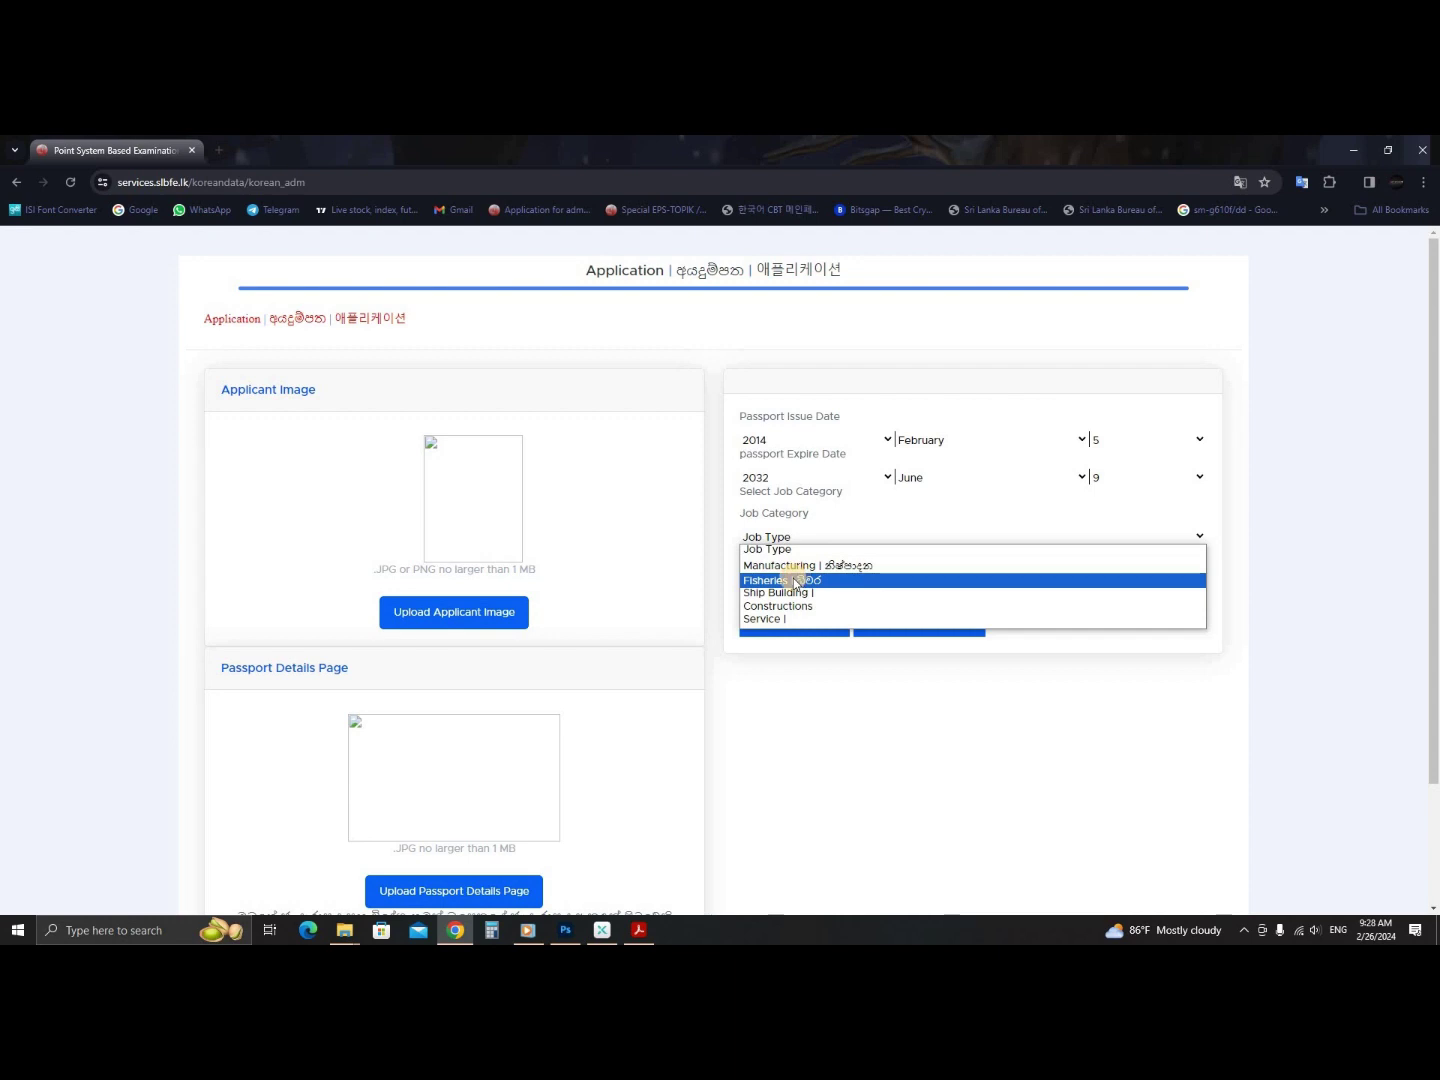
- Choose Manufacturing as the job category and look at its sub-categories
left_click(859, 568)
left_click(885, 544)
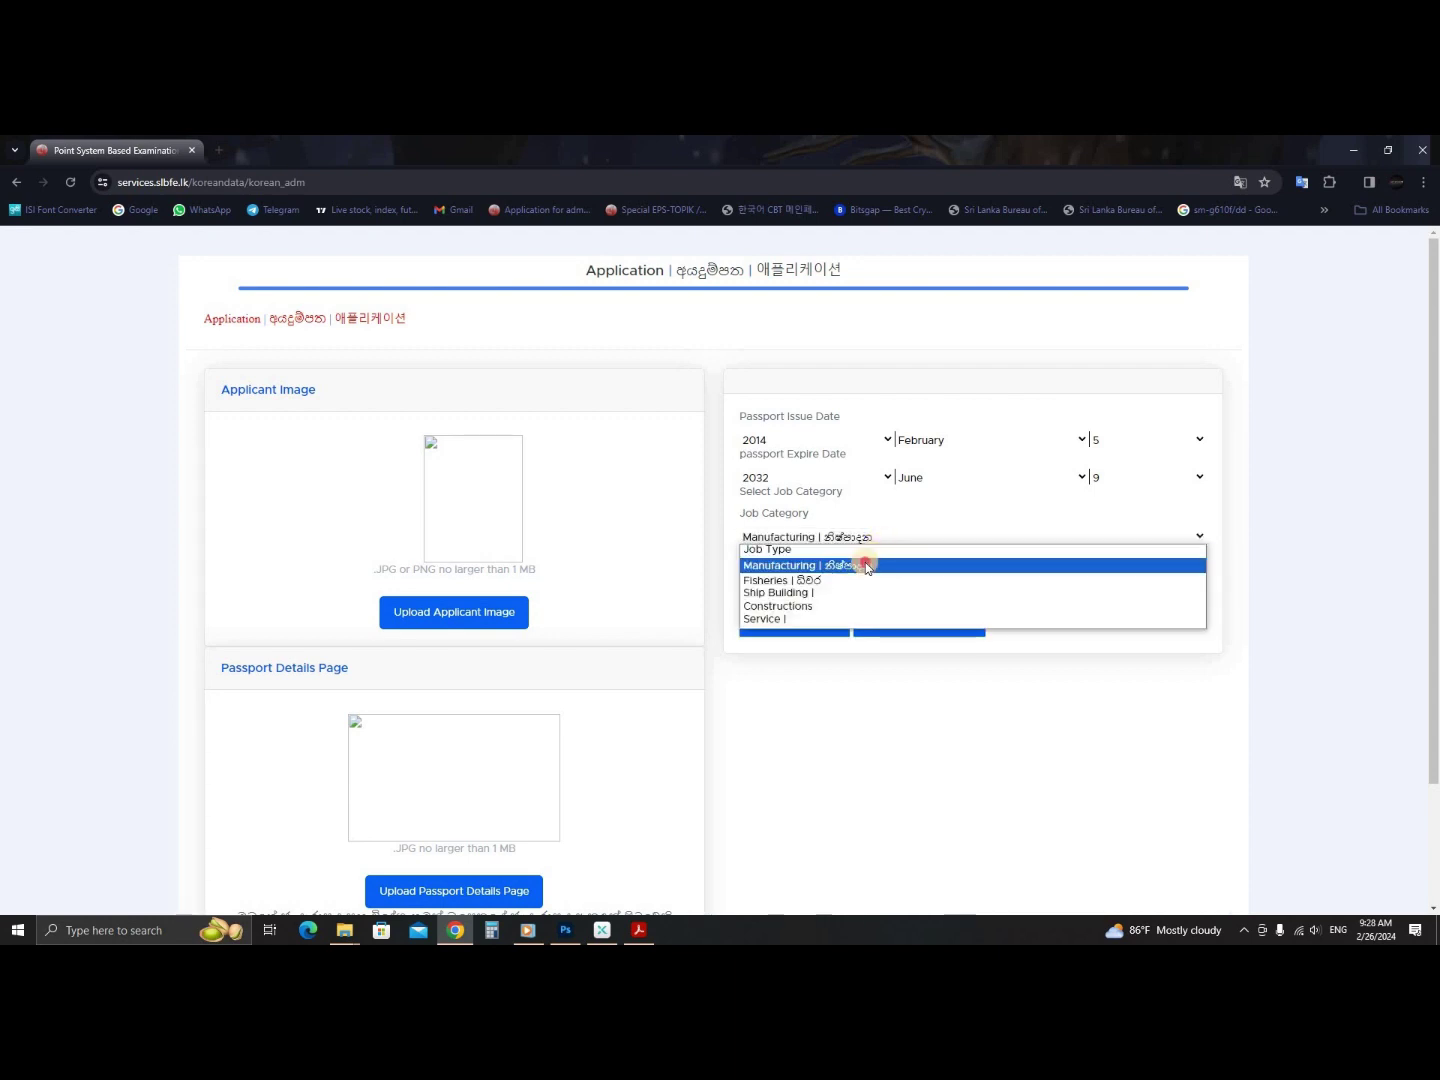
left_click(866, 562)
left_click(845, 588)
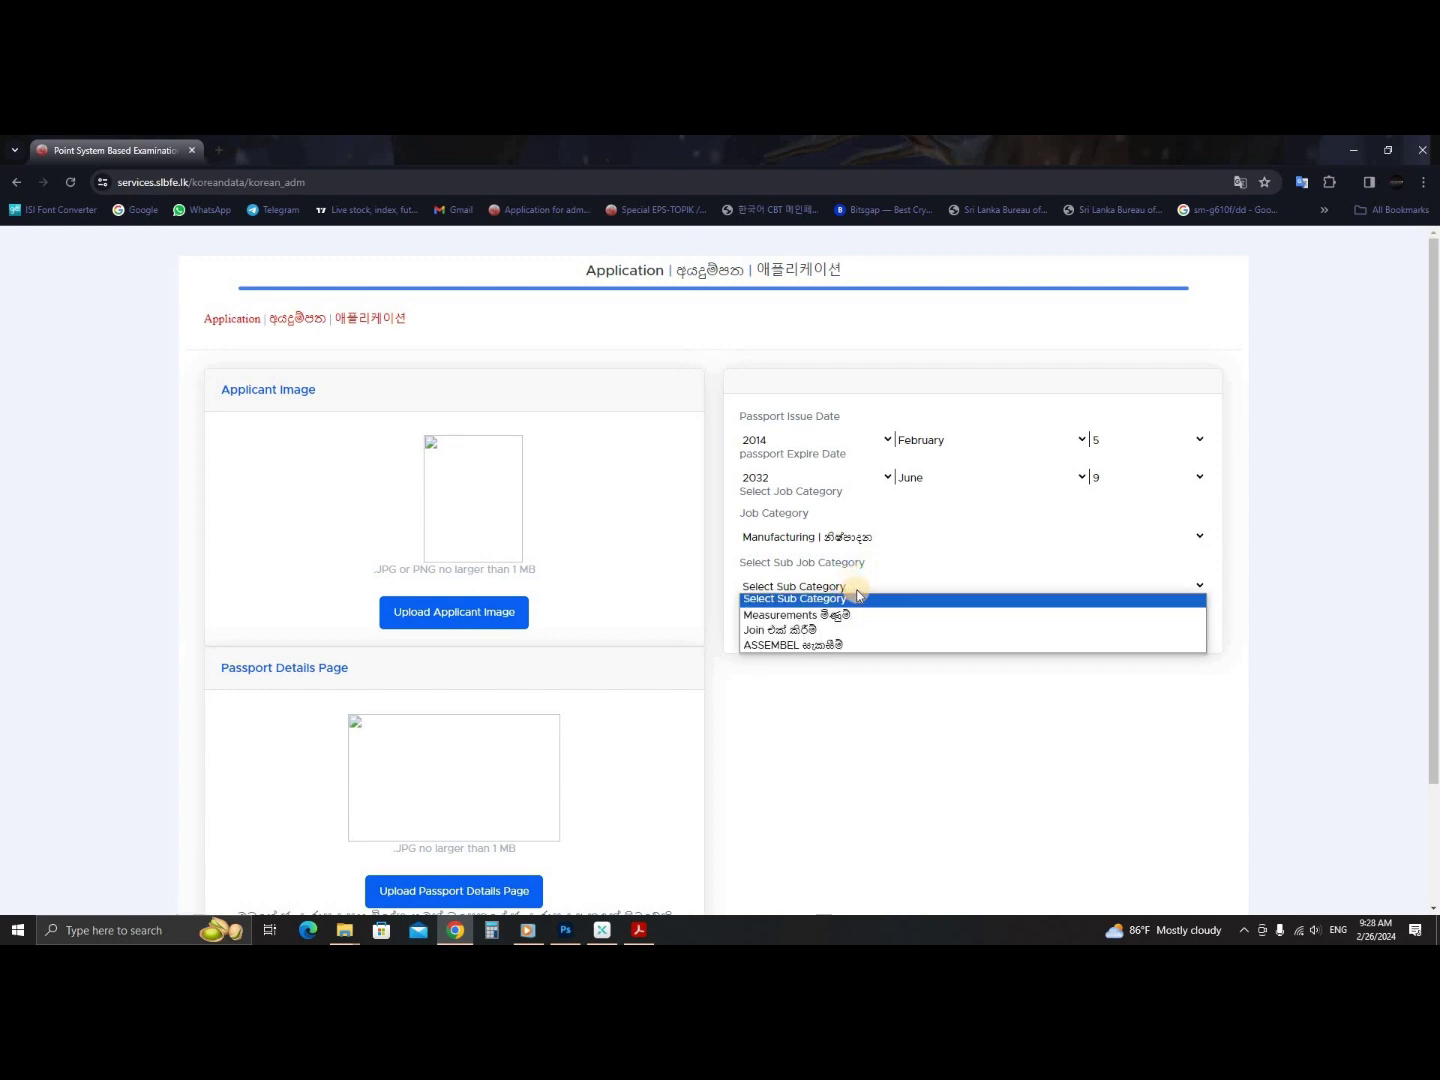
left_click(888, 583)
- Change the job category to Fisheries to see Sea Farming and Inshore-off shore fishing
left_click(932, 537)
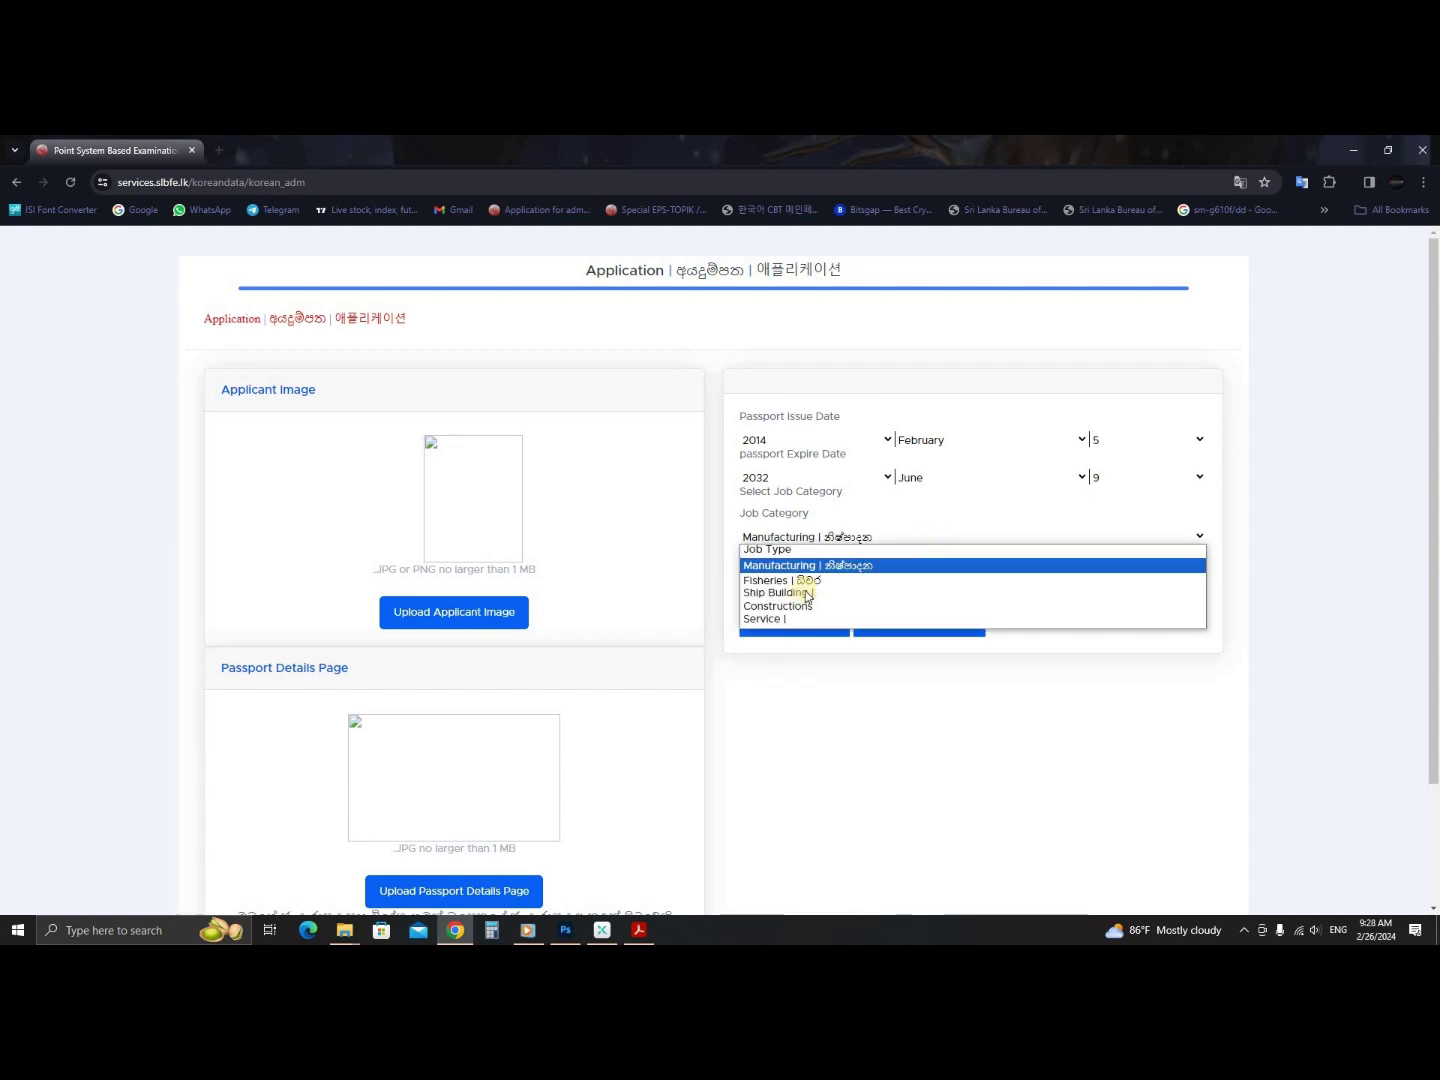
left_click(800, 580)
left_click(890, 585)
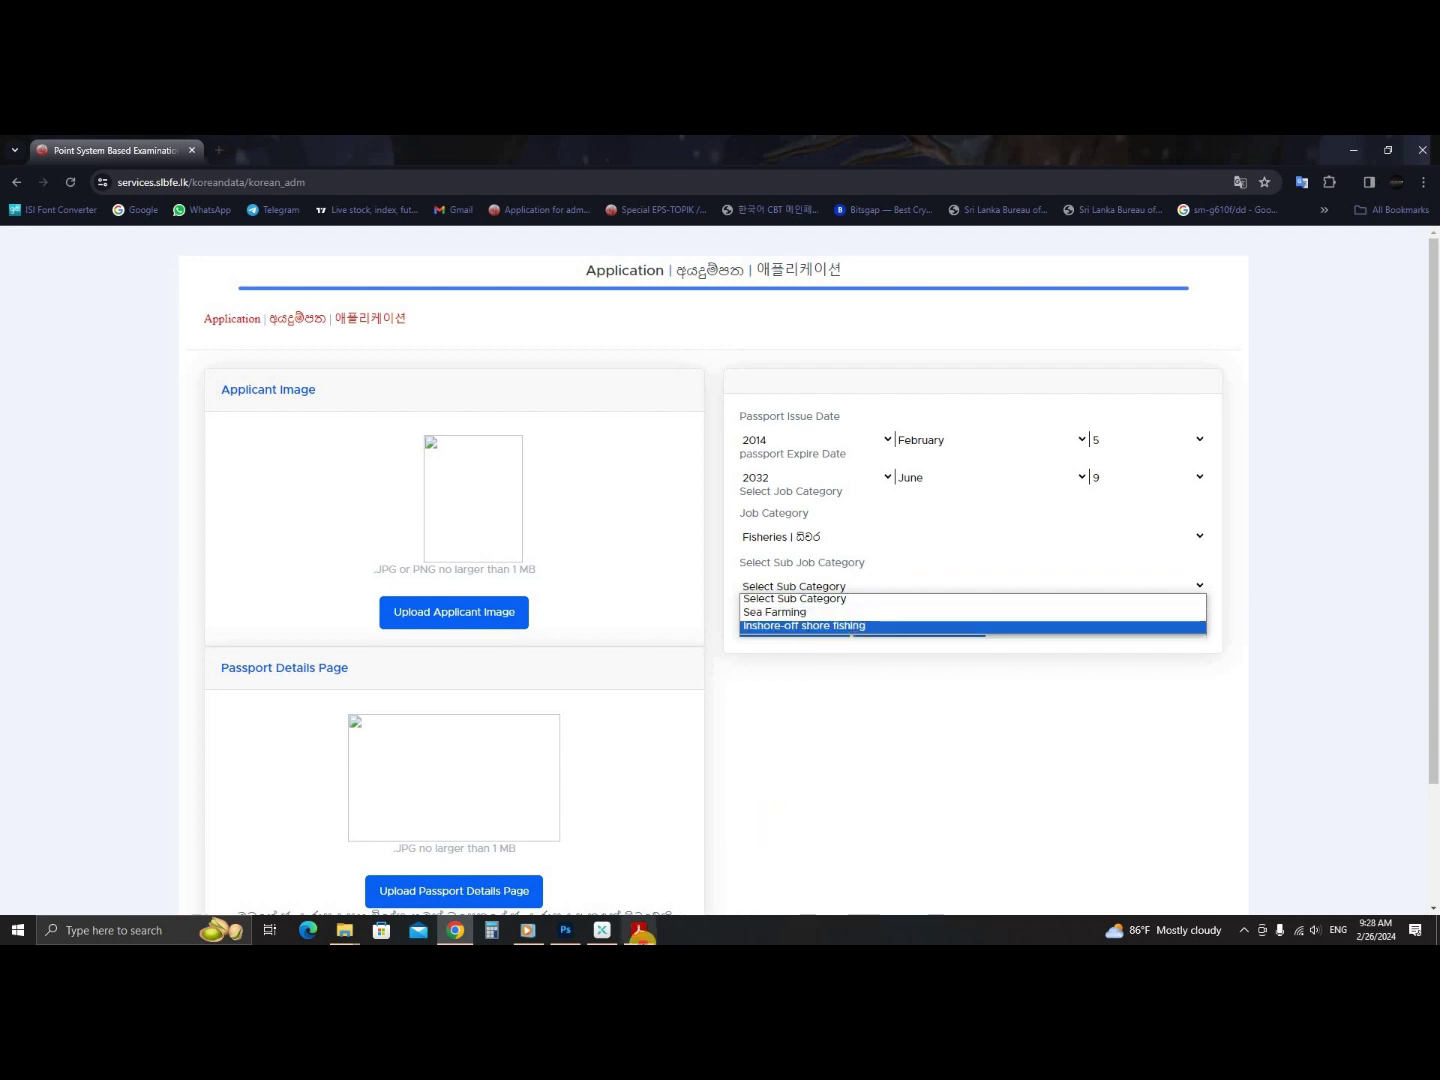
left_click(640, 933)
- Read the Manufacturing and Fisheries sub-category lines (Assembly, Joining, Measurement, fishing) in the PDF
scroll(751, 595, "up", 3)
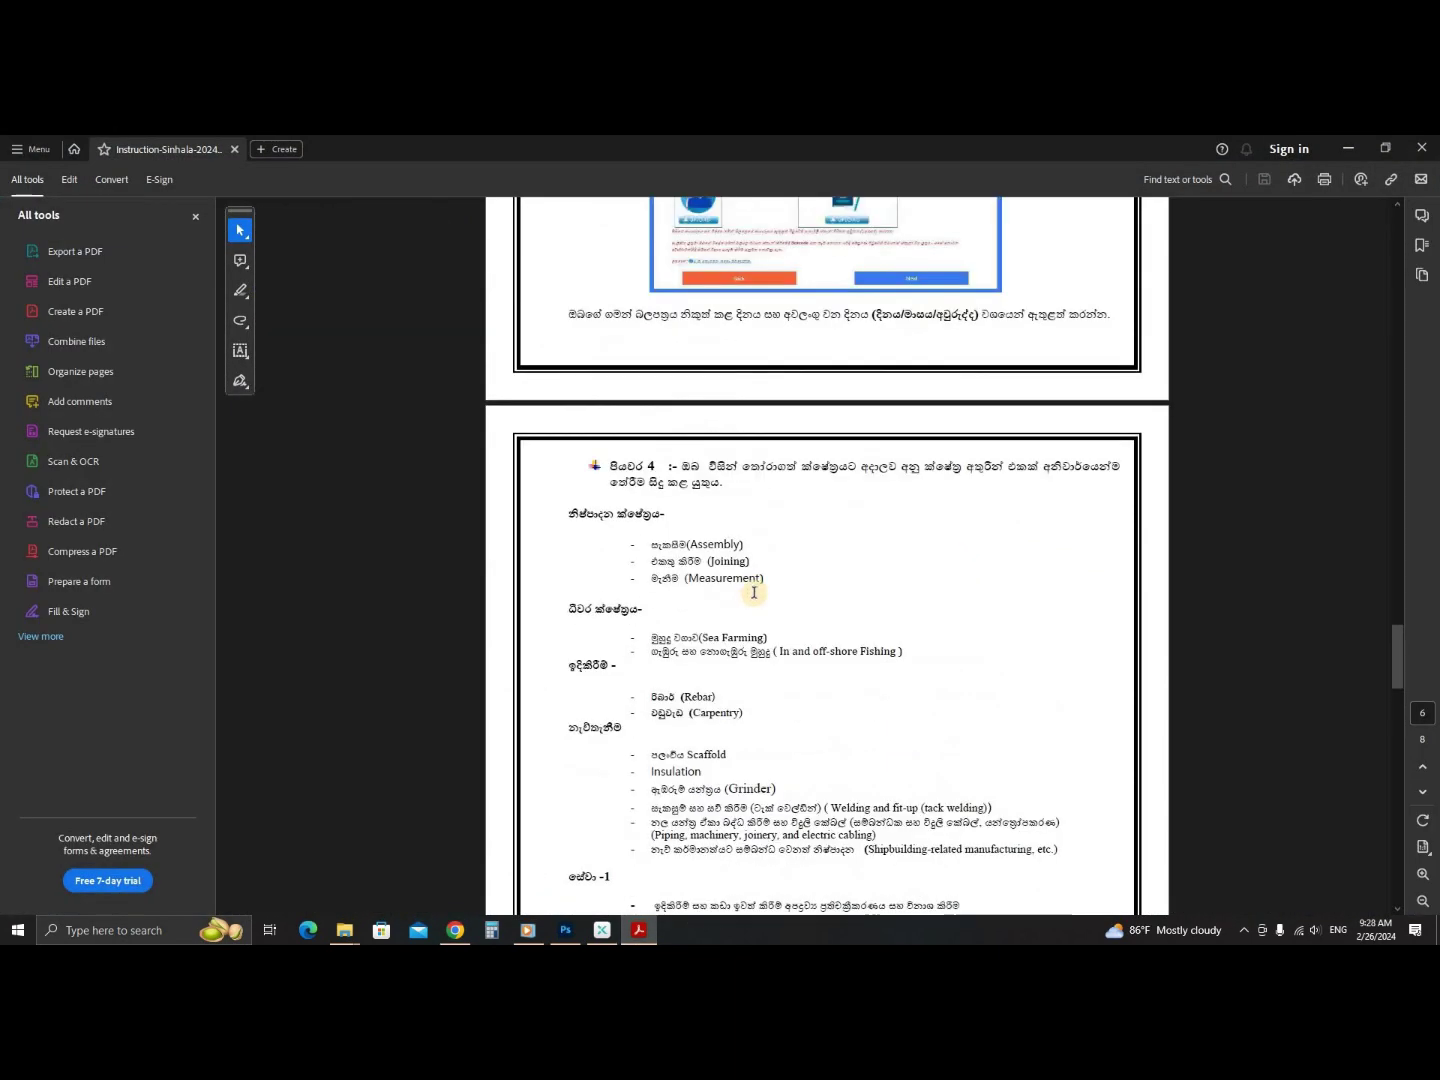
left_click_drag(1401, 611, 1225, 669)
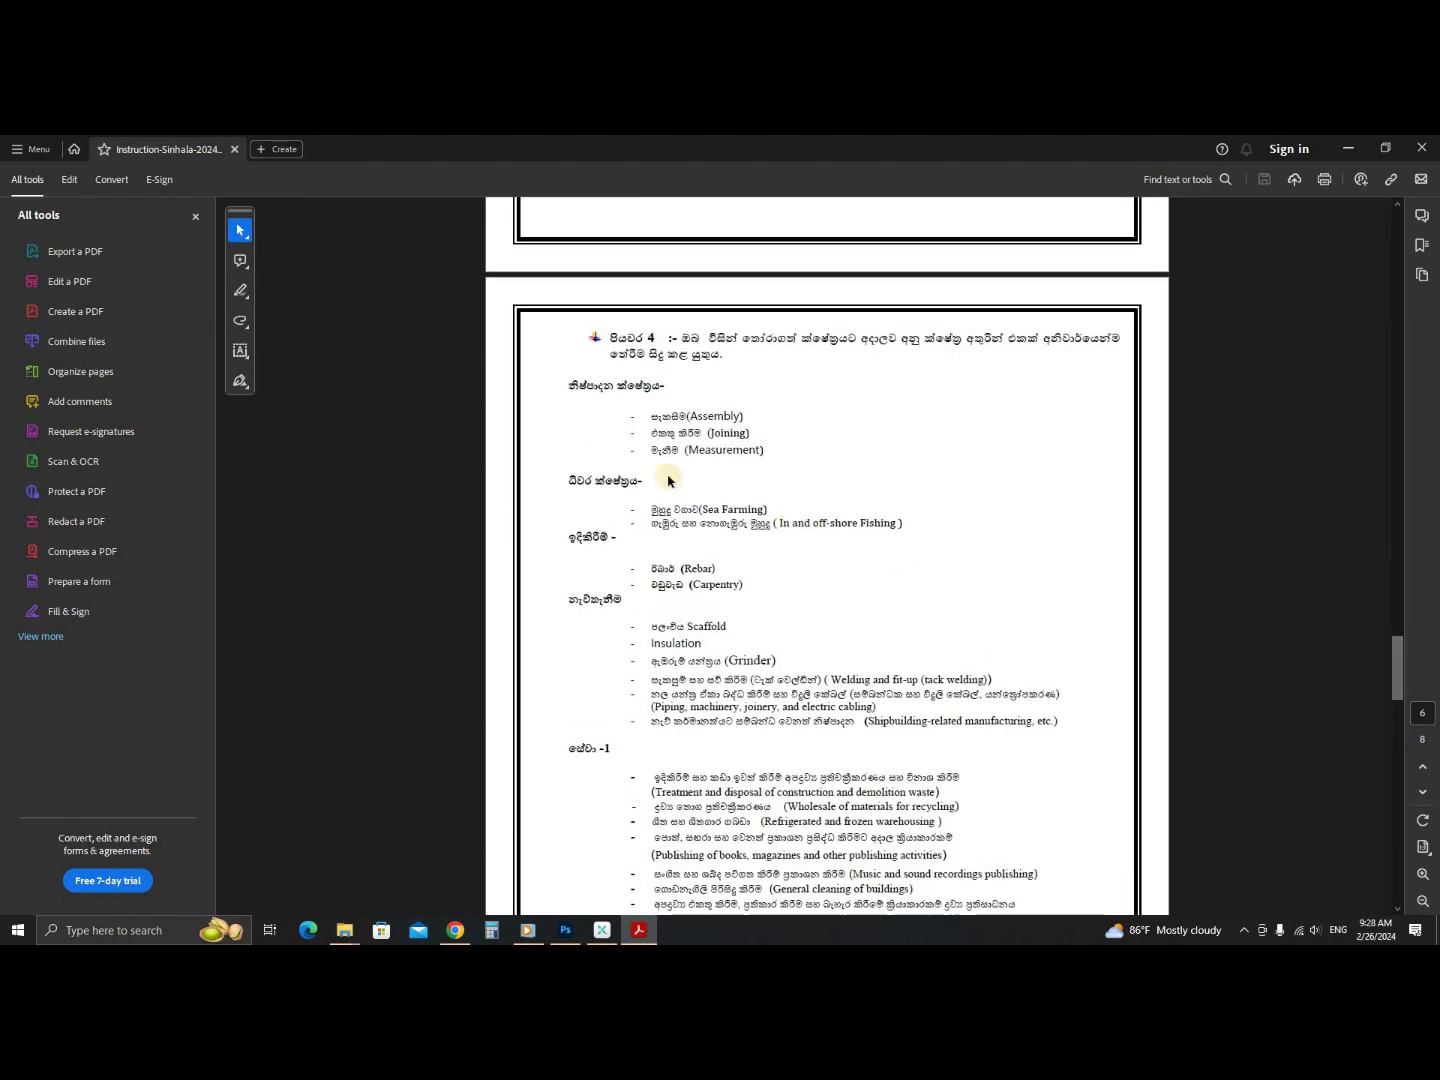
left_click_drag(613, 389, 763, 463)
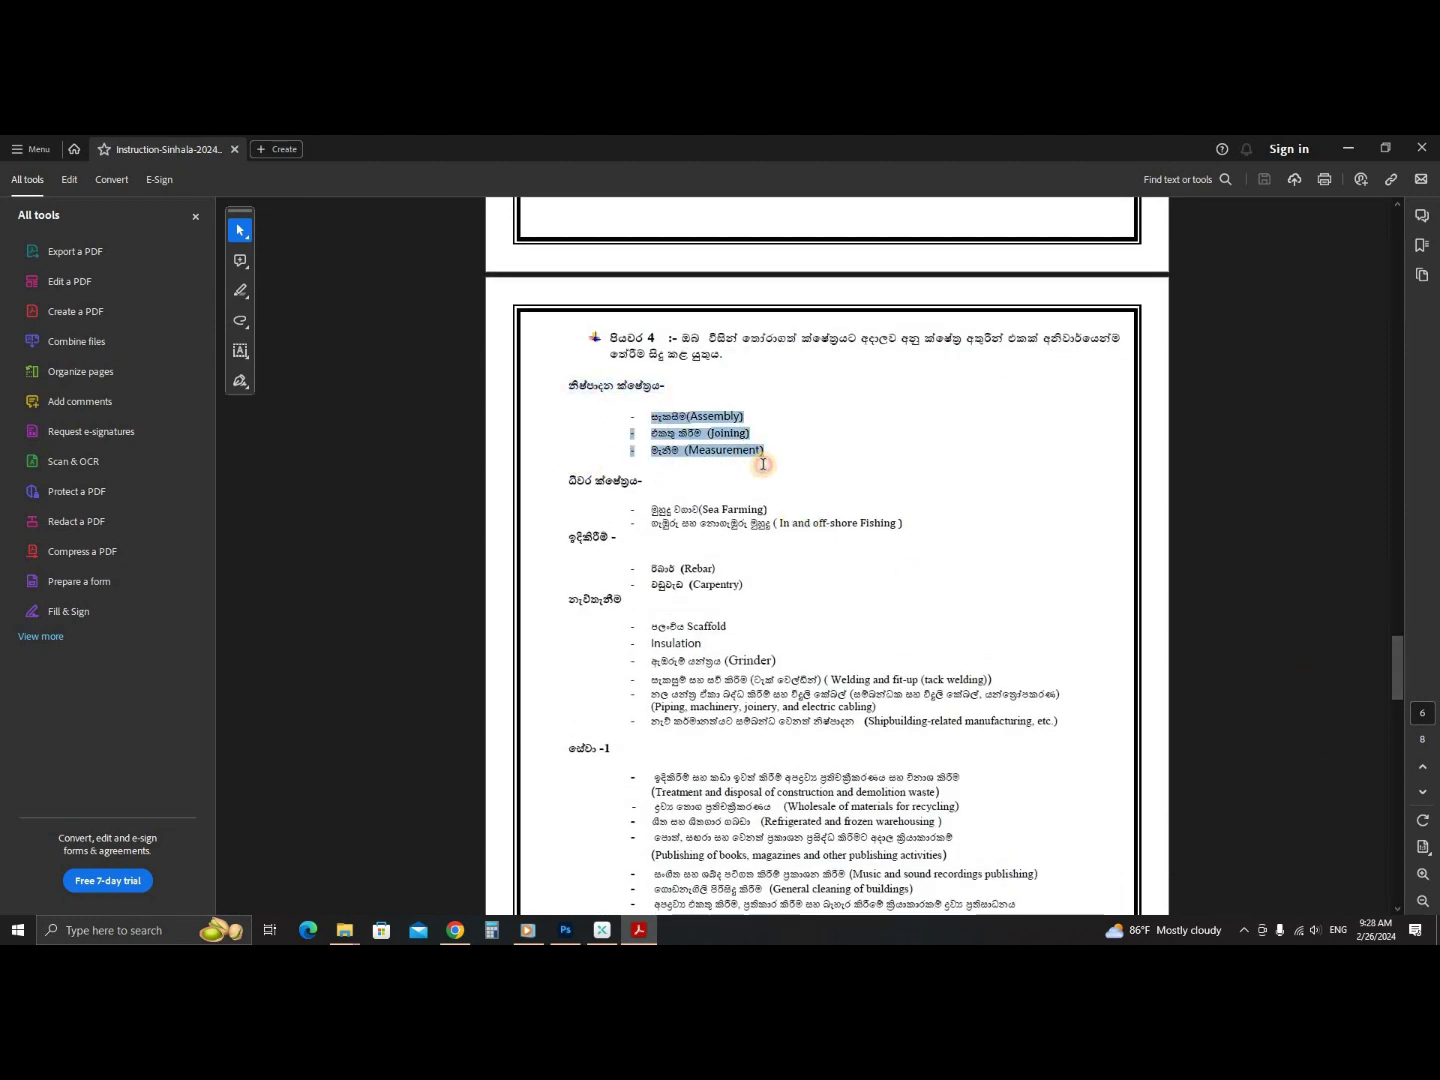
left_click_drag(652, 507, 745, 524)
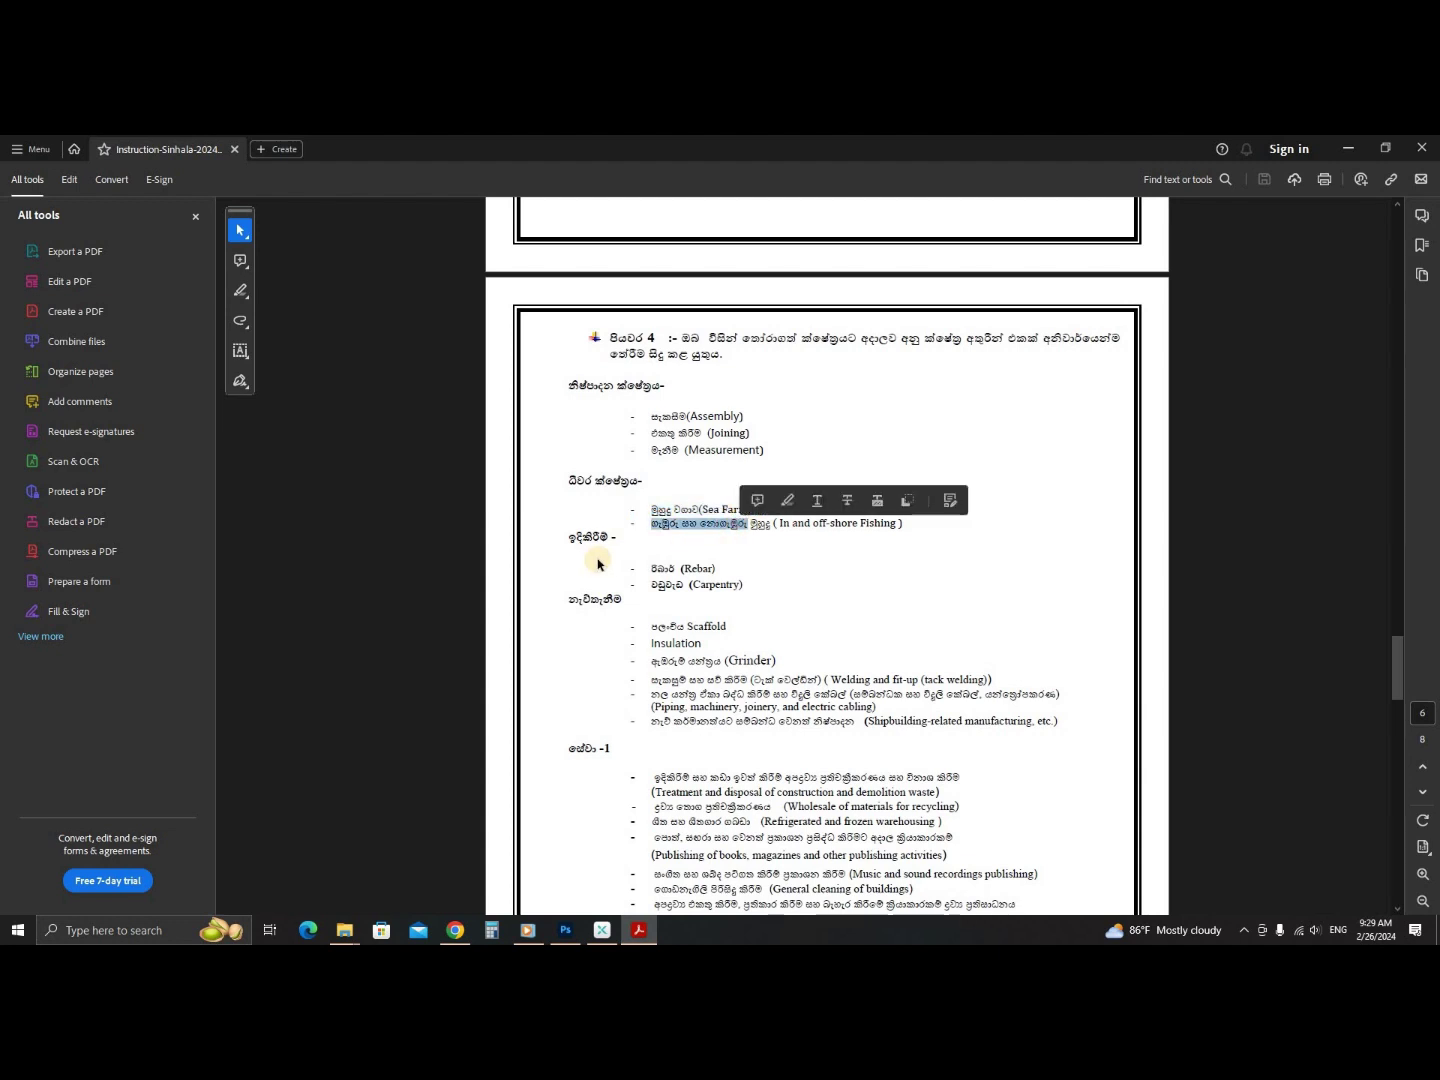
left_click(693, 600)
left_click_drag(651, 679, 688, 680)
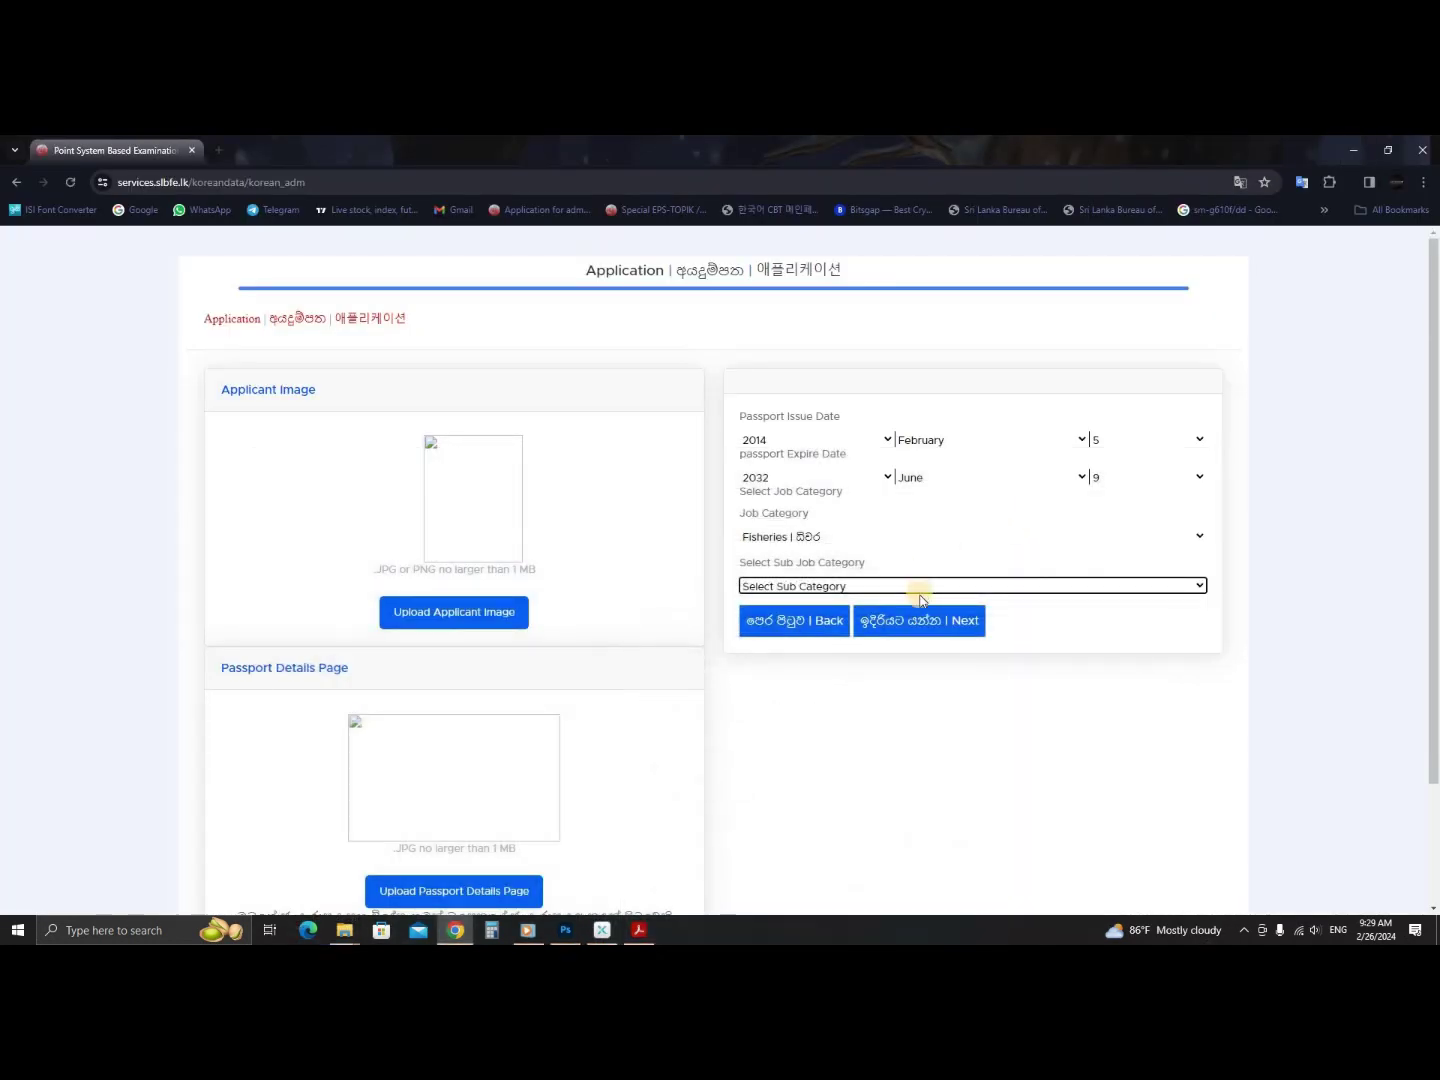
- Choose Manufacturing as the job category with Measurements as the sub job category
left_click(925, 596)
left_click(859, 533)
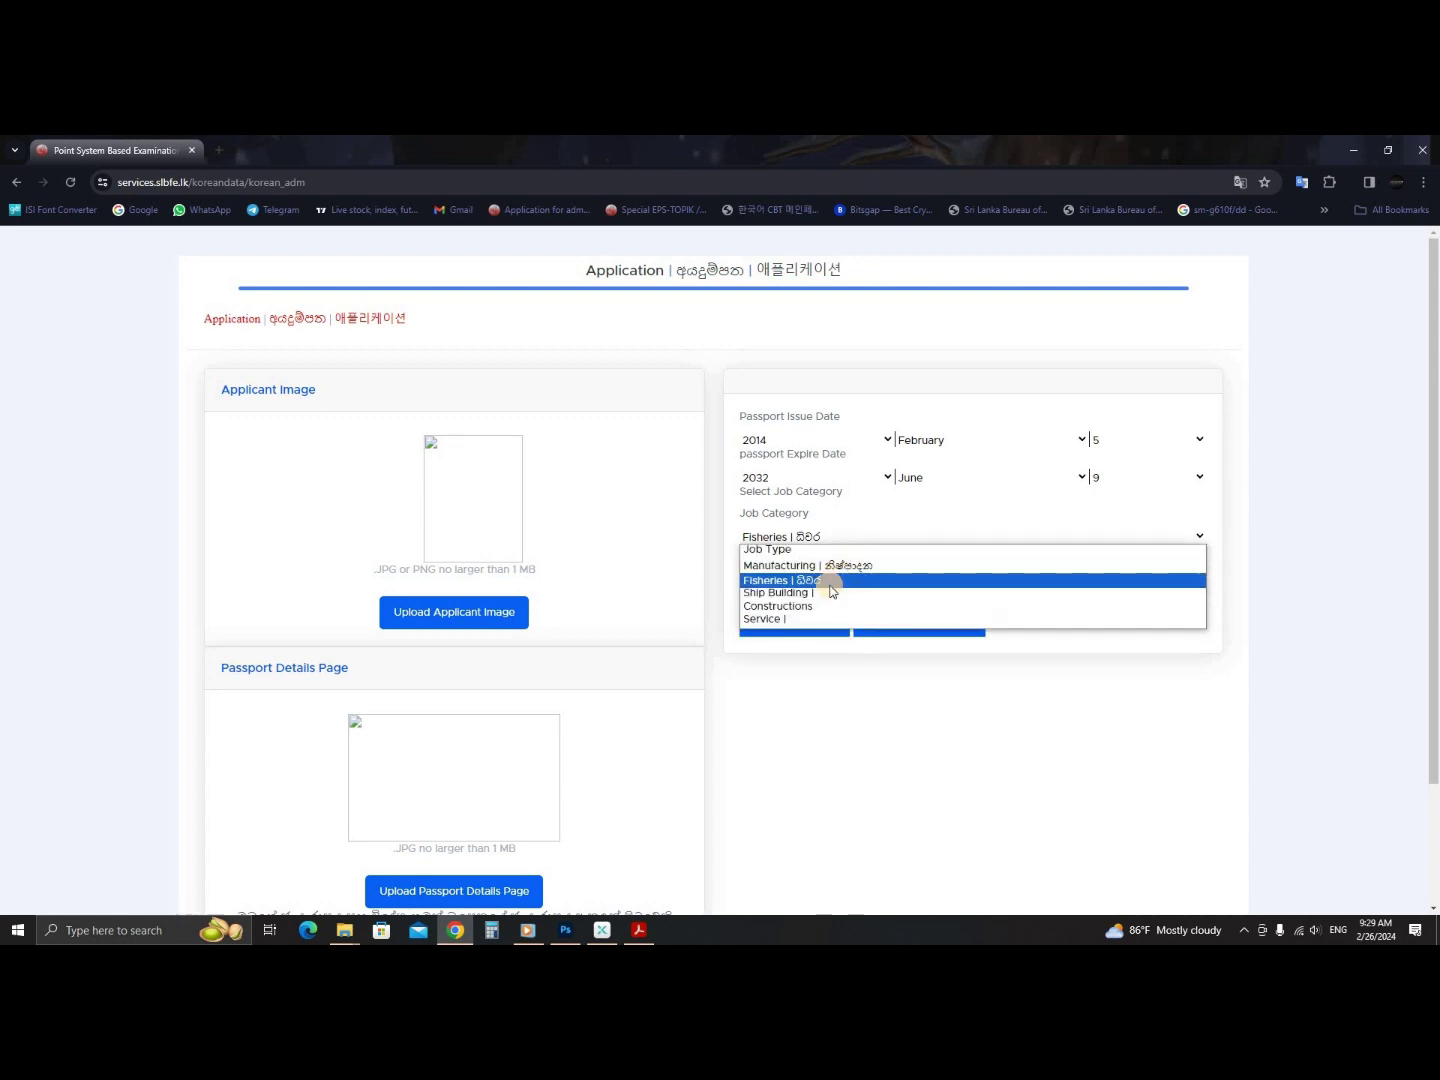
left_click(837, 566)
left_click(849, 586)
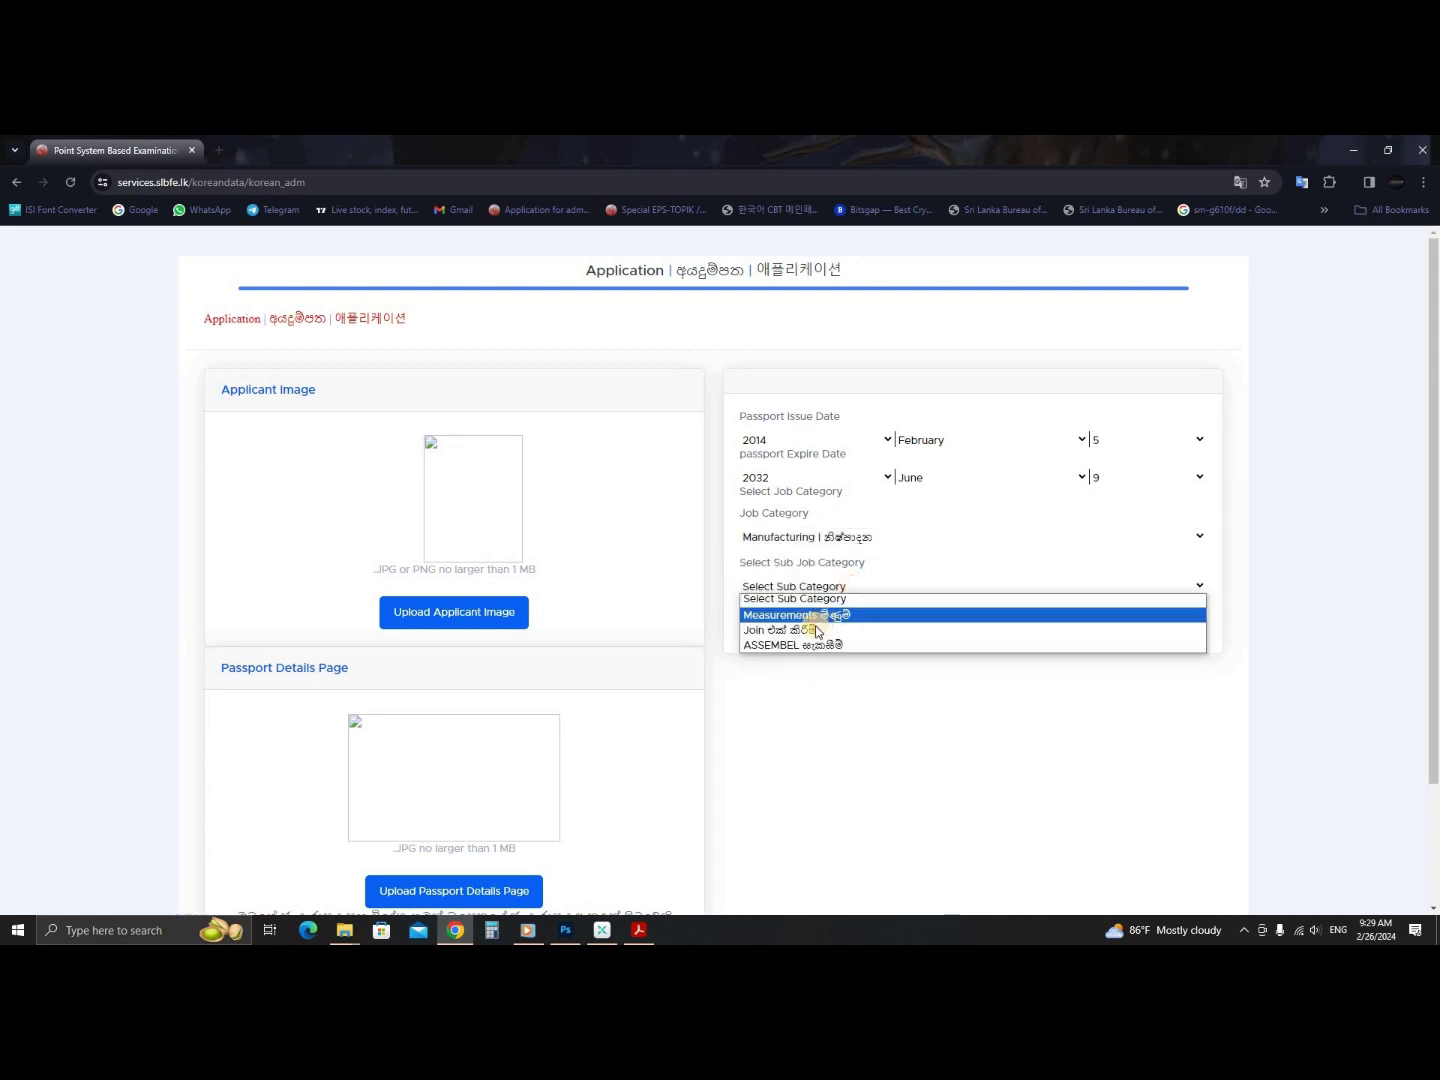
left_click(833, 614)
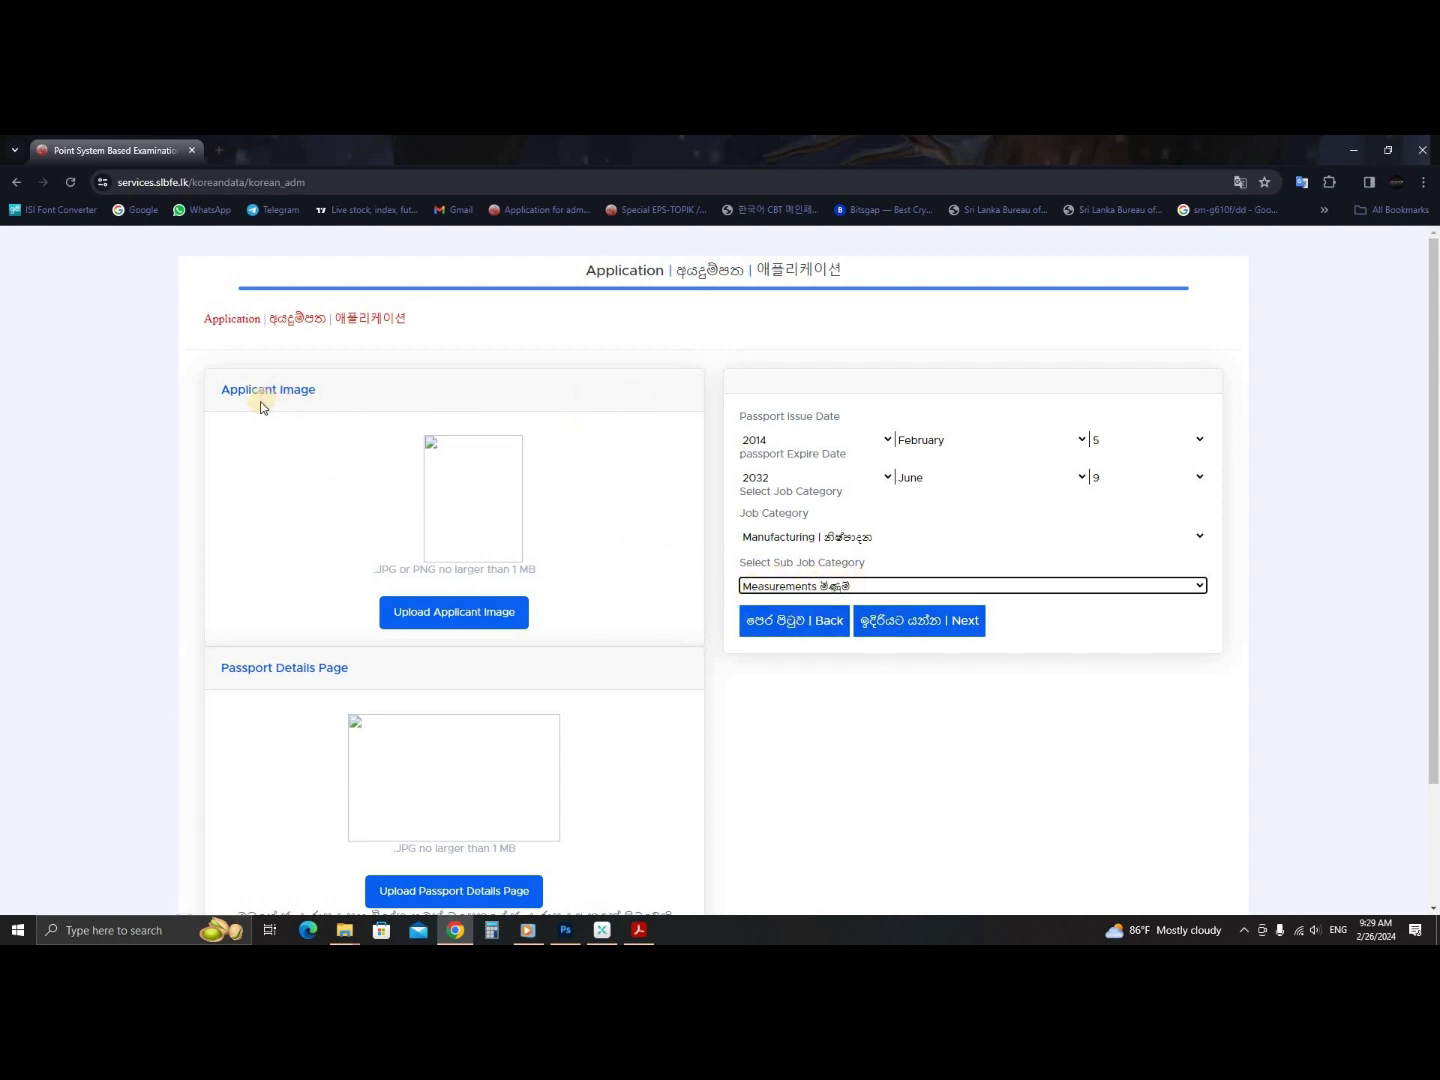
left_click(448, 616)
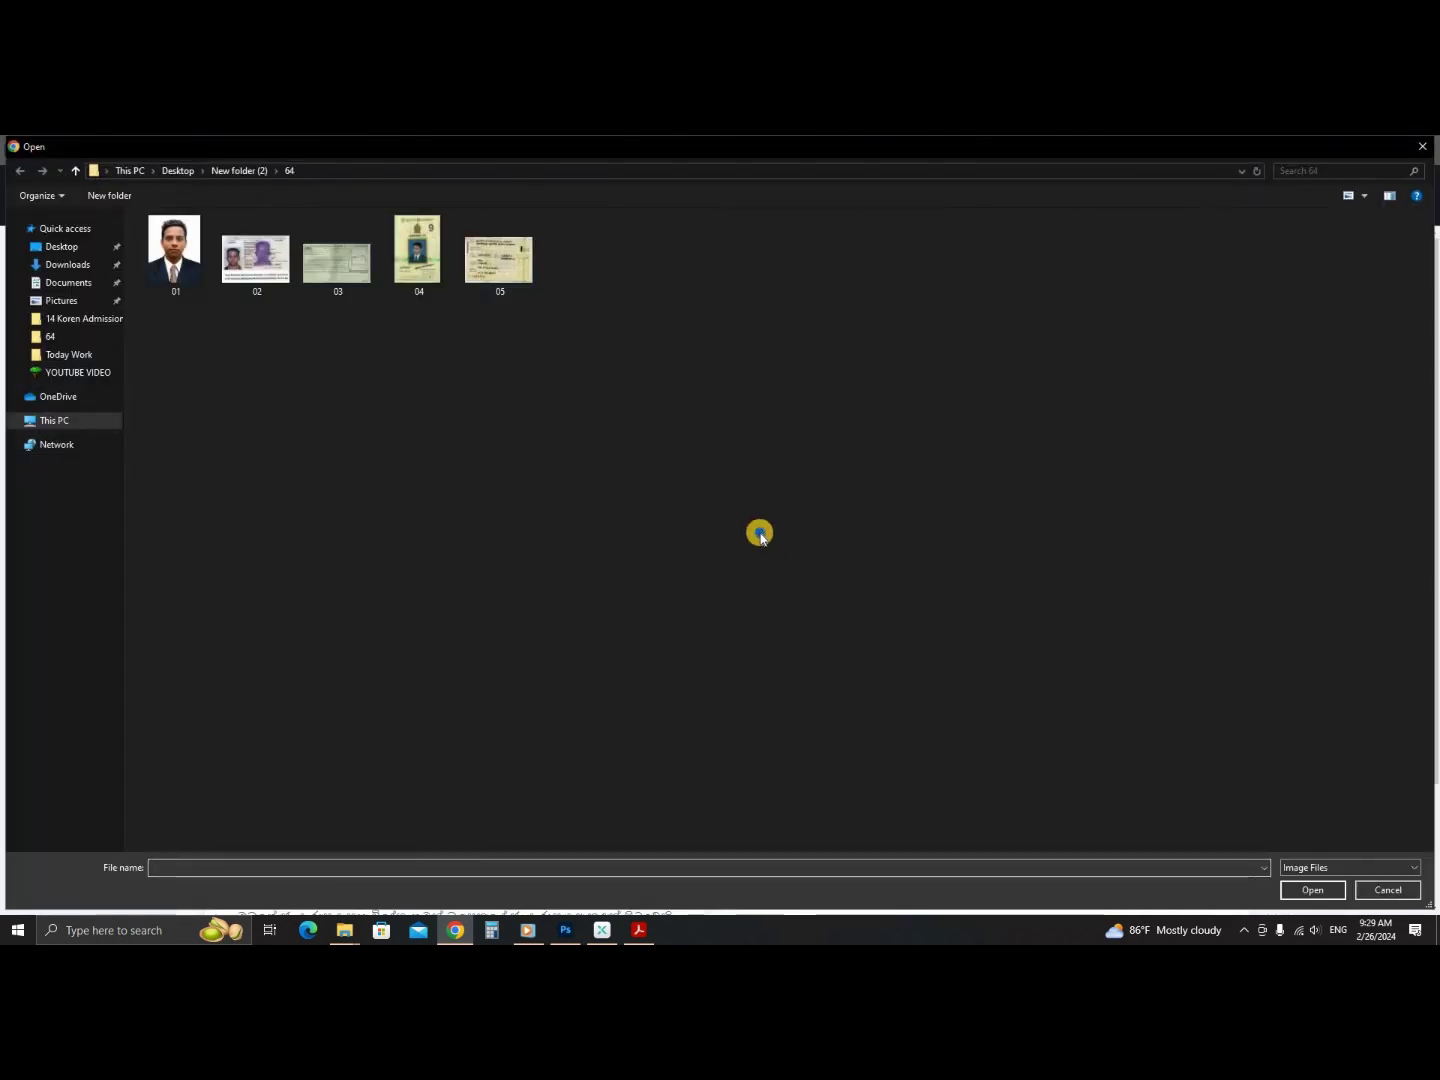
- Preview photo 01 in Picasa Photo Viewer, then upload it as the applicant image
right_click(761, 533)
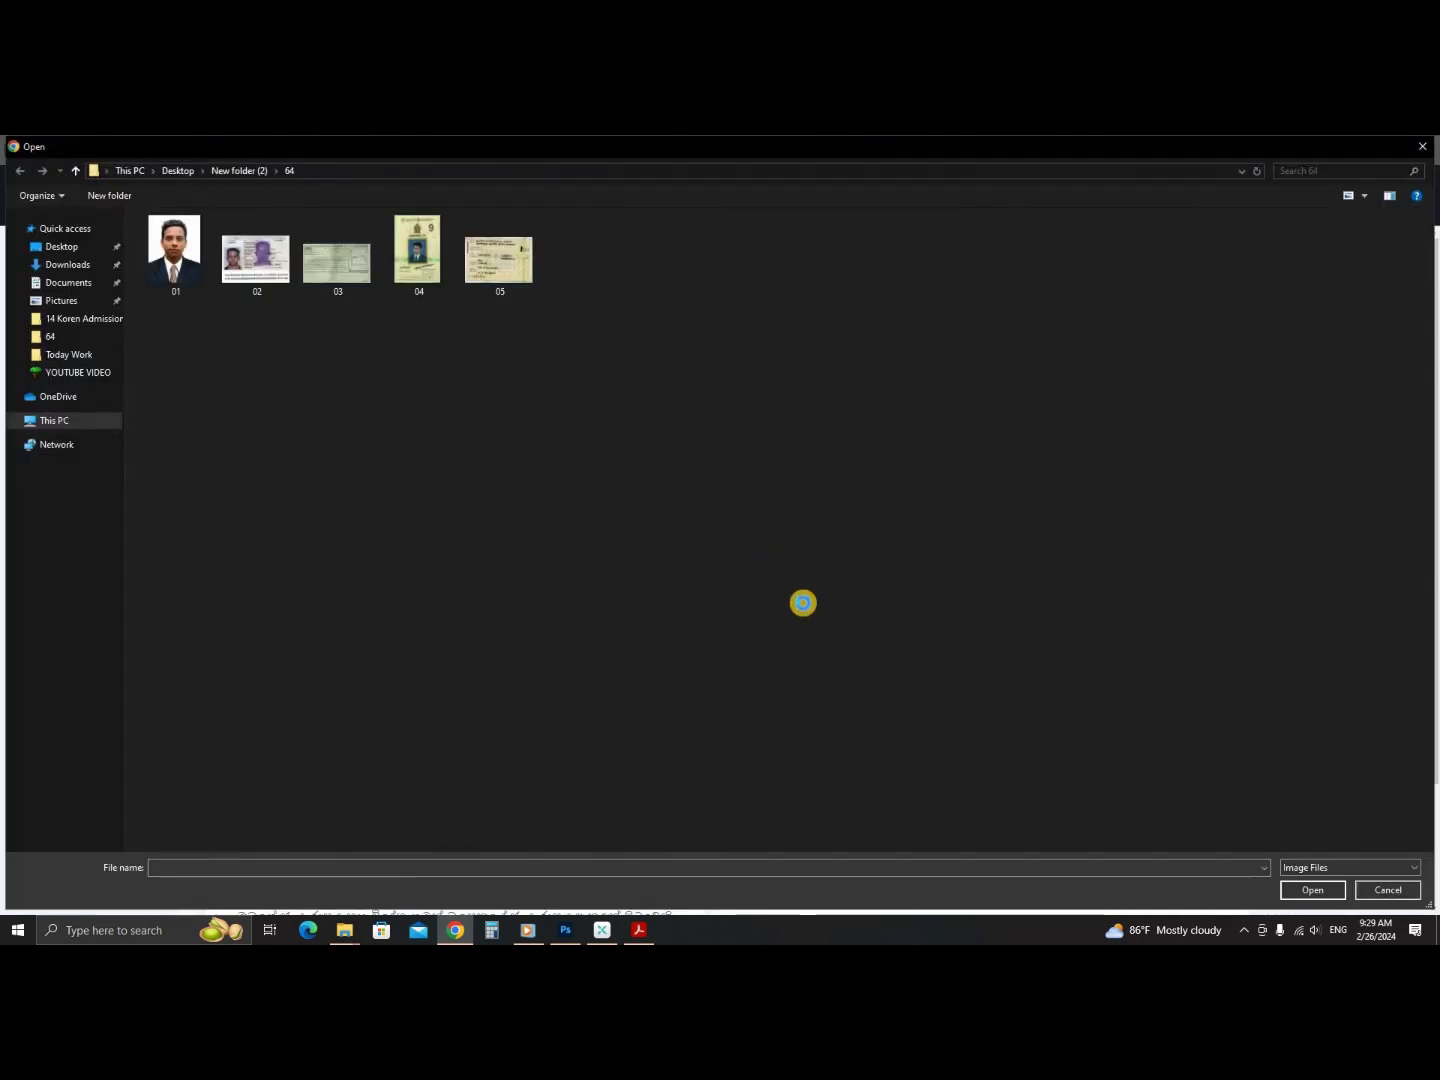
left_click(805, 598)
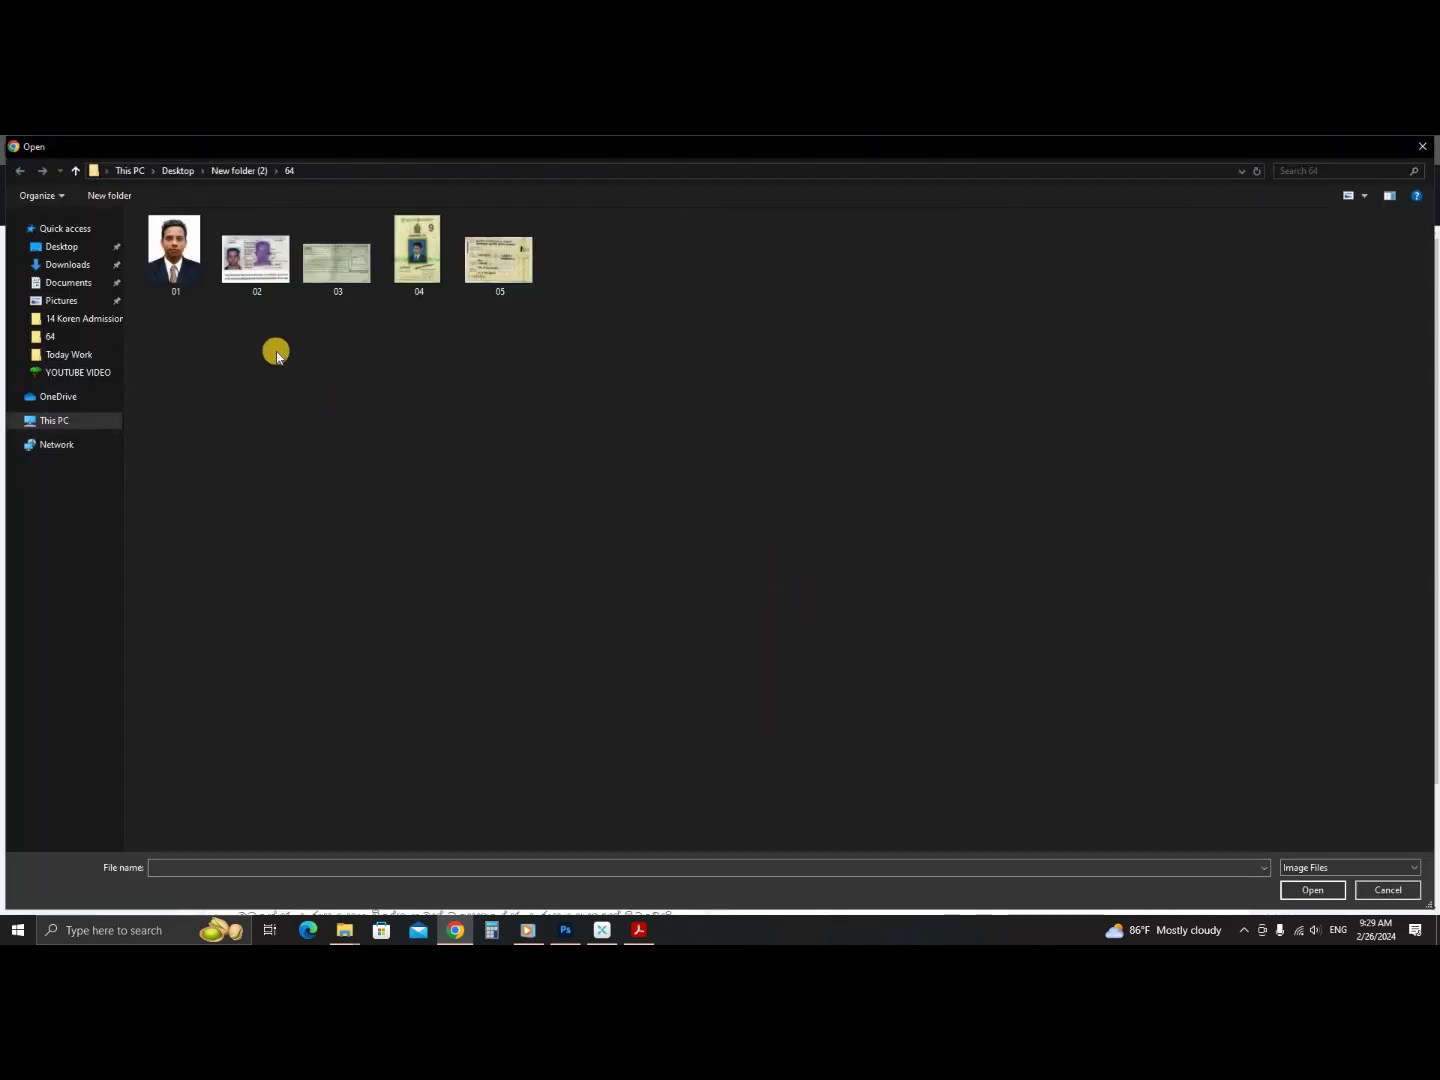
left_click(204, 284)
key("shift+F10")
mouse_move(267, 494)
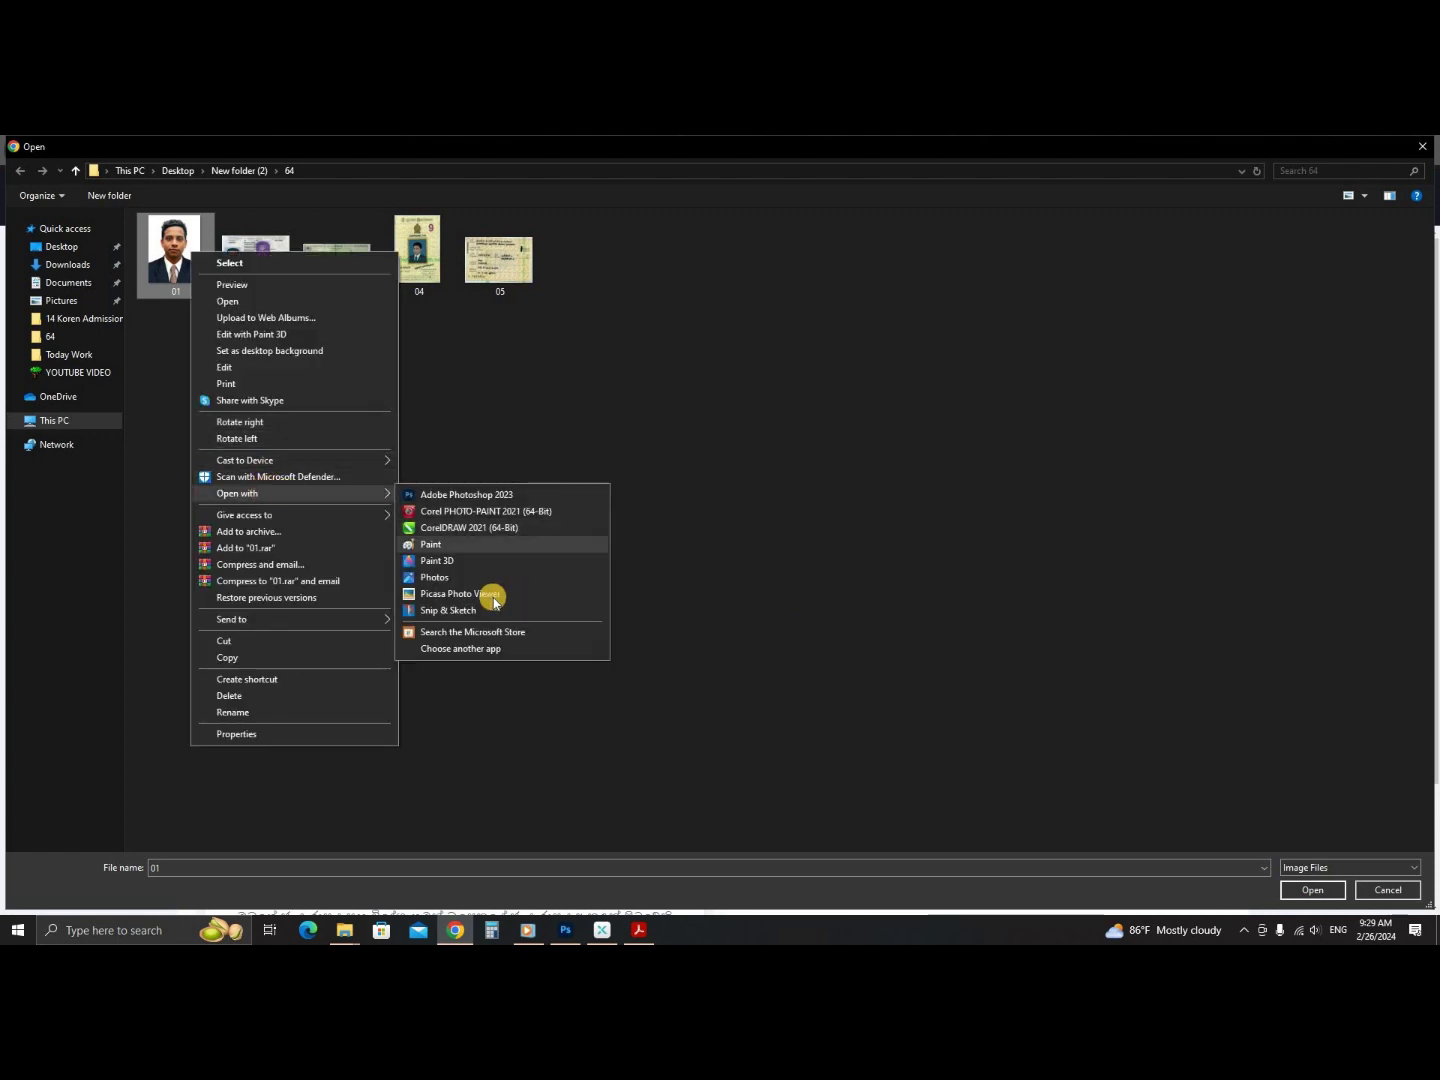
left_click(535, 592)
left_click(1375, 170)
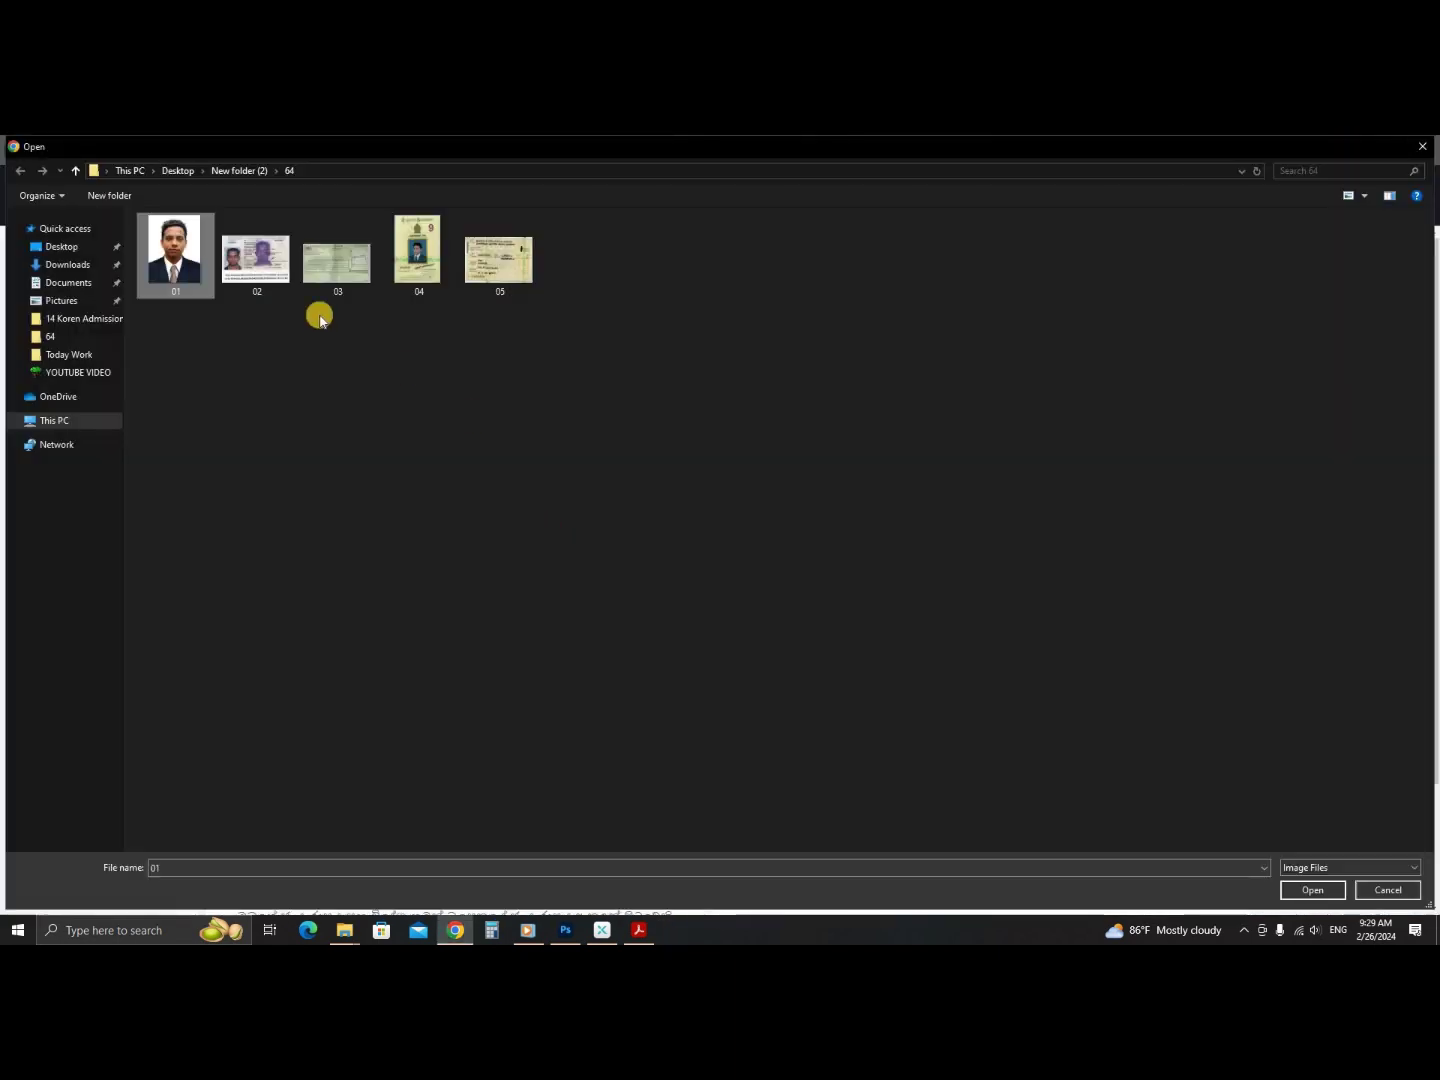
double_click(185, 257)
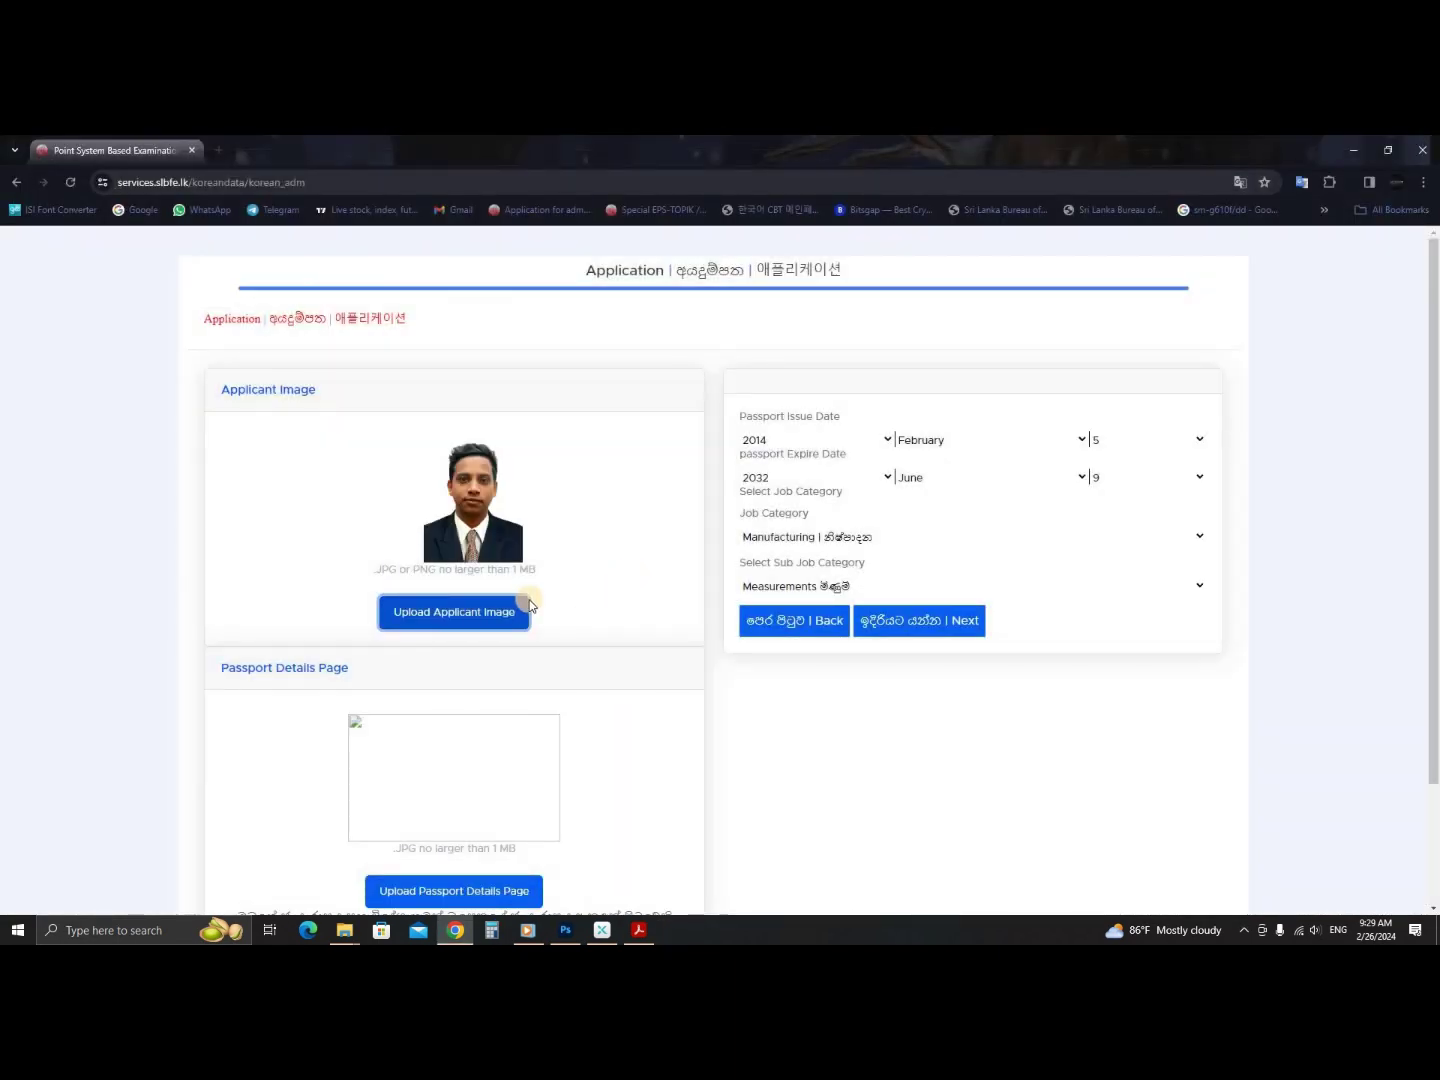
- Read the passport page upload instructions and the barcode warning
scroll(476, 630, "down", 2)
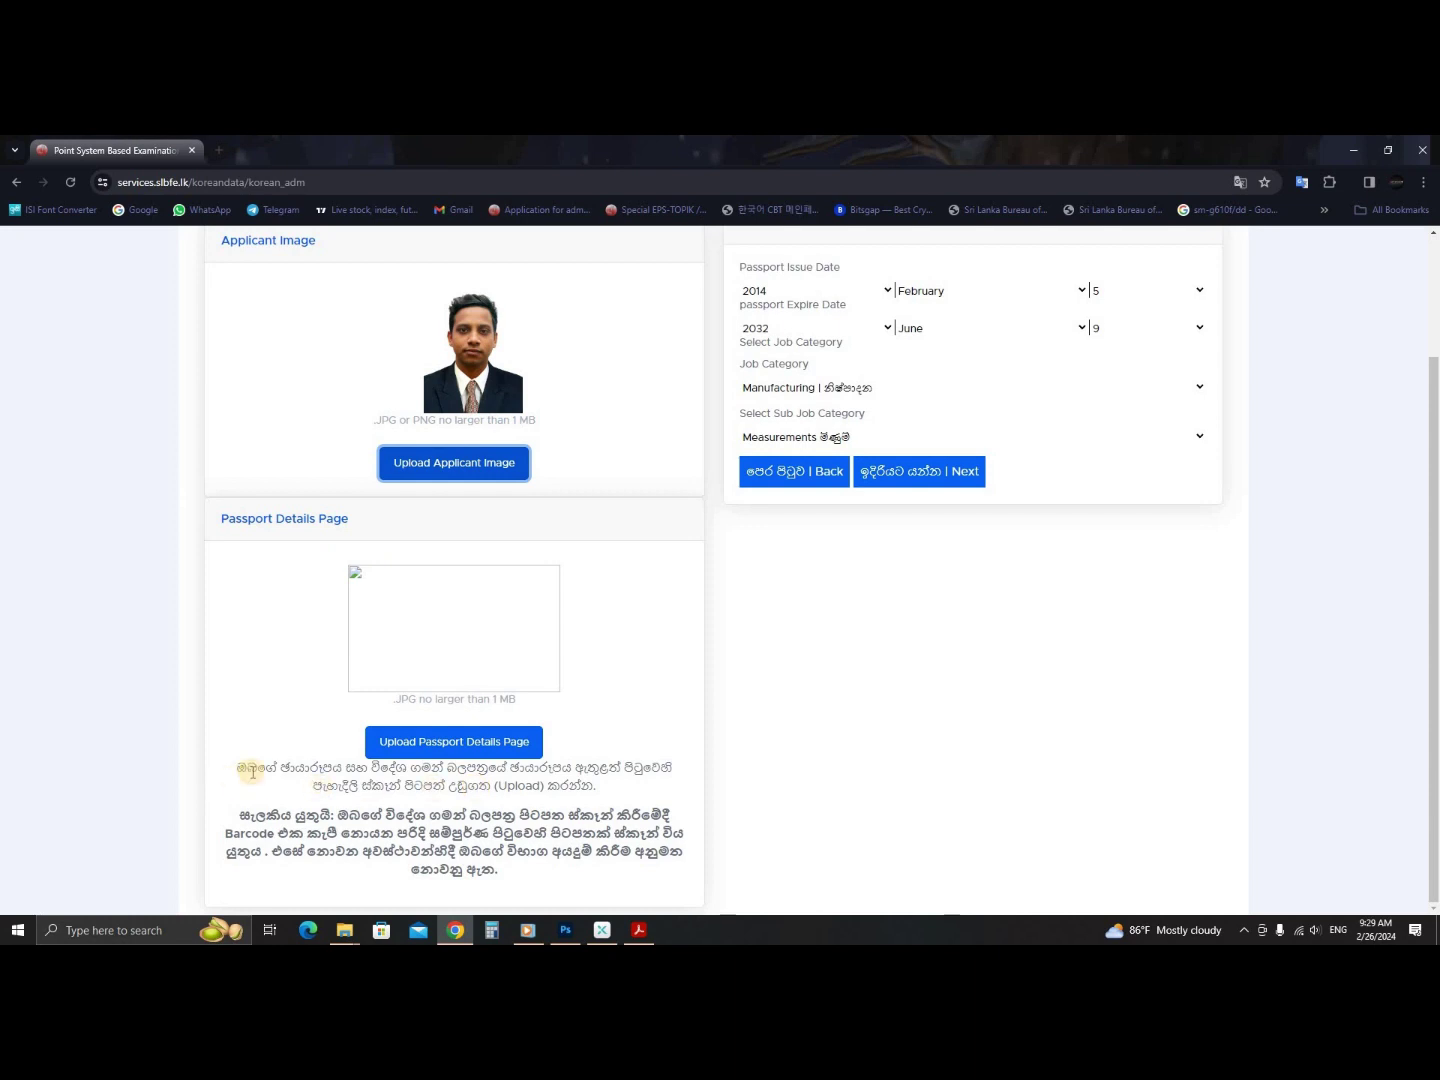
left_click_drag(253, 771, 384, 775)
left_click_drag(509, 769, 392, 812)
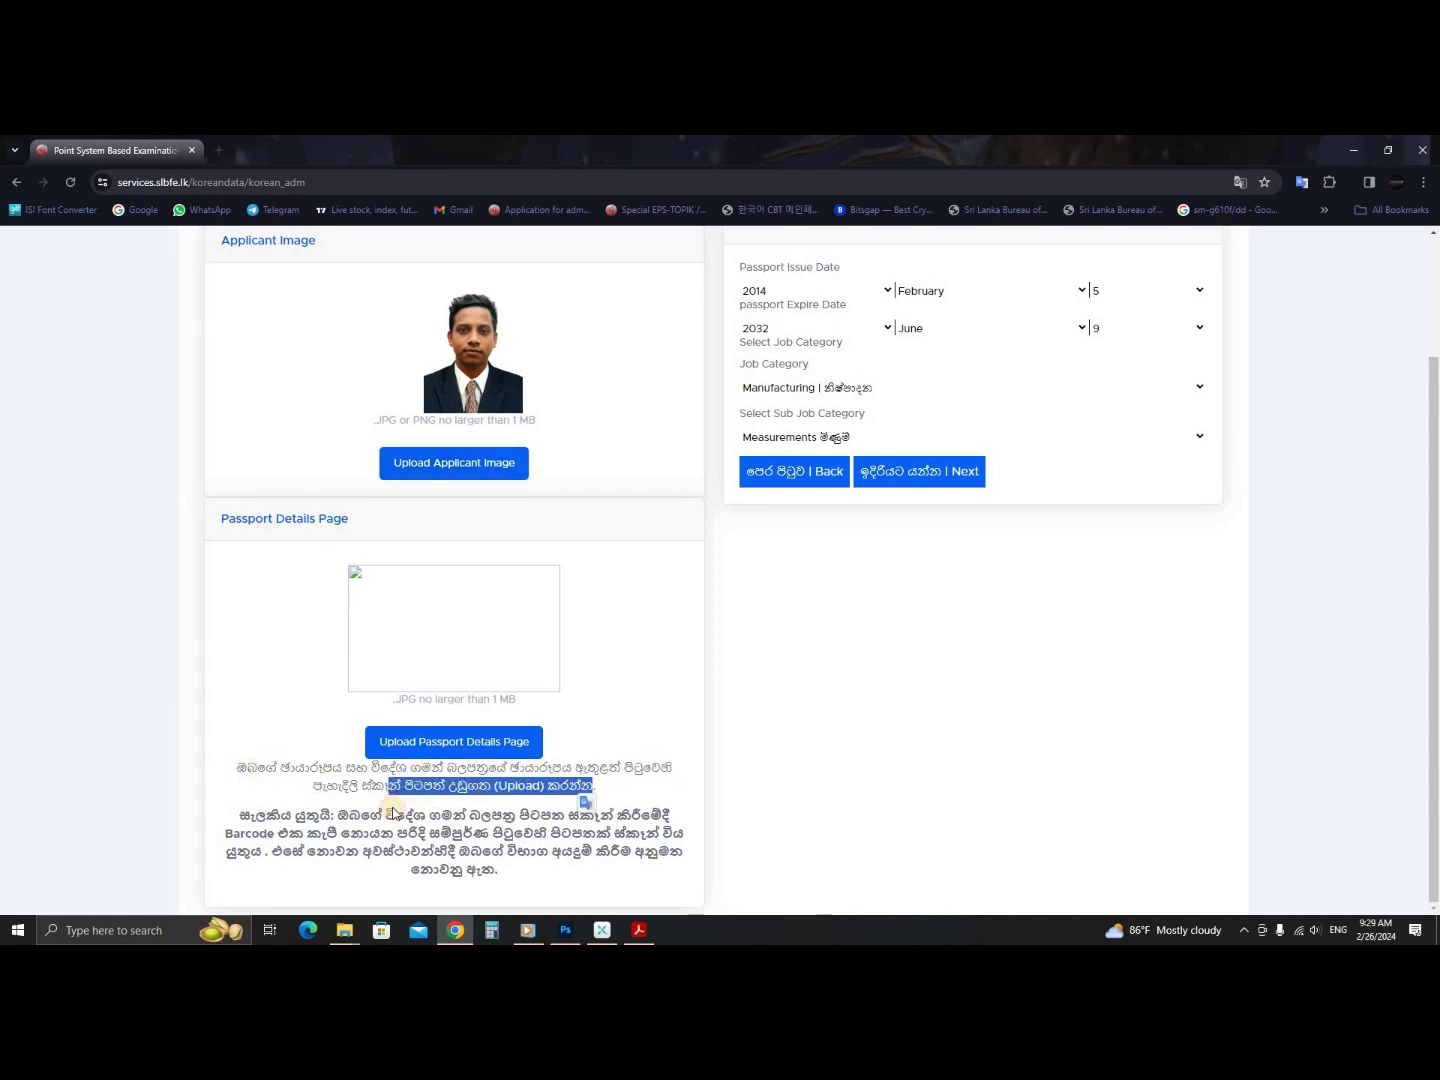
left_click_drag(516, 814, 561, 834)
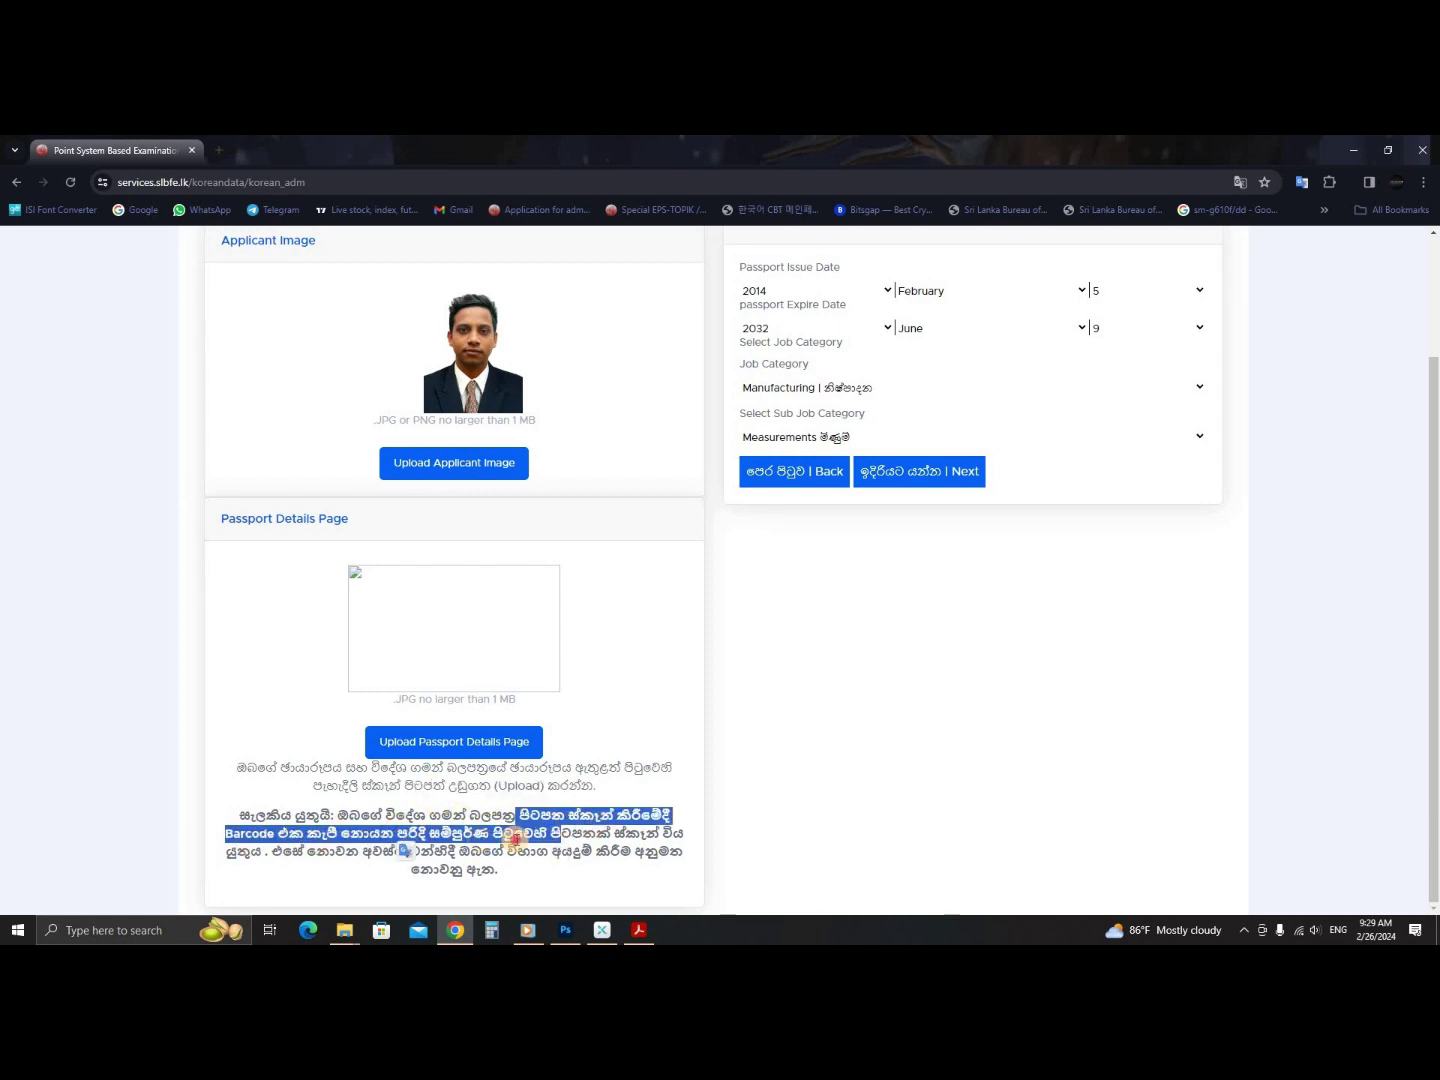
left_click(636, 850)
- Preview image 02 in Picasa Photo Viewer and upload it as the passport details page
left_click(445, 737)
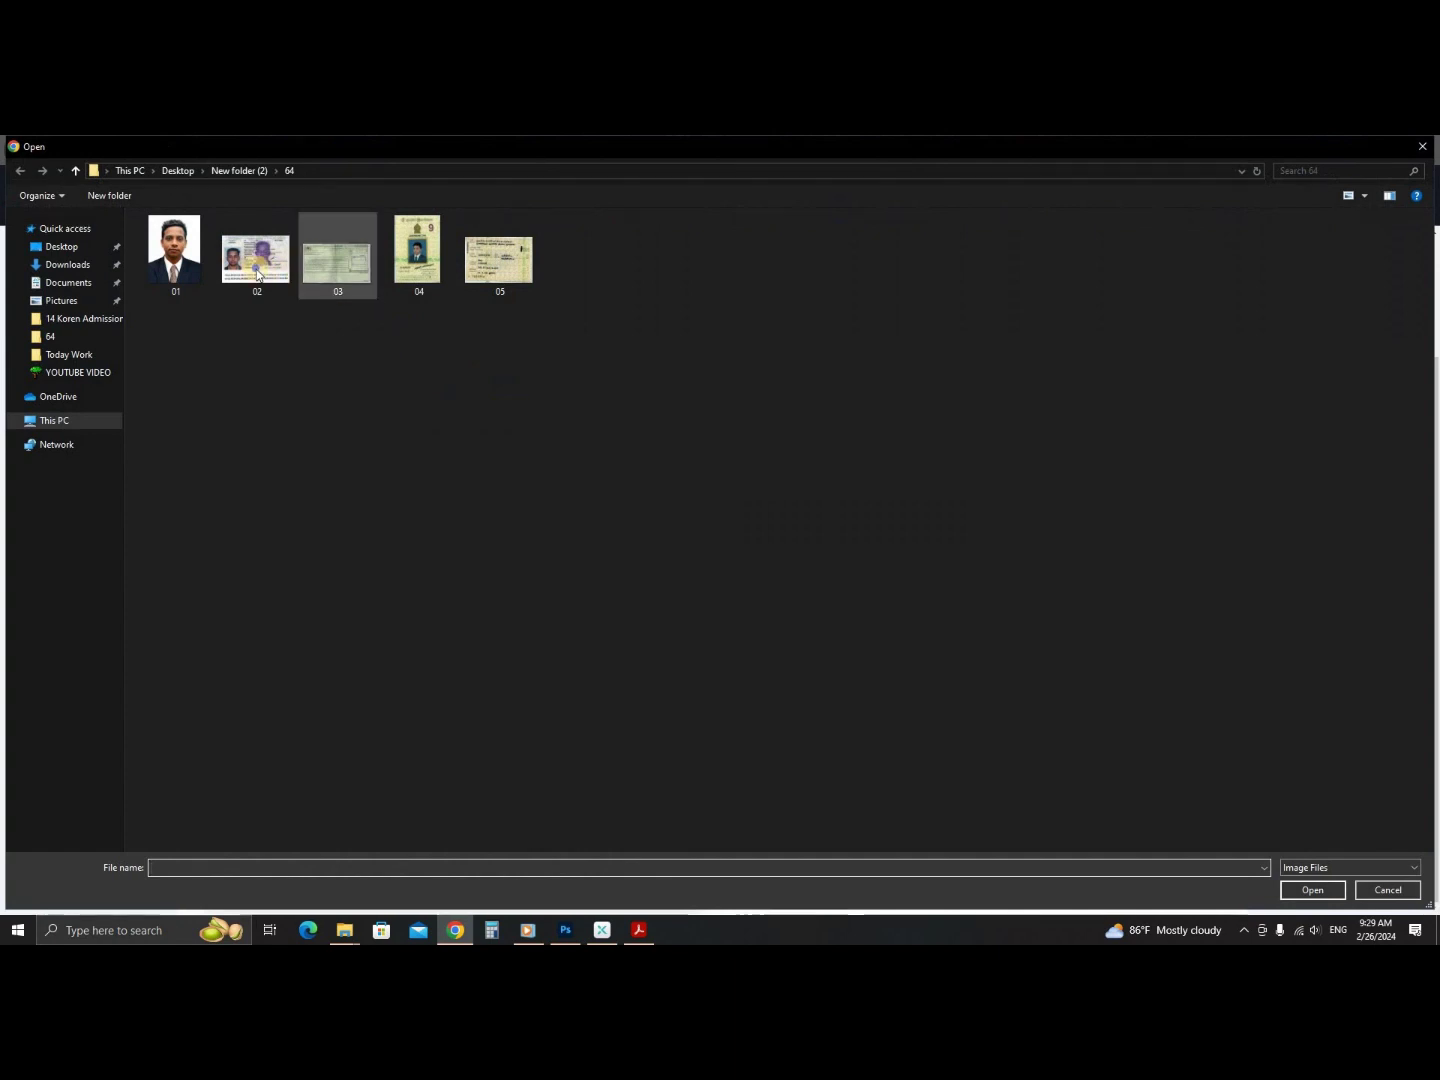
left_click(257, 258)
right_click(256, 268)
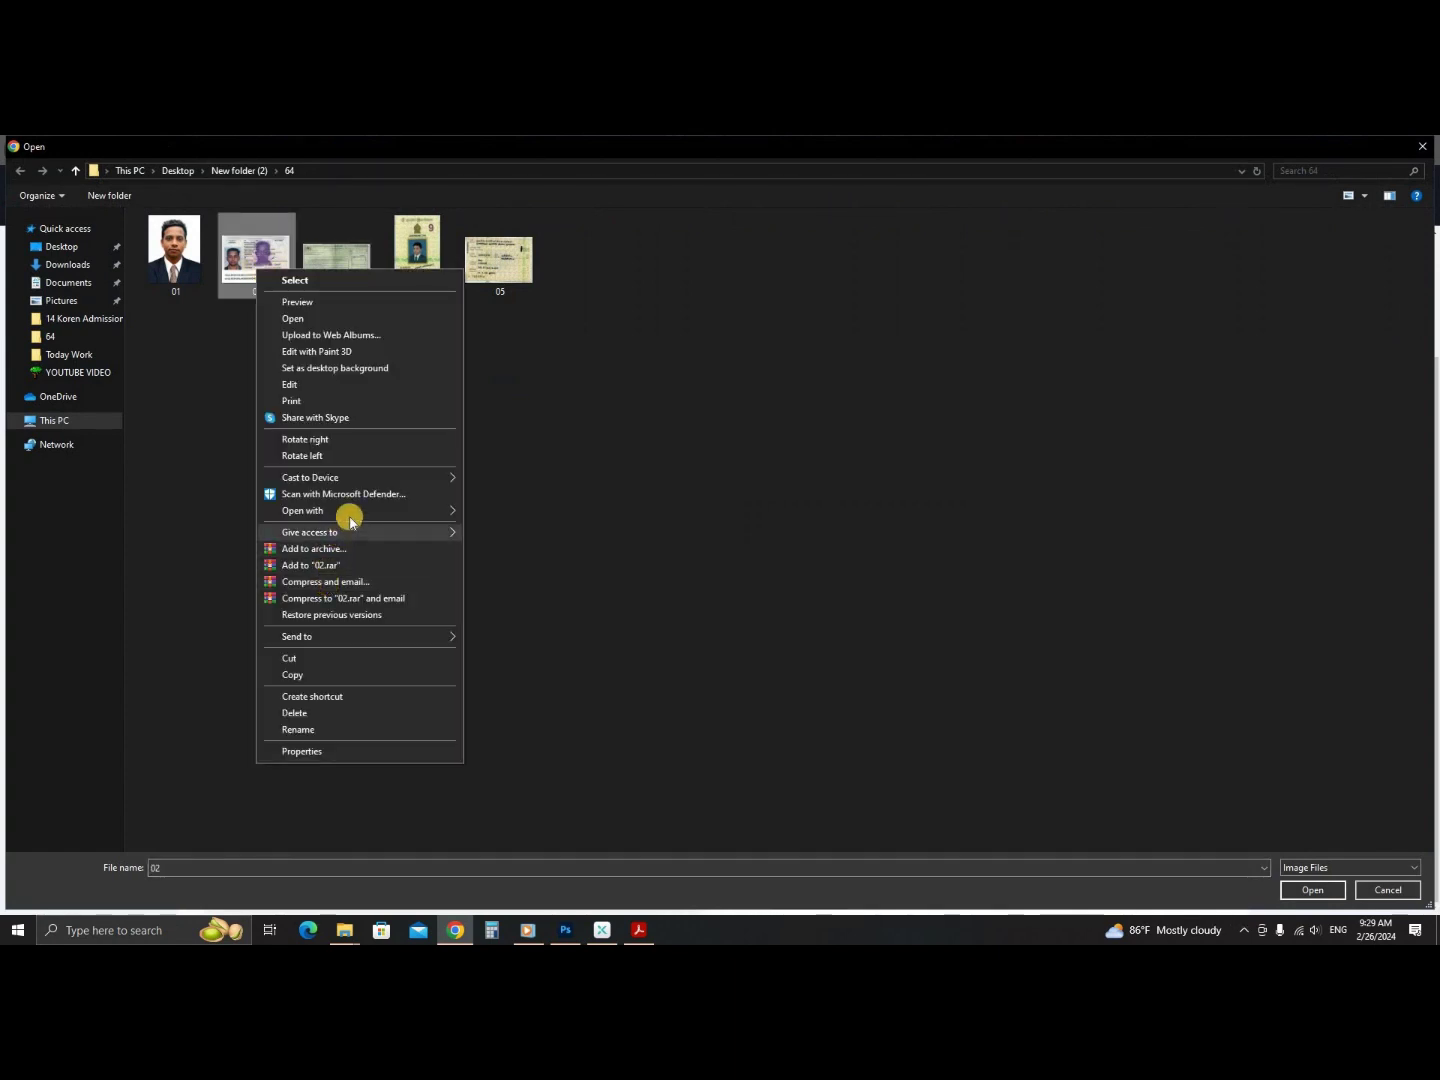
mouse_move(346, 510)
left_click(541, 612)
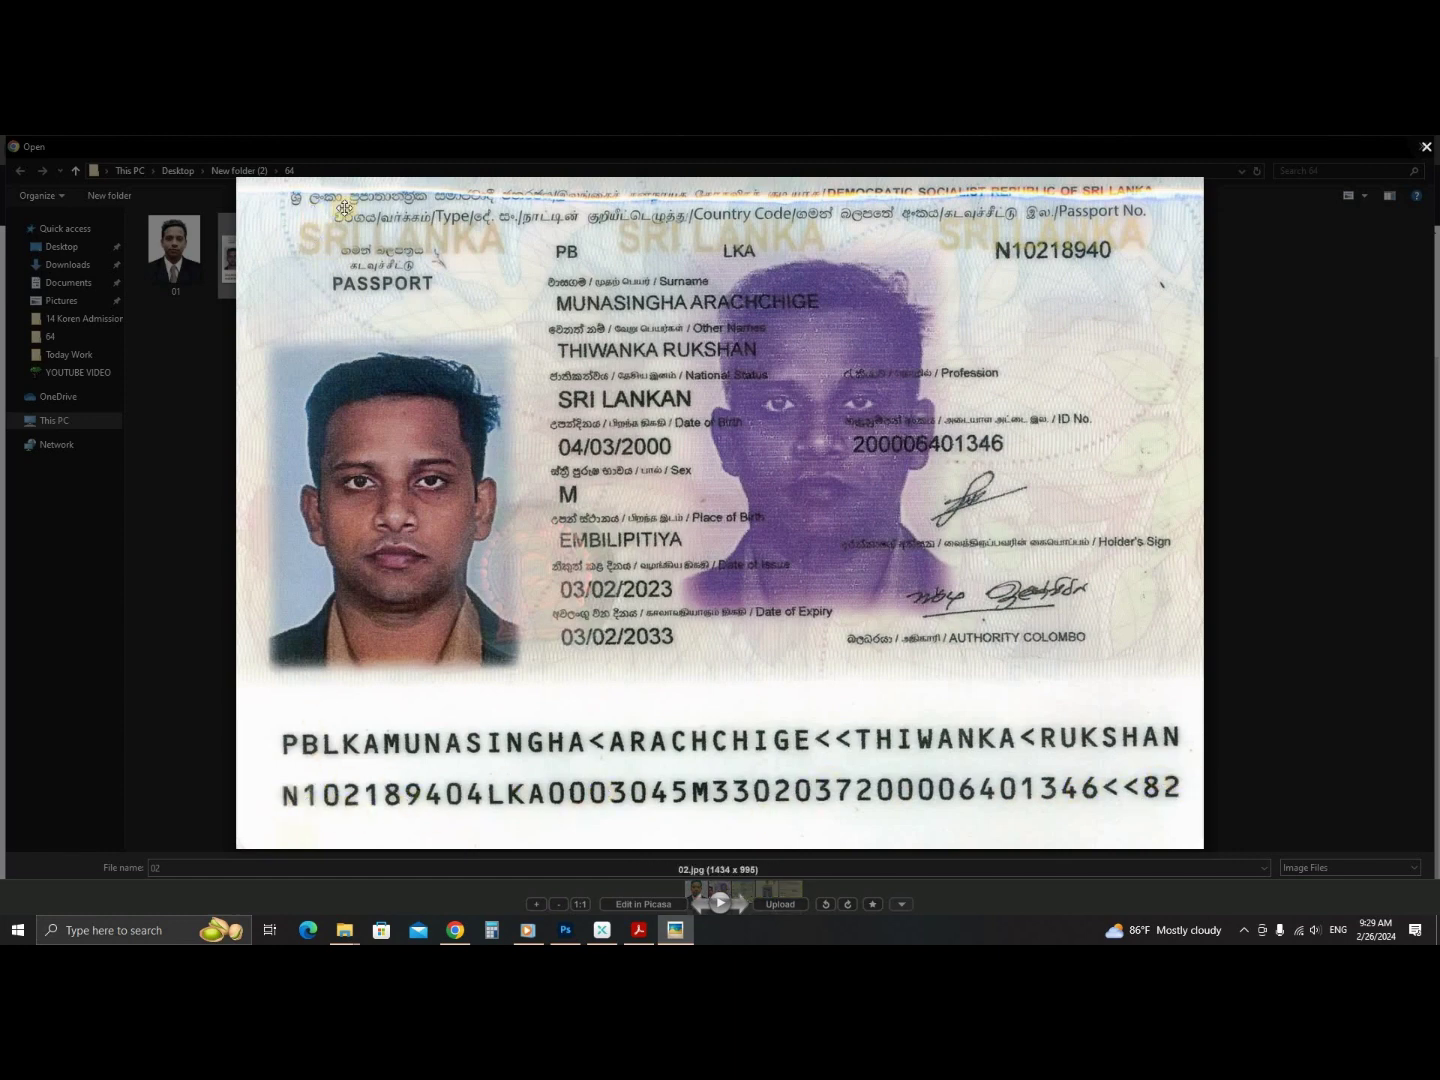
key("Escape")
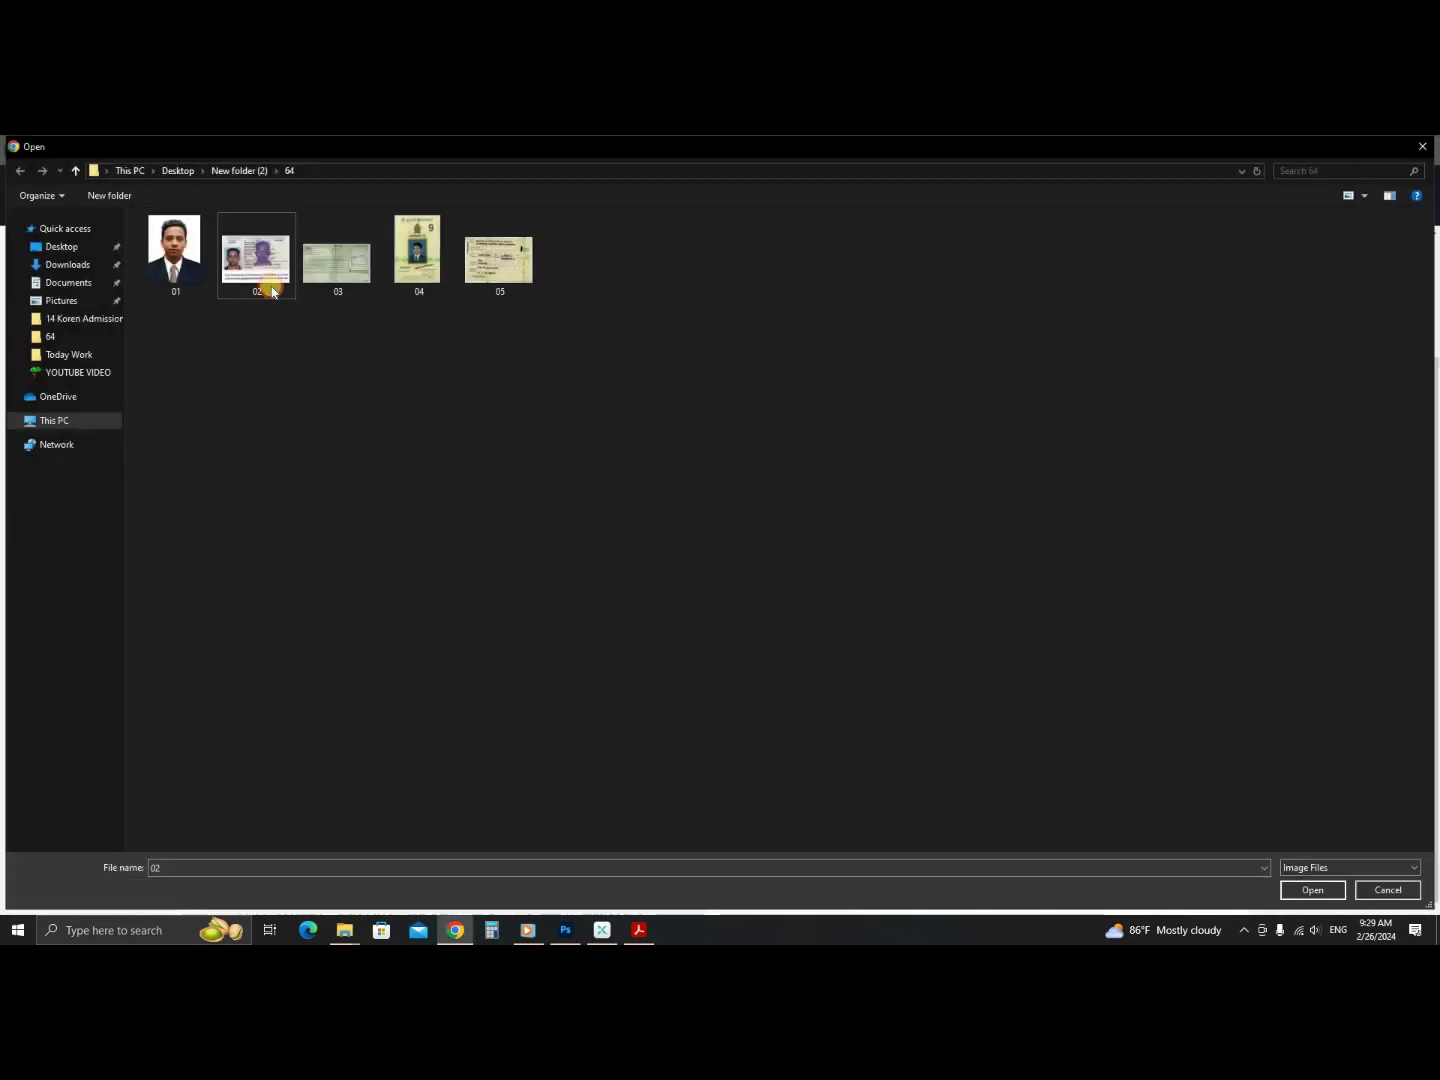
double_click(256, 275)
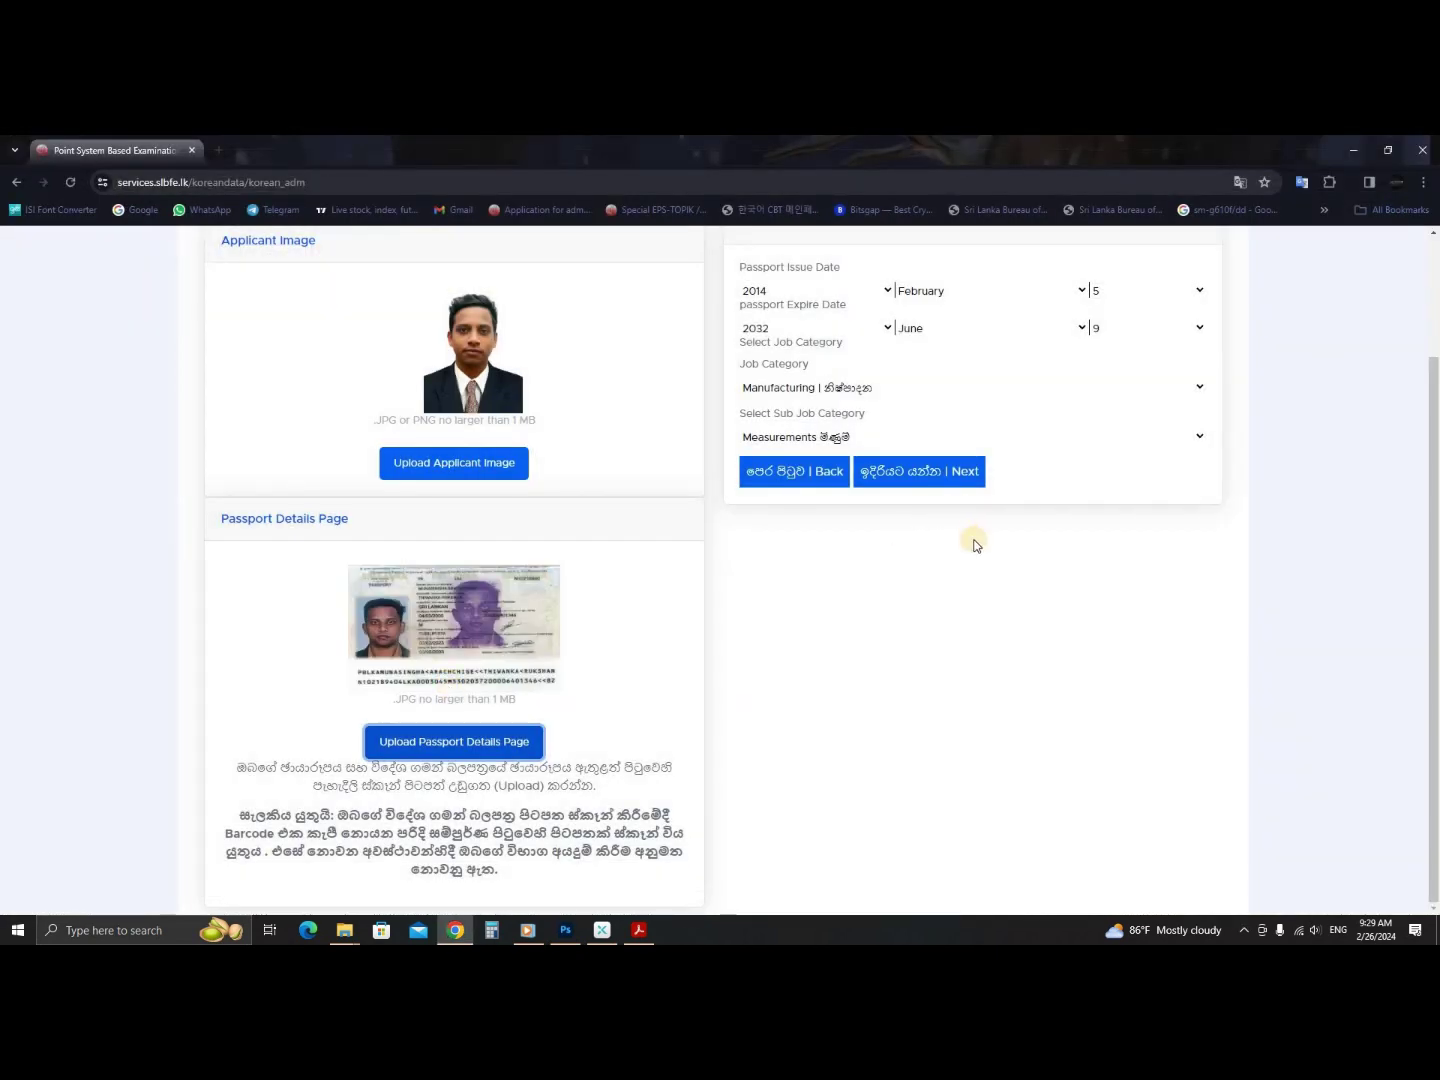
scroll(561, 492, "up", 2)
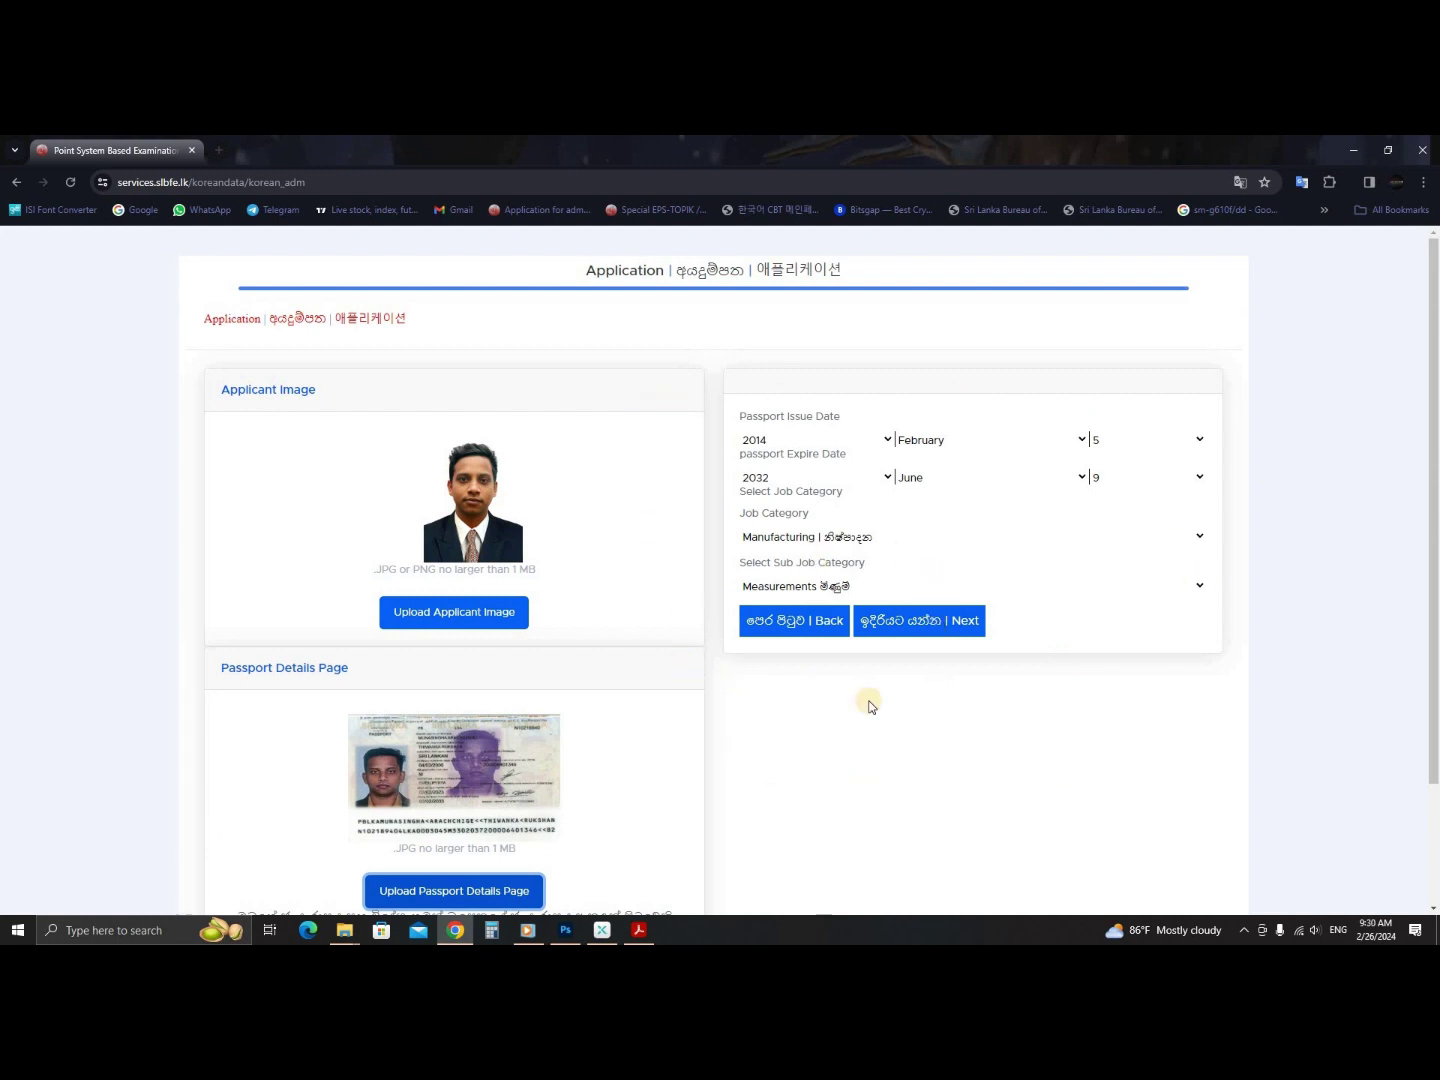
- On the Payment Details step, set payment date 02/24/2024 and bank Bank of Ceylon
left_click(941, 621)
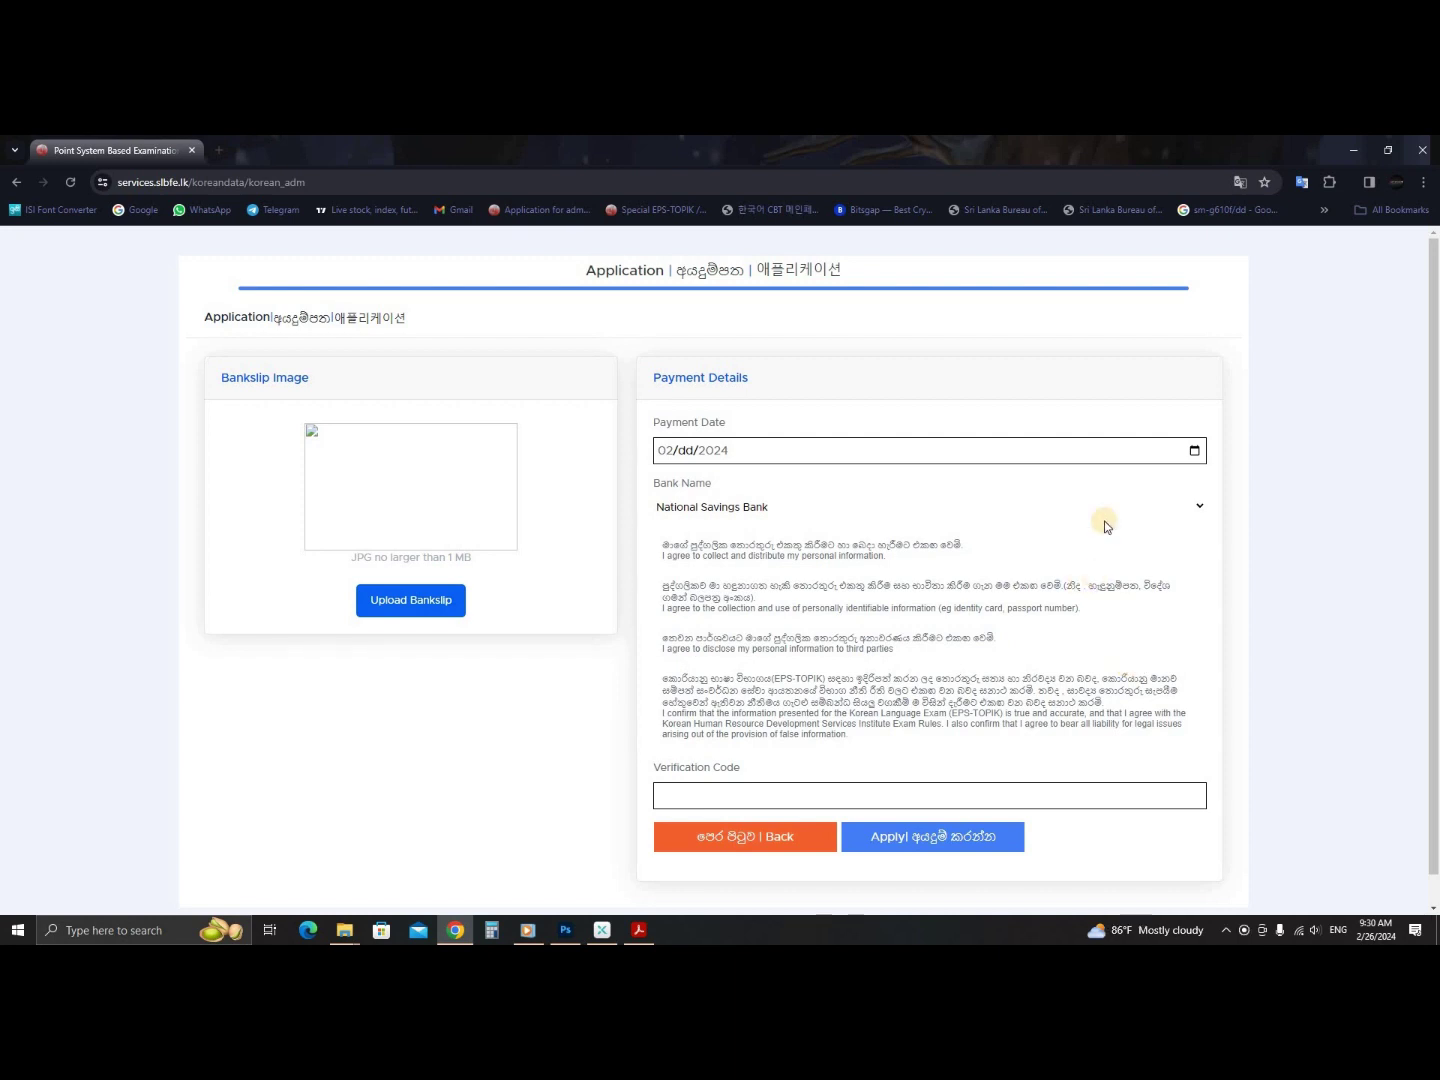
left_click(1193, 453)
left_click(1194, 452)
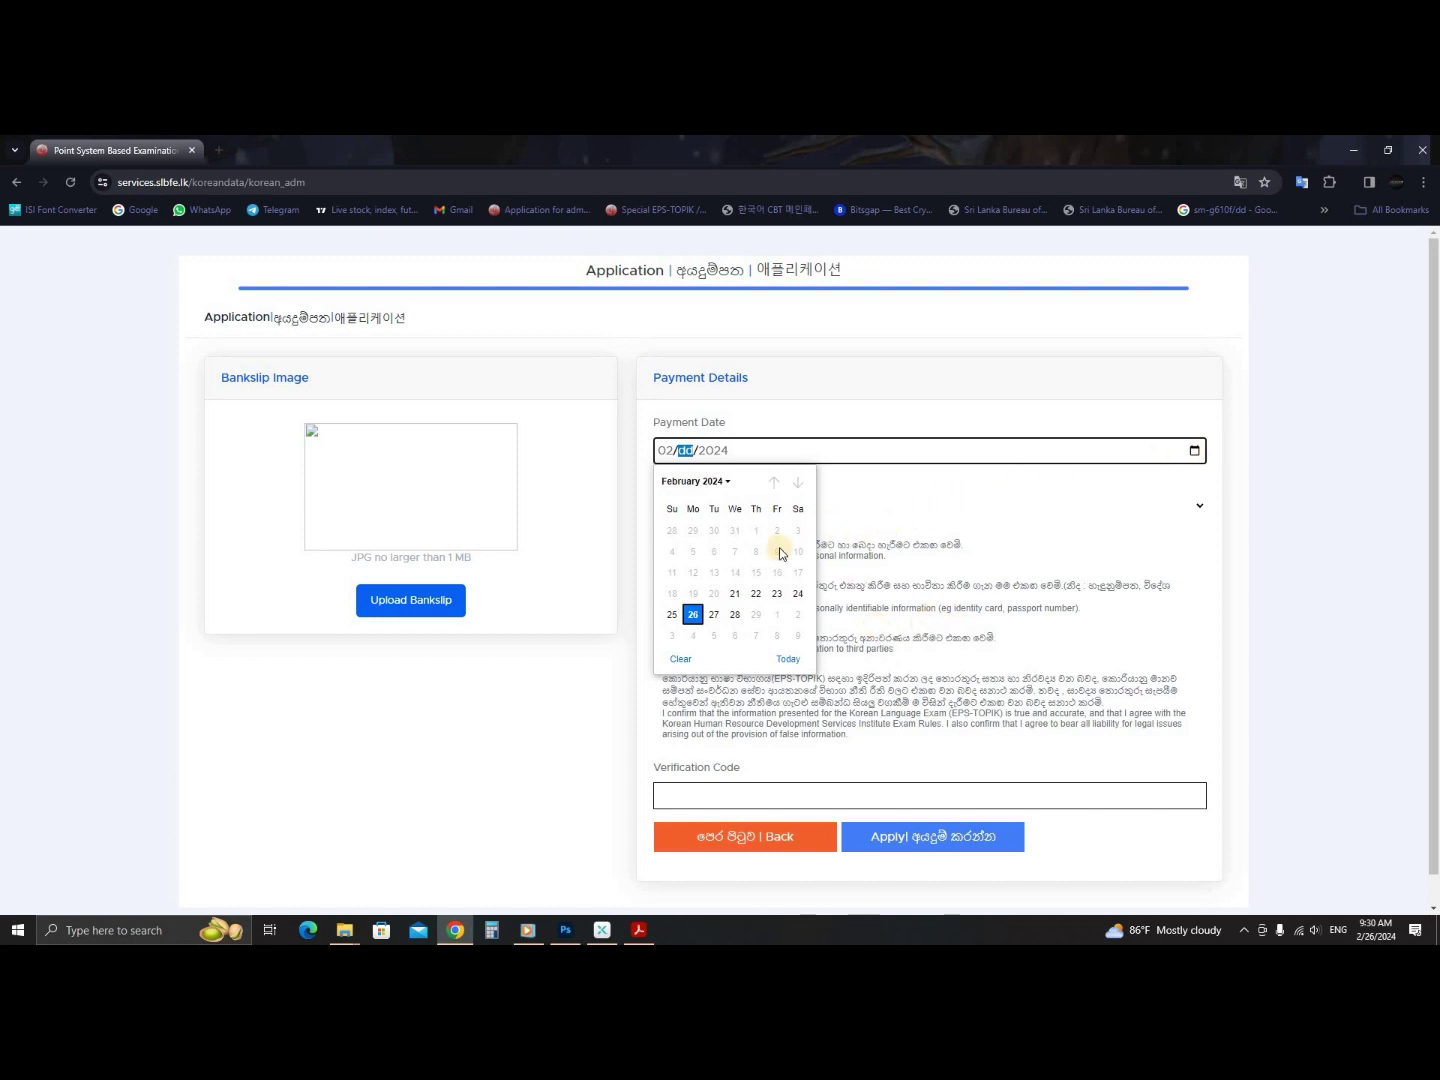
left_click(798, 596)
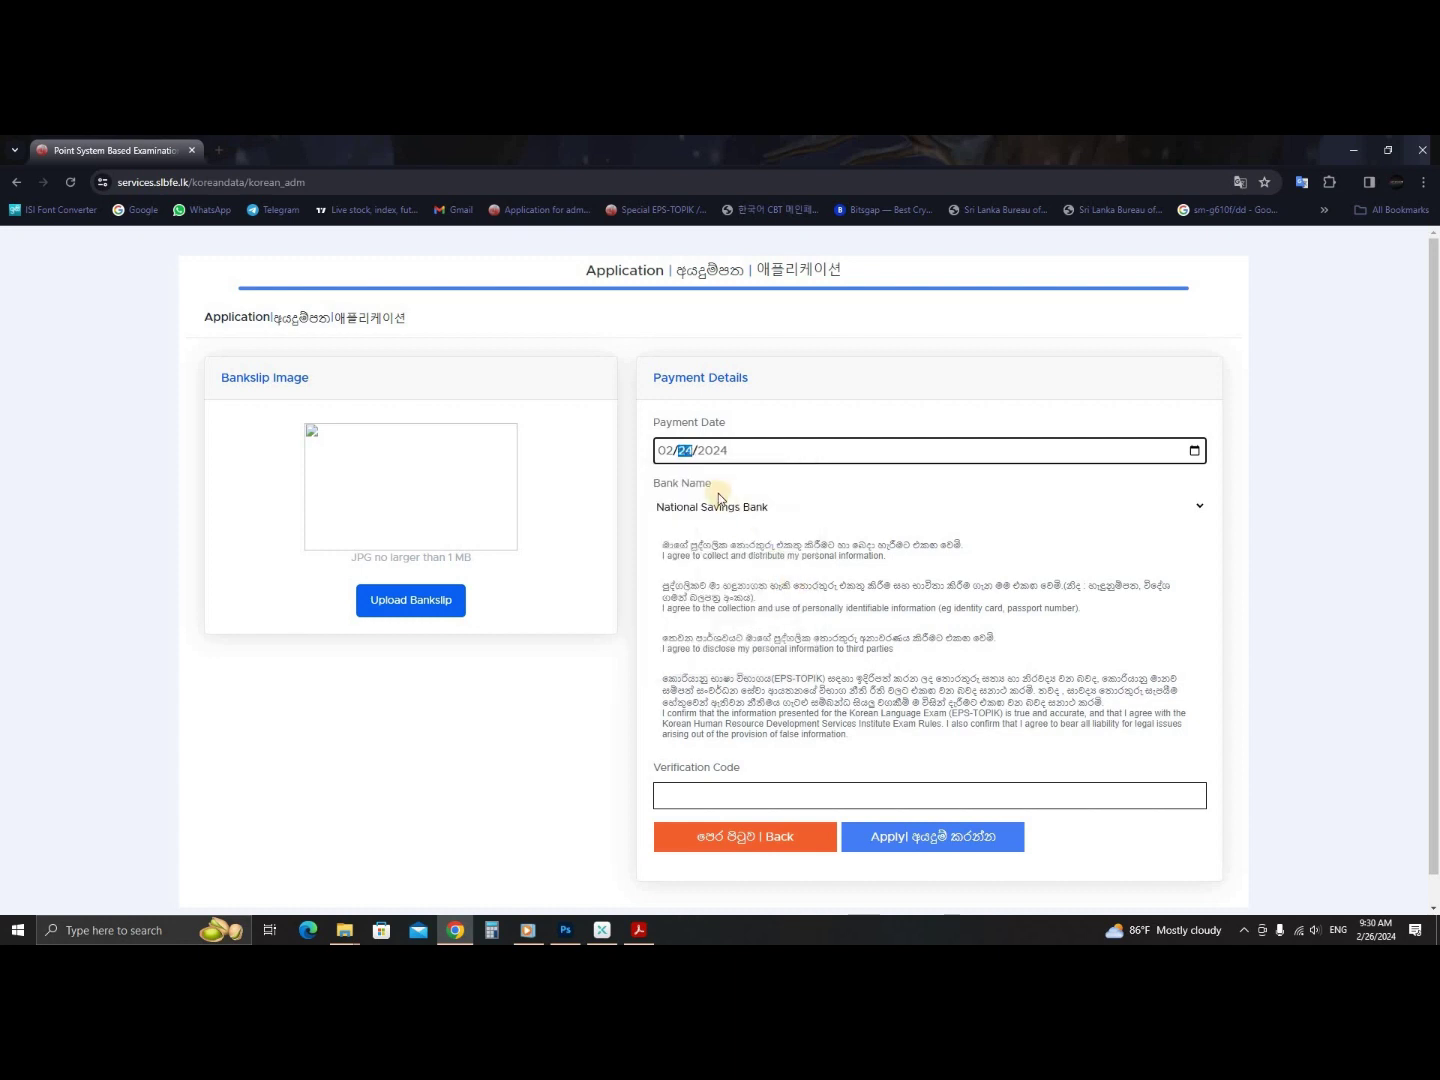
left_click(1200, 506)
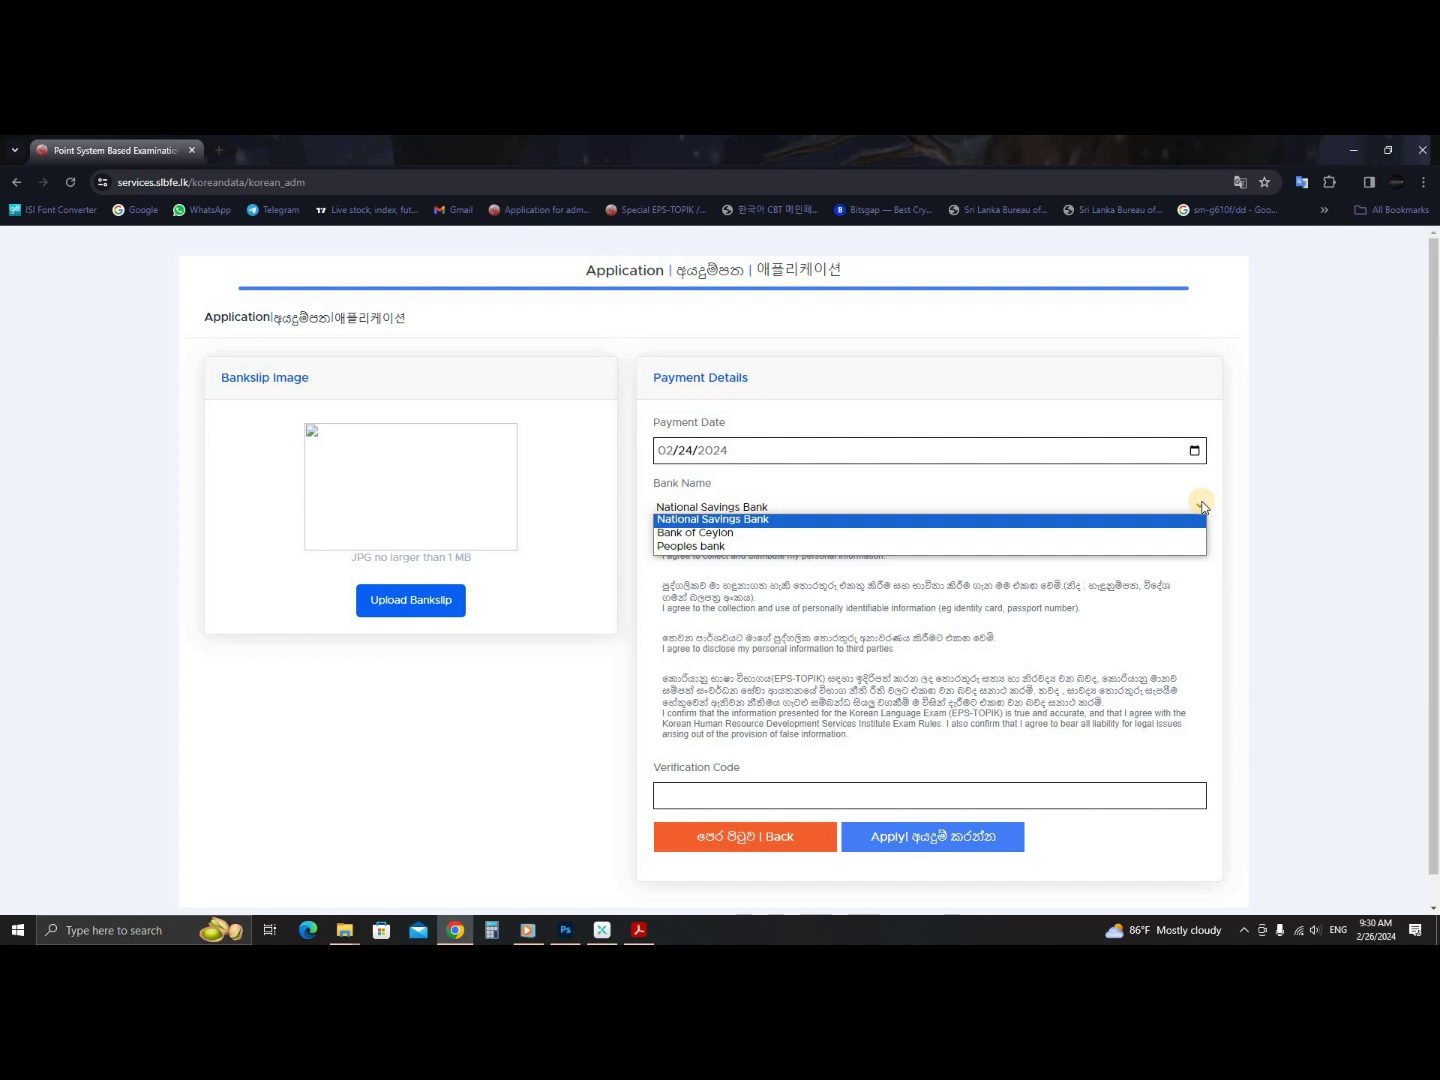
left_click(723, 533)
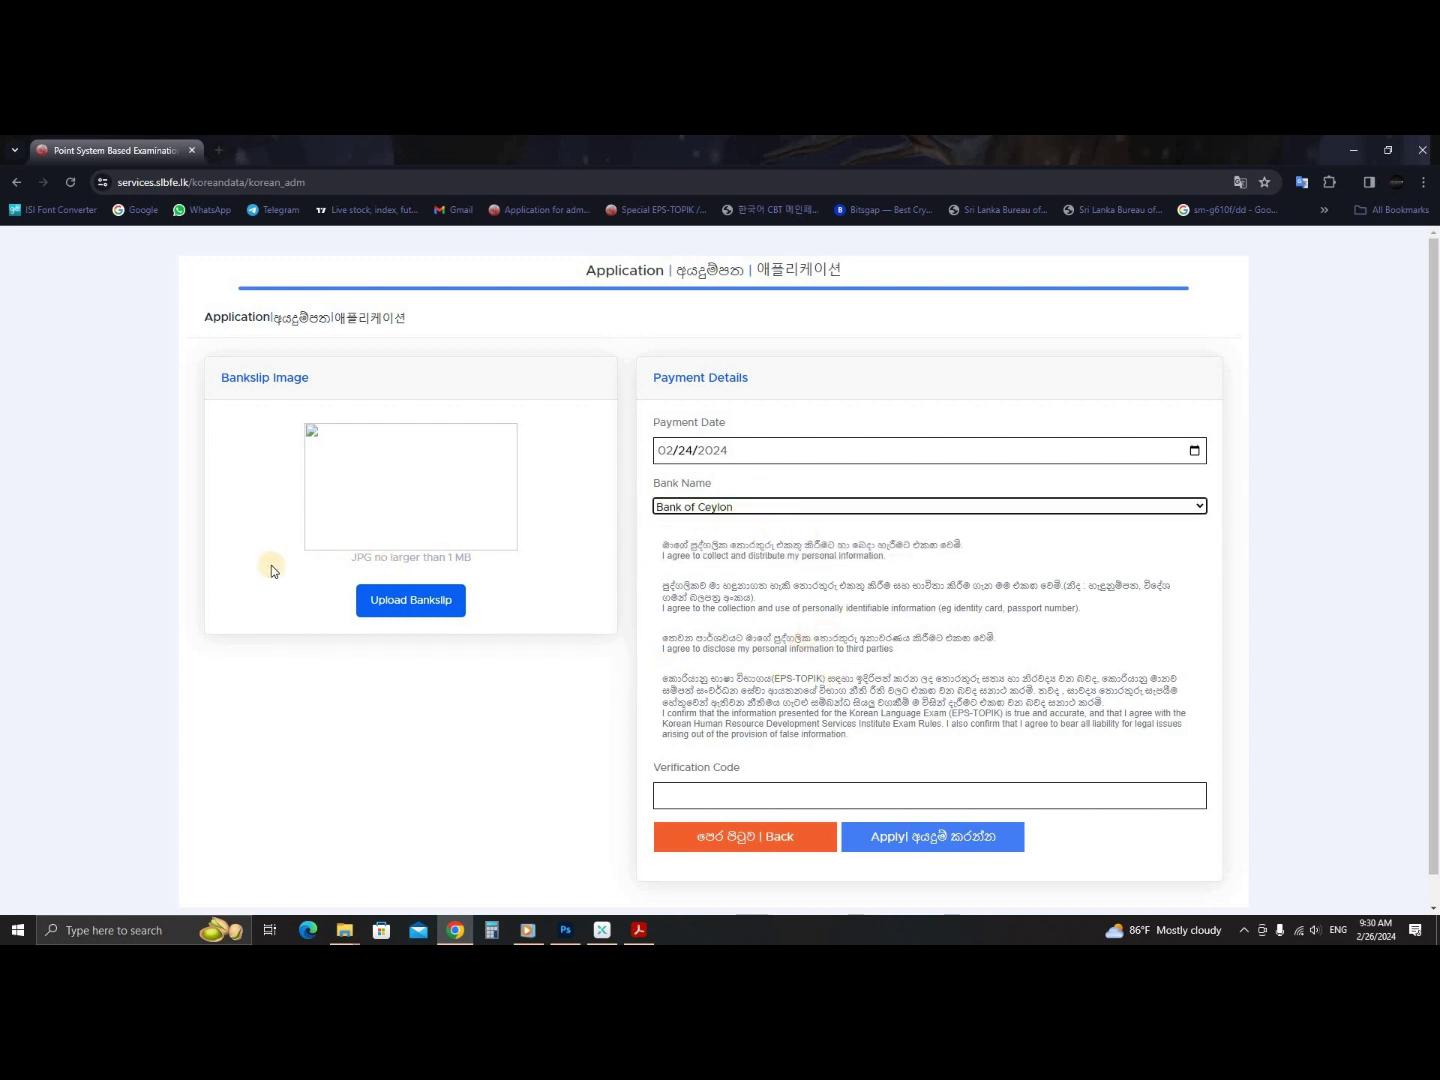
- Preview deposit slip image 03 in Picasa Photo Viewer and upload it as the bank slip
left_click(432, 597)
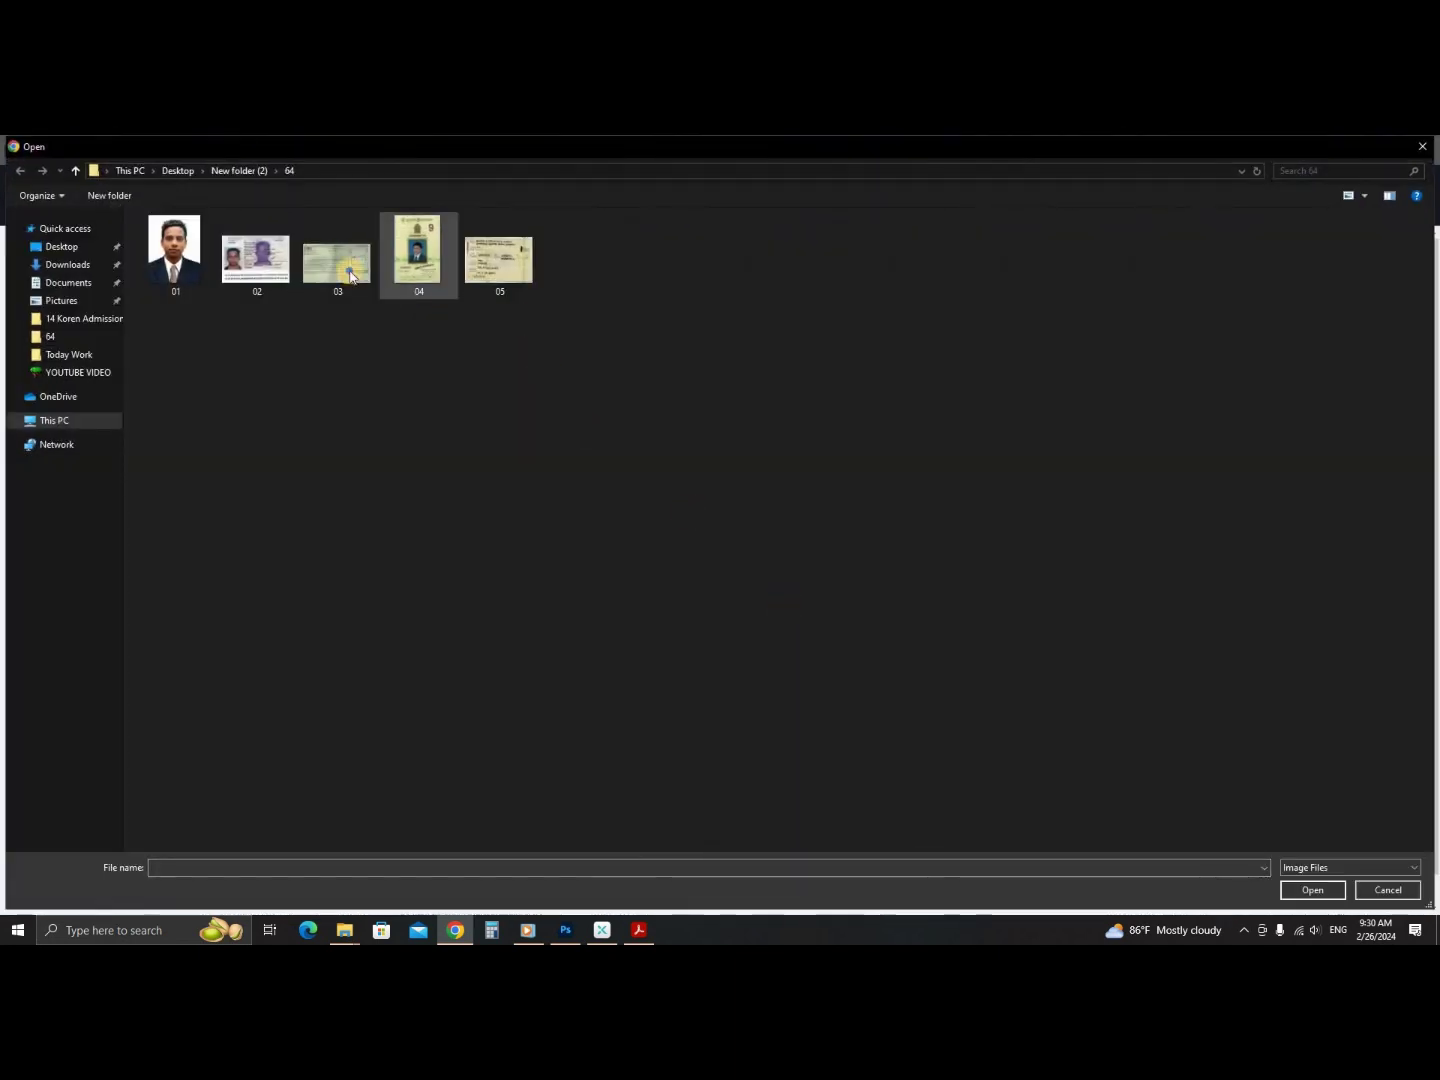
right_click(350, 272)
mouse_move(449, 513)
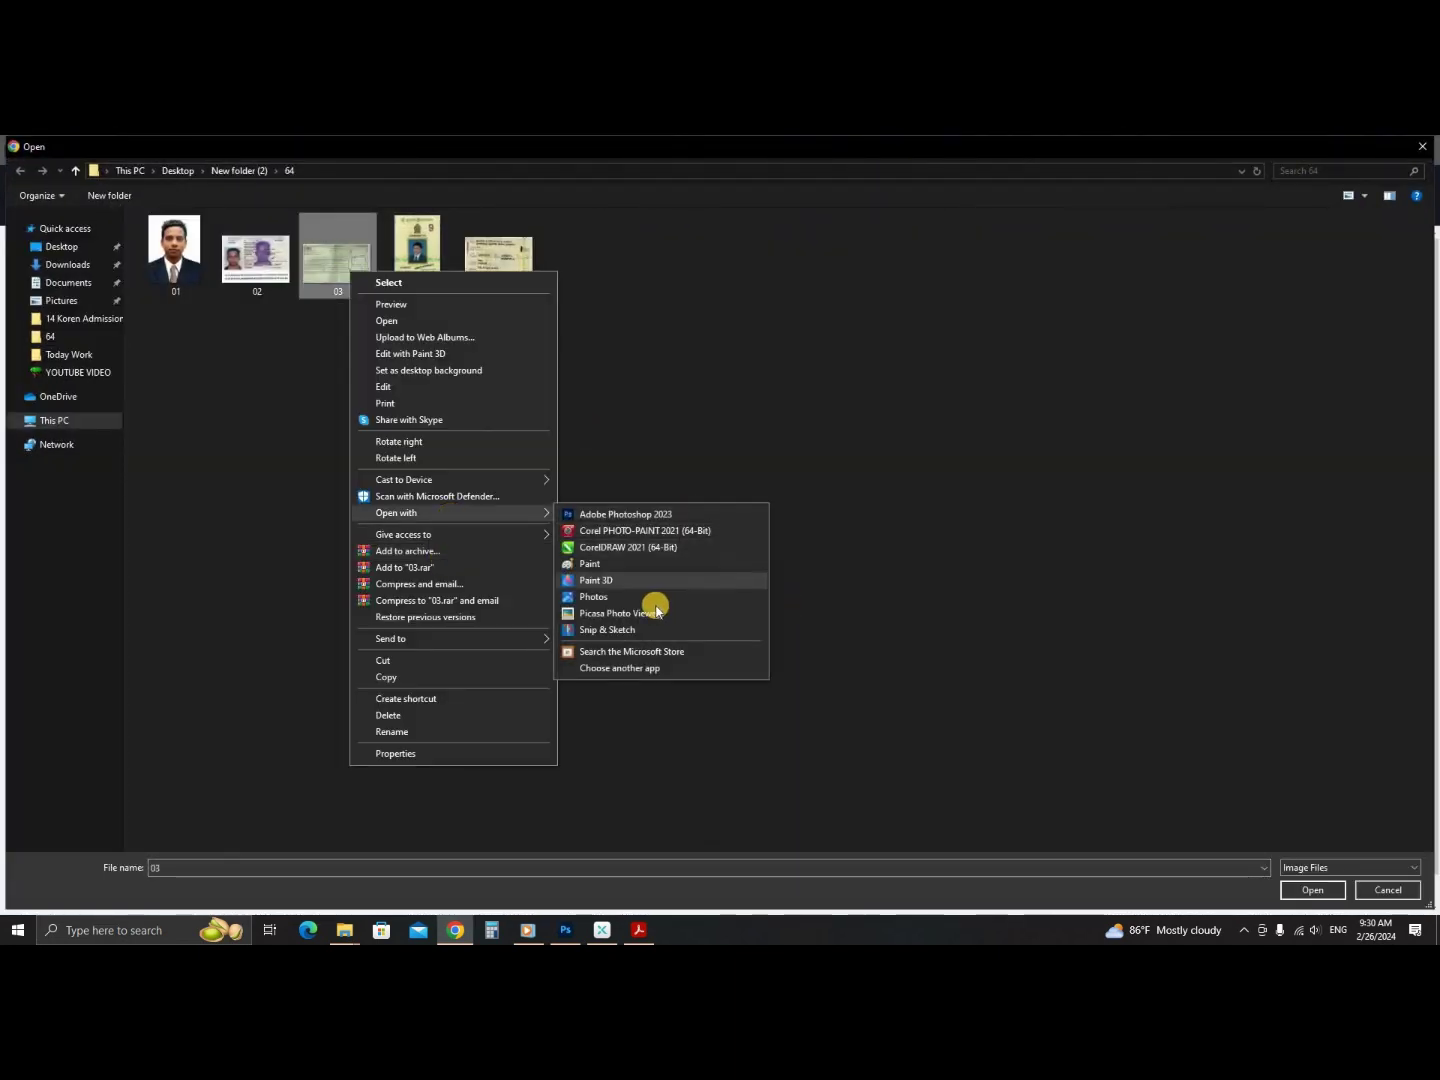
left_click(630, 613)
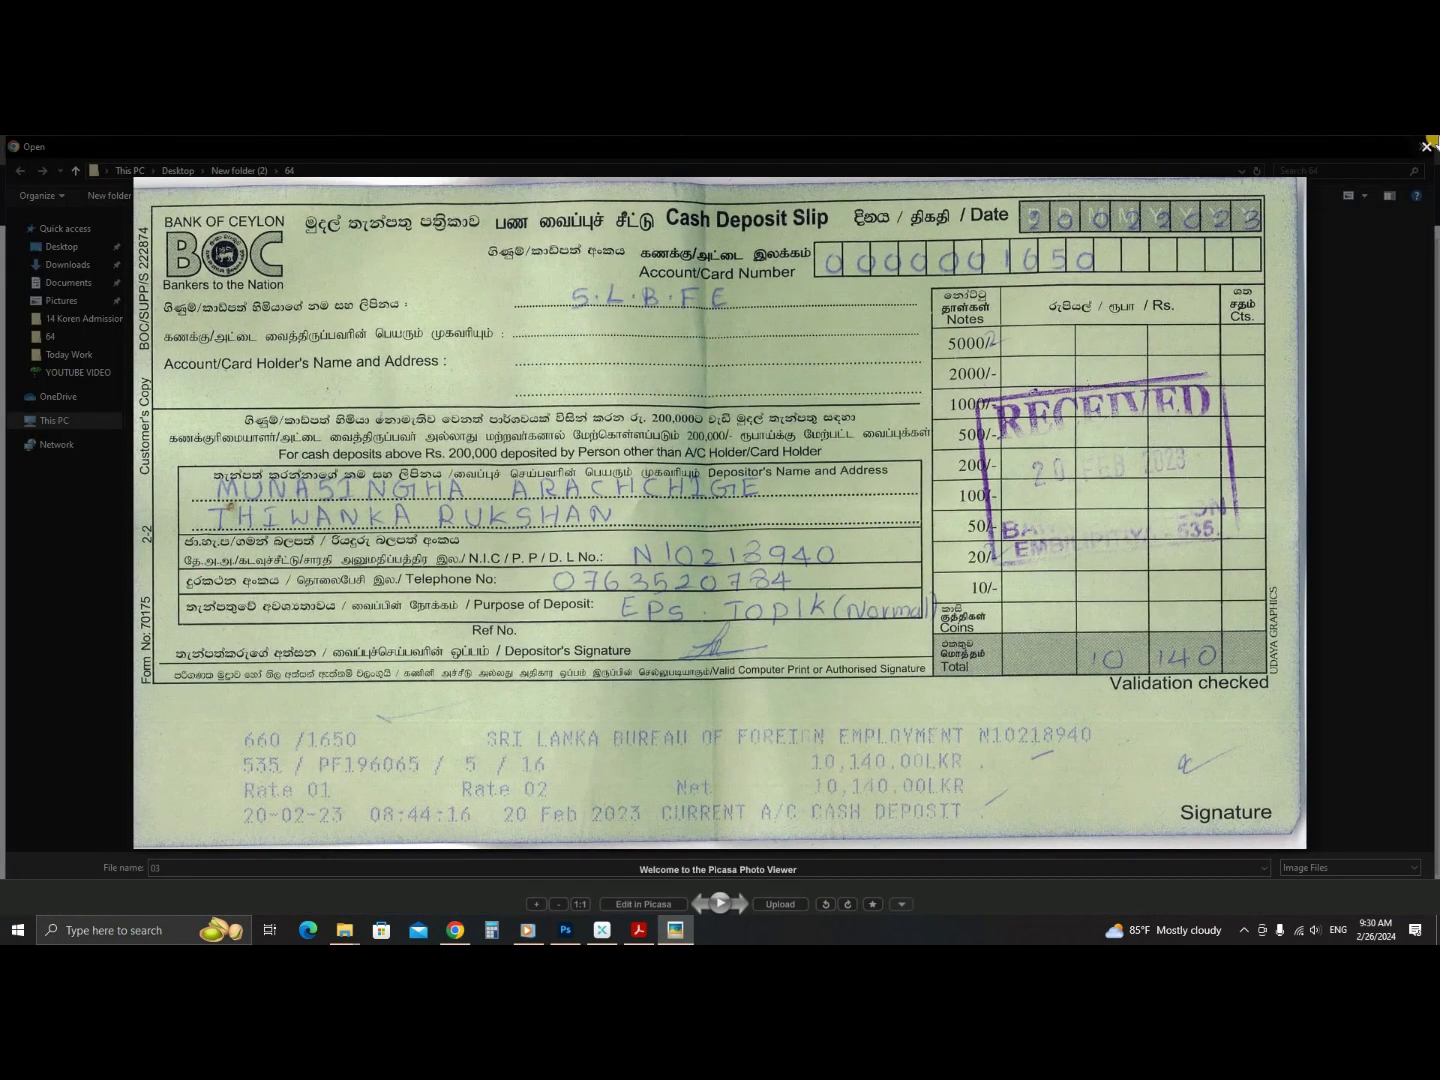
left_click(1427, 146)
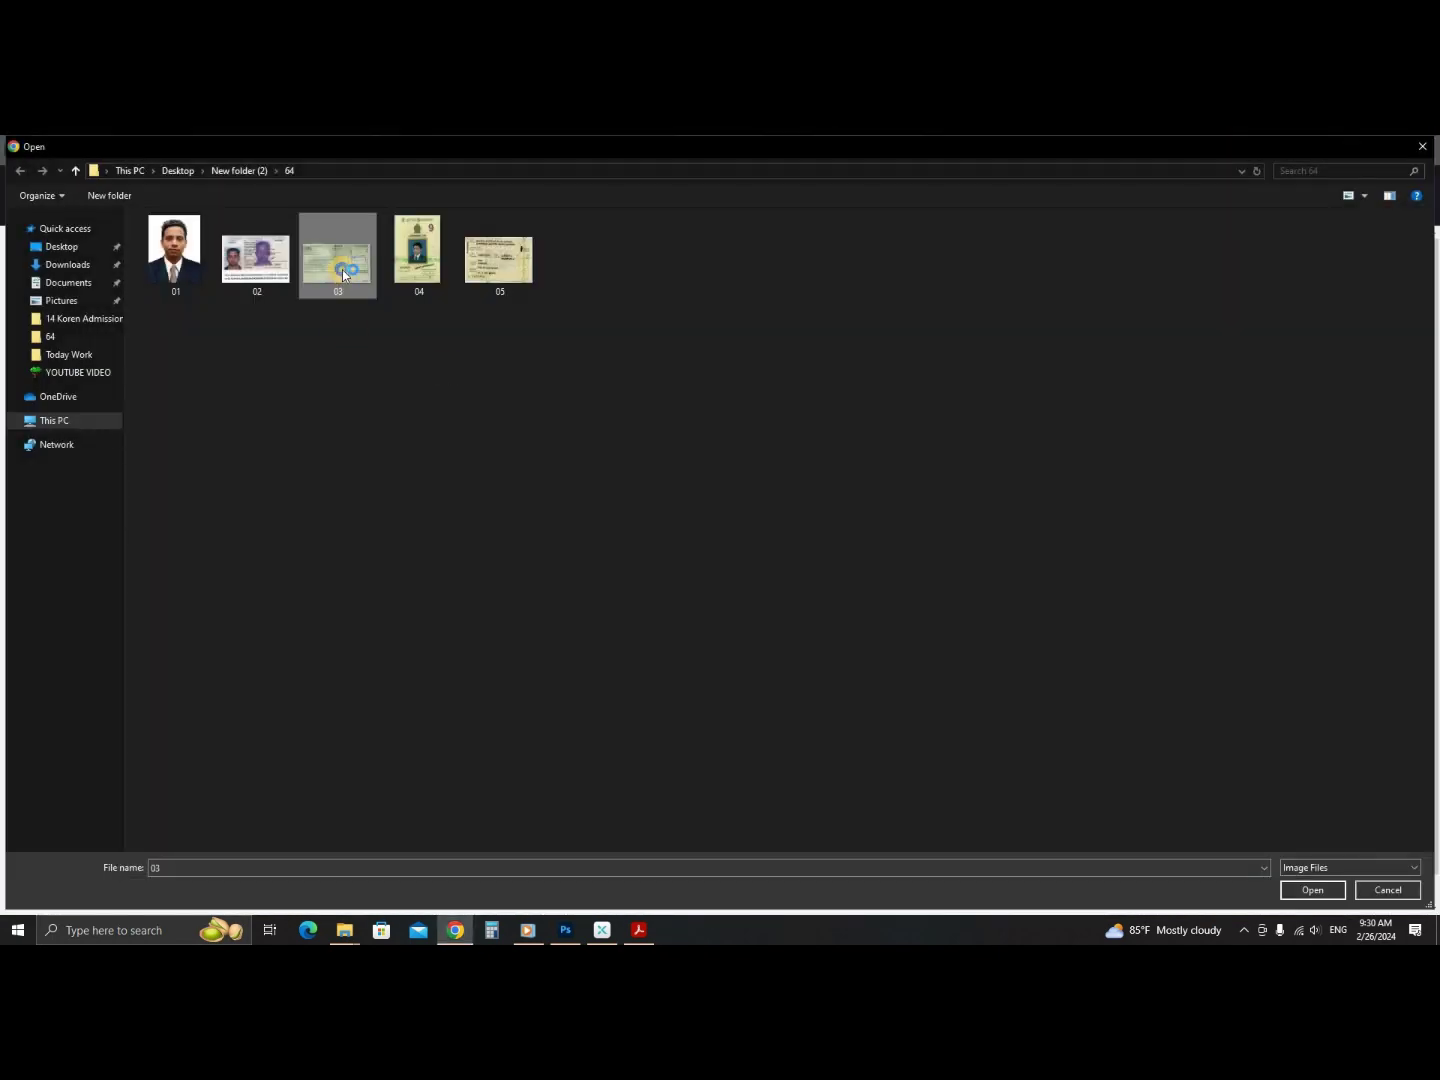
right_click(343, 275)
mouse_move(410, 511)
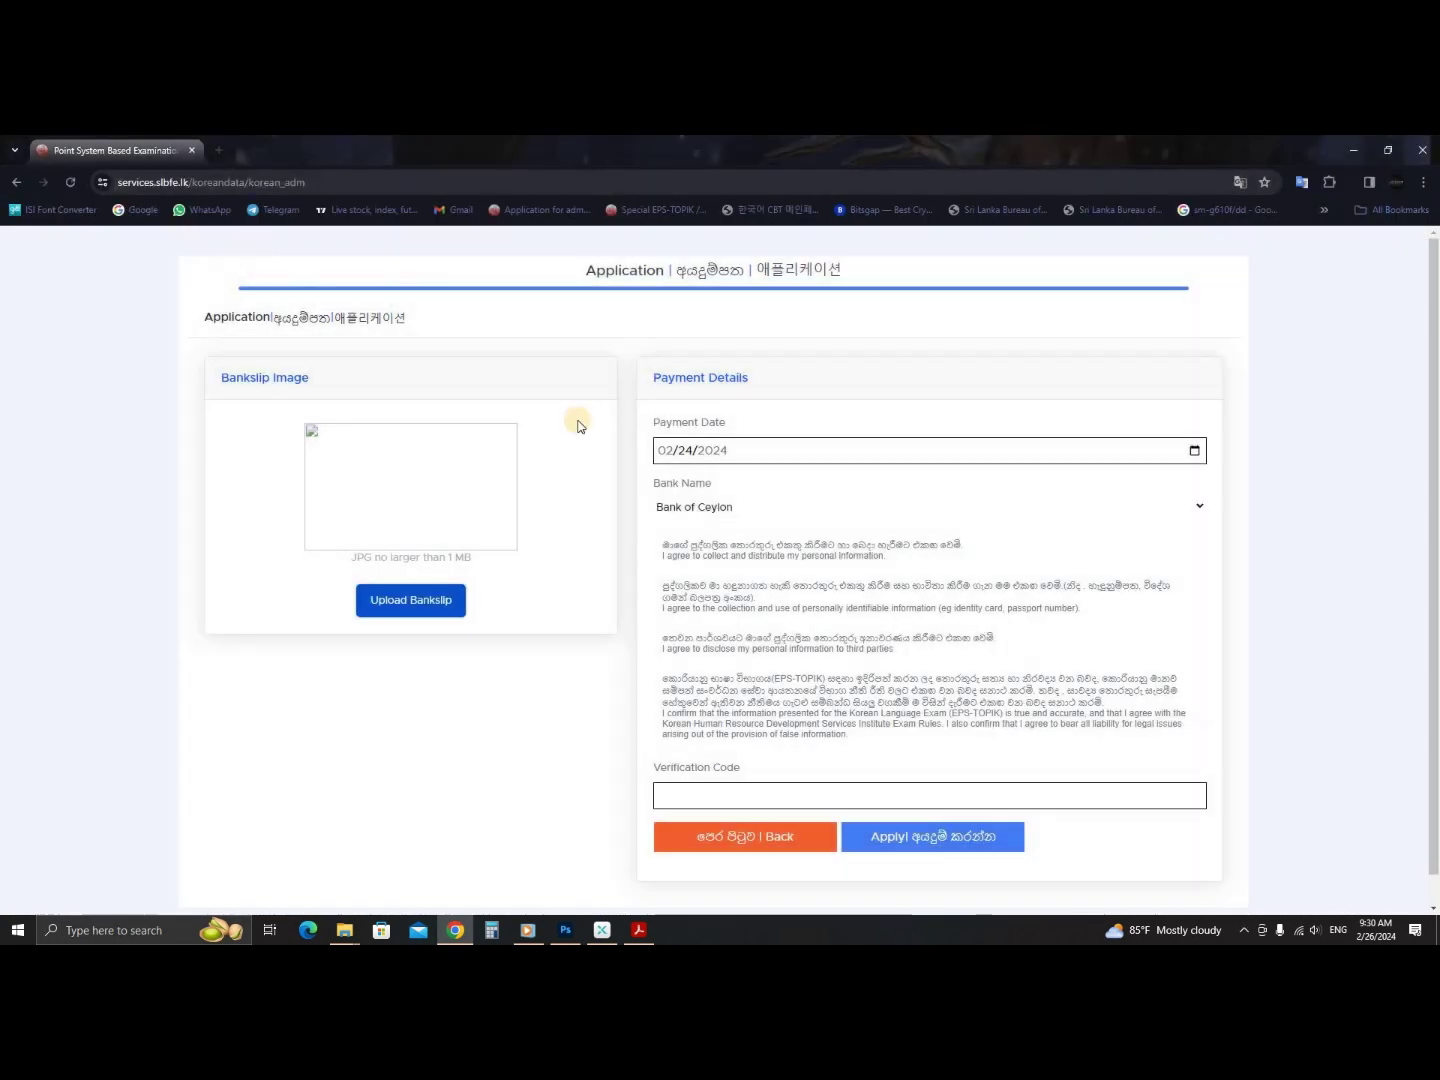
left_click(743, 792)
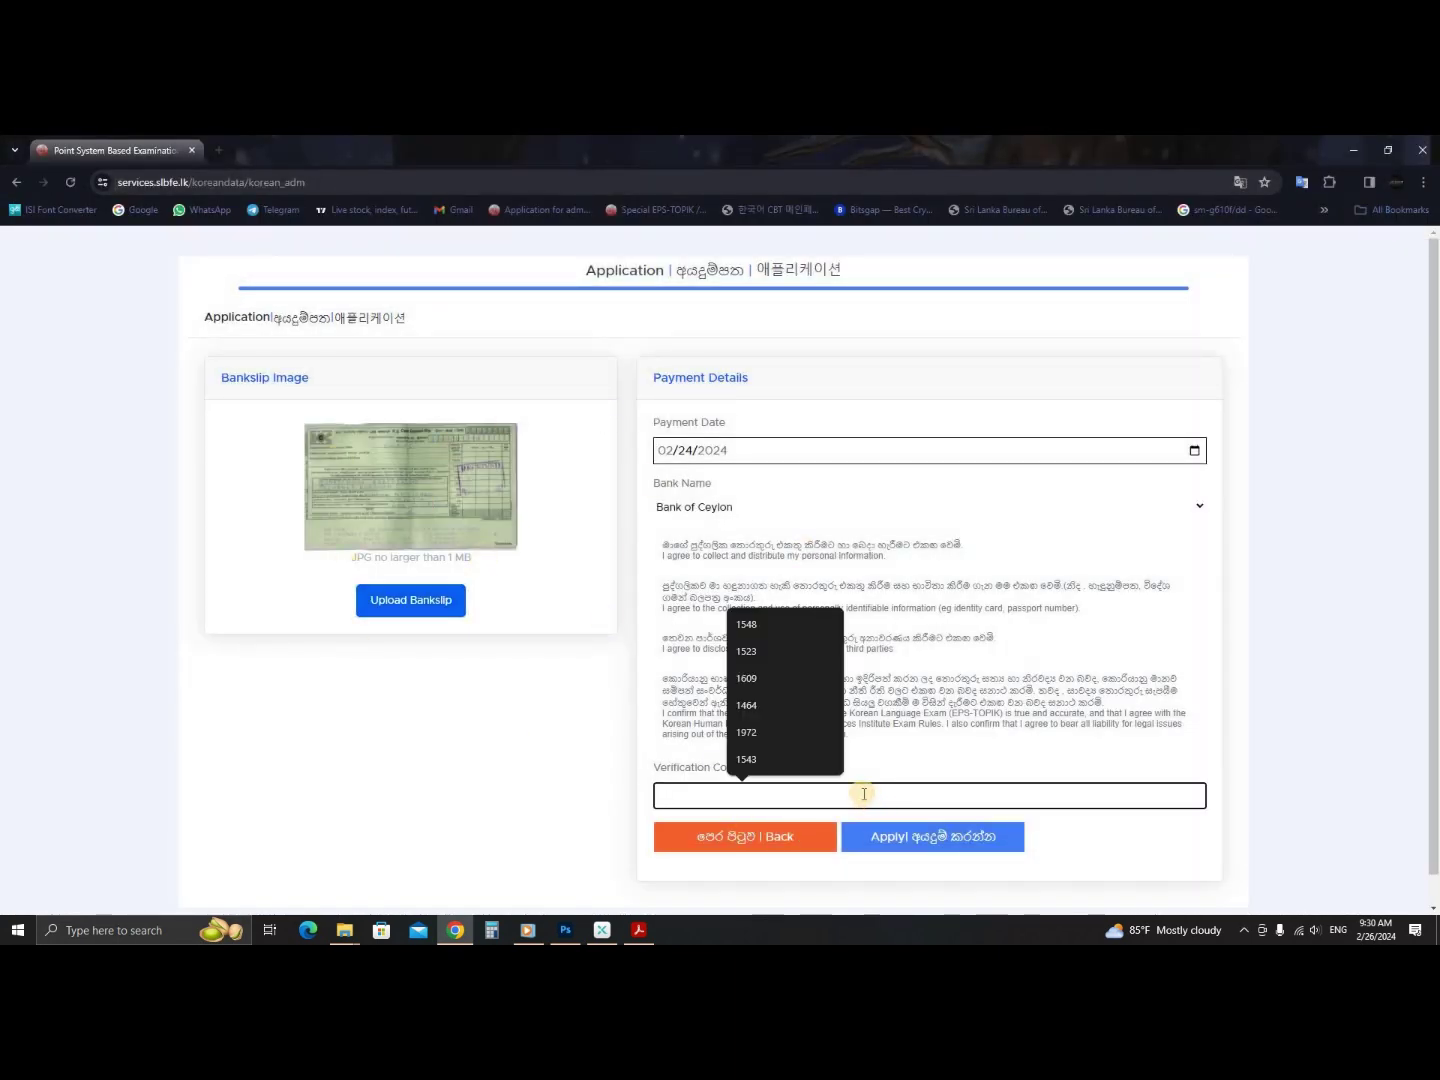